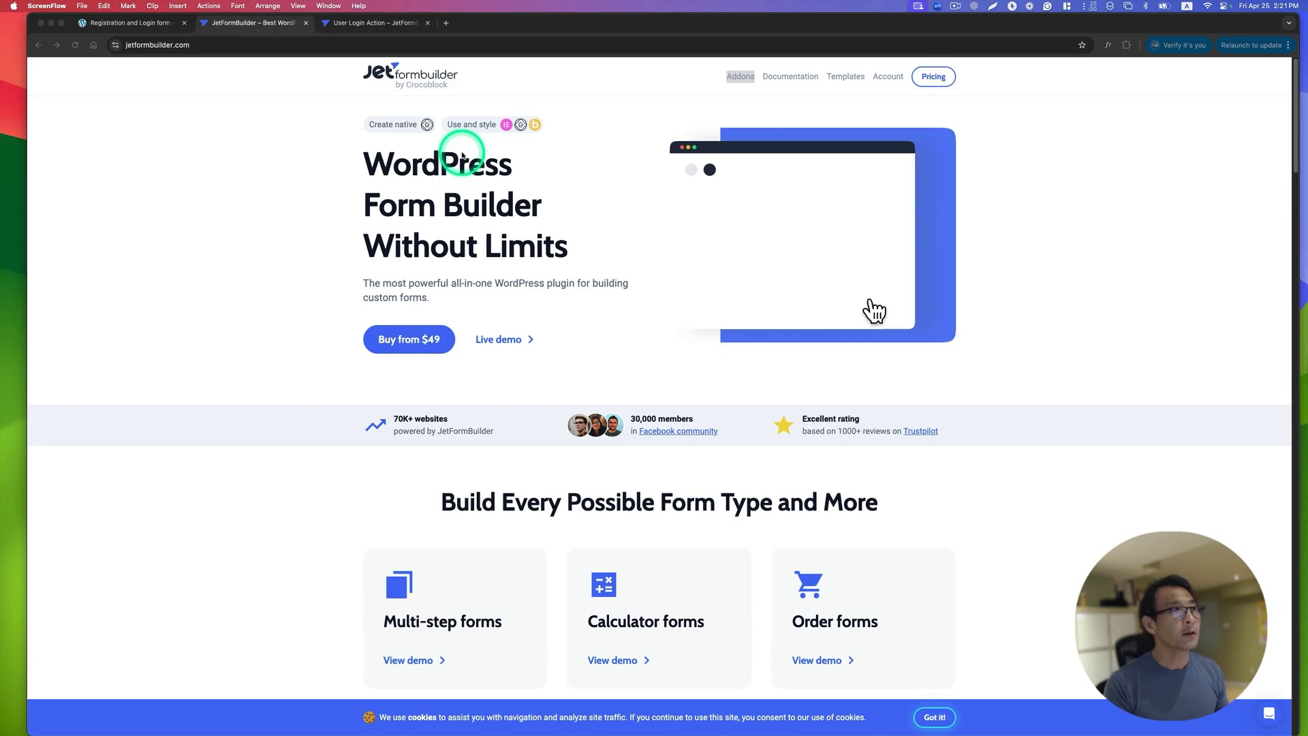
View the User Login Action addon page, then switch to the live Registration and Login form.
{"action": "left_click", "coordinate": [348, 24]}
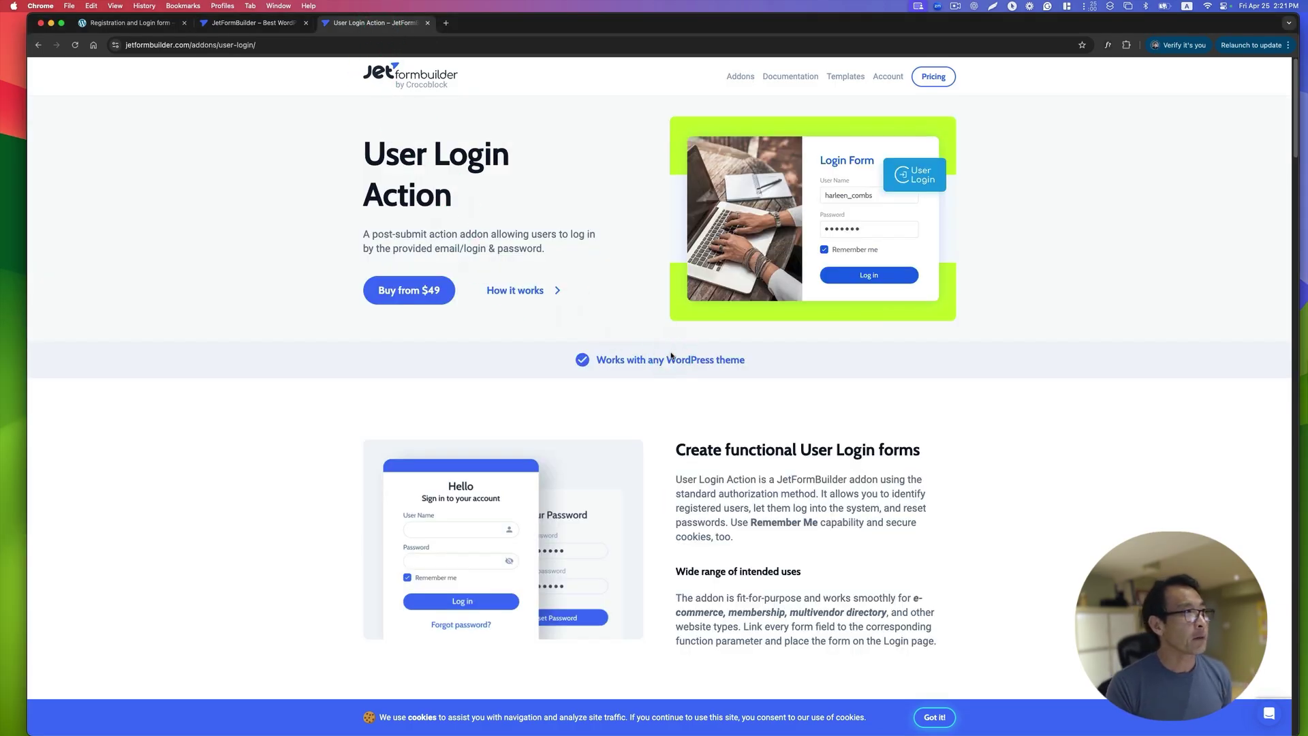
{"action": "left_click", "coordinate": [145, 26]}
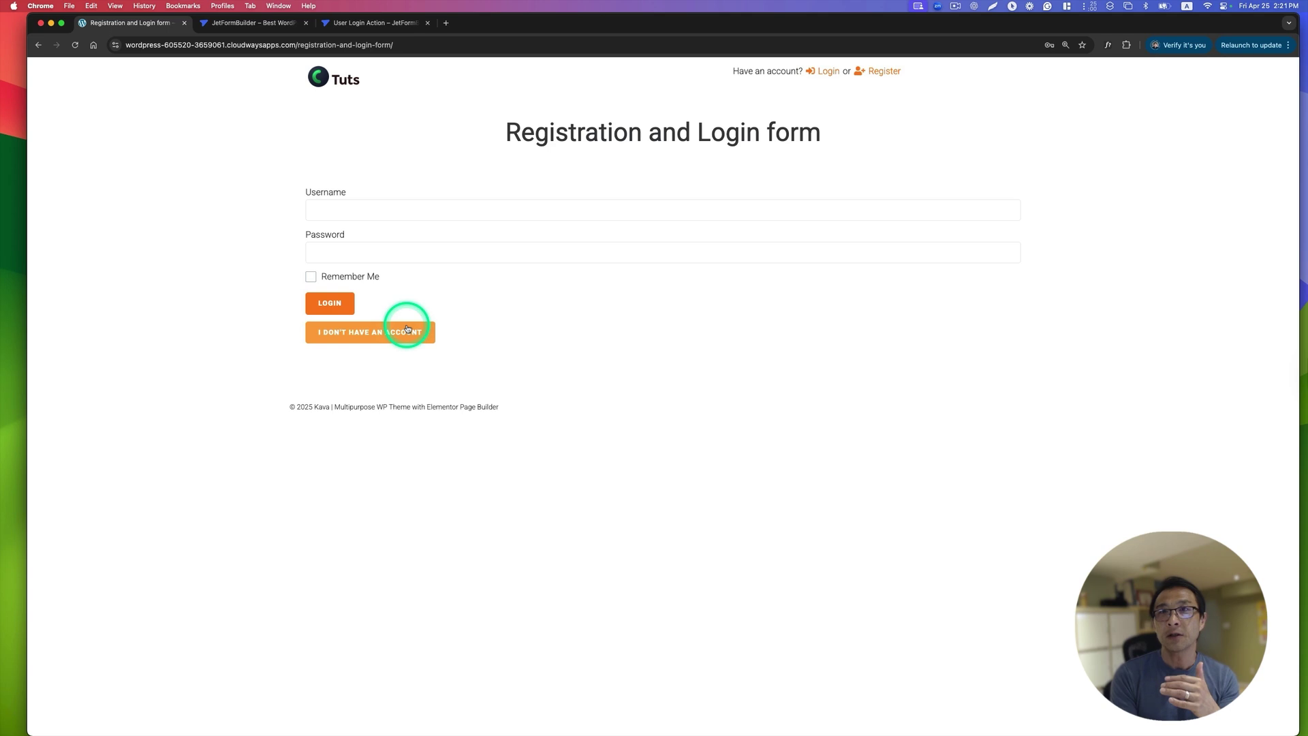
Toggle the live form to registration mode with 'I don't have an account', then back to login.
{"action": "left_click", "coordinate": [371, 333]}
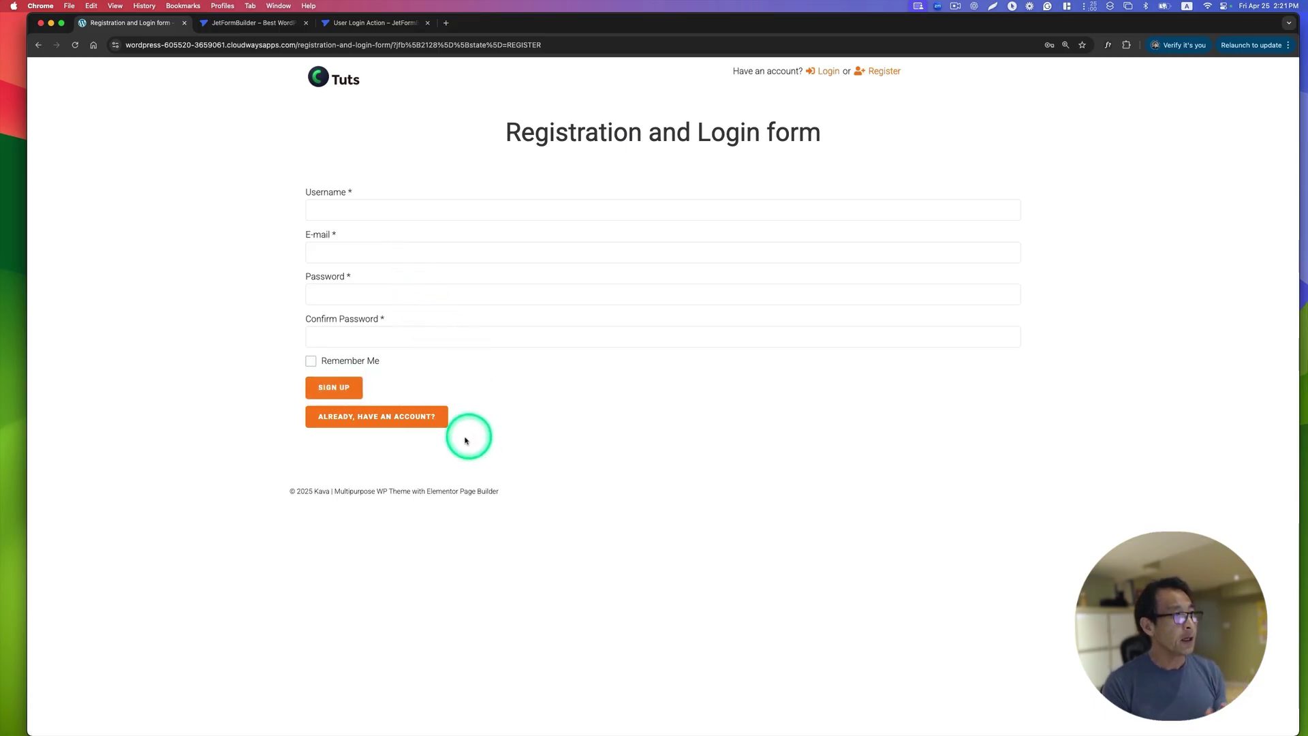
{"action": "left_click", "coordinate": [415, 423]}
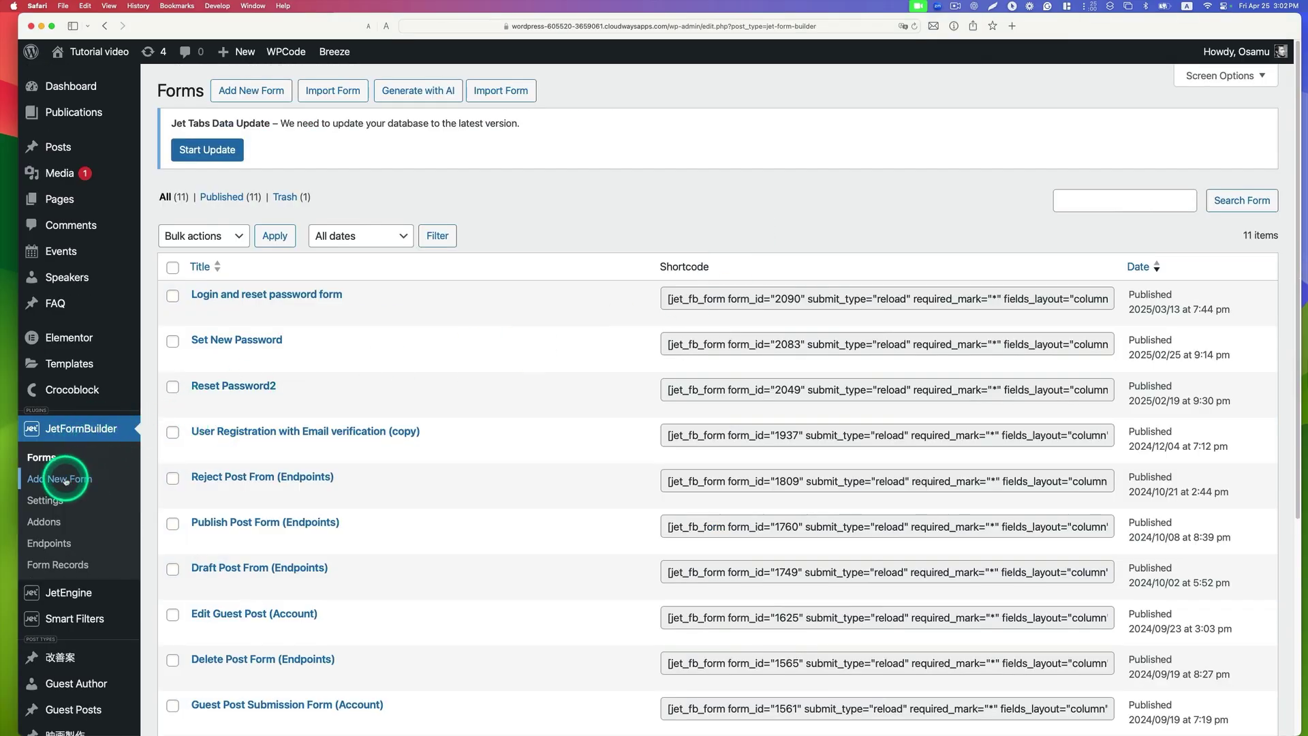
Create a new form titled 'Login and Registration Form' and start it from scratch.
{"action": "left_click", "coordinate": [266, 89]}
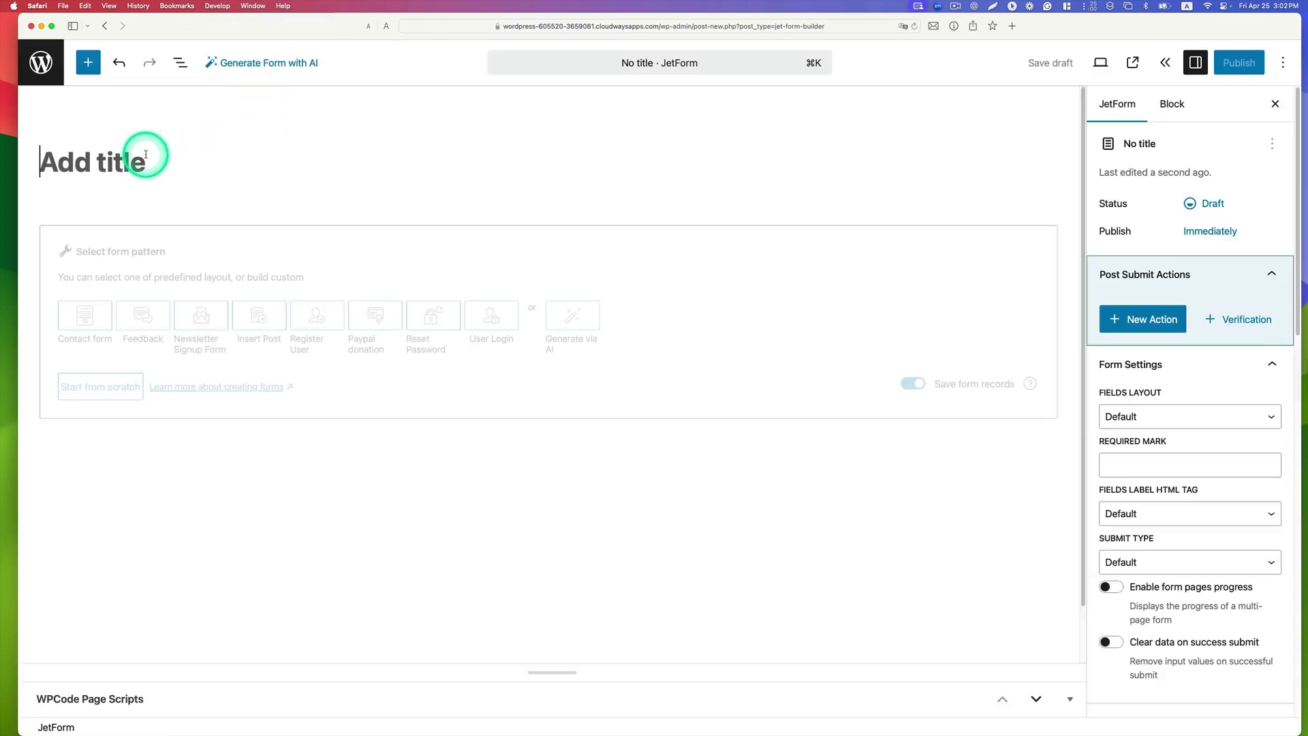
{"action": "type", "text": "Login and Registration Form"}
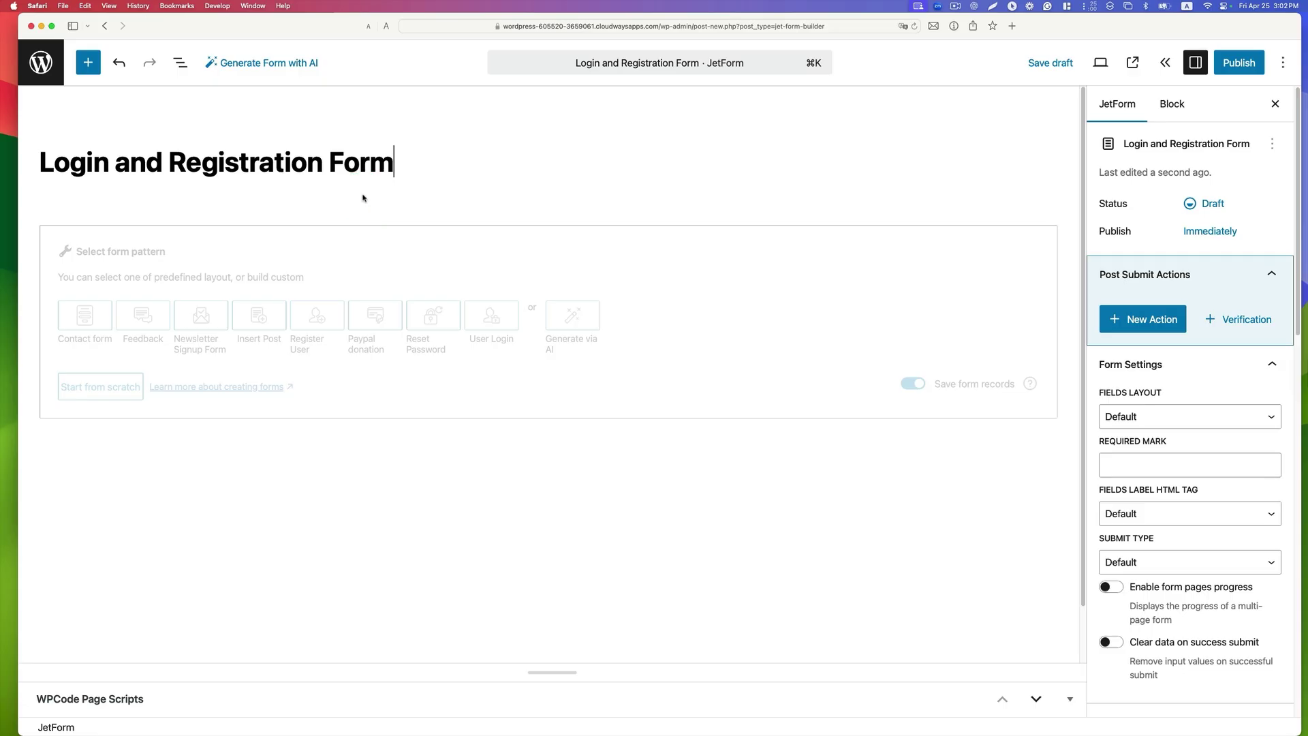
{"action": "left_click", "coordinate": [105, 391]}
{"action": "left_click", "coordinate": [105, 392]}
Delete the starter text field, Submit button and post_id hidden field.
{"action": "left_click", "coordinate": [413, 559]}
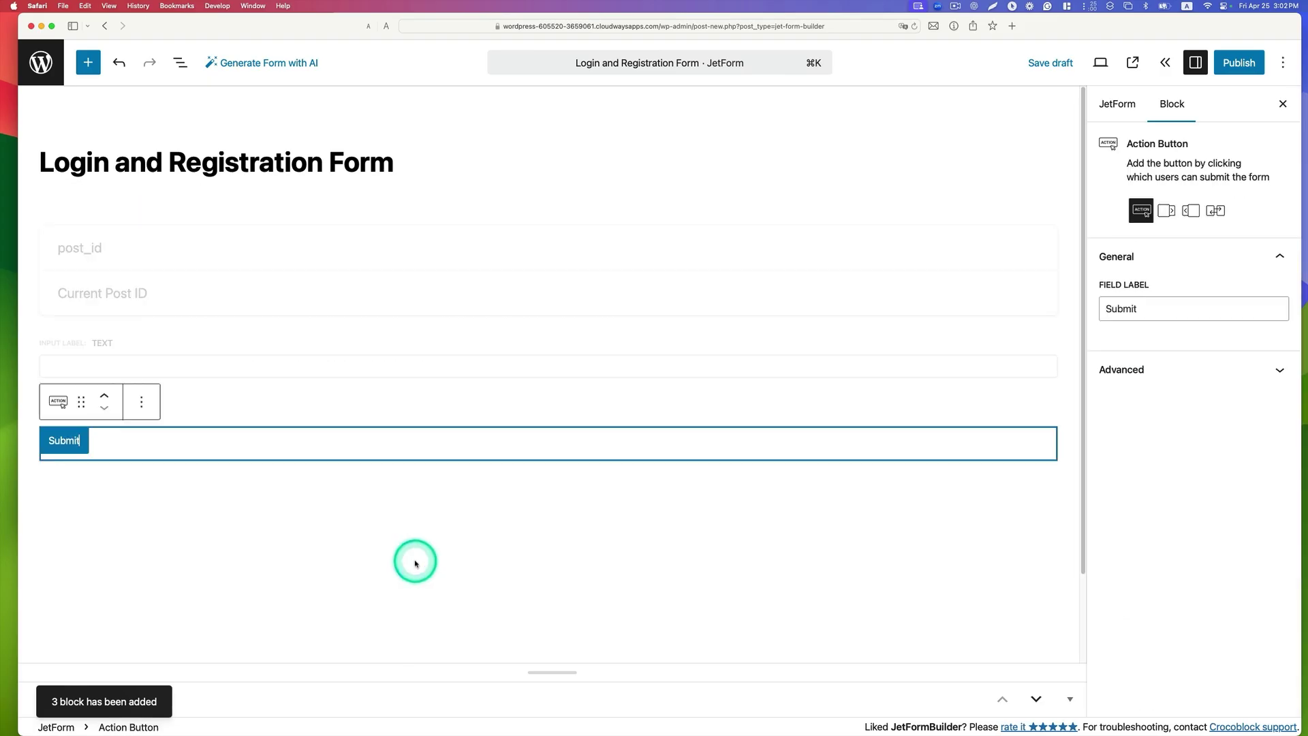
{"action": "left_click", "coordinate": [391, 366]}
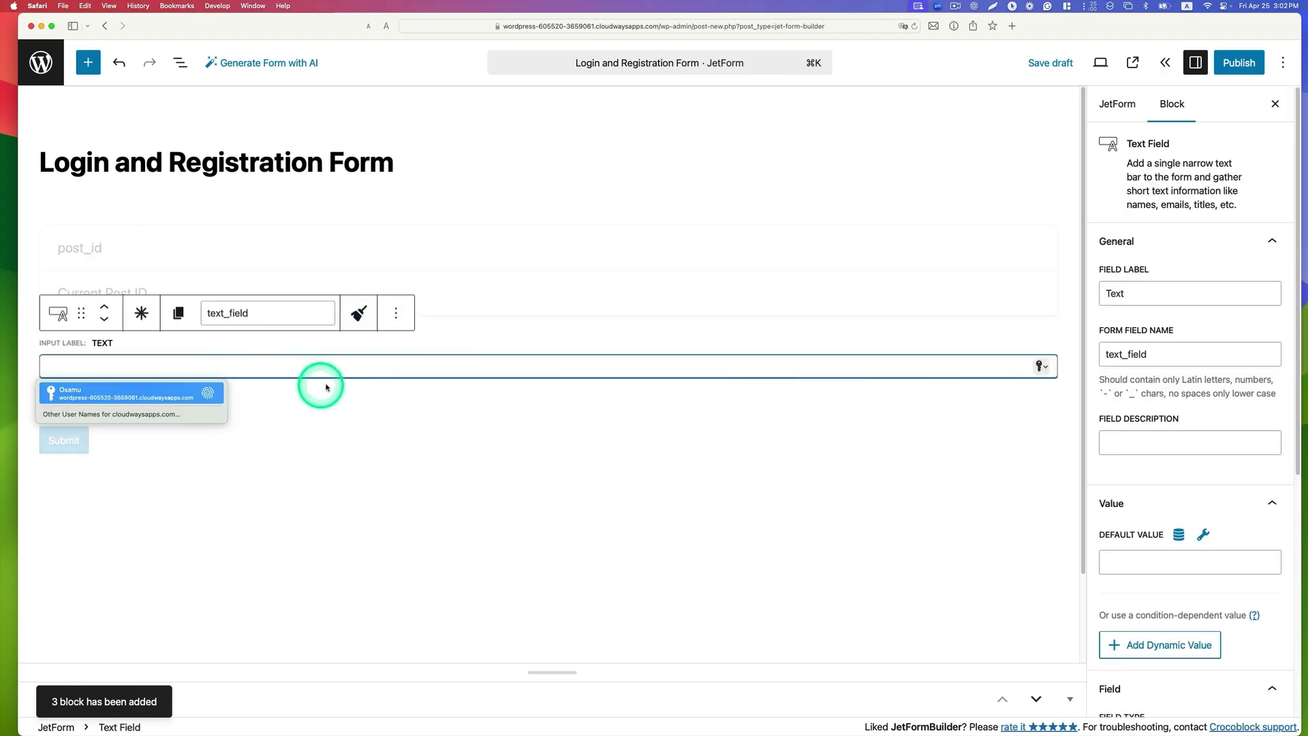
{"action": "left_click", "coordinate": [396, 313]}
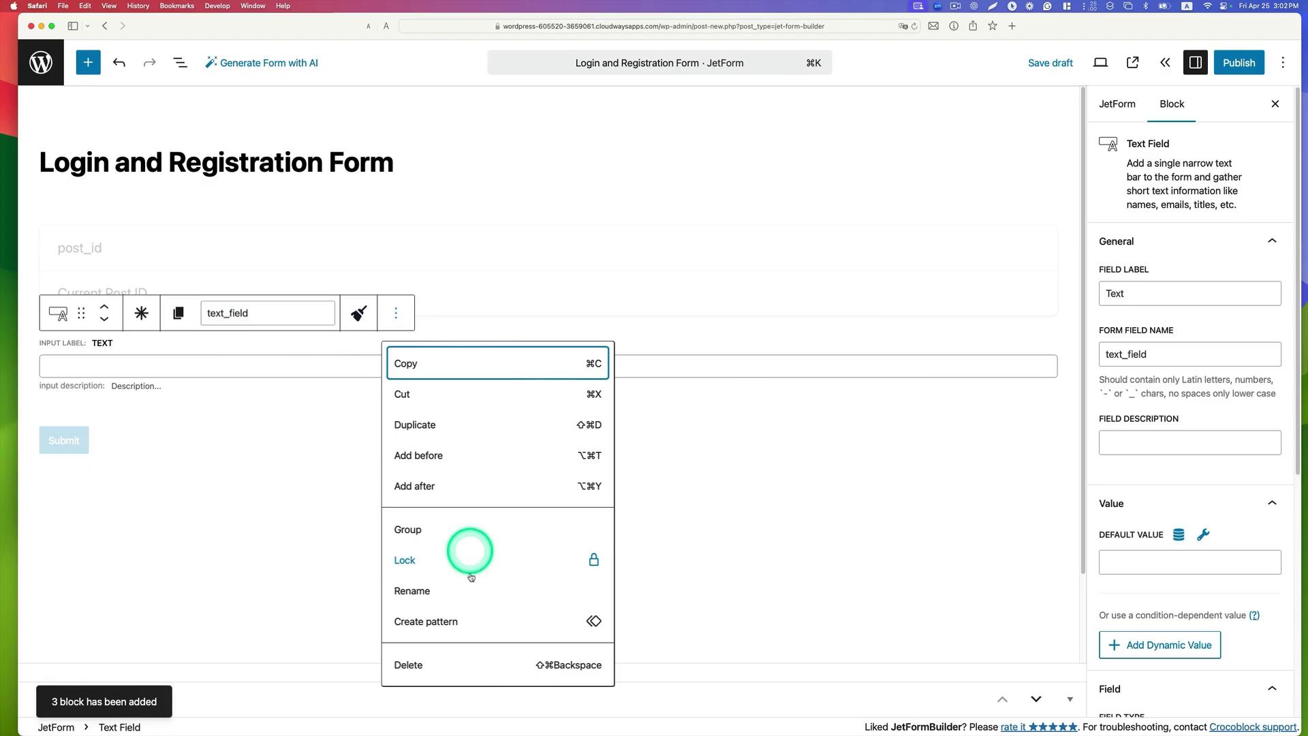
{"action": "left_click", "coordinate": [459, 659]}
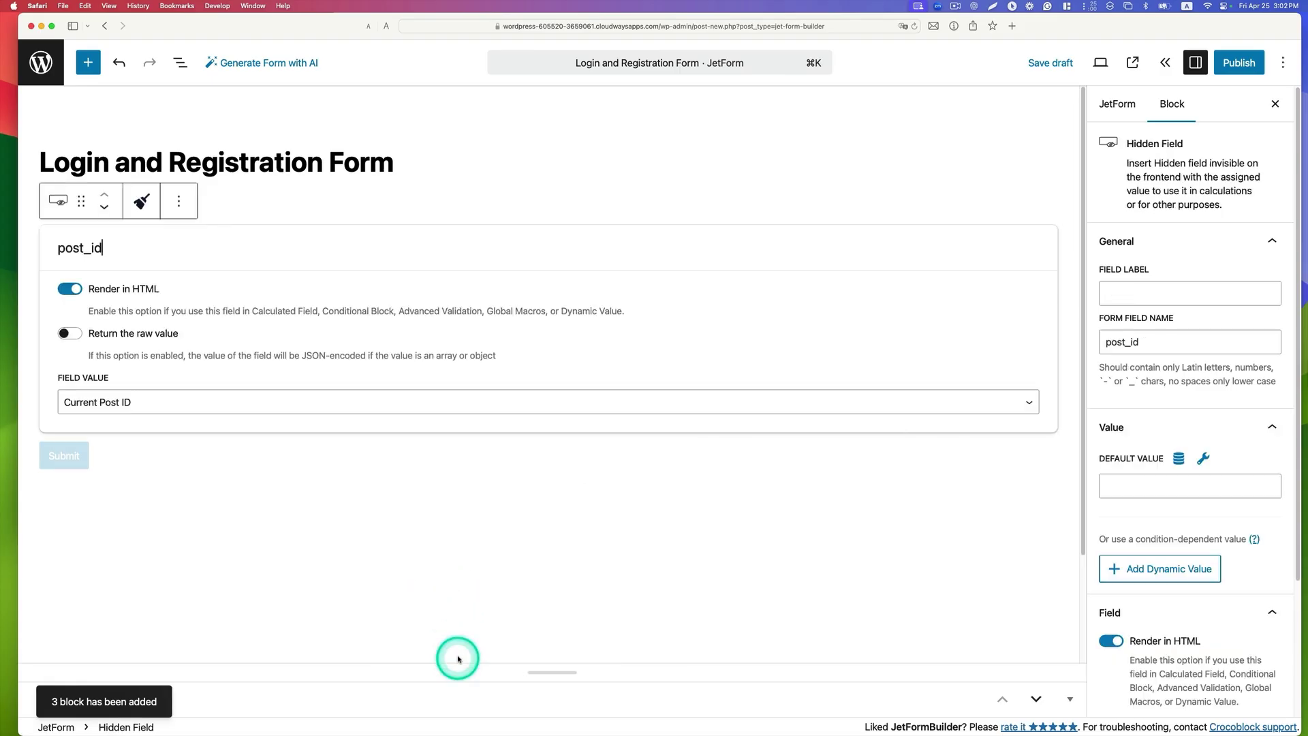
{"action": "left_click", "coordinate": [380, 463]}
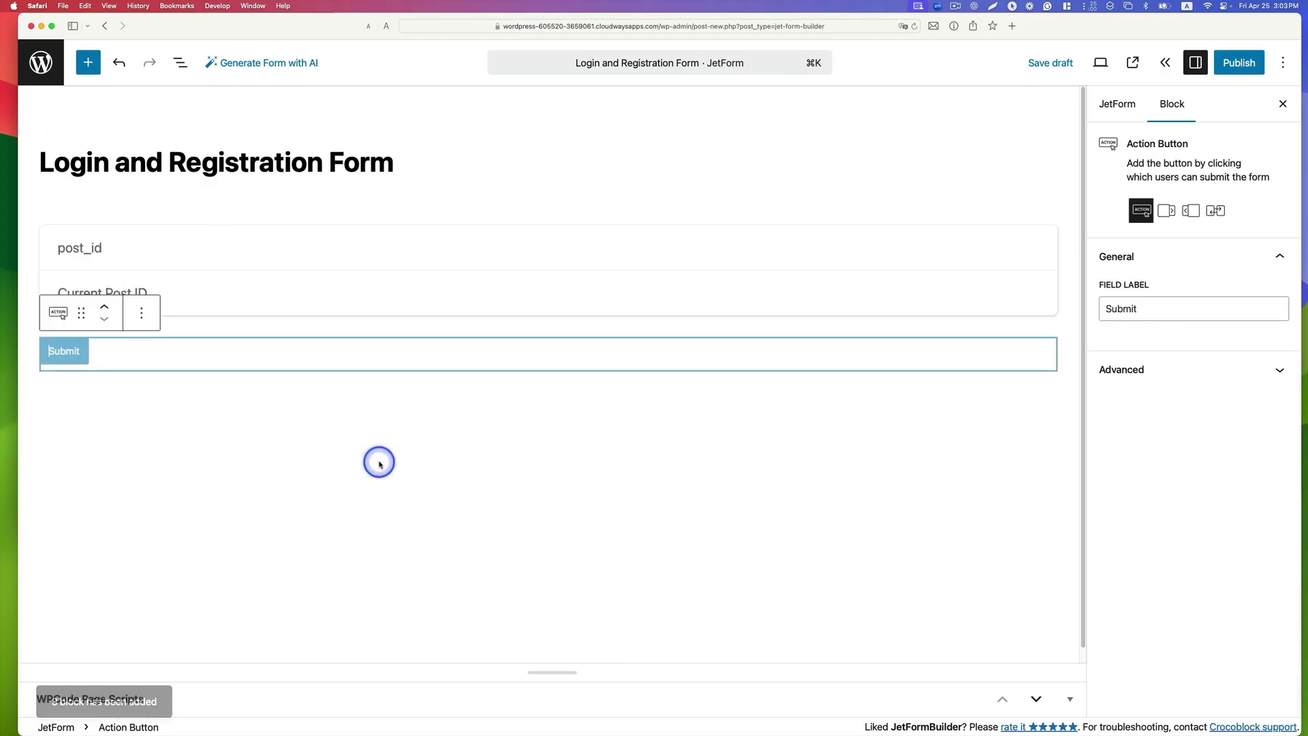
{"action": "left_click", "coordinate": [141, 313]}
{"action": "left_click", "coordinate": [234, 663]}
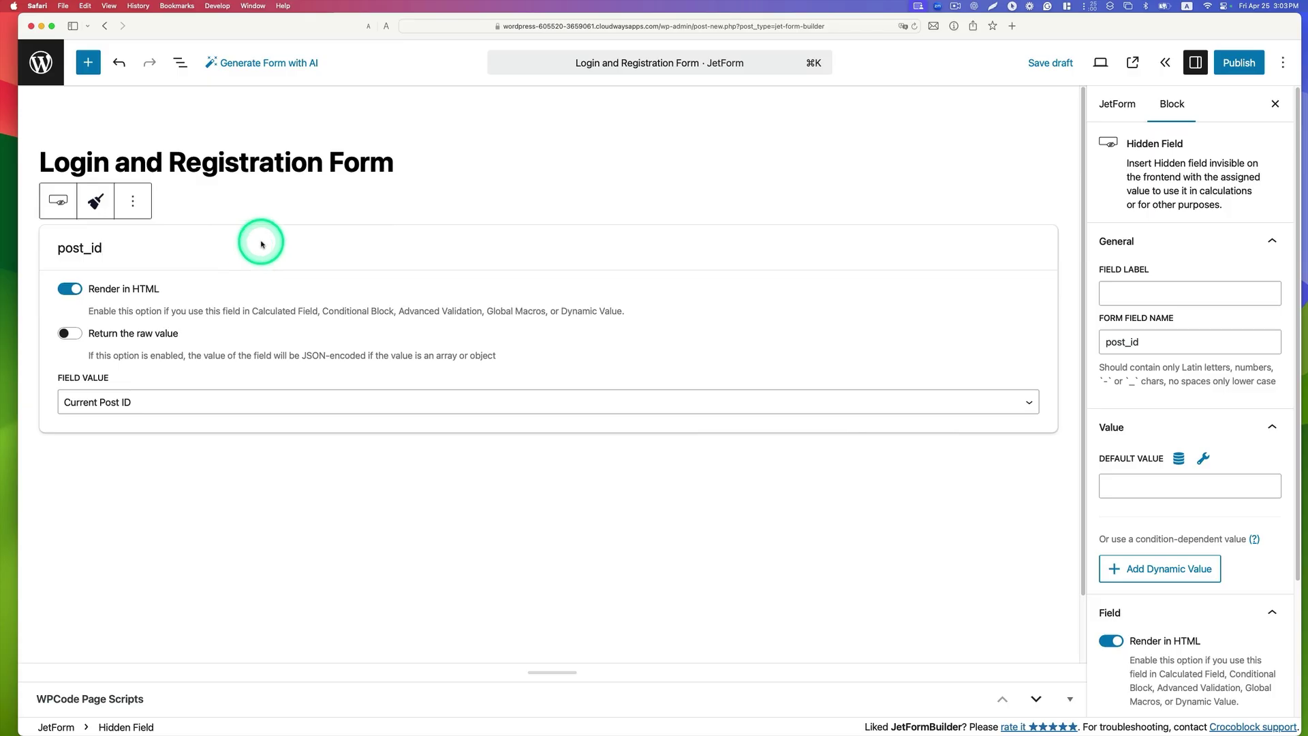
{"action": "left_click", "coordinate": [136, 201]}
{"action": "left_click", "coordinate": [190, 548]}
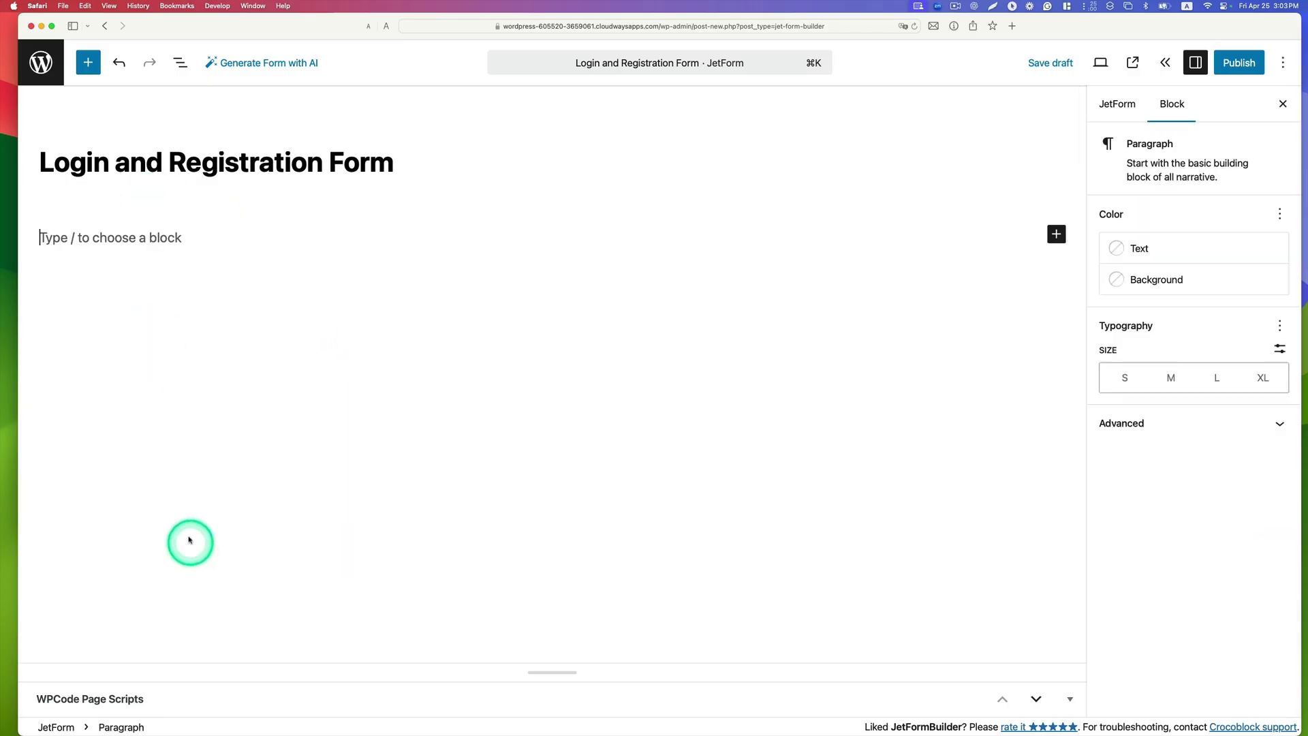
Insert two Conditional Blocks found by searching 'condi', and show the List View outline.
{"action": "left_click", "coordinate": [88, 62]}
{"action": "left_click", "coordinate": [127, 150]}
{"action": "type", "text": "condi"}
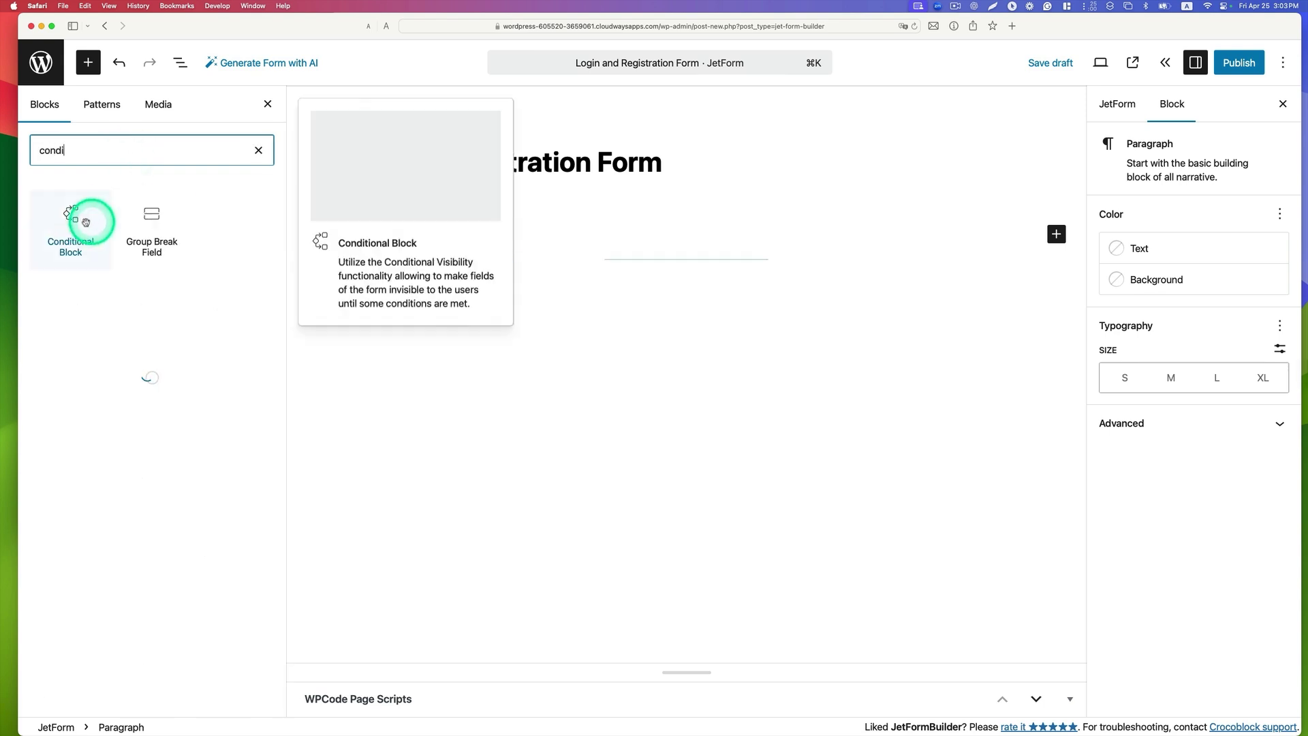
{"action": "left_click", "coordinate": [75, 220]}
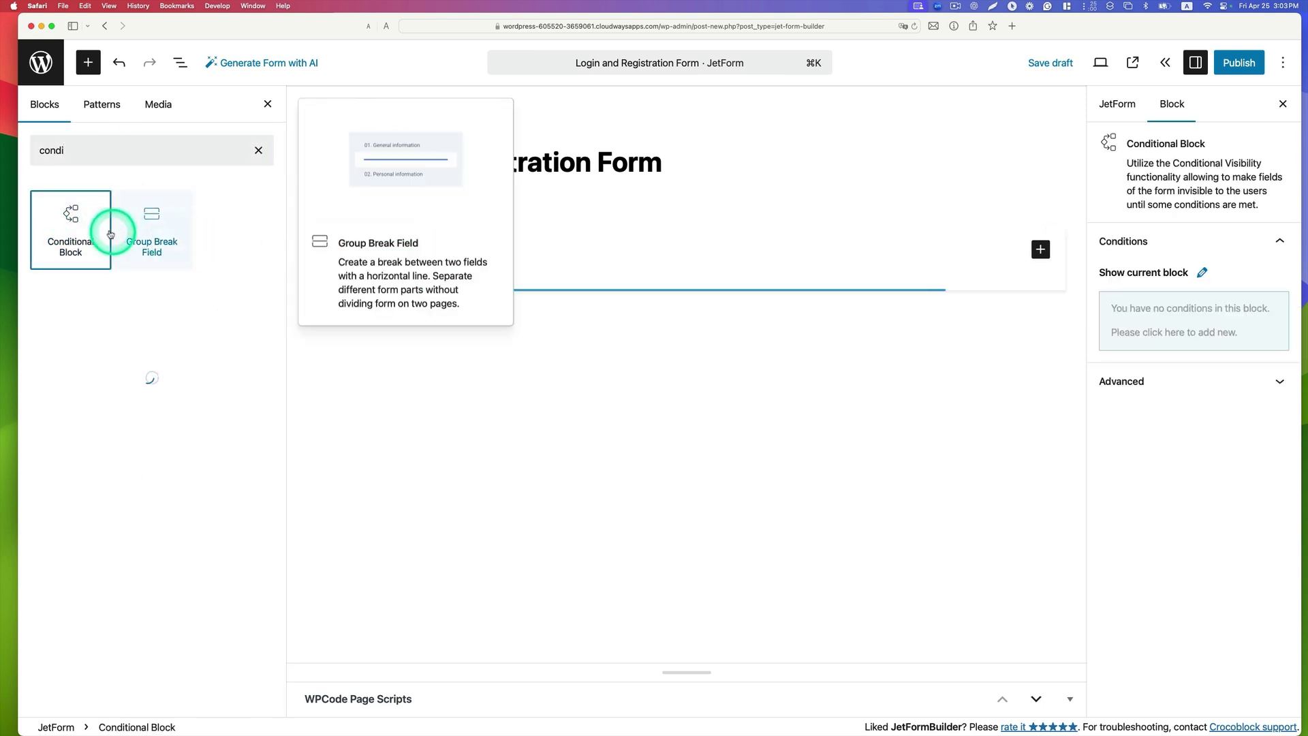
{"action": "left_click", "coordinate": [71, 216]}
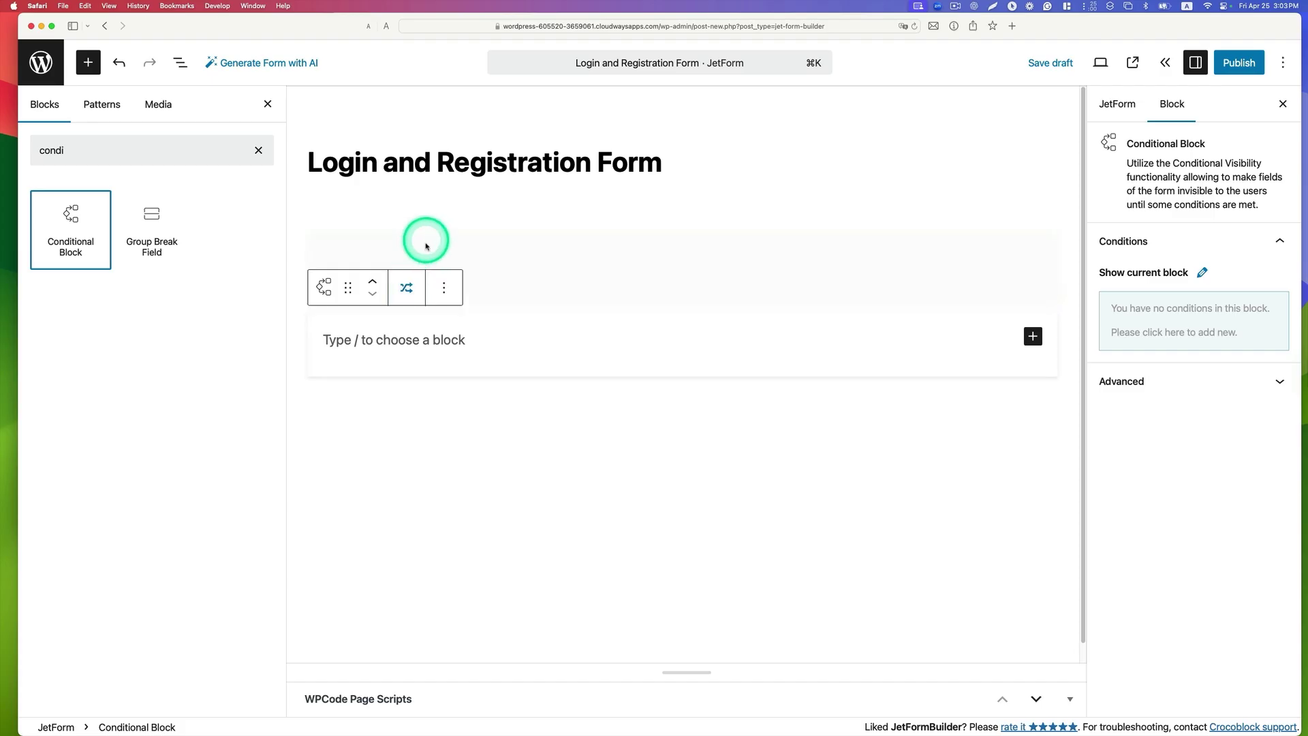
{"action": "left_click", "coordinate": [182, 63]}
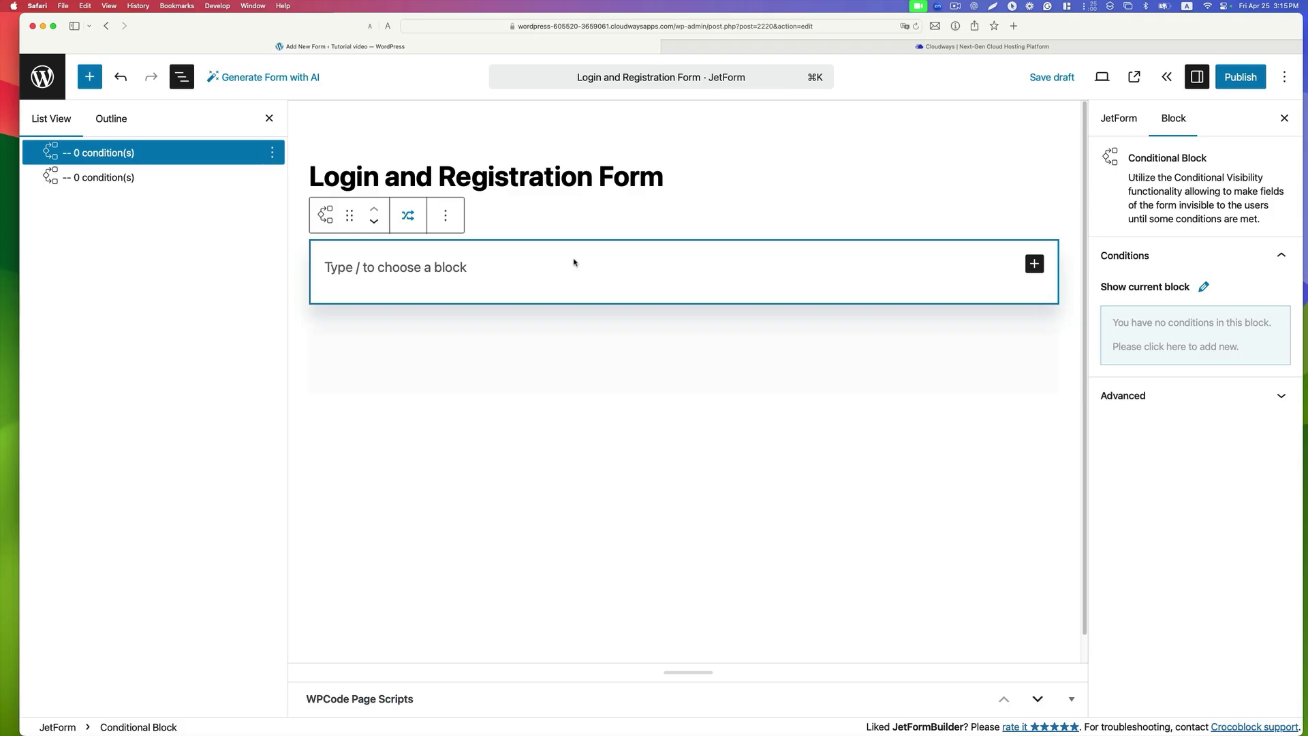
Add two text fields inside the first Conditional Block.
{"action": "left_click_drag", "start_coordinate": [584, 317], "coordinate": [598, 418]}
{"action": "left_click", "coordinate": [1033, 265]}
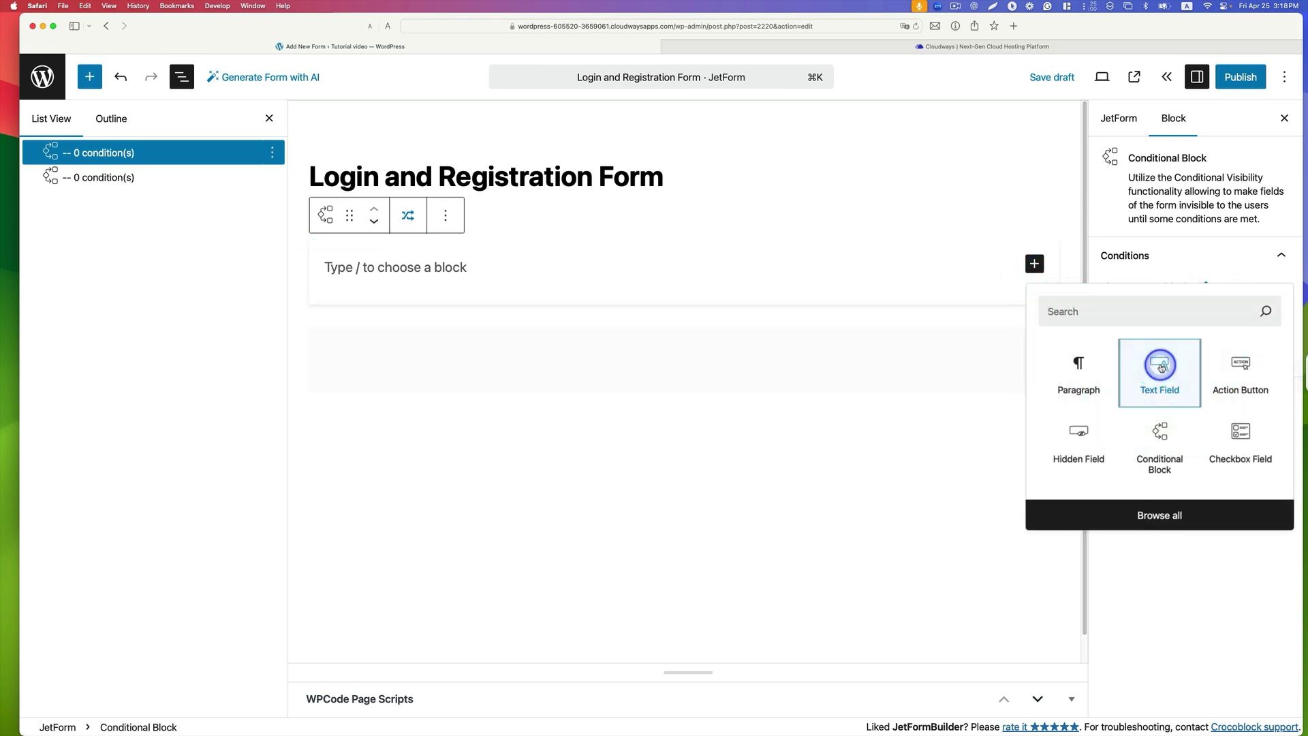
{"action": "left_click", "coordinate": [1160, 369]}
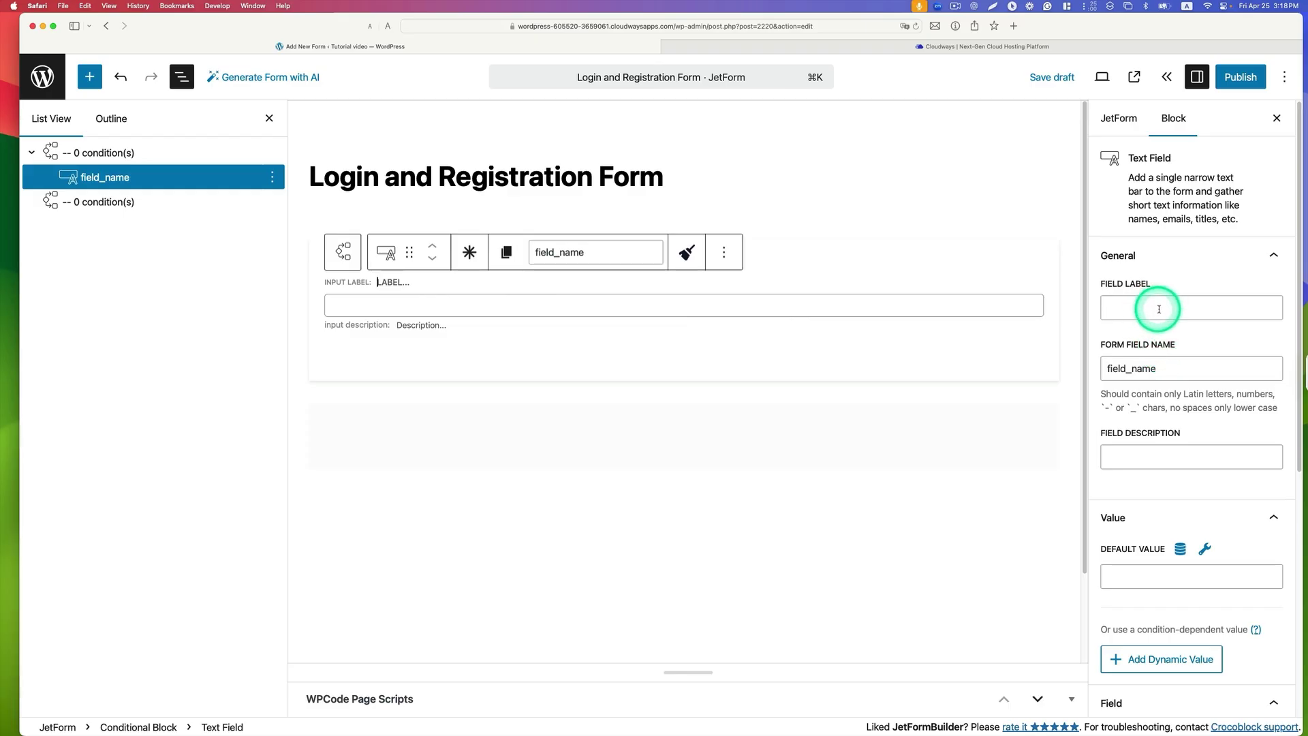
{"action": "left_click", "coordinate": [955, 352]}
{"action": "left_click", "coordinate": [1035, 337]}
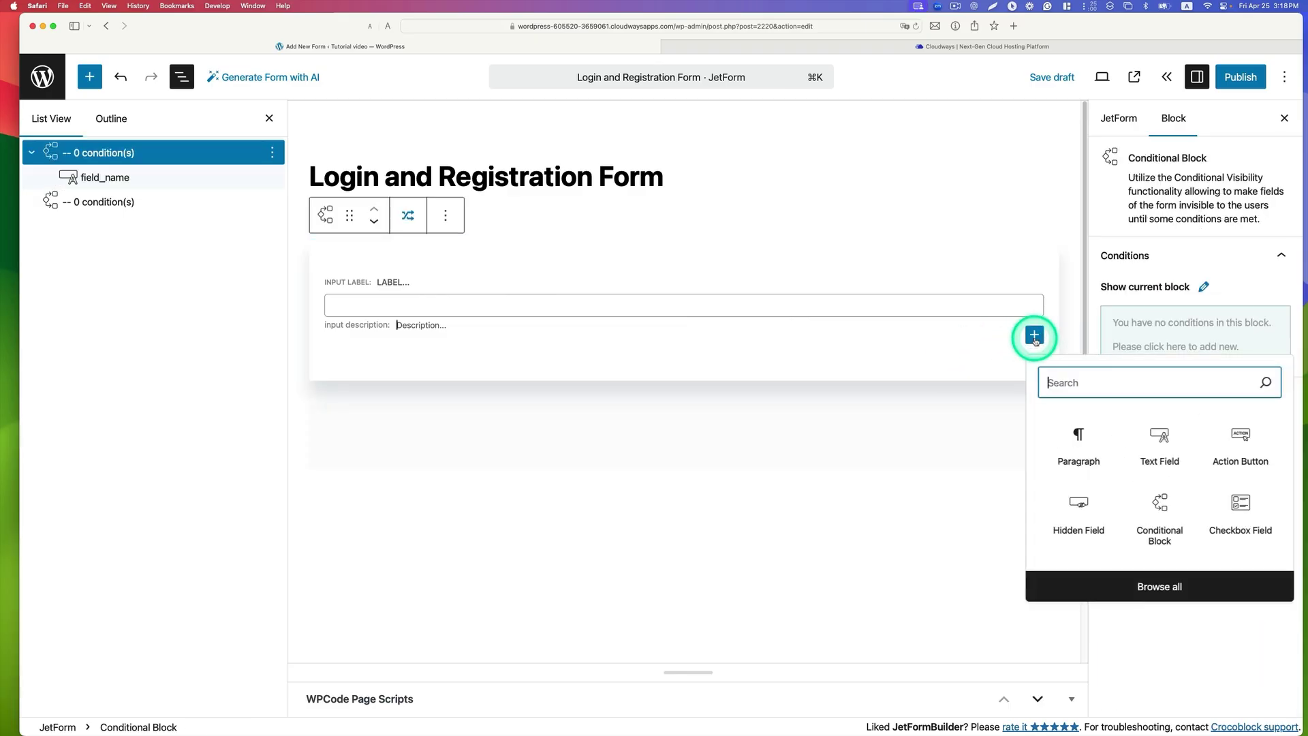
{"action": "left_click", "coordinate": [1159, 434]}
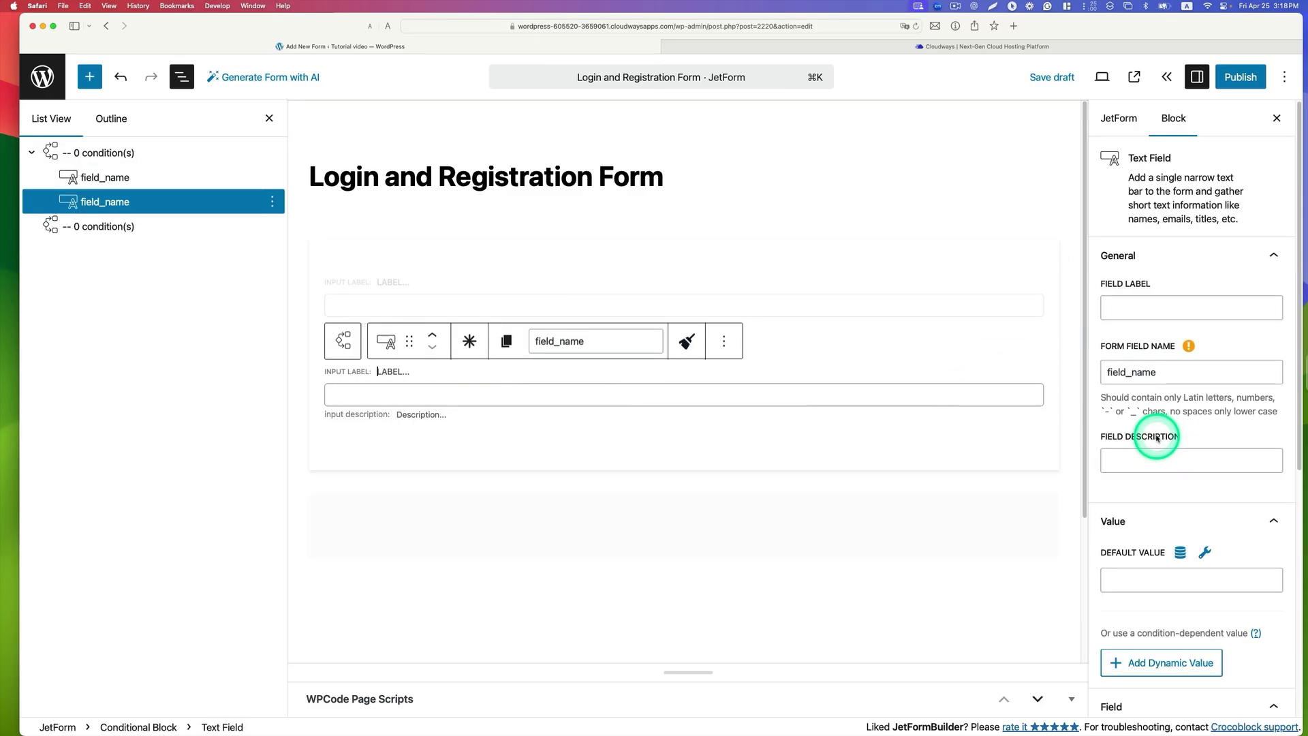
Label the fields 'Log In' (name log_in) and 'Password' (name password).
{"action": "left_click", "coordinate": [516, 282]}
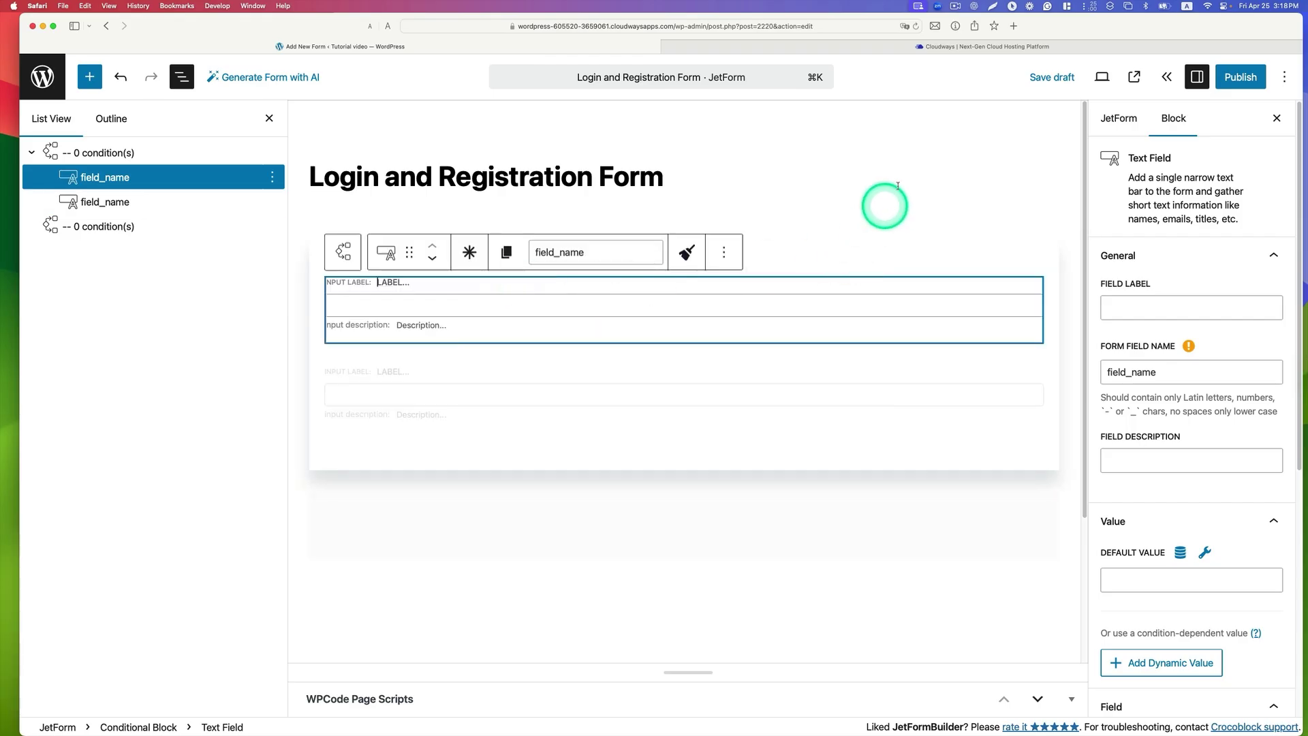
{"action": "left_click", "coordinate": [1151, 308]}
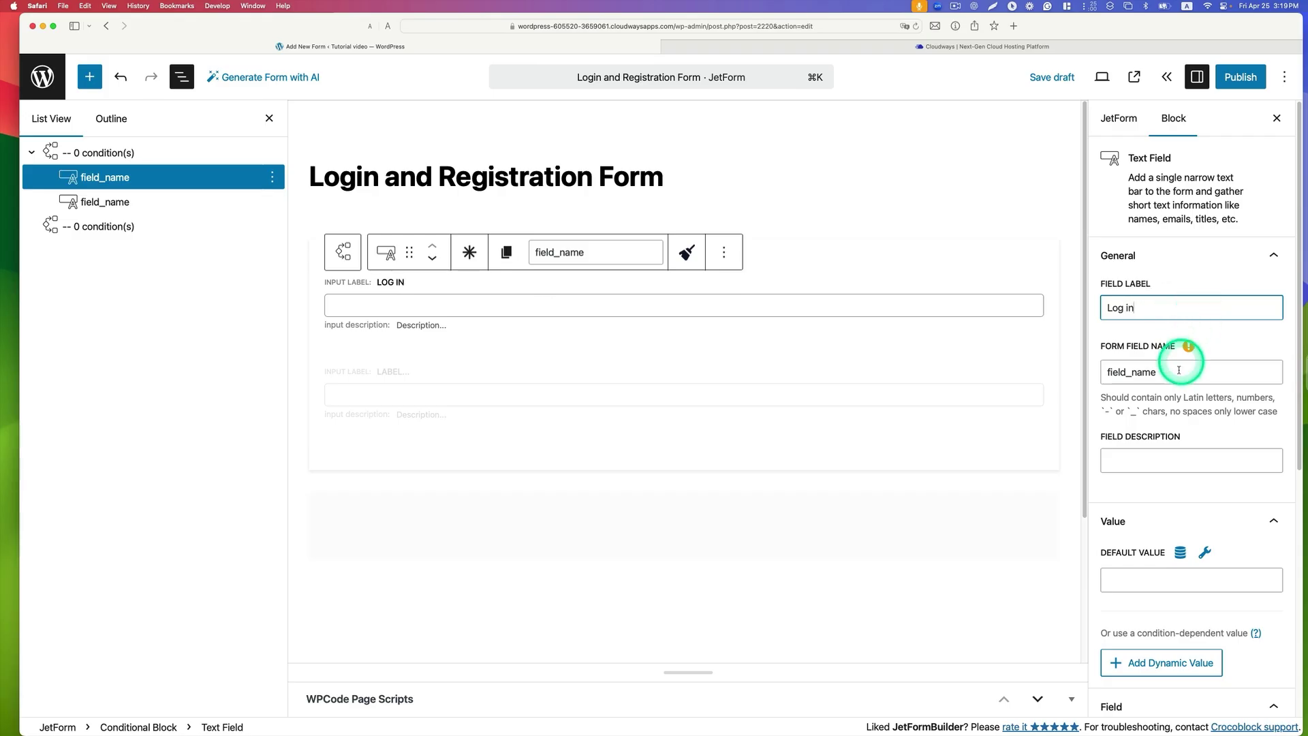
{"action": "left_click", "coordinate": [1189, 345]}
{"action": "left_click", "coordinate": [498, 377]}
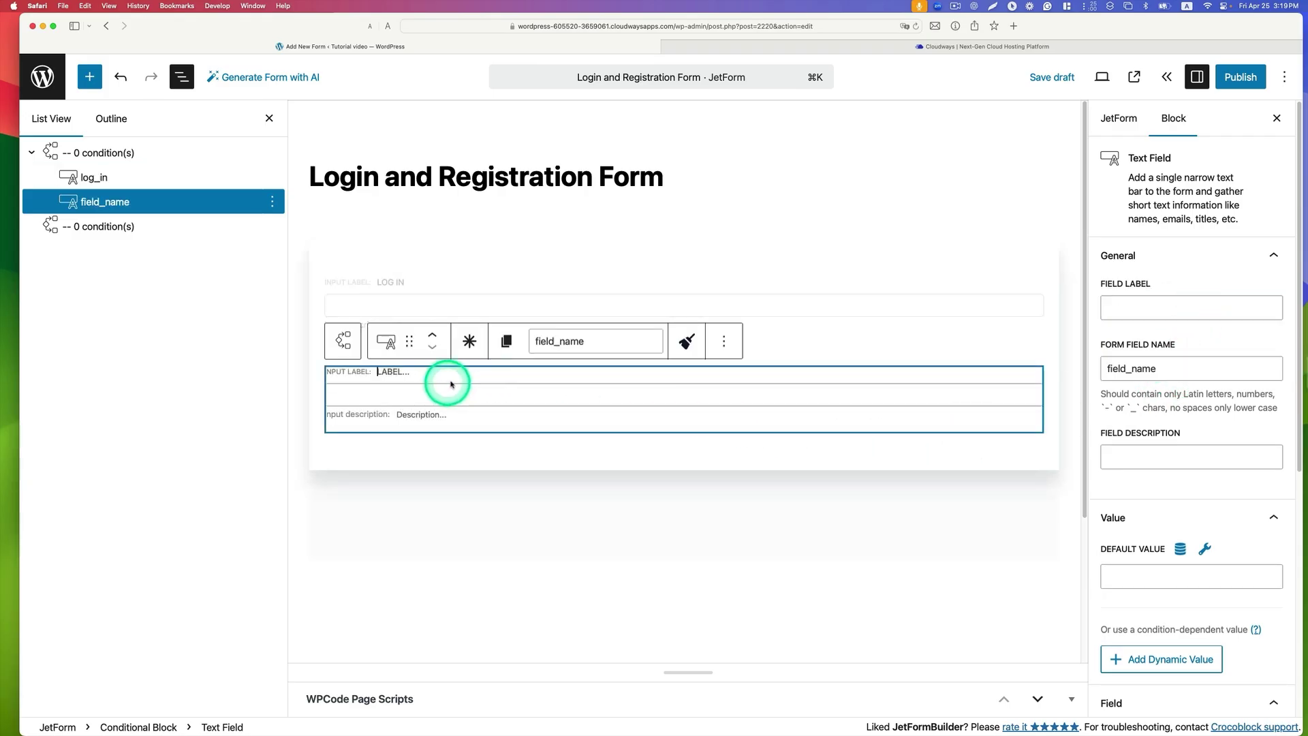
{"action": "left_click", "coordinate": [1149, 306]}
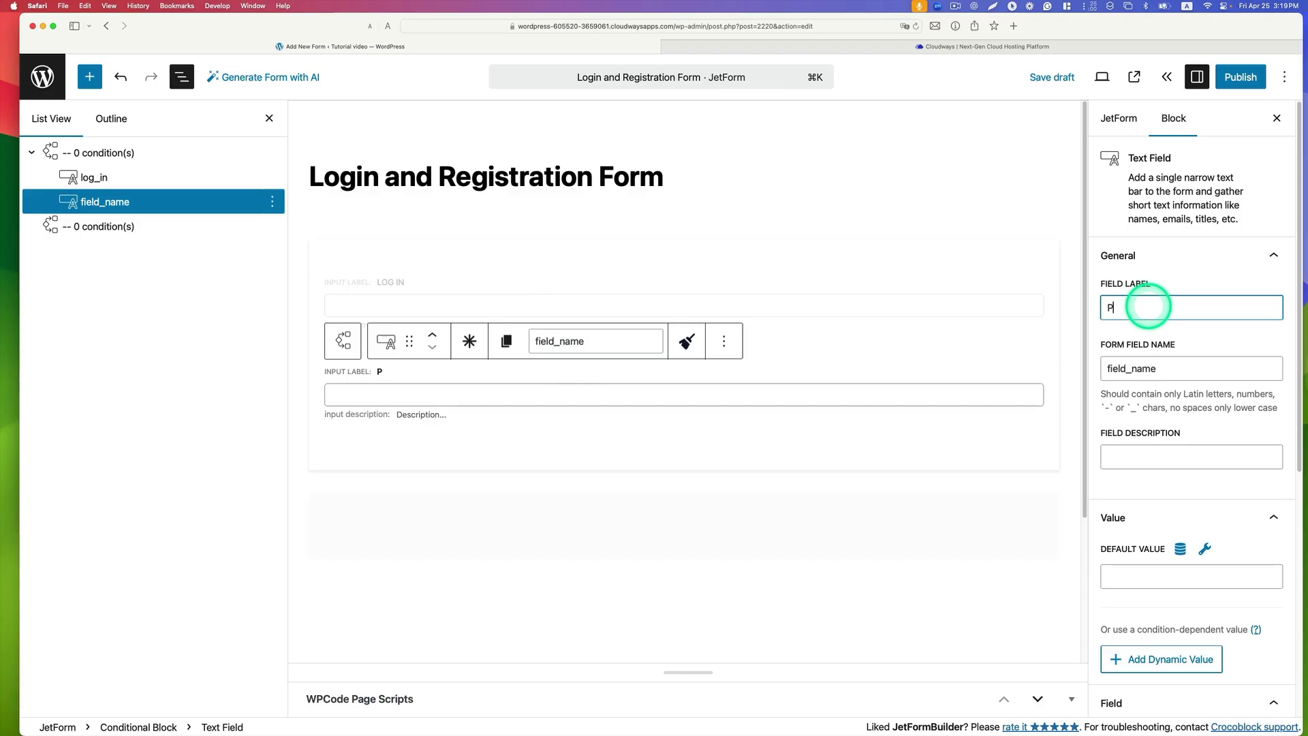
{"action": "left_click", "coordinate": [1198, 365]}
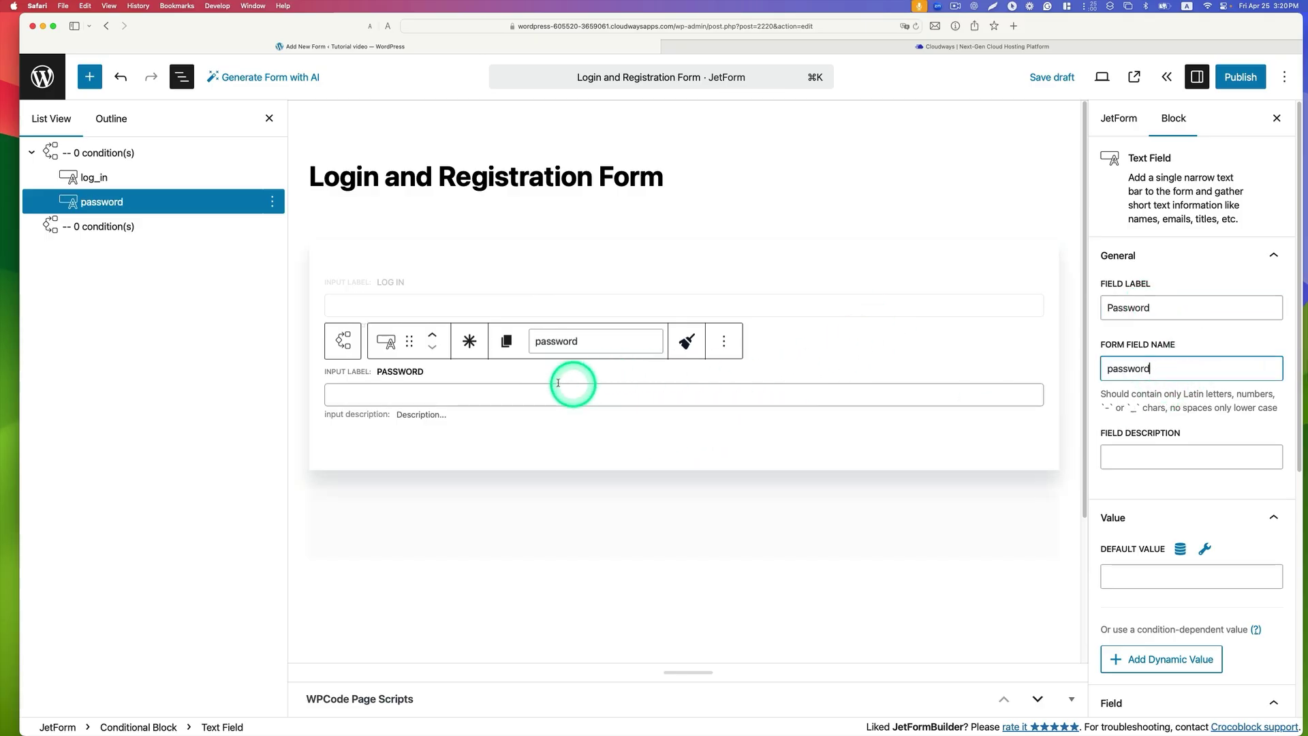
Set the password field's Field Type to Password.
{"action": "scroll", "coordinate": [1162, 530], "scroll_direction": "down", "scroll_amount": 5}
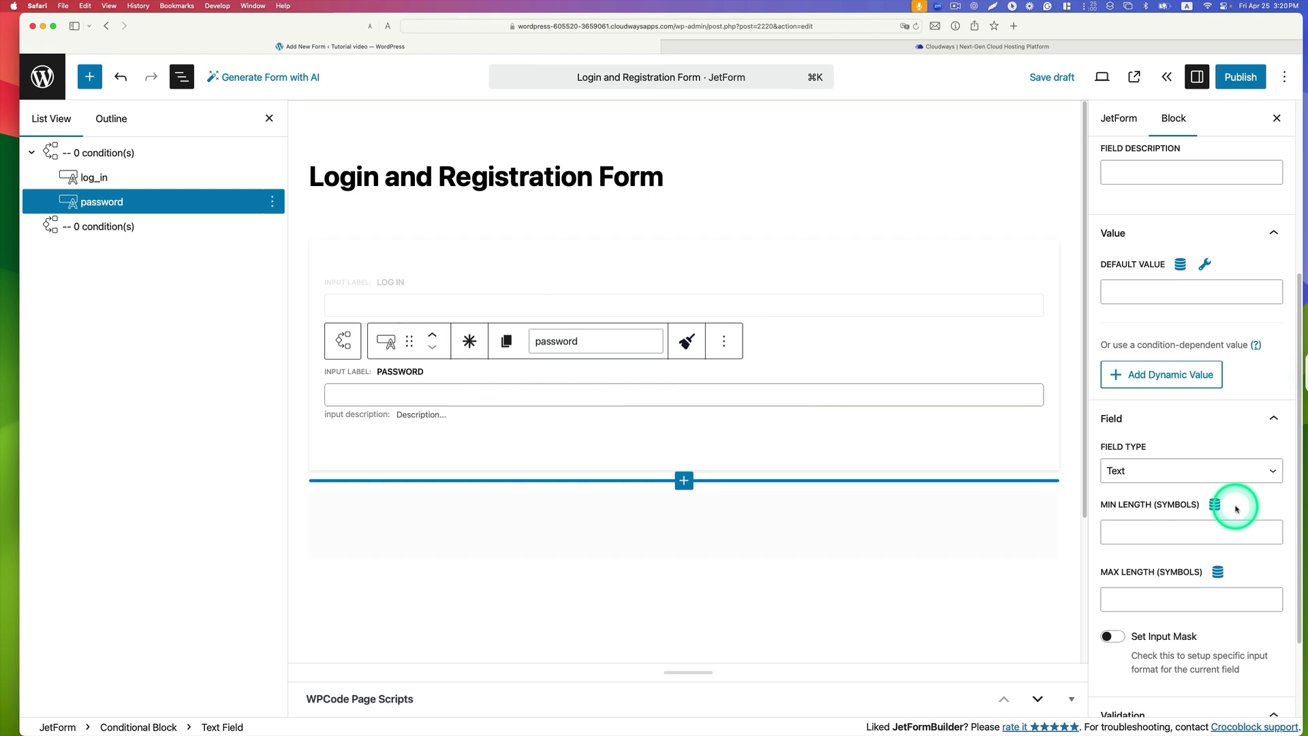
{"action": "left_click", "coordinate": [1124, 479]}
{"action": "left_click", "coordinate": [1136, 529]}
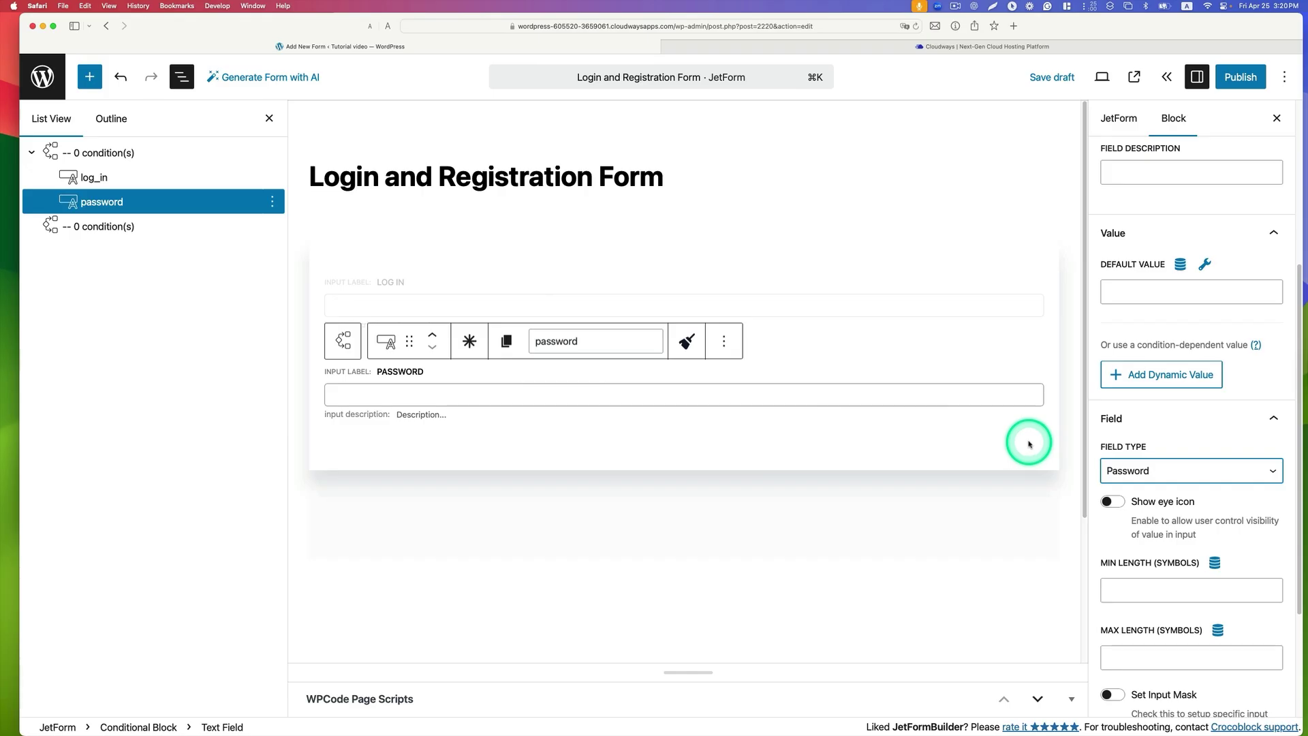
{"action": "left_click", "coordinate": [985, 478]}
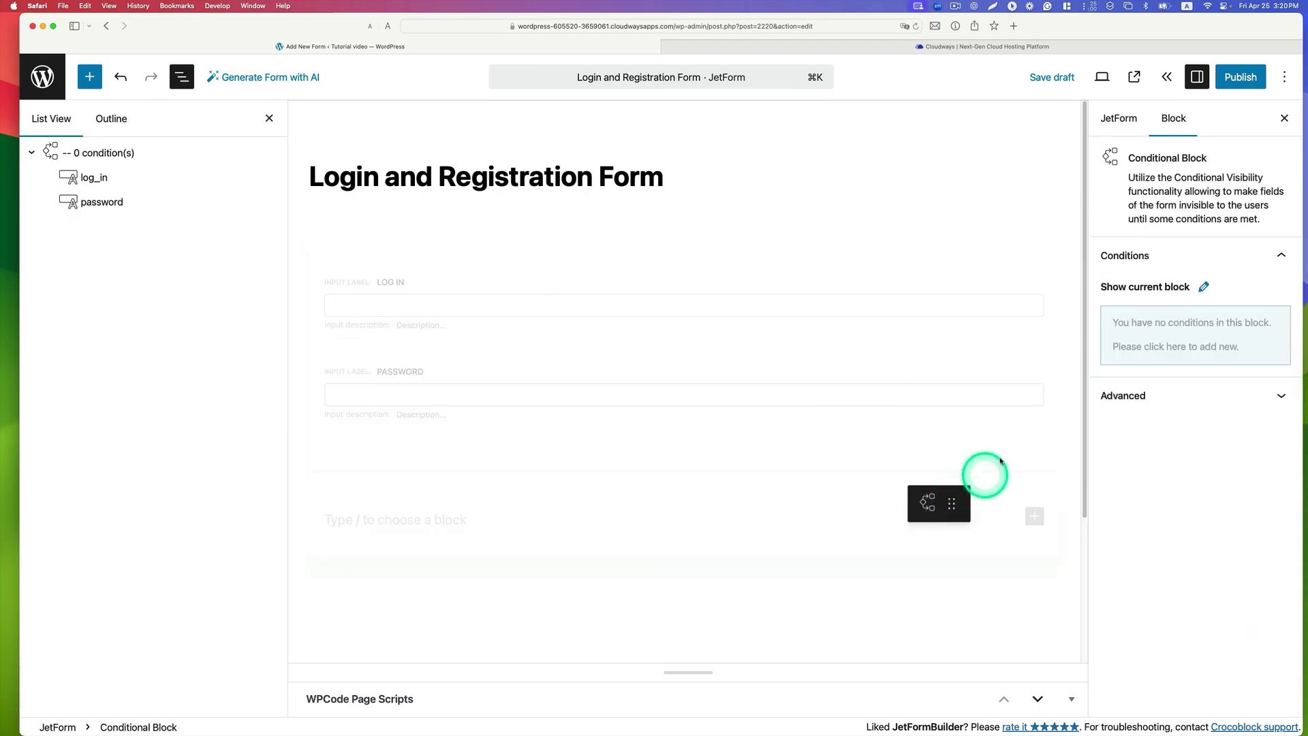
Insert a Checkbox Field into the login Conditional Block, named remember_me_by_login.
{"action": "left_click", "coordinate": [984, 375]}
{"action": "left_click", "coordinate": [1034, 425]}
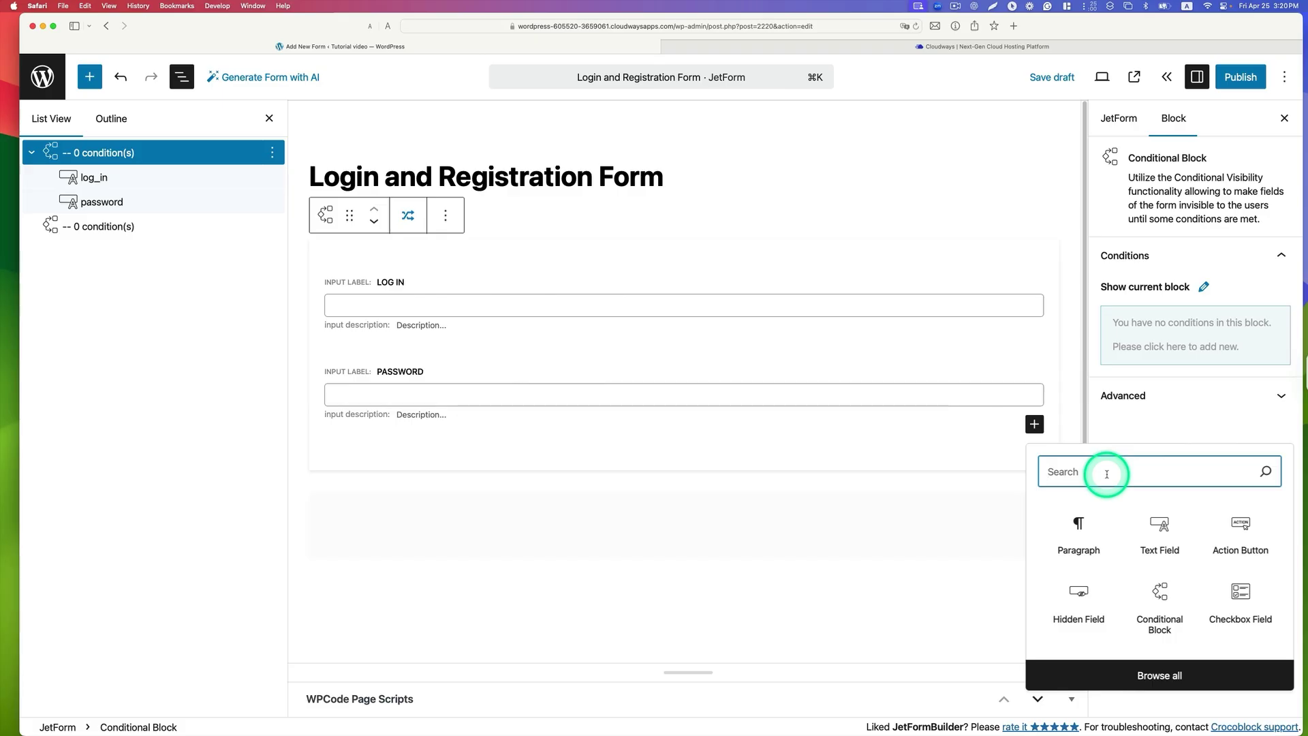
{"action": "type", "text": "check"}
{"action": "left_click", "coordinate": [1073, 526]}
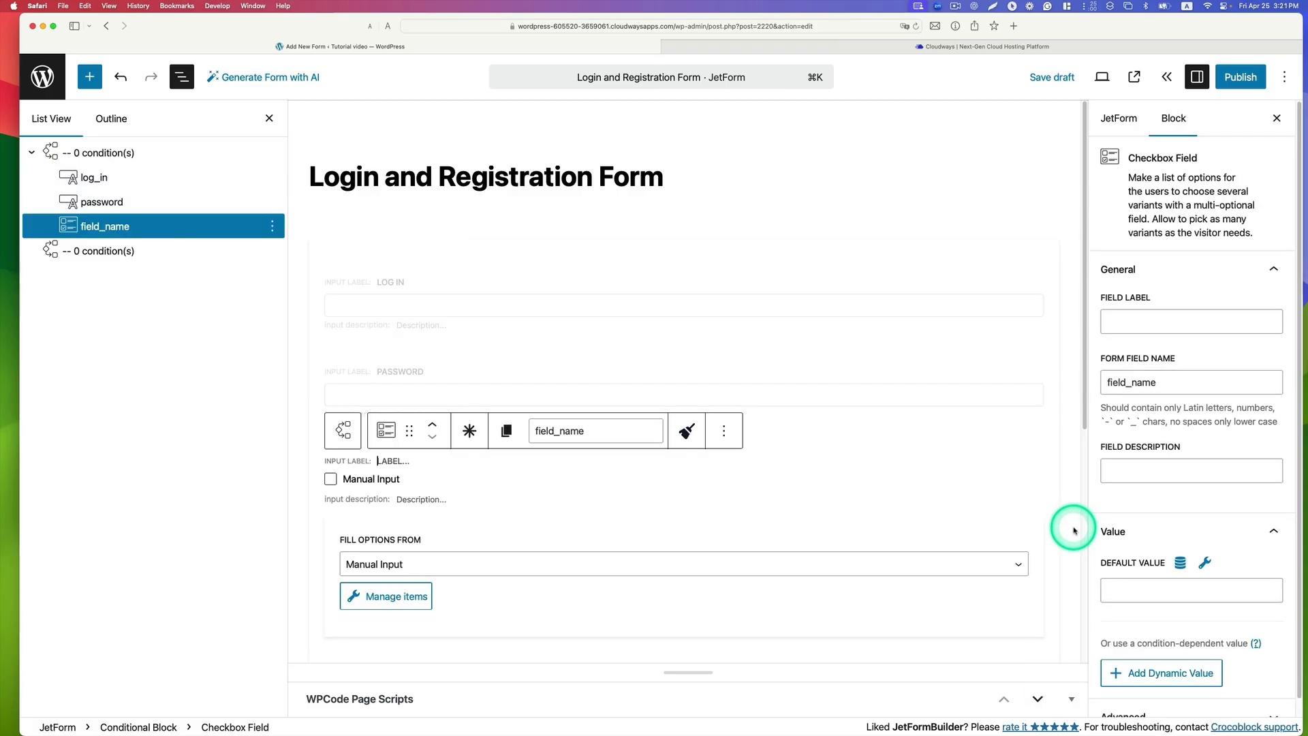
{"action": "left_click", "coordinate": [1130, 323]}
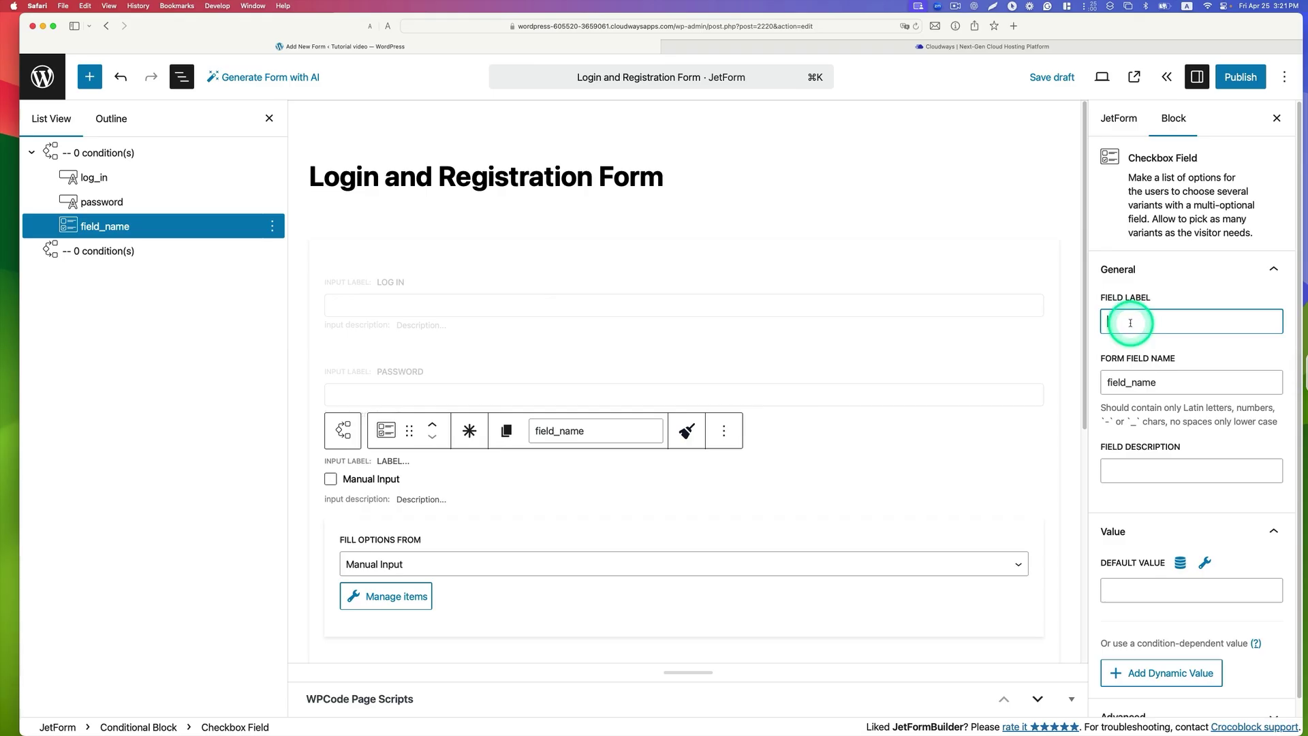
{"action": "left_click_drag", "start_coordinate": [1168, 380], "coordinate": [1087, 380]}
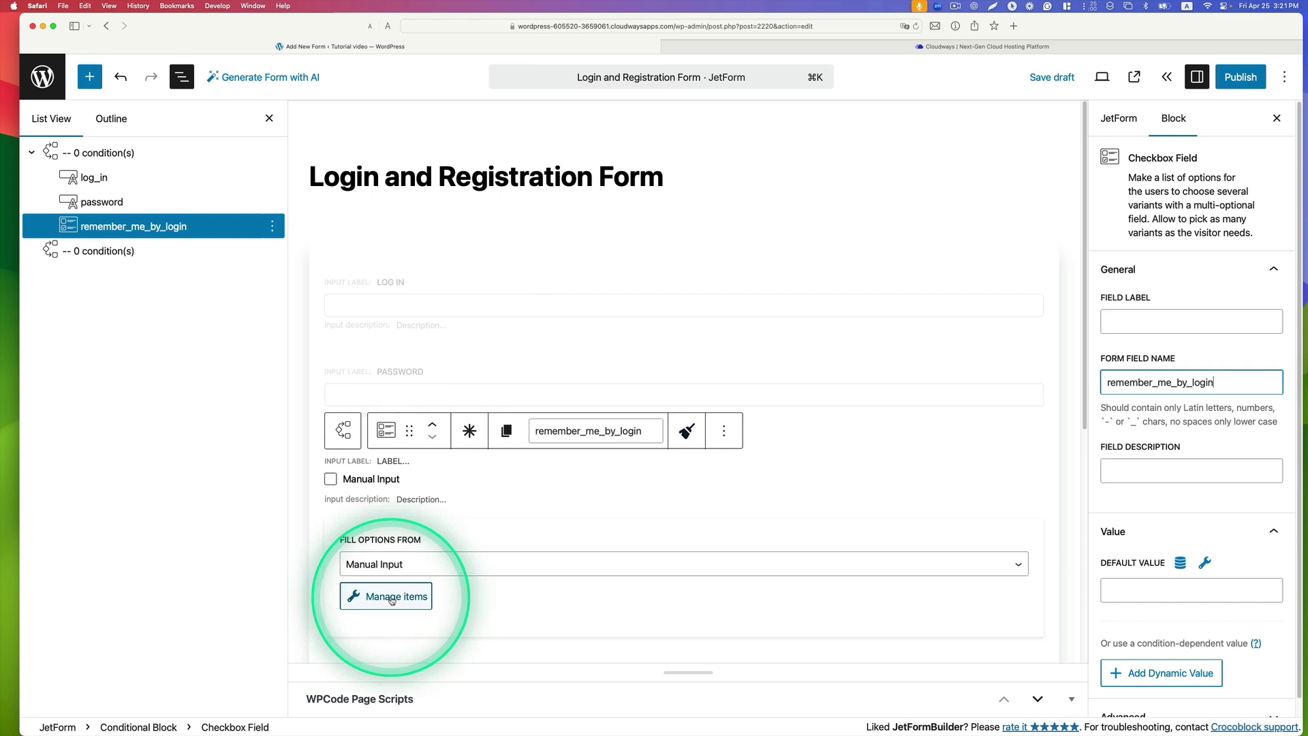
Give the checkbox one Manual Input option, label 'Remember Me' with value 1.
{"action": "left_click", "coordinate": [391, 569]}
{"action": "left_click", "coordinate": [394, 558]}
{"action": "left_click", "coordinate": [394, 598]}
{"action": "left_click", "coordinate": [378, 391]}
{"action": "left_click", "coordinate": [572, 337]}
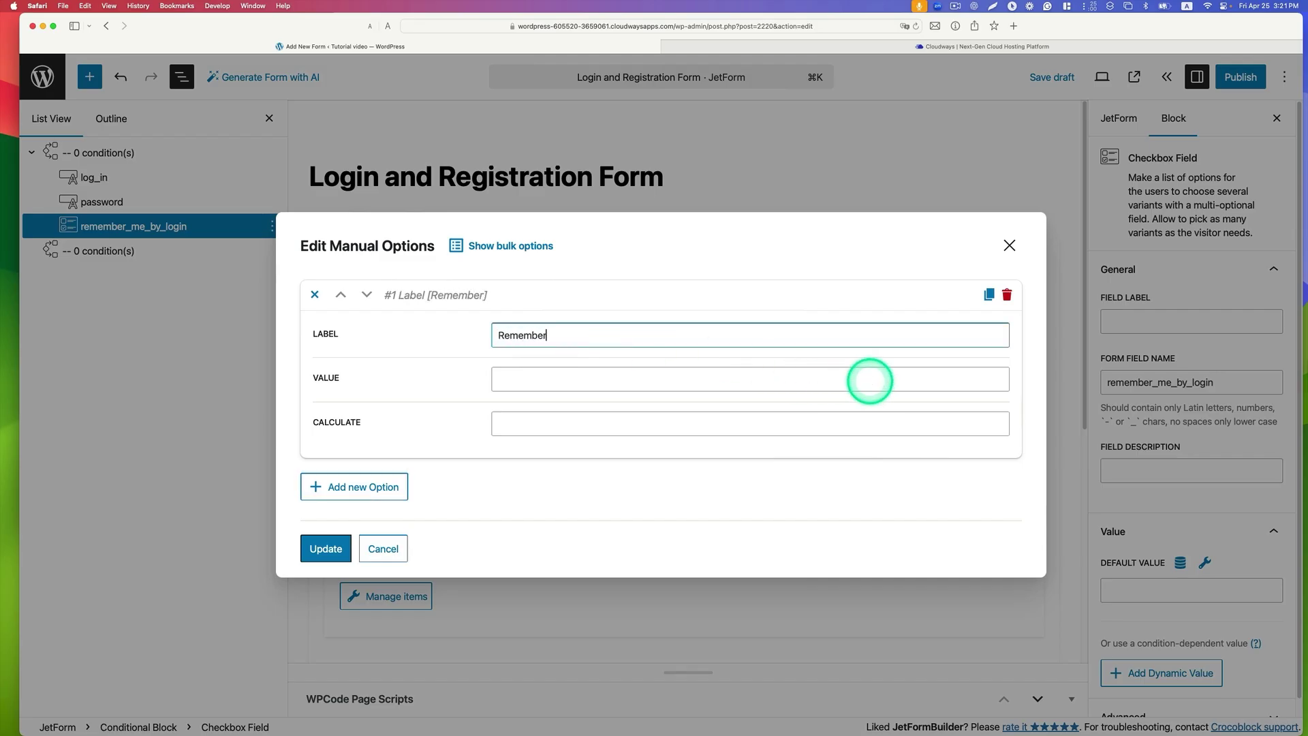
{"action": "left_click", "coordinate": [640, 379]}
{"action": "type", "text": "1"}
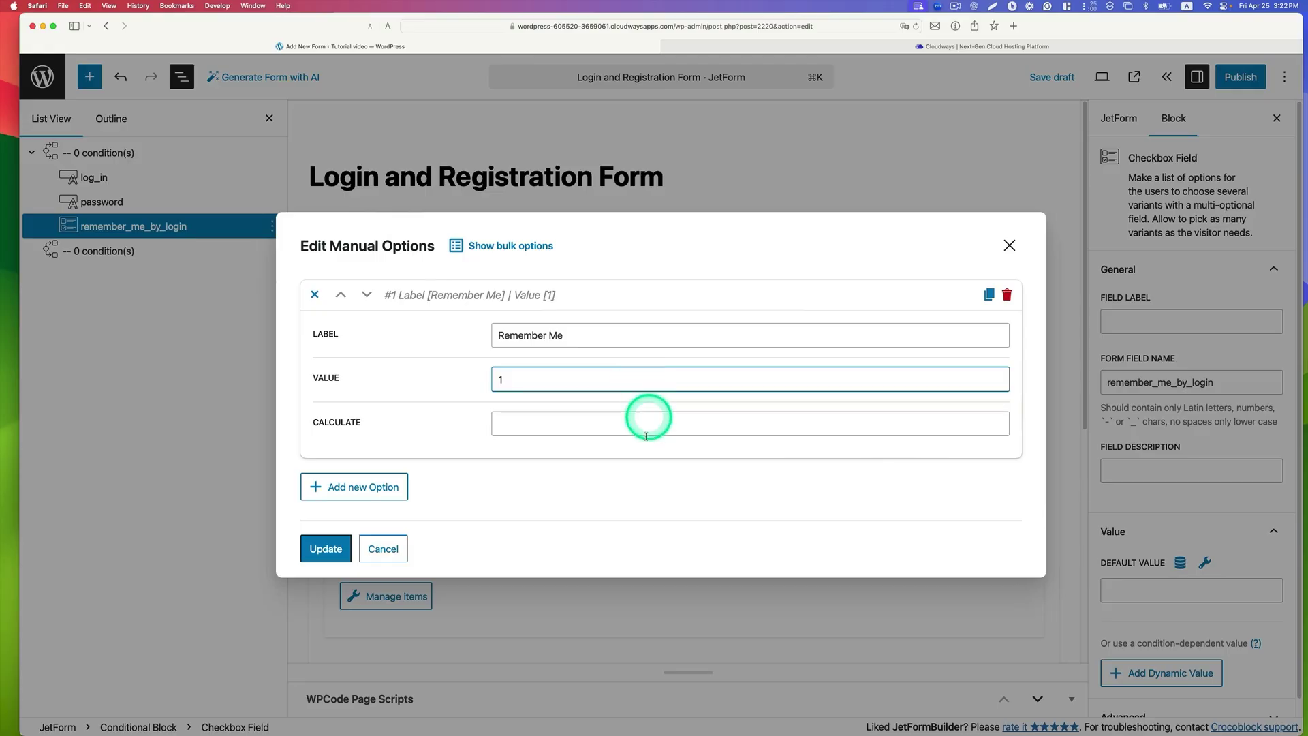
{"action": "left_click", "coordinate": [325, 547]}
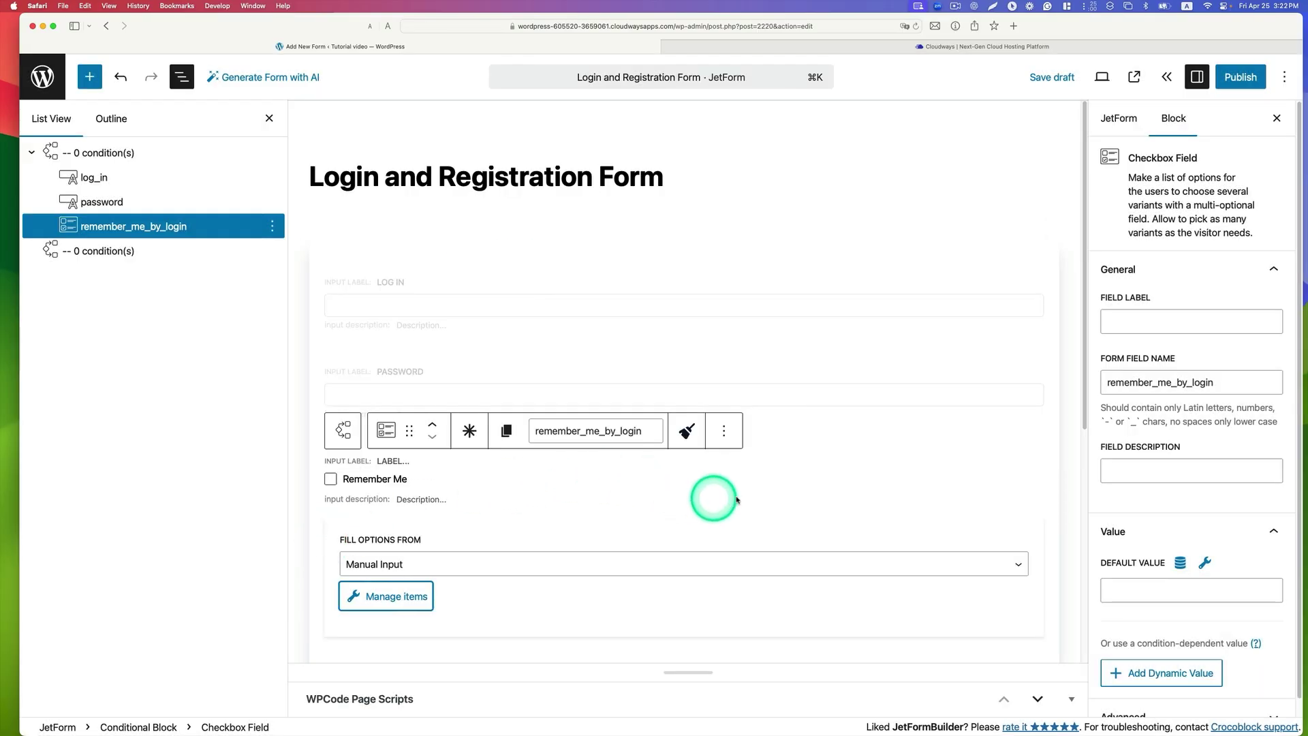
Publish the form.
{"action": "left_click", "coordinate": [1235, 77]}
{"action": "left_click", "coordinate": [1234, 81]}
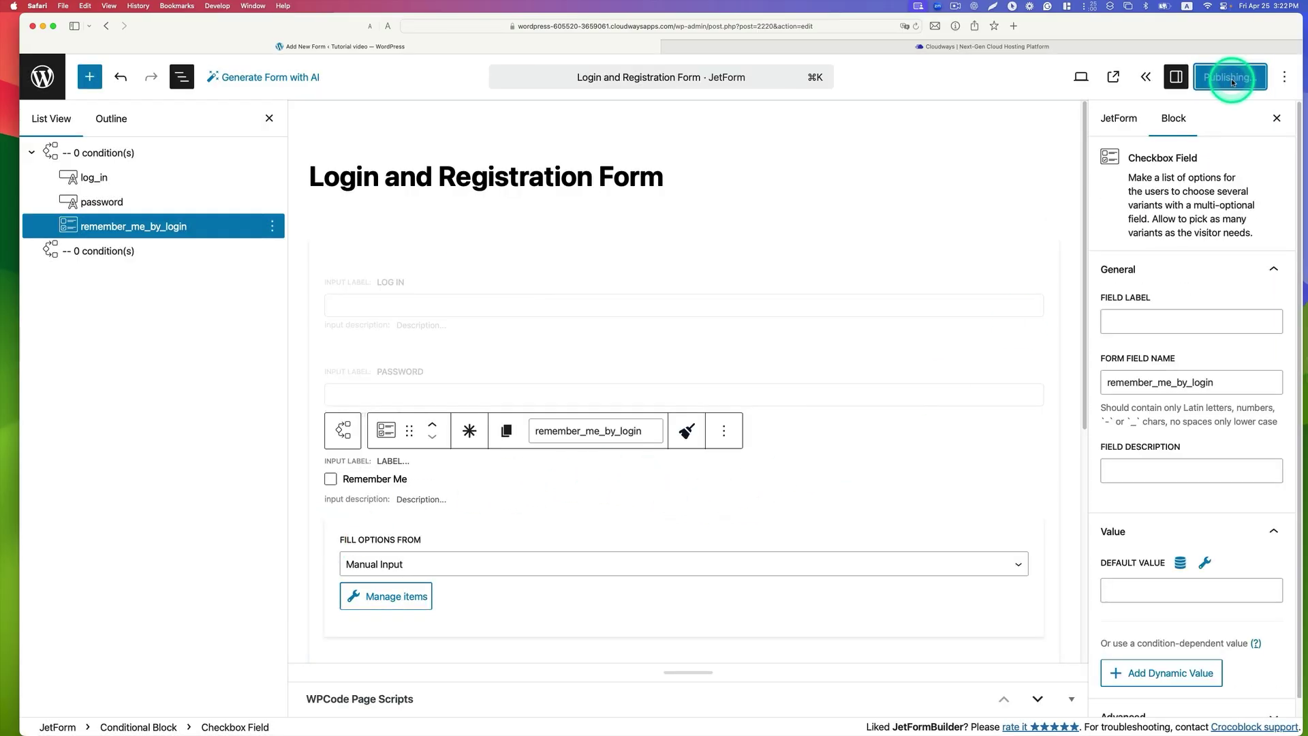
{"action": "scroll", "coordinate": [902, 394], "scroll_direction": "down", "scroll_amount": 4}
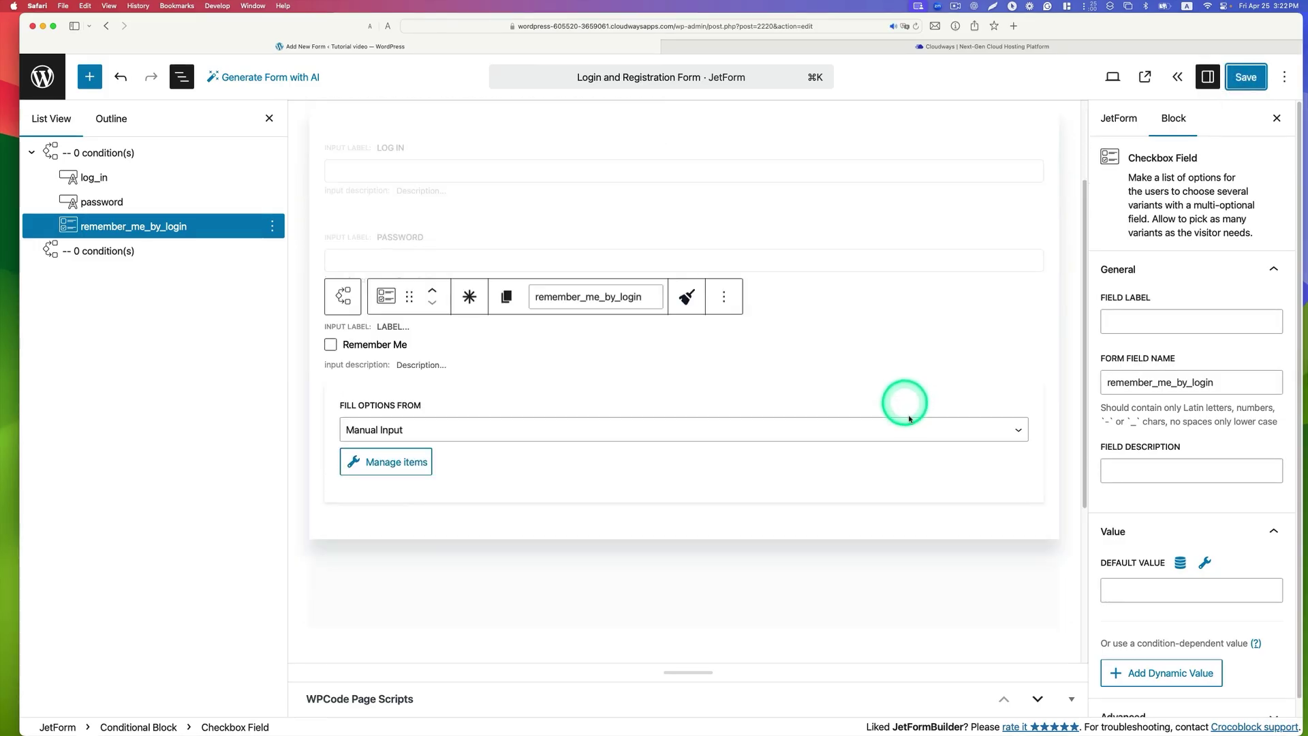
Add an Action Button to the login Conditional Block and relabel it from Submit to Login.
{"action": "left_click", "coordinate": [965, 510]}
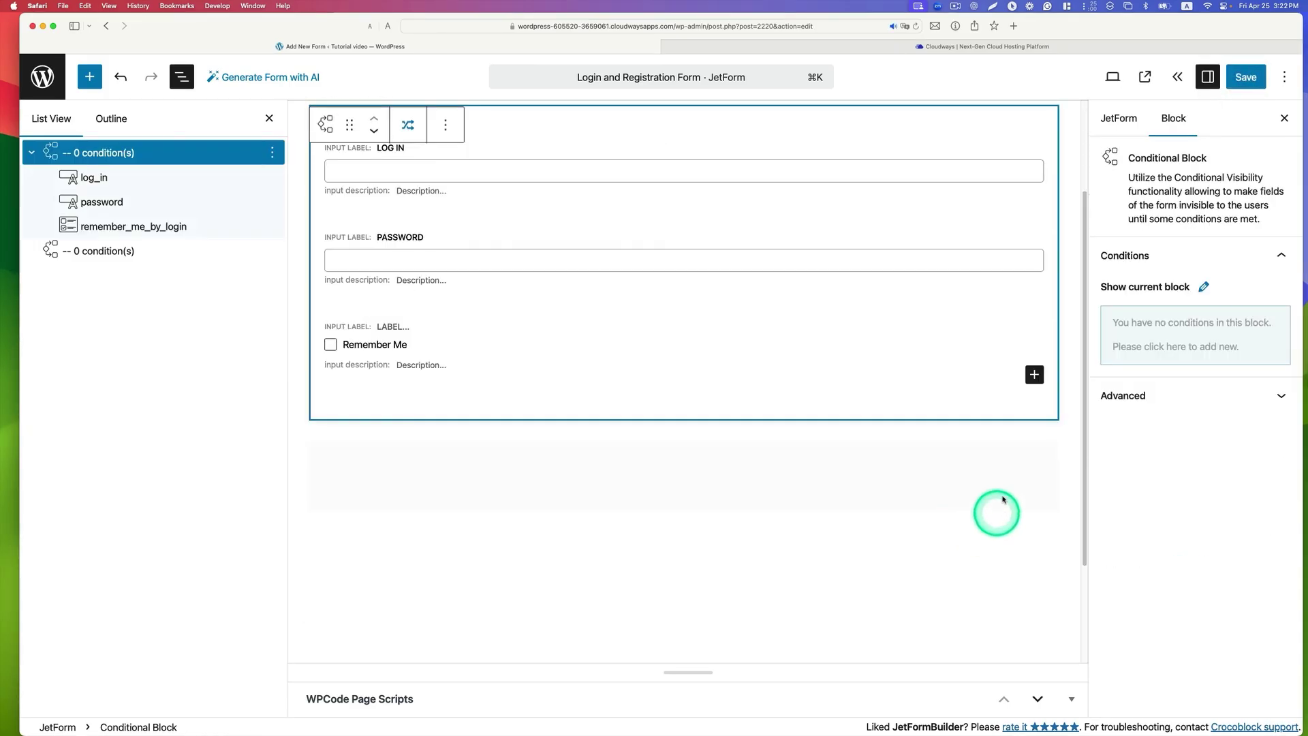
{"action": "left_click", "coordinate": [1035, 375]}
{"action": "left_click", "coordinate": [1097, 420]}
{"action": "type", "text": "Action"}
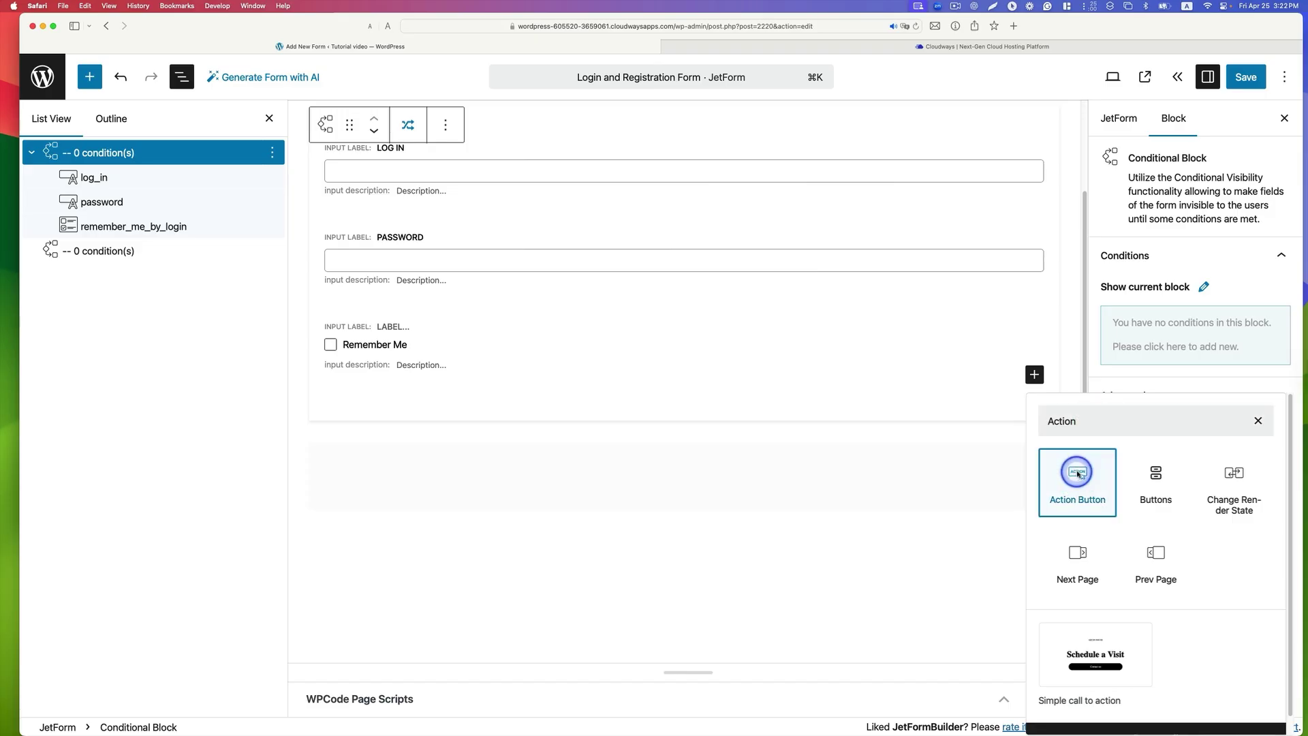
{"action": "left_click", "coordinate": [1077, 477]}
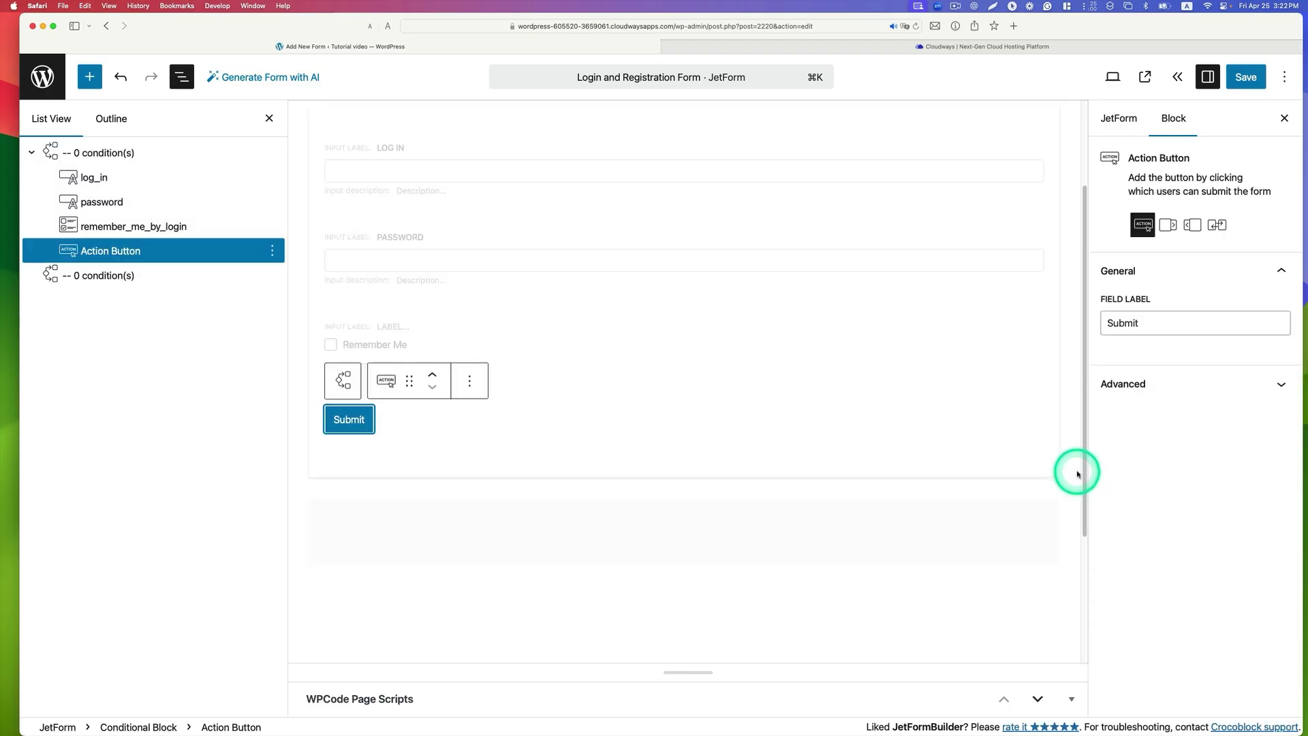
{"action": "left_click", "coordinate": [1170, 322]}
{"action": "key", "text": "shift+Left"}
{"action": "key", "text": "shift+Left"}
{"action": "key", "text": "shift+Left"}
{"action": "key", "text": "shift+Left"}
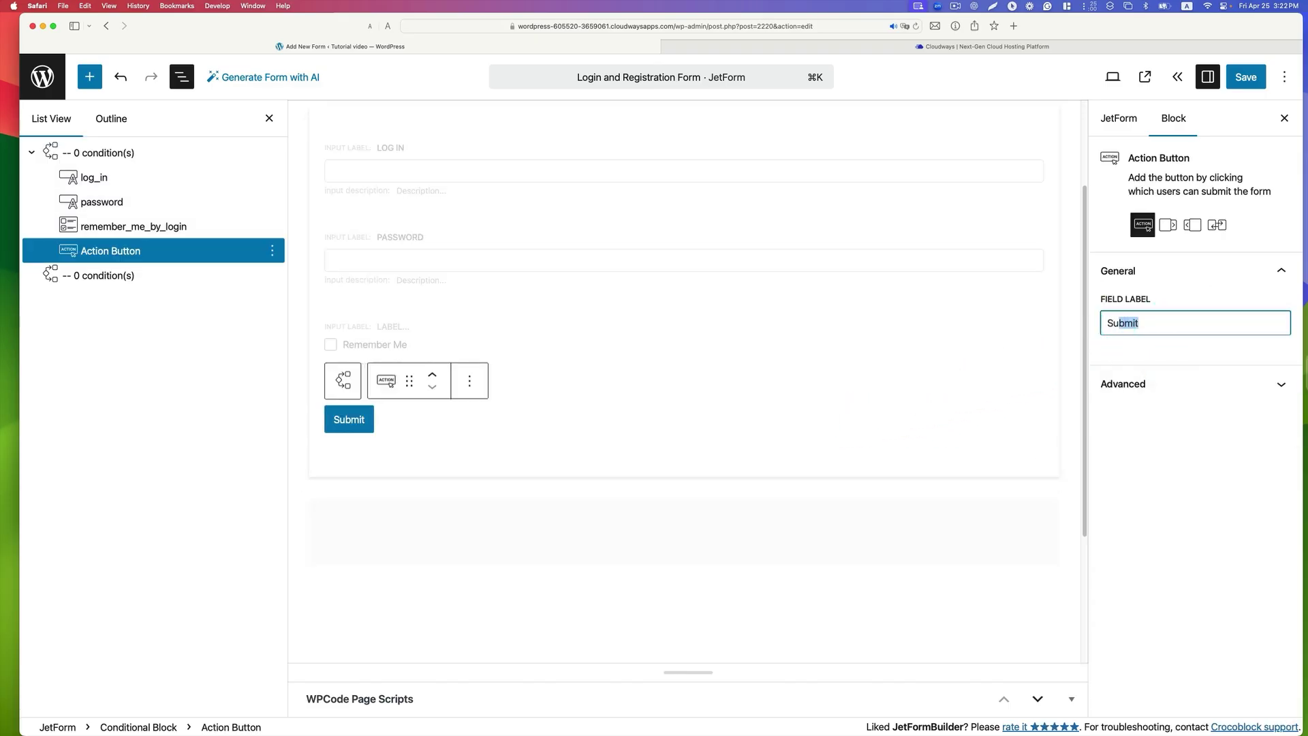
{"action": "left_click_drag", "start_coordinate": [1110, 329], "coordinate": [1126, 323]}
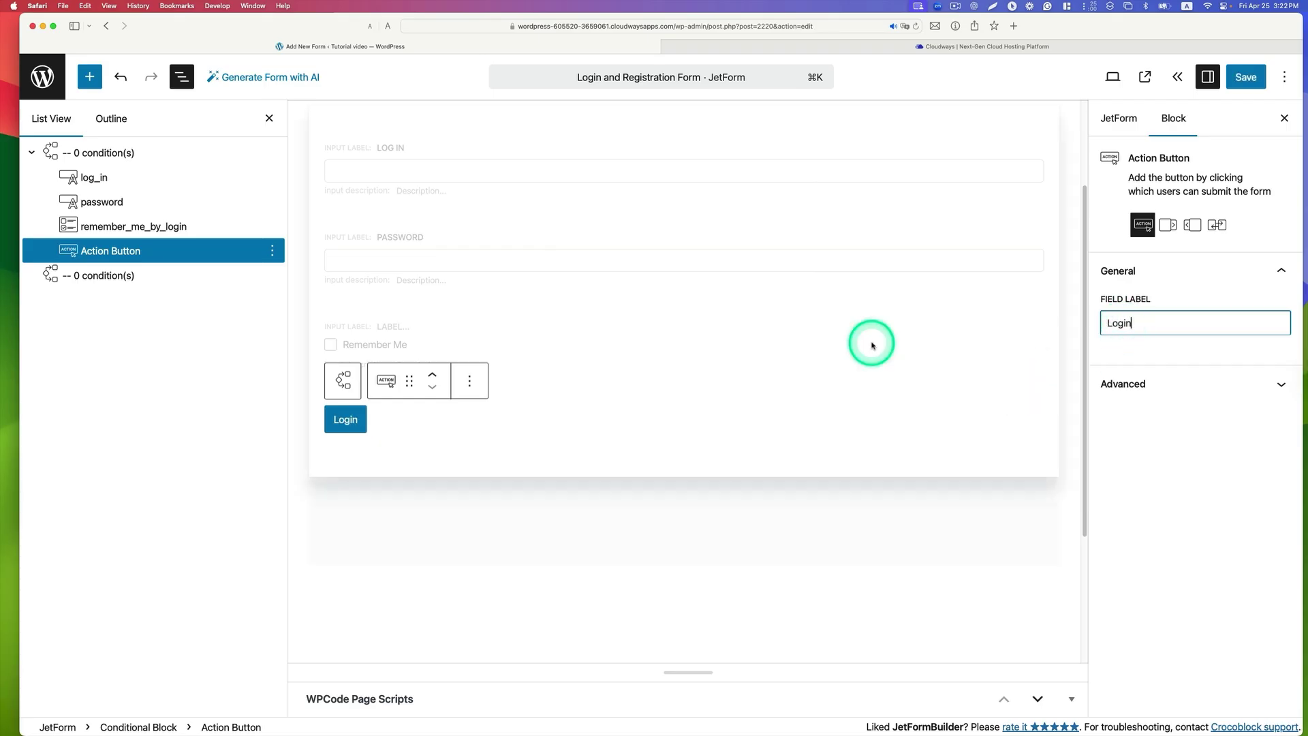
{"action": "left_click", "coordinate": [1022, 145]}
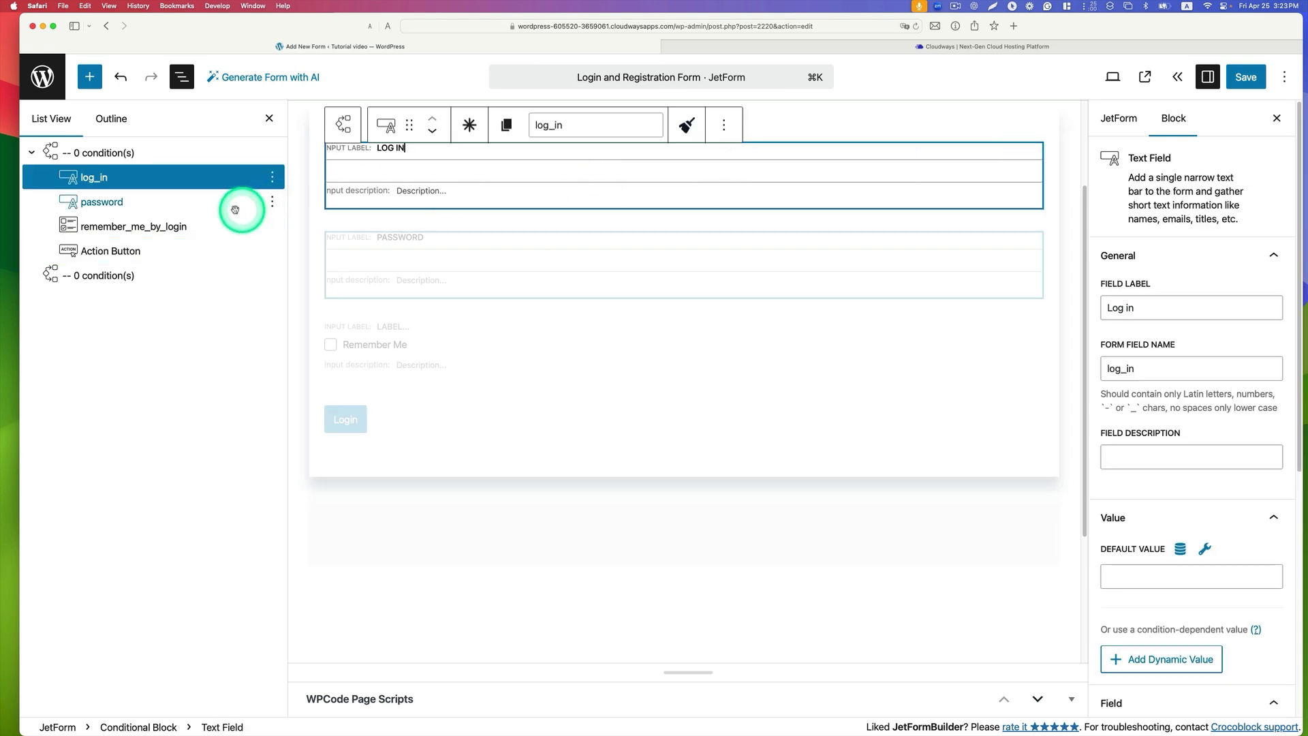
Drag the JetForms Register Form pattern onto the canvas below the login Conditional Block.
{"action": "left_click", "coordinate": [144, 152]}
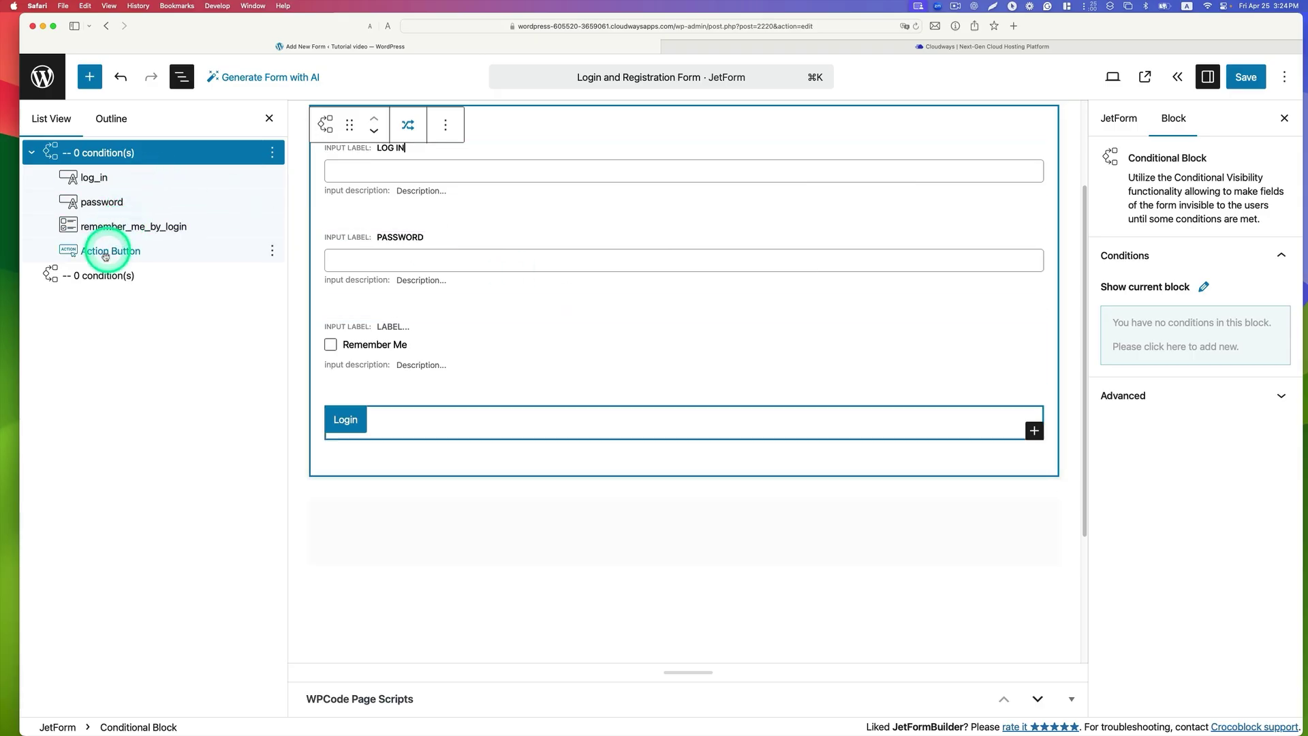
{"action": "left_click", "coordinate": [109, 278]}
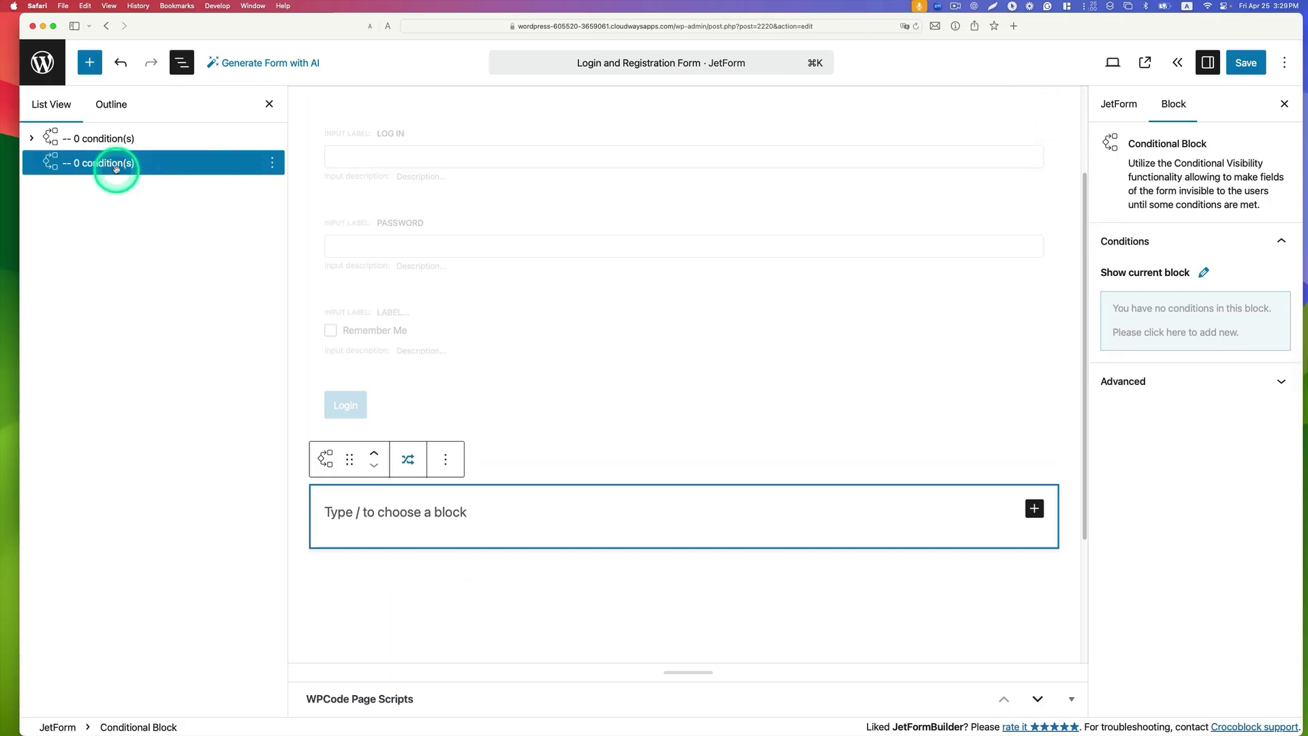
{"action": "left_click", "coordinate": [116, 166]}
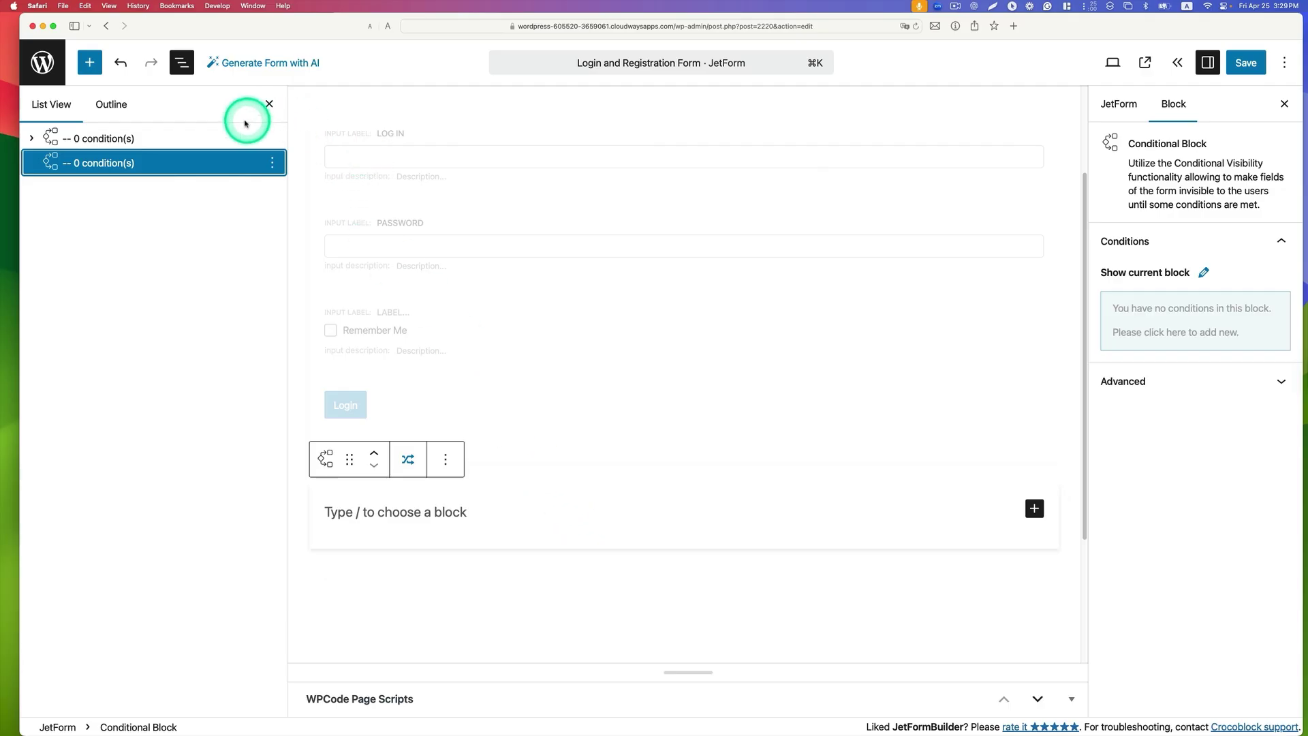
{"action": "left_click", "coordinate": [101, 69]}
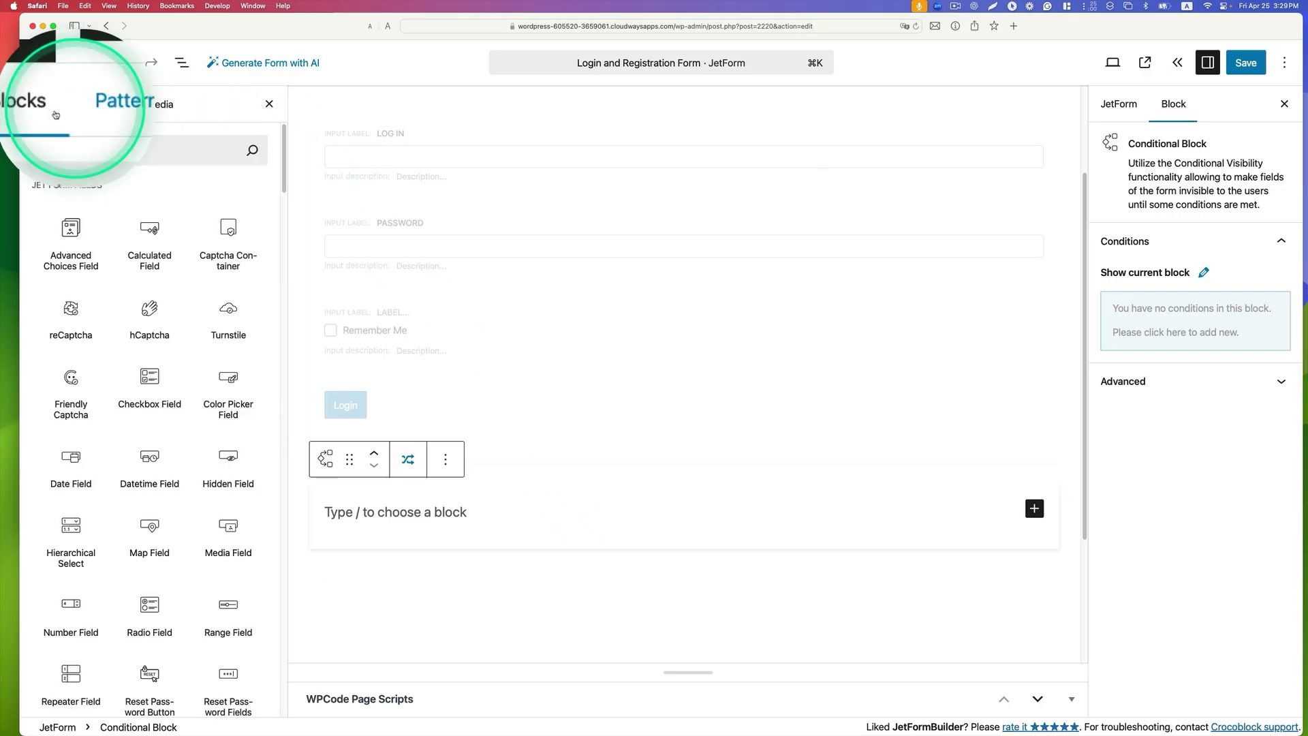
{"action": "left_click", "coordinate": [122, 104]}
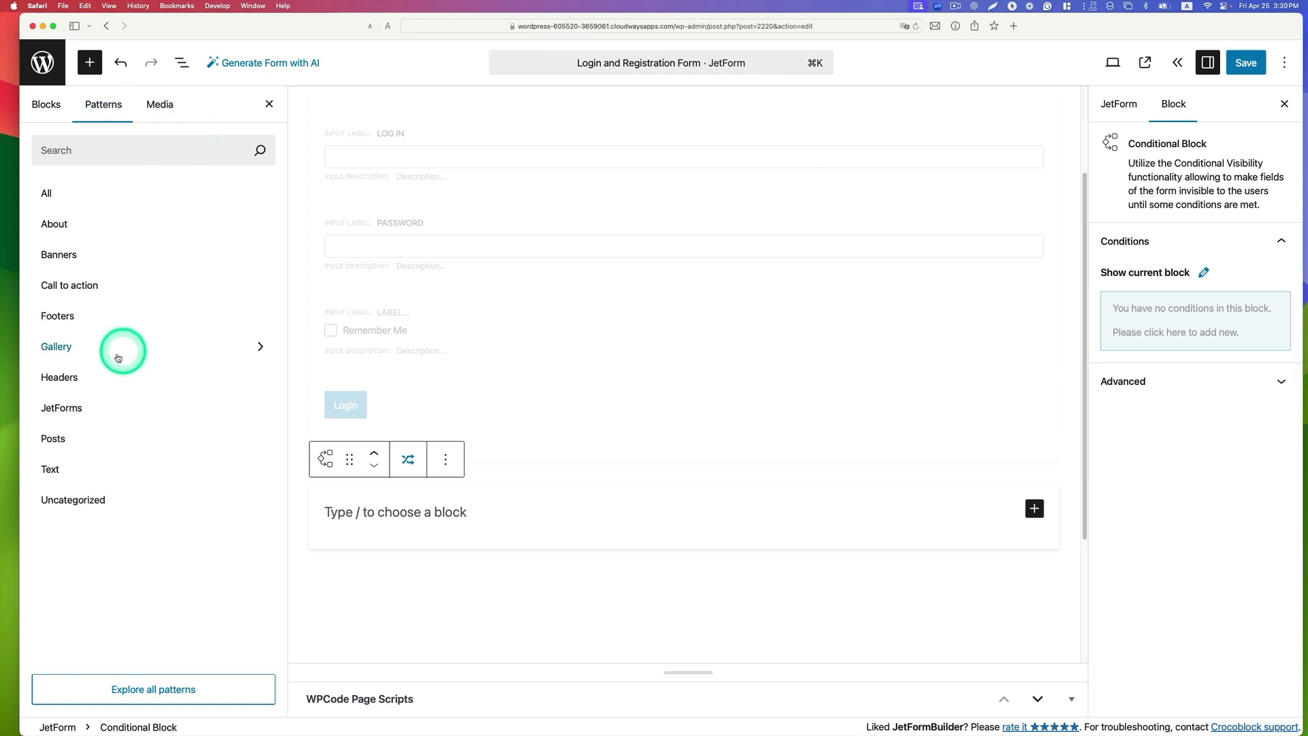
{"action": "left_click", "coordinate": [132, 408]}
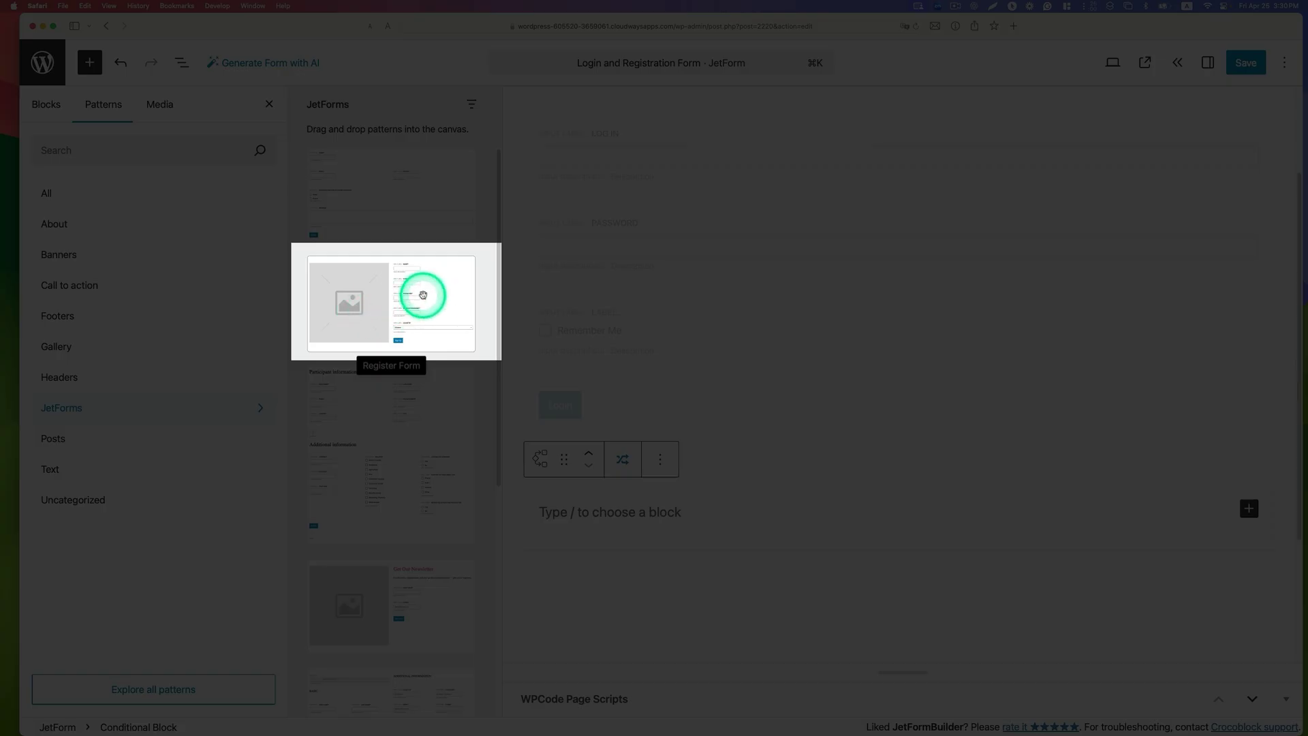
{"action": "left_click_drag", "start_coordinate": [421, 292], "coordinate": [667, 528]}
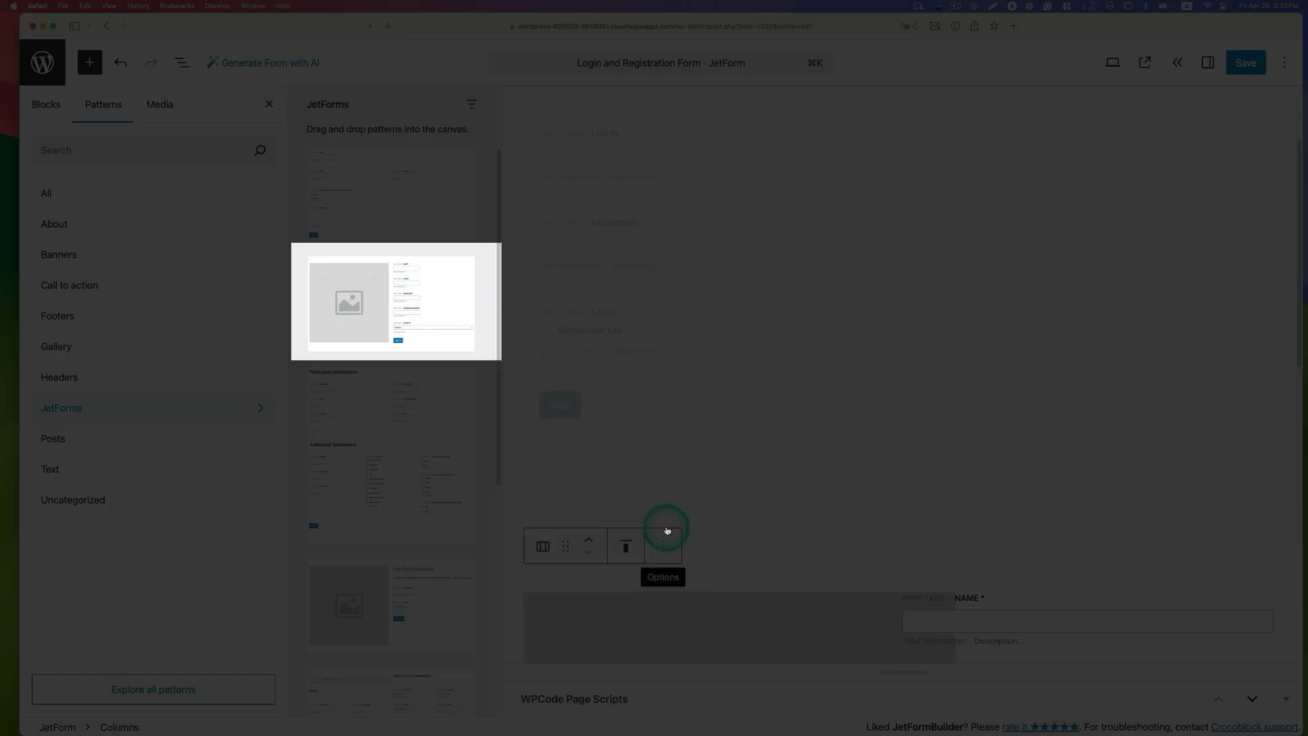
{"action": "left_click", "coordinate": [183, 66]}
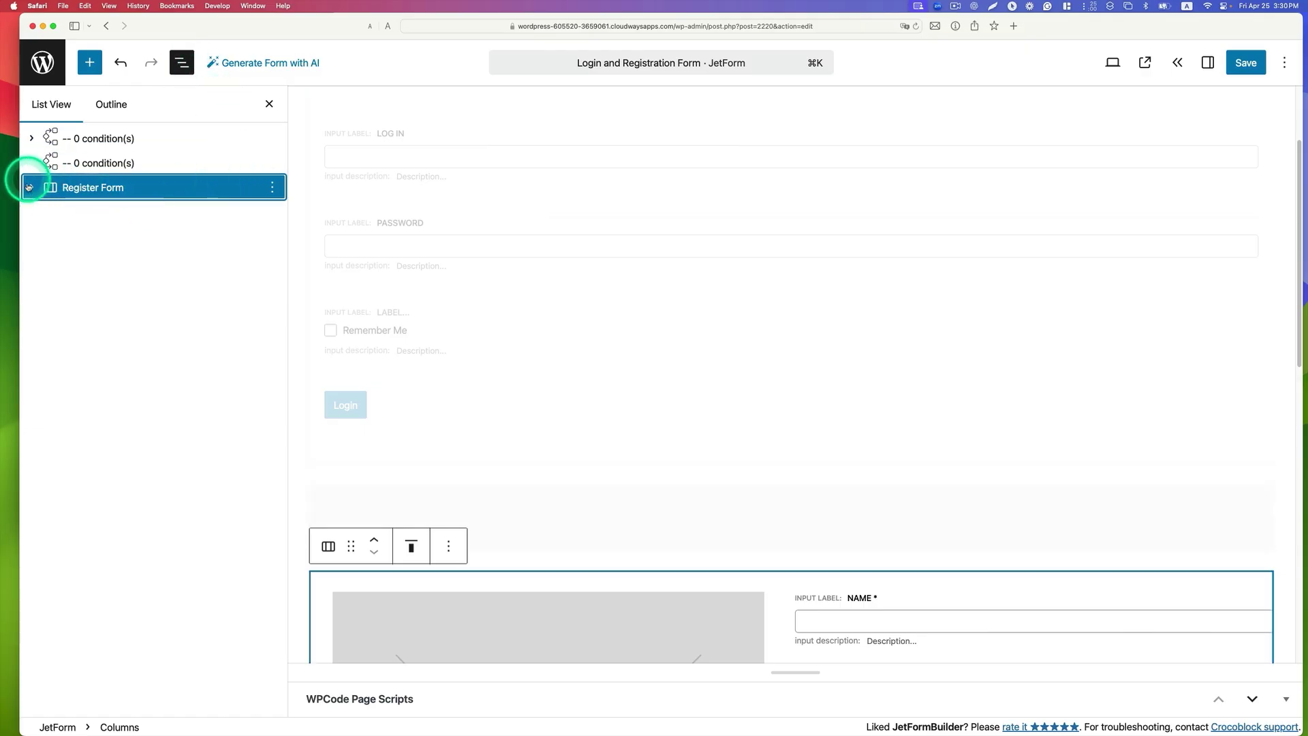
Move Register Form into the second Conditional Block, deleting its image placeholder and empty column.
{"action": "left_click_drag", "start_coordinate": [99, 191], "coordinate": [117, 173]}
{"action": "scroll", "coordinate": [702, 572], "scroll_direction": "down", "scroll_amount": 5}
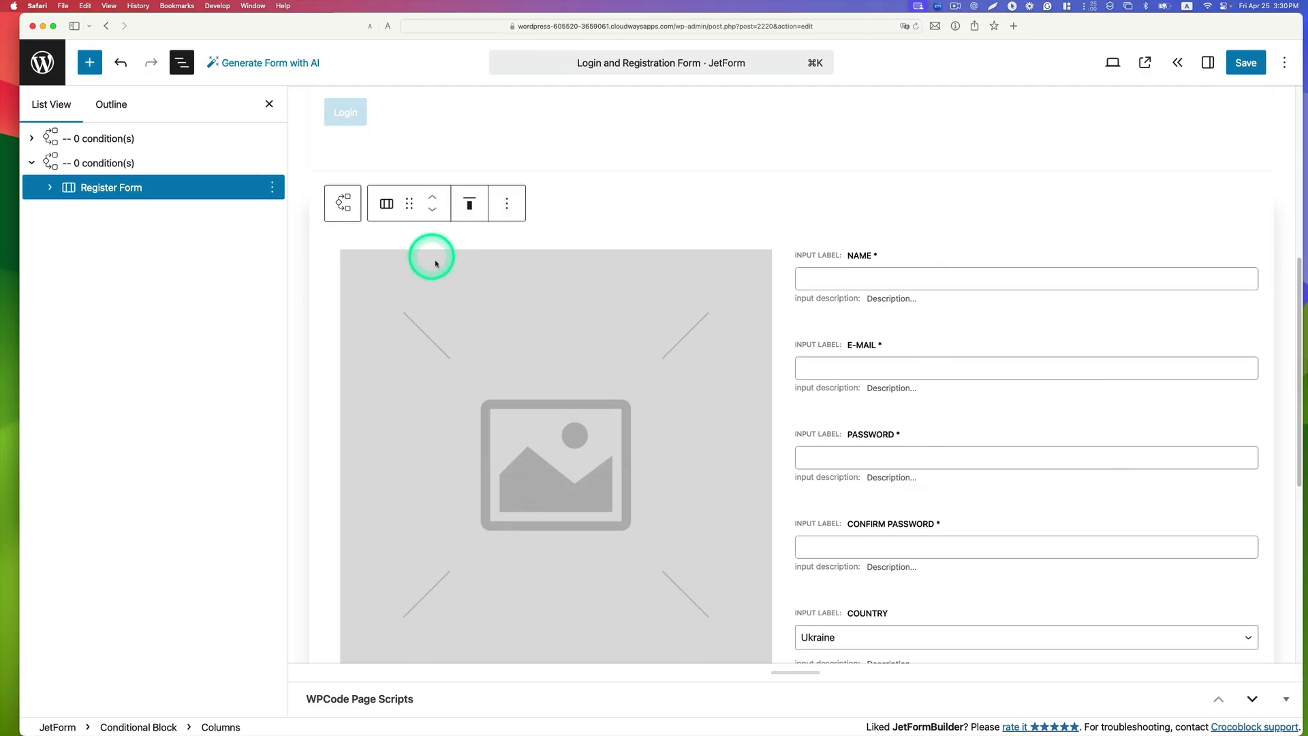
{"action": "left_click", "coordinate": [660, 267]}
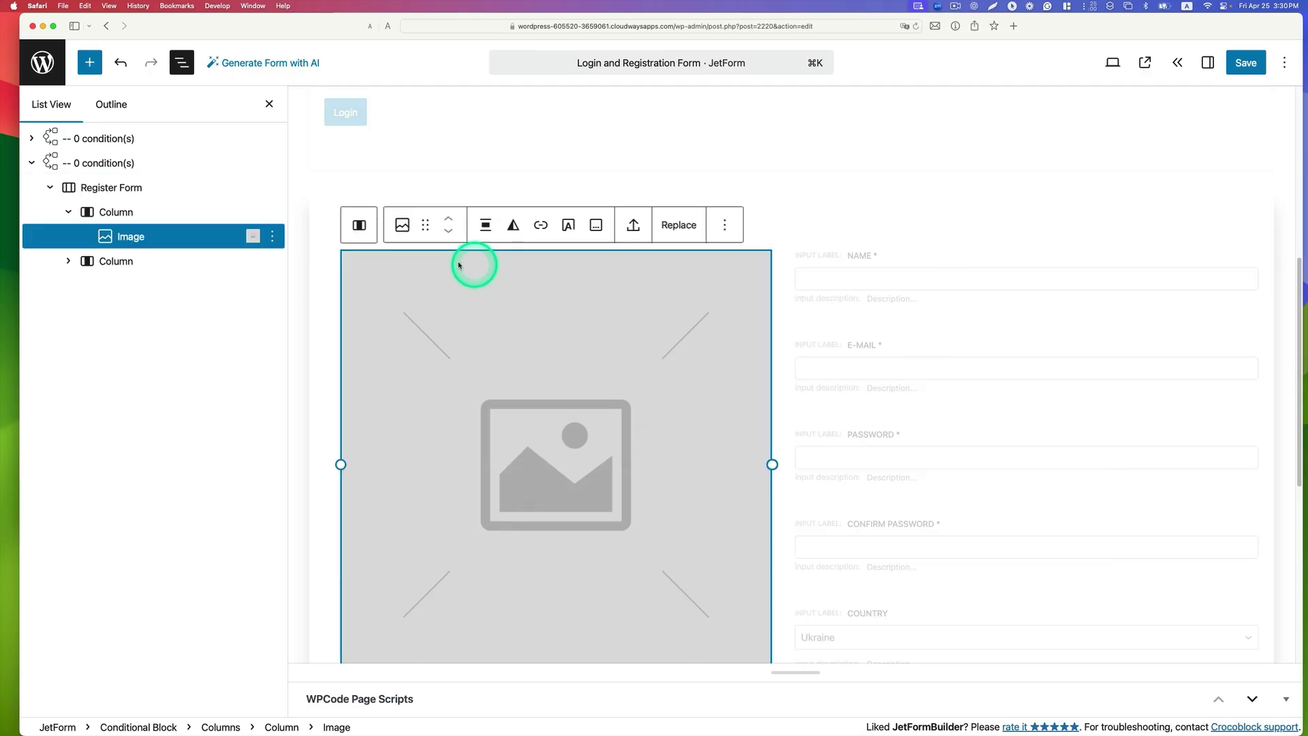
{"action": "left_click", "coordinate": [724, 225]}
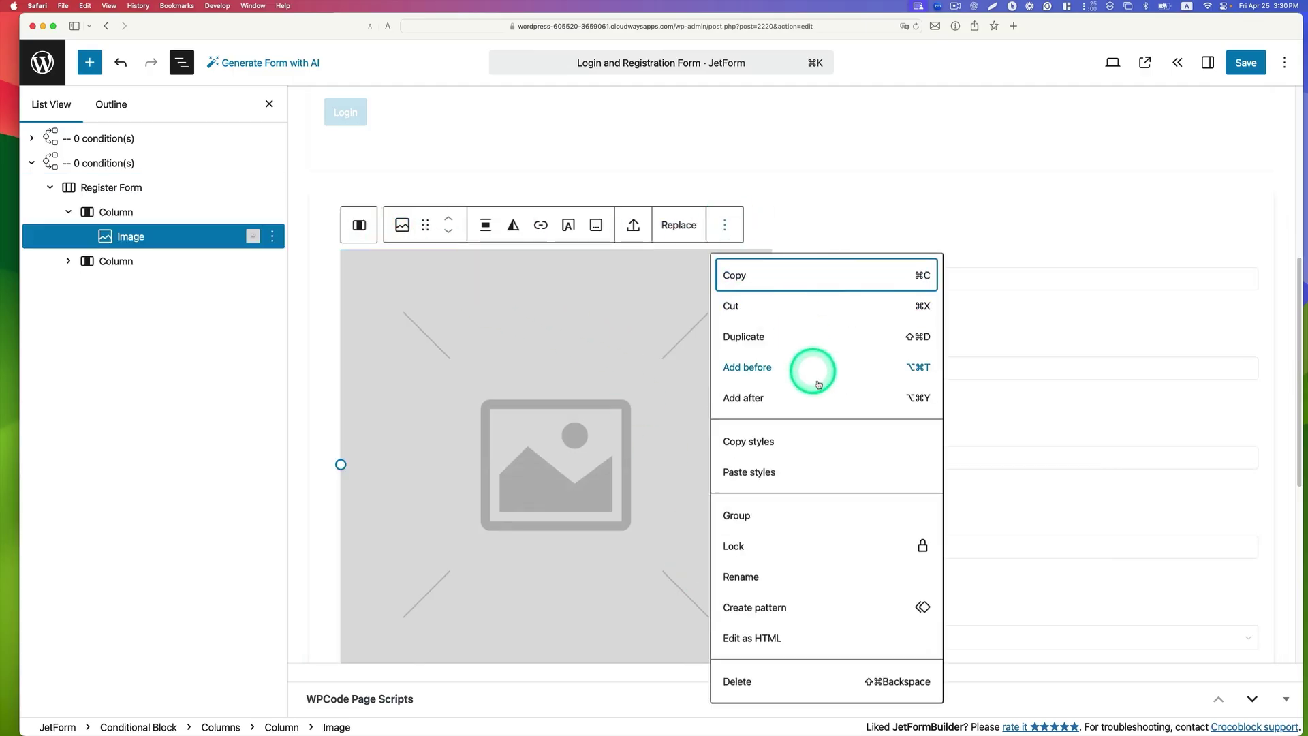
{"action": "left_click", "coordinate": [780, 680]}
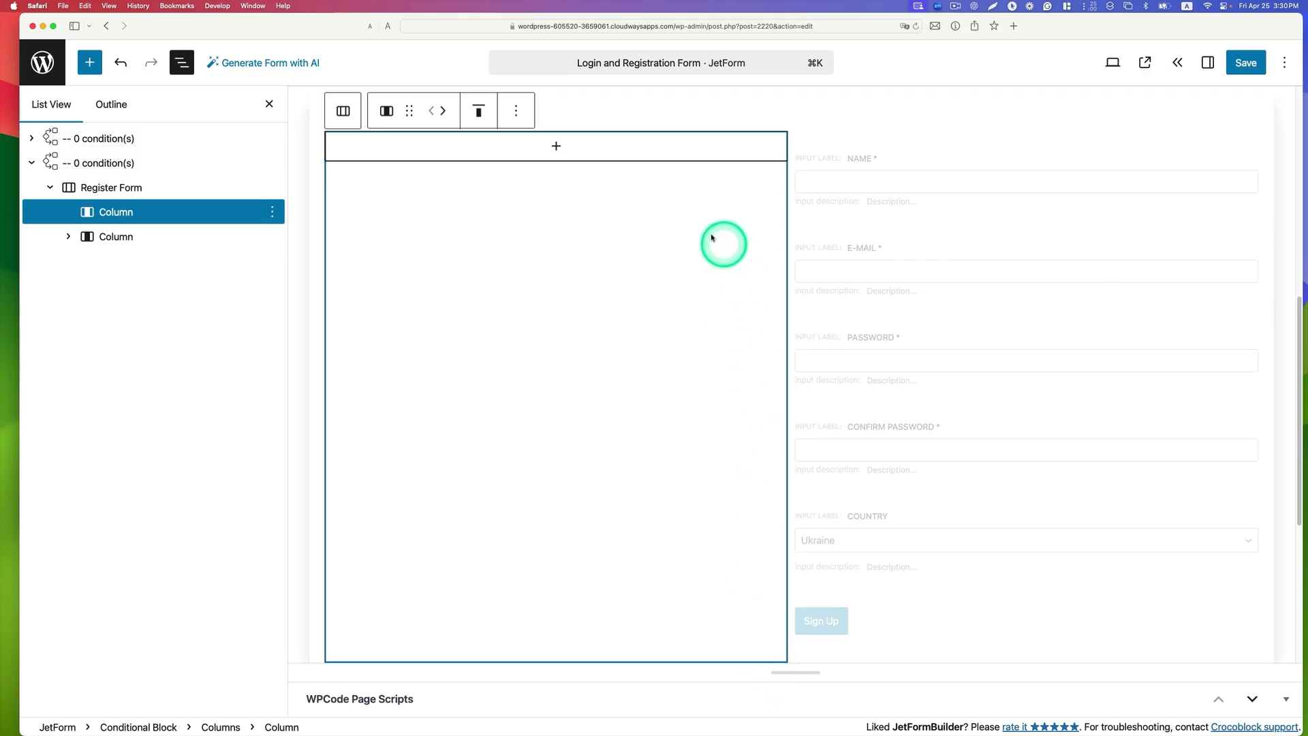
{"action": "left_click", "coordinate": [519, 114]}
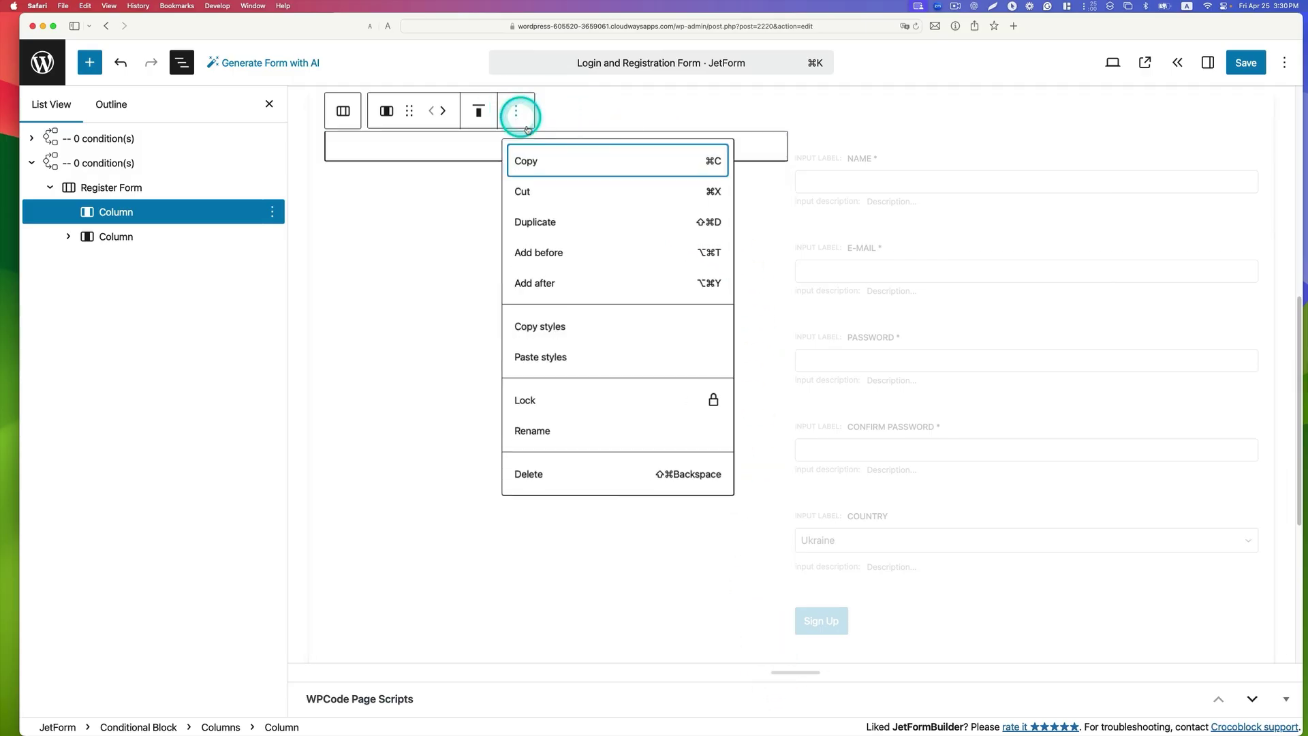
{"action": "left_click", "coordinate": [614, 438]}
Delete the Name and Country fields from the registration form.
{"action": "scroll", "coordinate": [635, 369], "scroll_direction": "up", "scroll_amount": 2}
{"action": "scroll", "coordinate": [637, 368], "scroll_direction": "down", "scroll_amount": 1}
{"action": "scroll", "coordinate": [709, 445], "scroll_direction": "down", "scroll_amount": 1}
{"action": "left_click", "coordinate": [512, 255]}
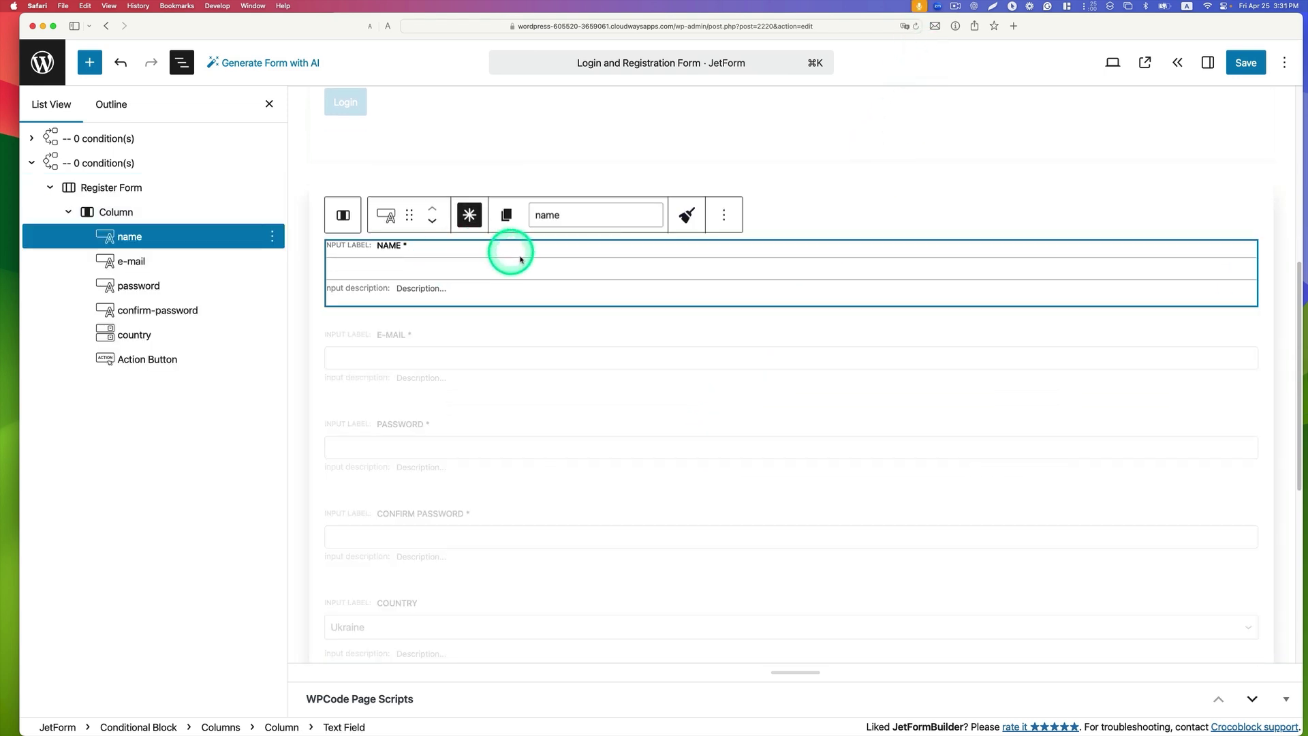
{"action": "left_click", "coordinate": [724, 214]}
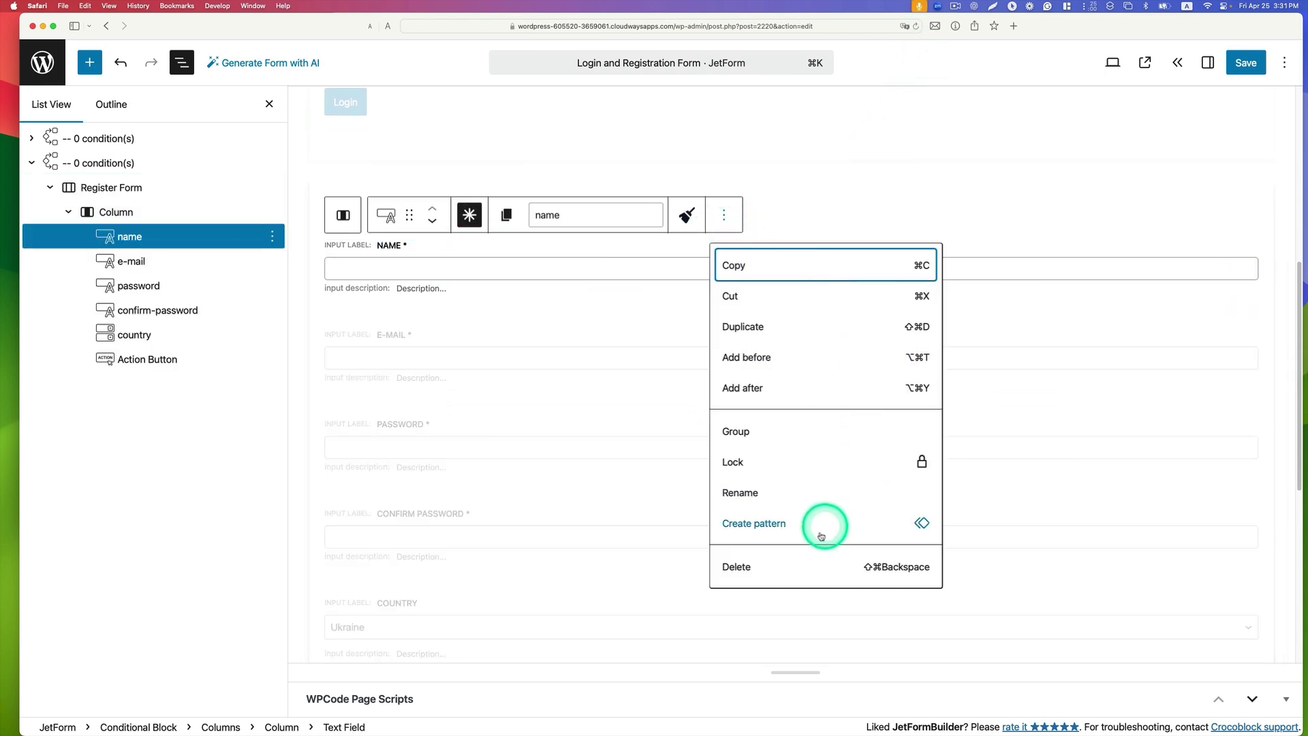
{"action": "left_click", "coordinate": [753, 564]}
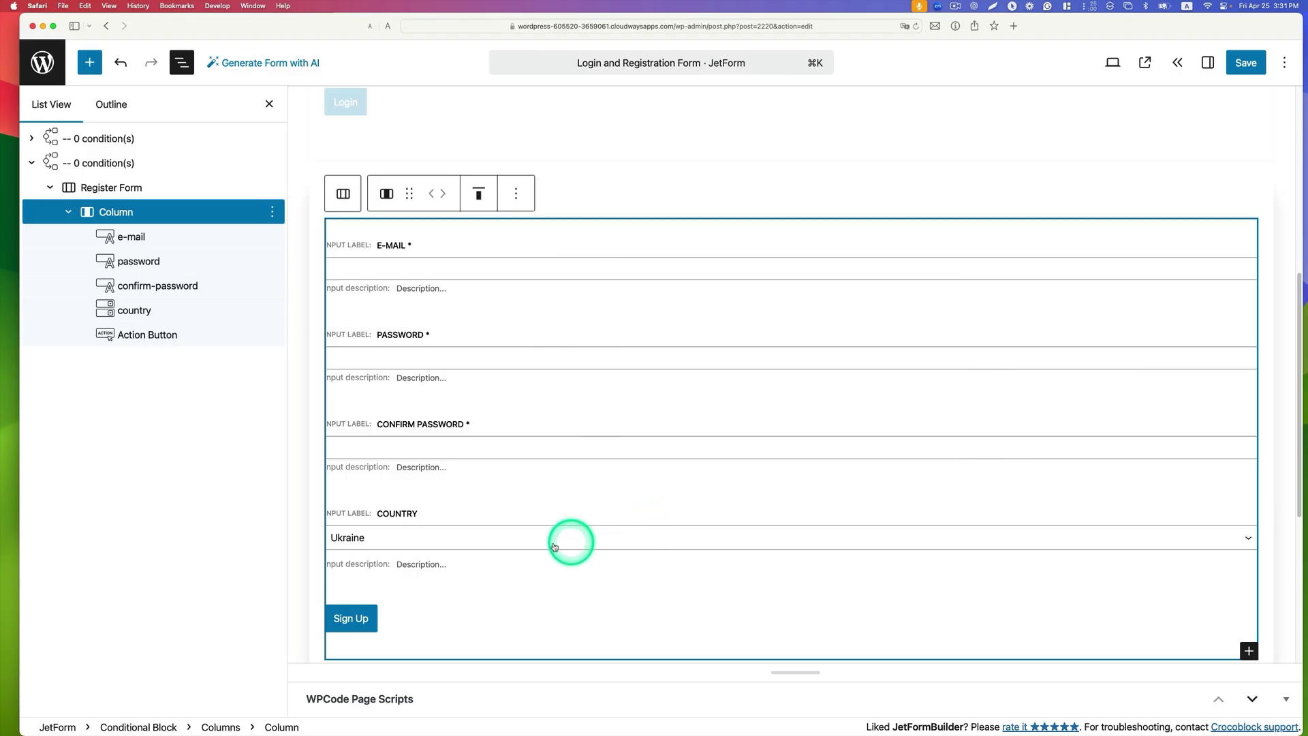
{"action": "left_click", "coordinate": [520, 530]}
{"action": "left_click", "coordinate": [522, 521]}
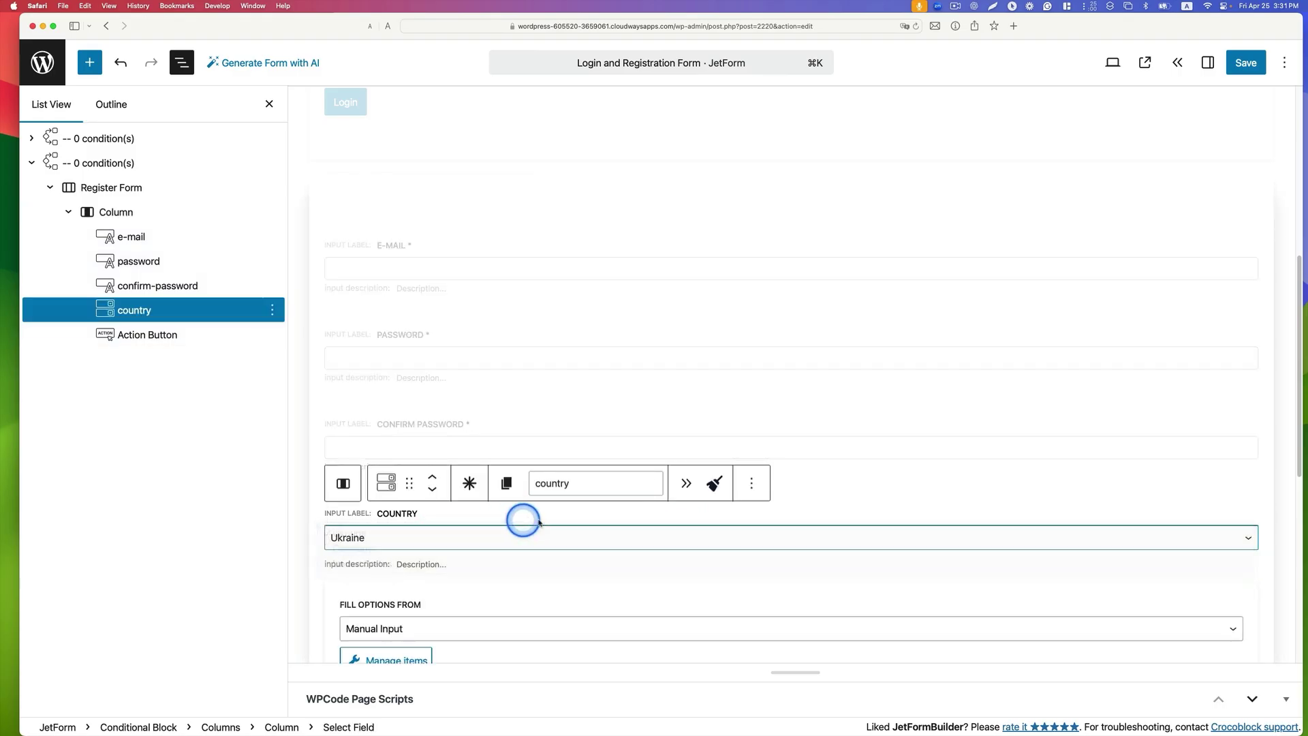
{"action": "left_click", "coordinate": [752, 483]}
{"action": "left_click", "coordinate": [807, 429]}
{"action": "scroll", "coordinate": [738, 514], "scroll_direction": "up", "scroll_amount": 5}
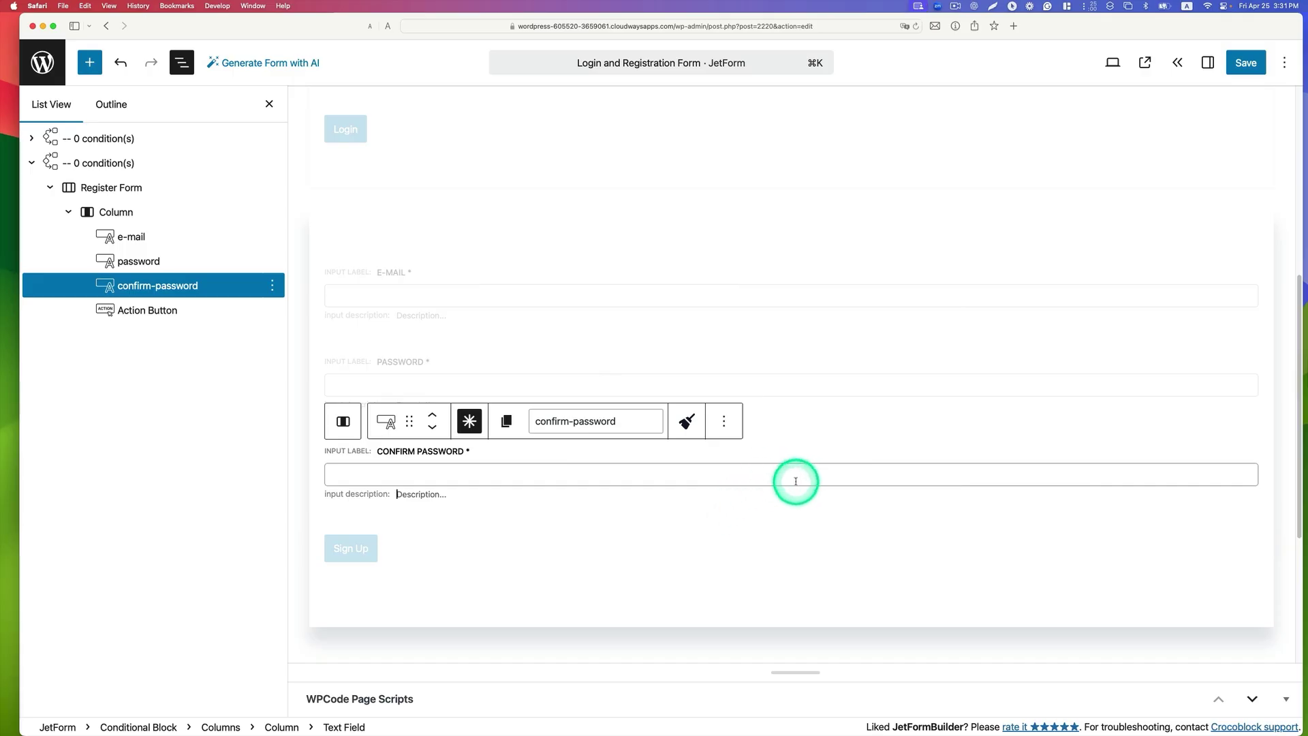
{"action": "left_click", "coordinate": [981, 236]}
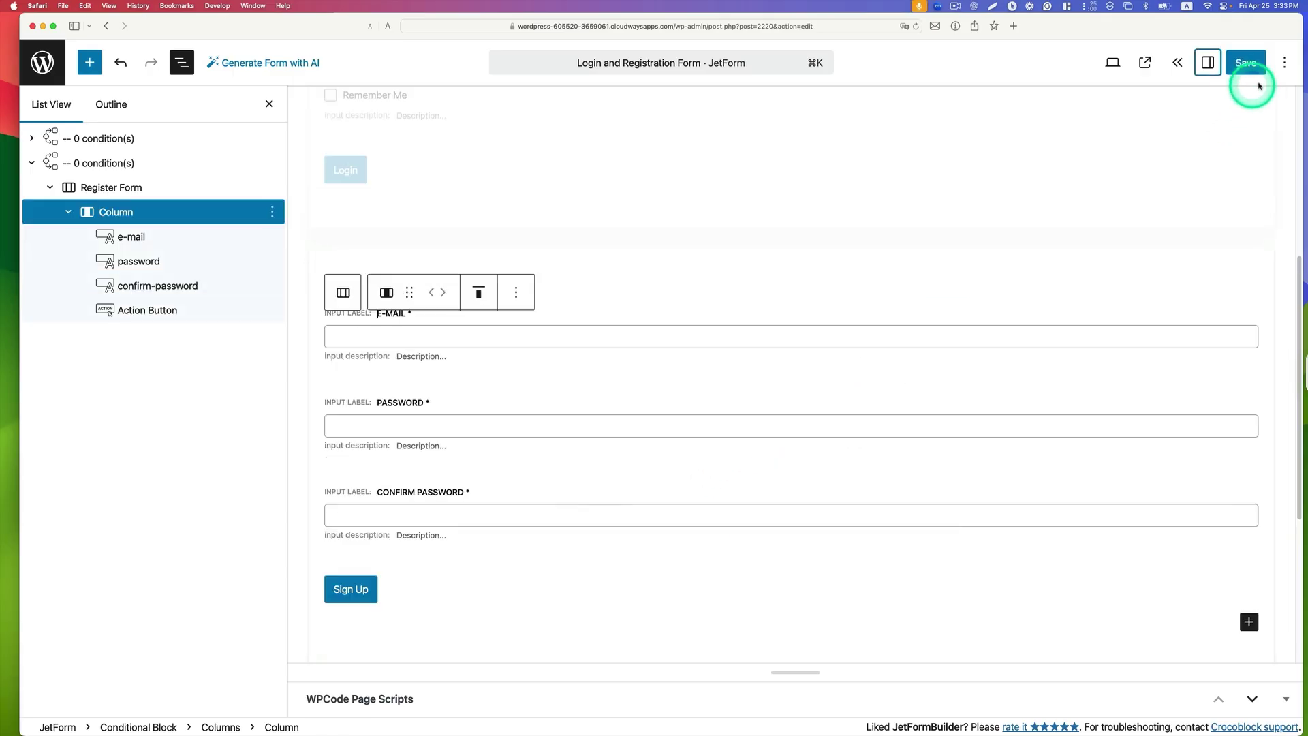
Change the registration Password field's Form Field Name to password_registration.
{"action": "left_click", "coordinate": [1208, 63]}
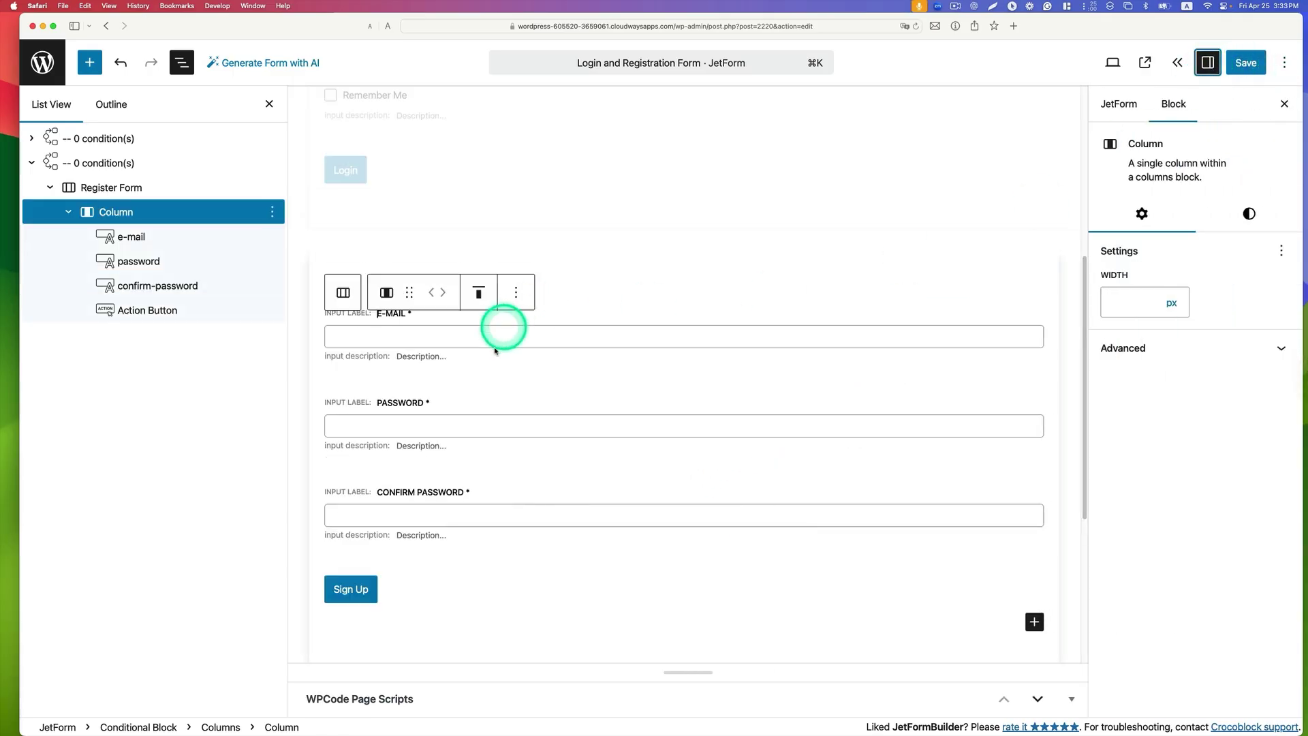
{"action": "left_click", "coordinate": [393, 400]}
{"action": "left_click", "coordinate": [453, 409]}
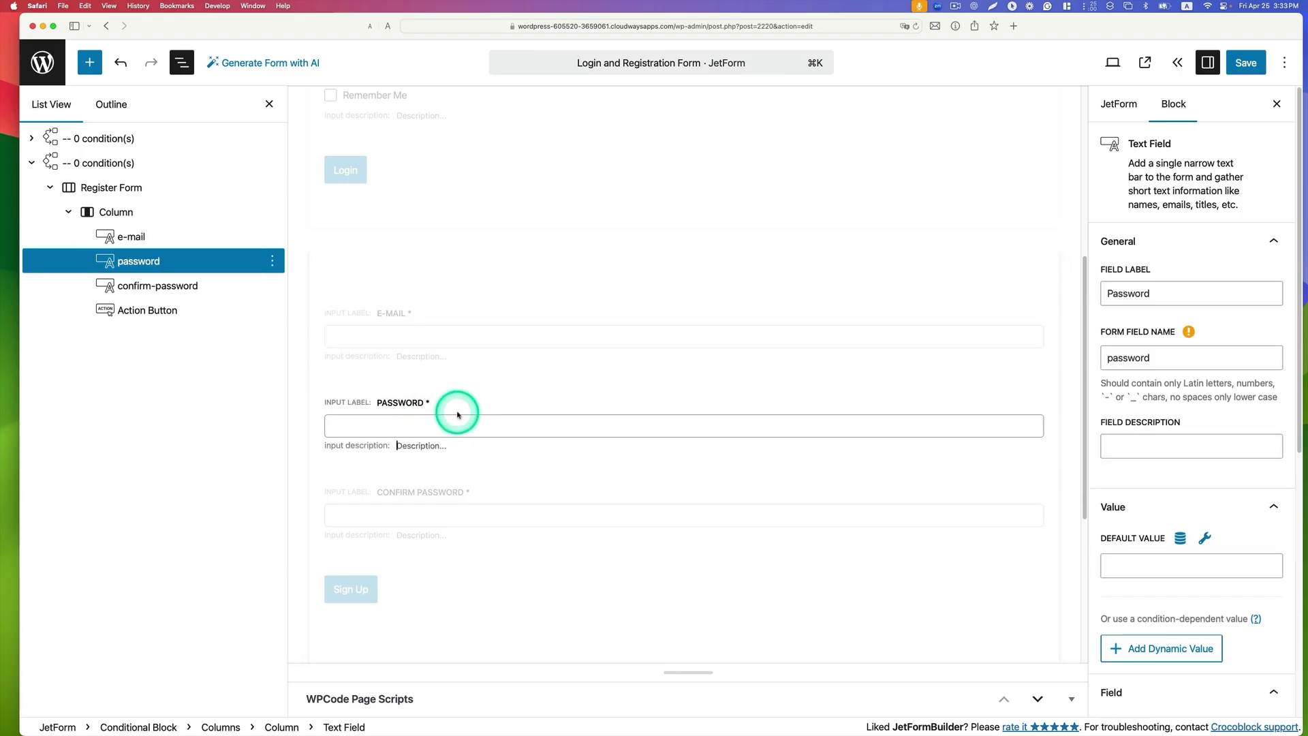
{"action": "left_click", "coordinate": [1134, 358]}
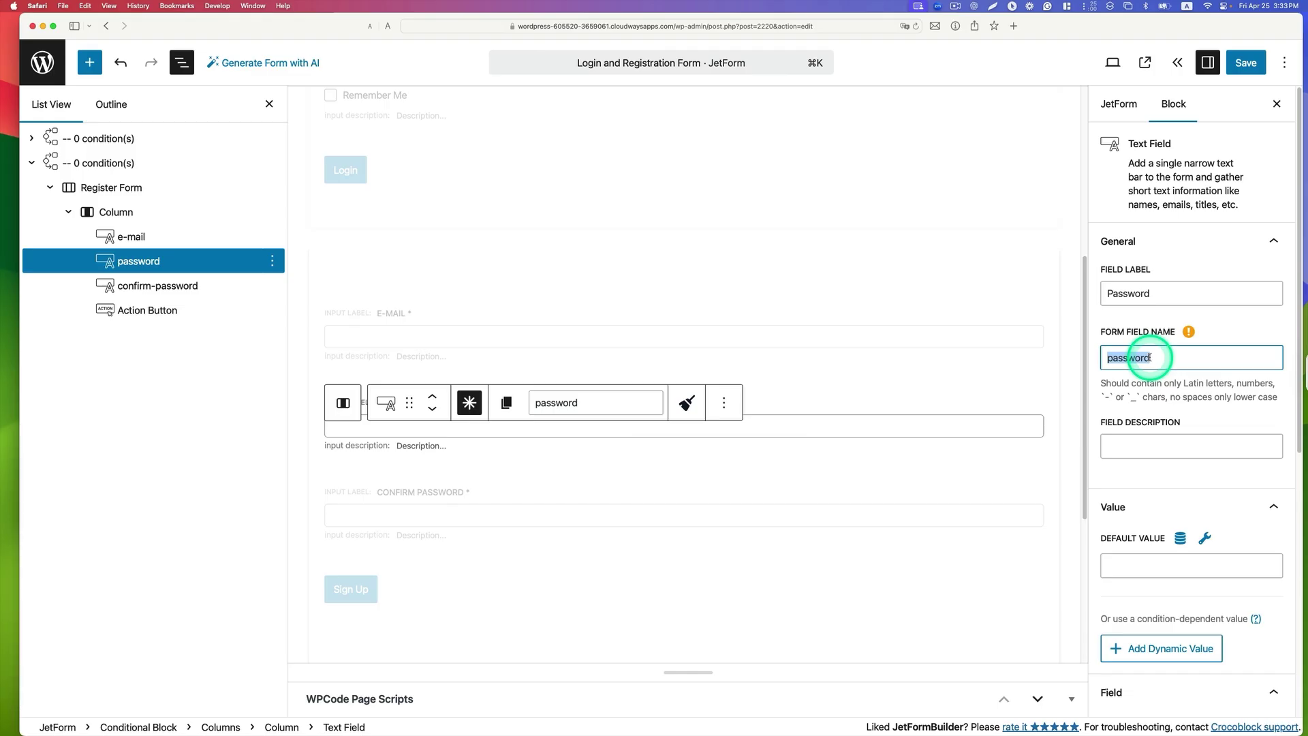
{"action": "scroll", "coordinate": [377, 199], "scroll_direction": "up", "scroll_amount": 3}
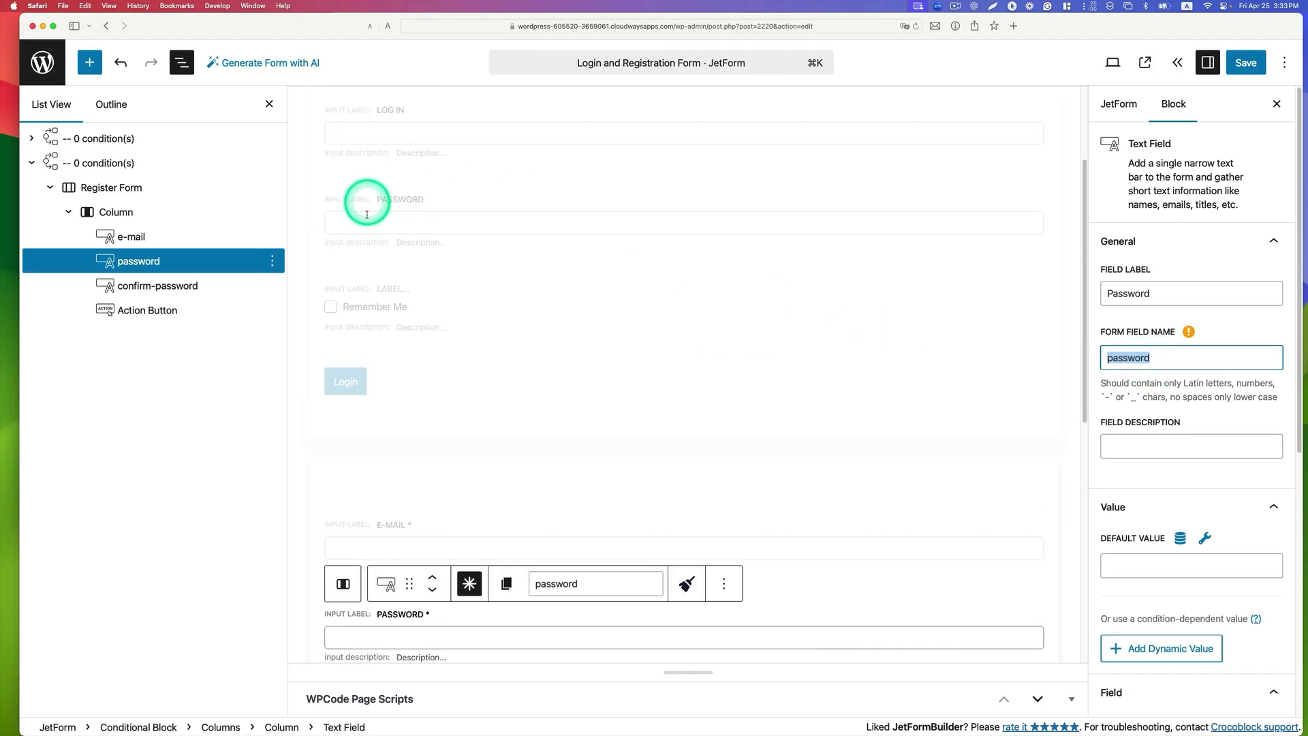
{"action": "left_click", "coordinate": [394, 205]}
{"action": "scroll", "coordinate": [559, 324], "scroll_direction": "down", "scroll_amount": 1}
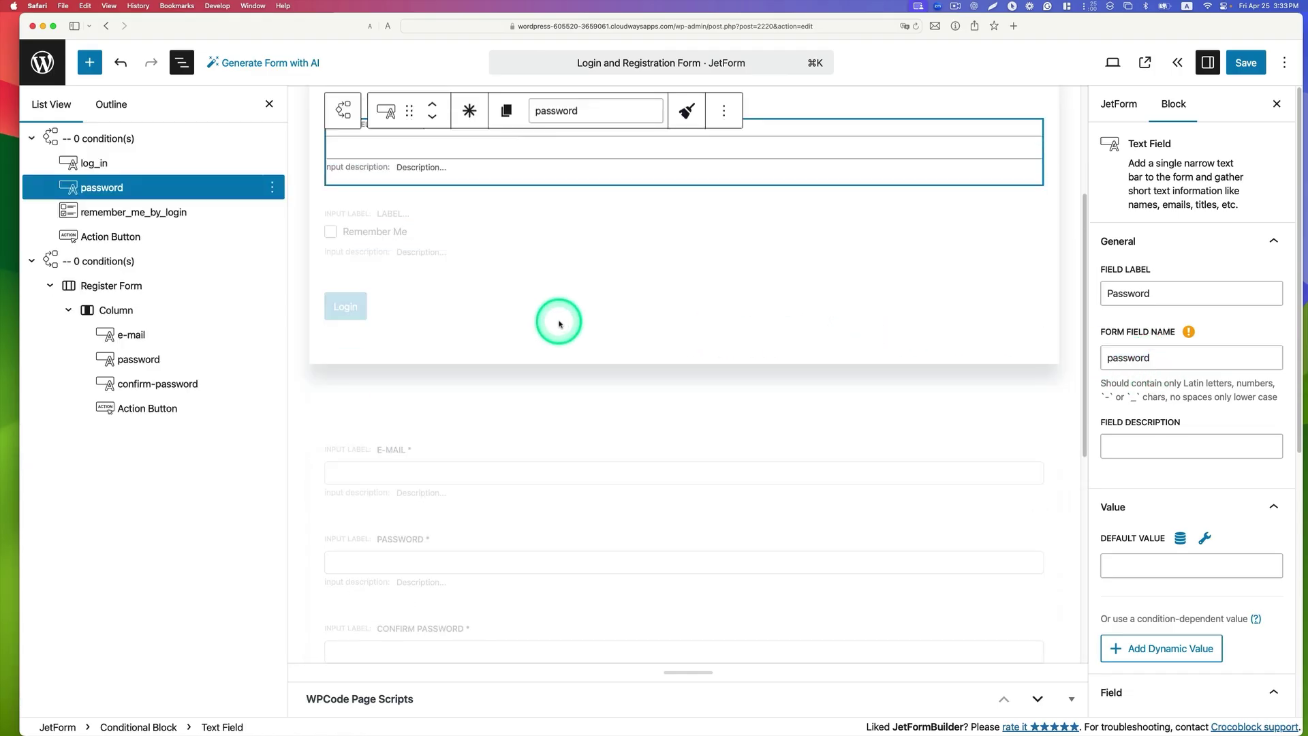
{"action": "scroll", "coordinate": [559, 324], "scroll_direction": "down", "scroll_amount": 1}
{"action": "left_click", "coordinate": [546, 471]}
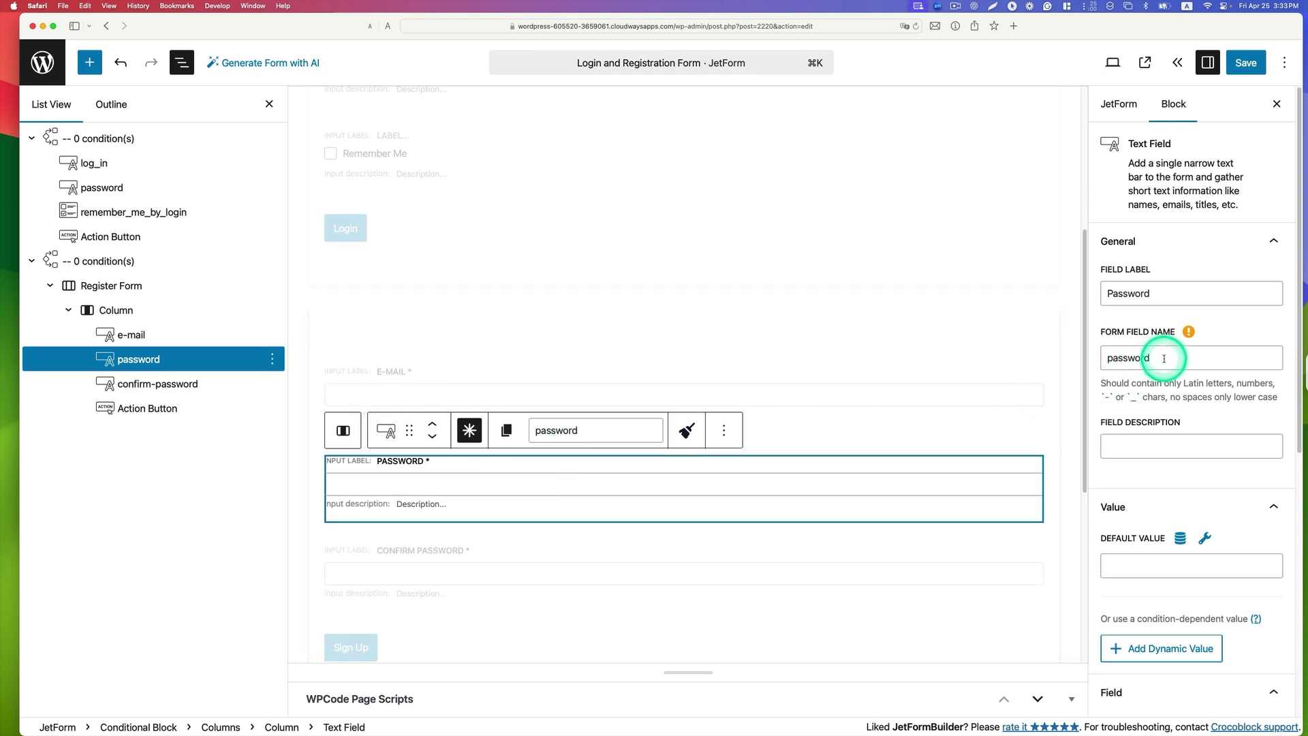
{"action": "left_click", "coordinate": [1230, 353]}
{"action": "type", "text": "_registration"}
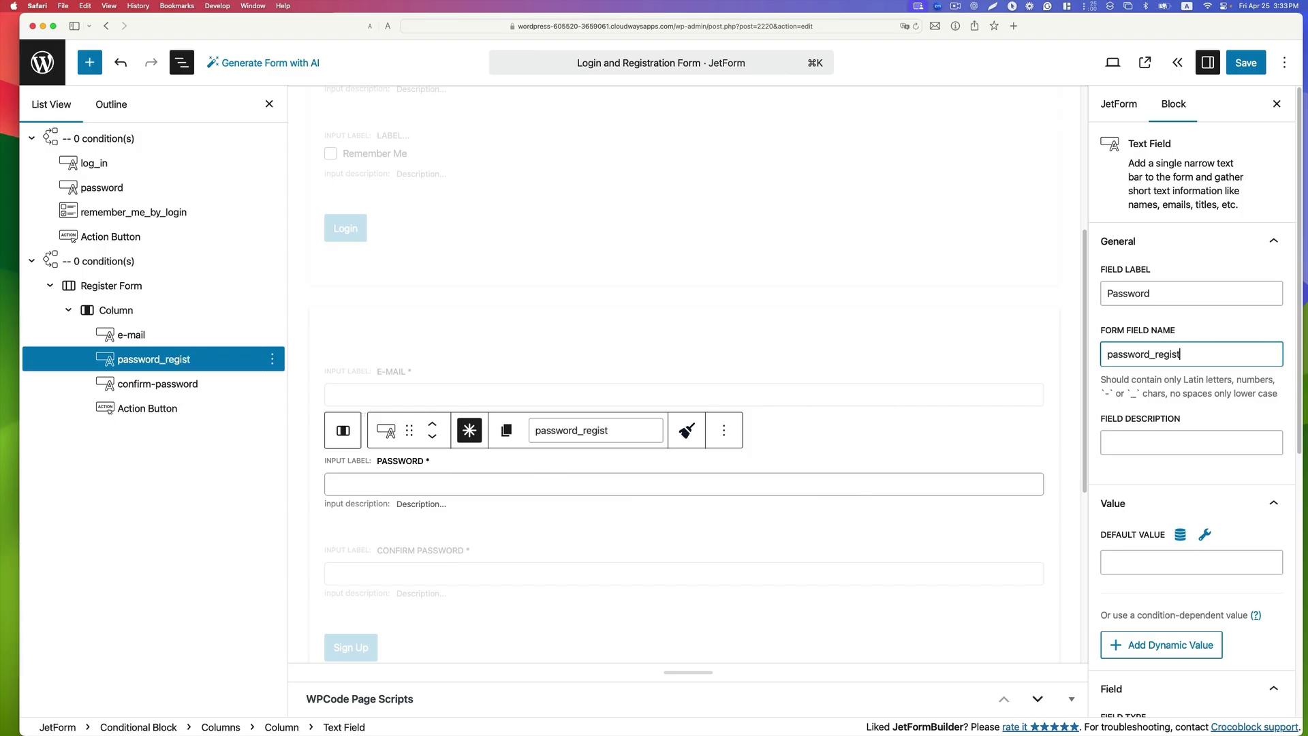
{"action": "left_click", "coordinate": [998, 269]}
Save the form and duplicate the login form's Remember Me checkbox.
{"action": "left_click", "coordinate": [1246, 62]}
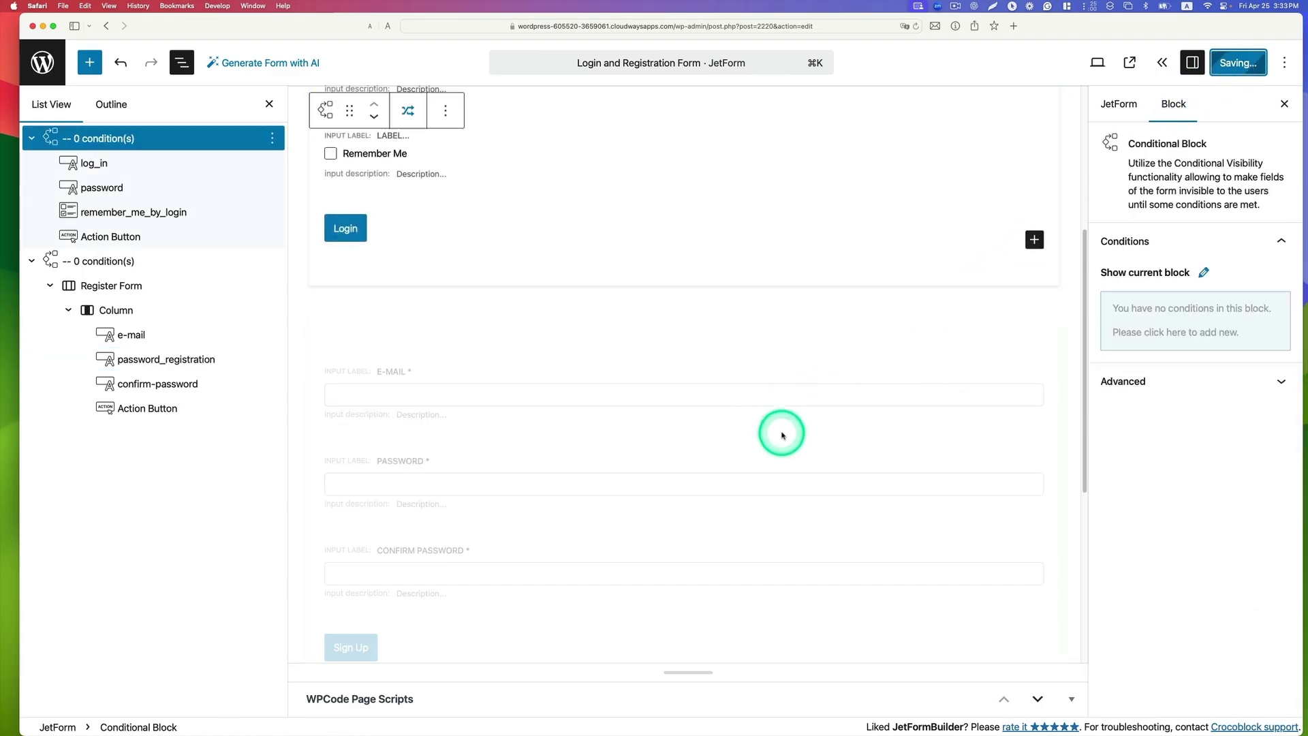
{"action": "scroll", "coordinate": [817, 445], "scroll_direction": "up", "scroll_amount": 2}
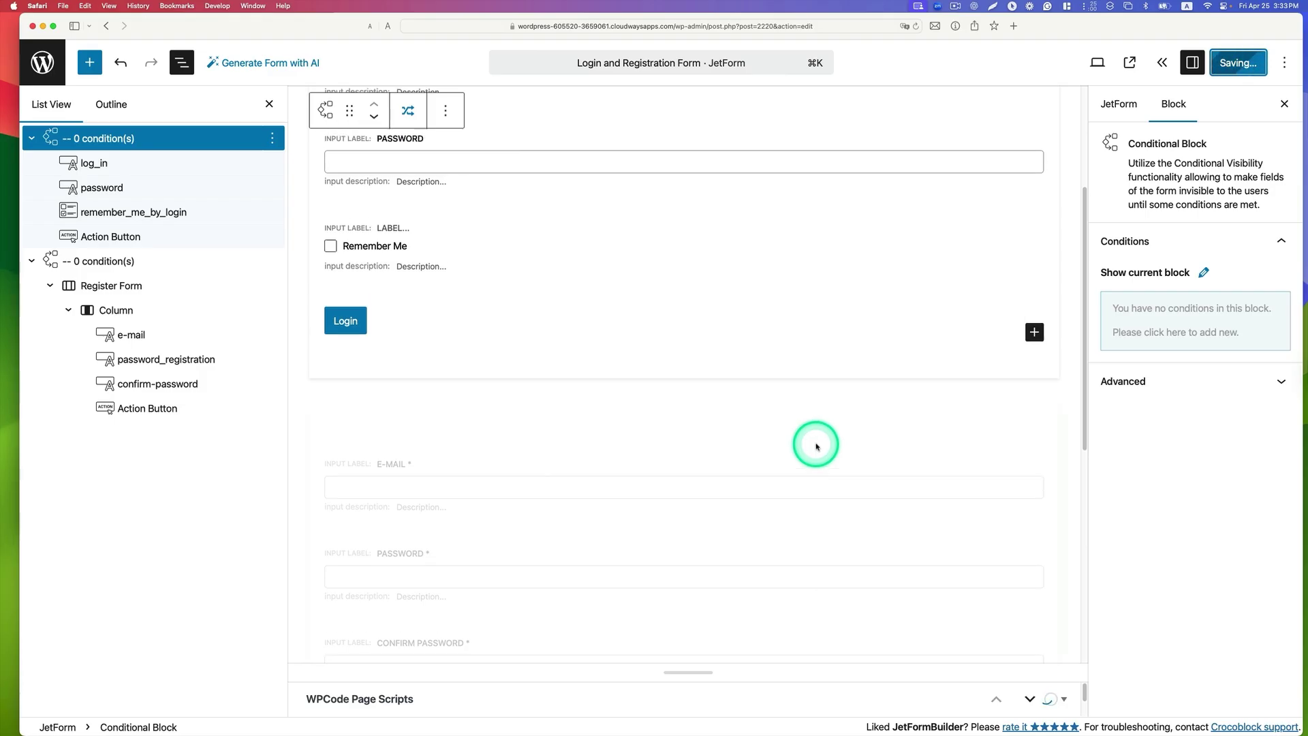
{"action": "left_click", "coordinate": [476, 245]}
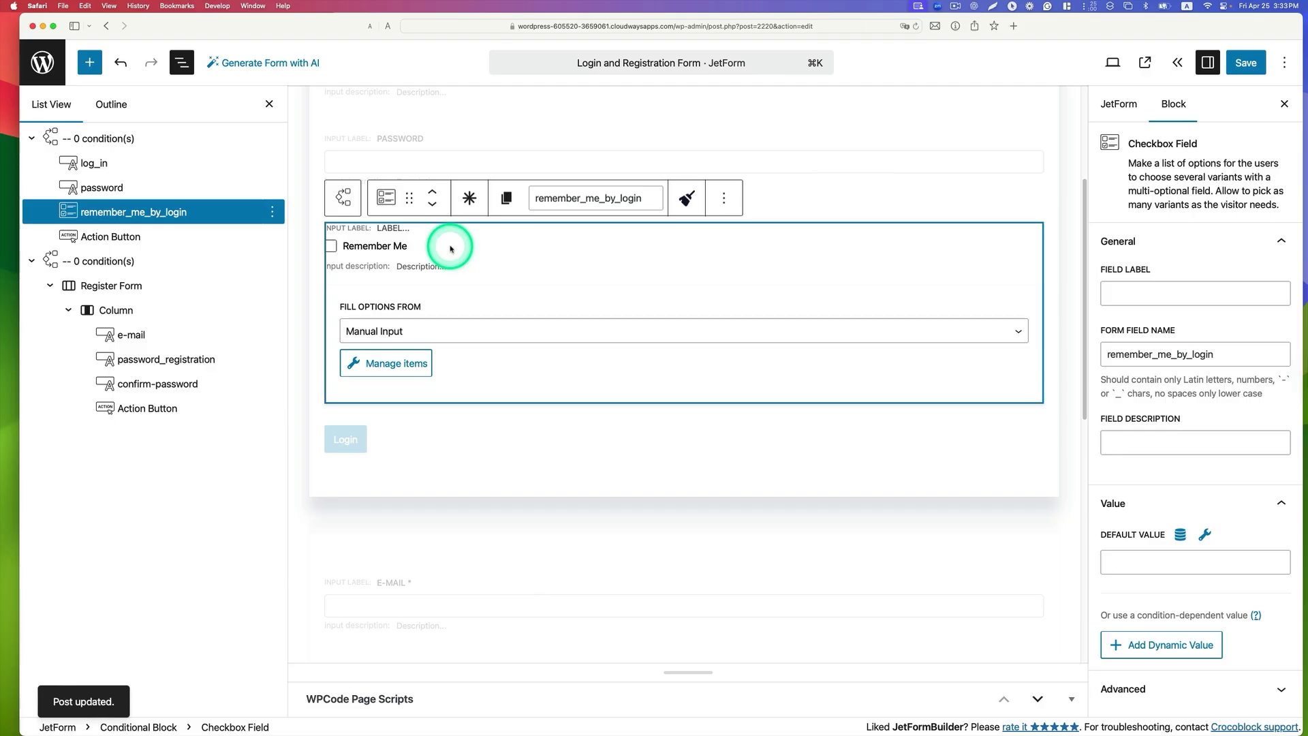
{"action": "left_click", "coordinate": [724, 199]}
{"action": "left_click", "coordinate": [758, 310]}
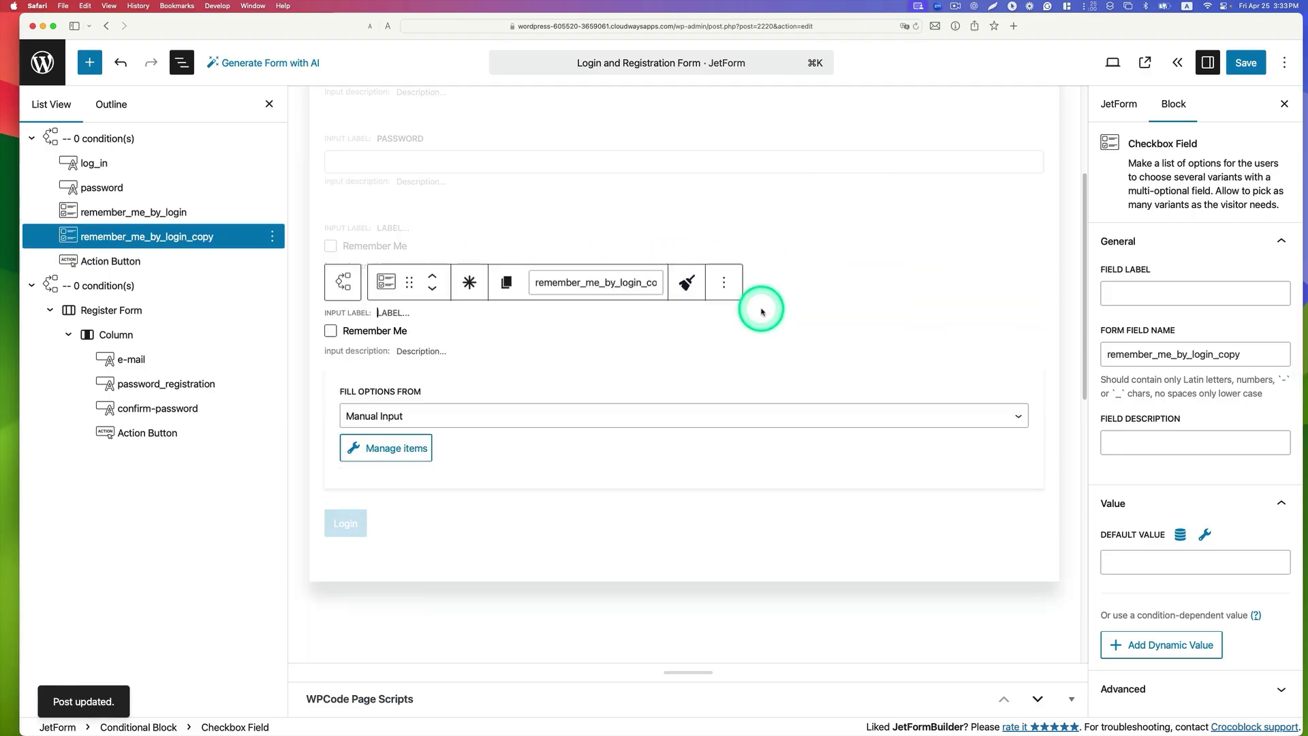
Move the checkbox copy below confirm-password in the registration section and rename it remember_me_by_register.
{"action": "left_click", "coordinate": [100, 236]}
{"action": "left_click_drag", "start_coordinate": [99, 235], "coordinate": [263, 417]}
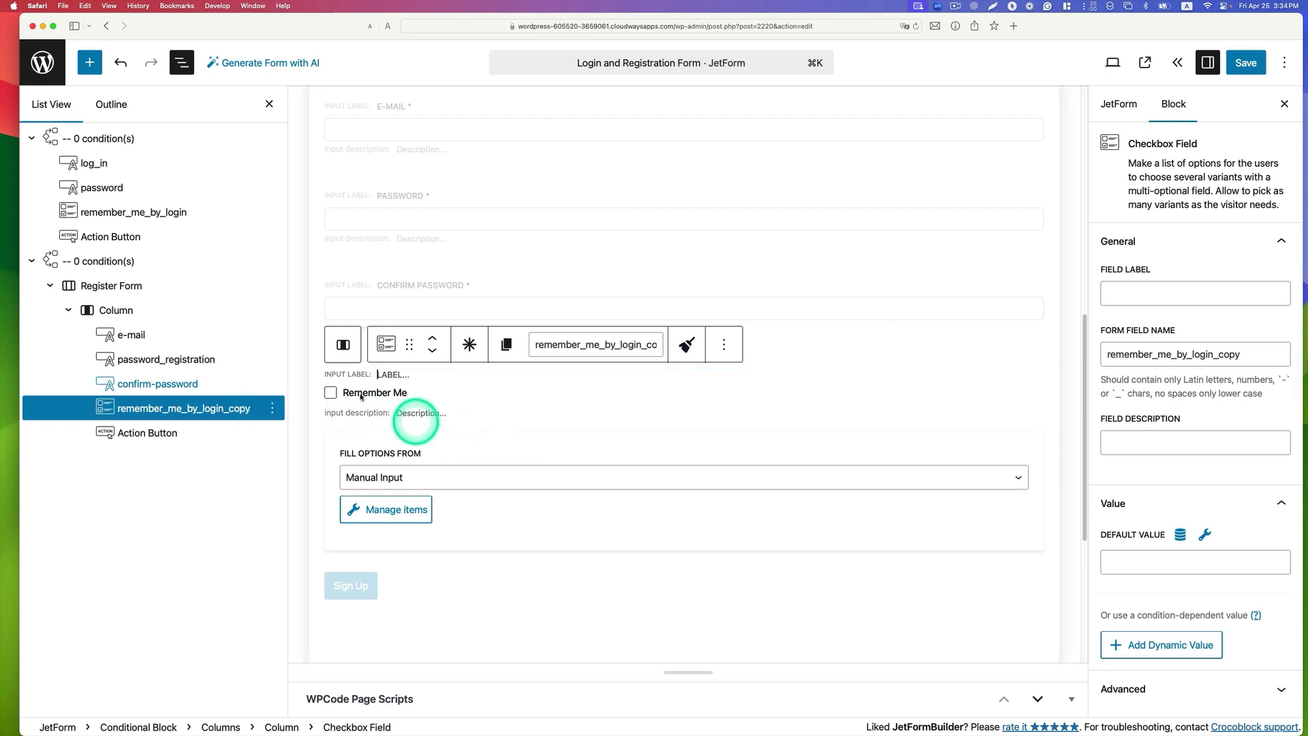
{"action": "scroll", "coordinate": [488, 443], "scroll_direction": "down", "scroll_amount": 1}
{"action": "scroll", "coordinate": [488, 444], "scroll_direction": "down", "scroll_amount": 1}
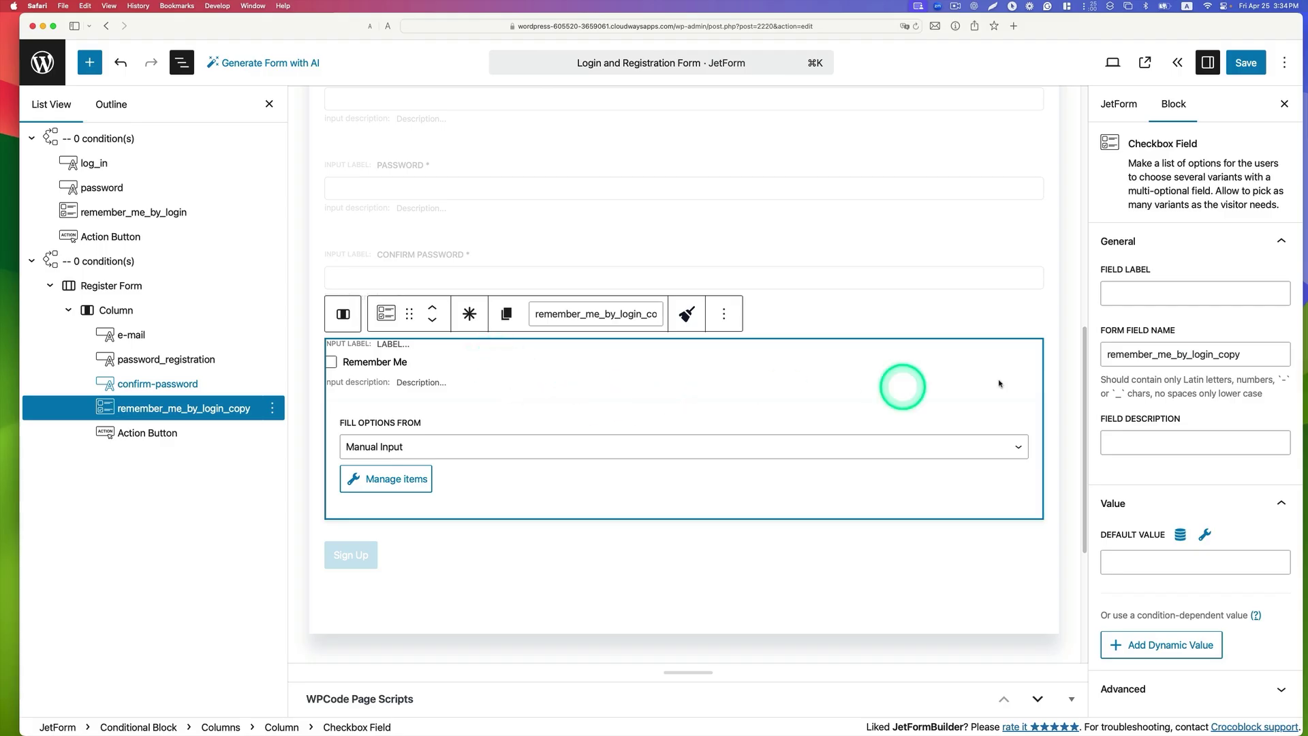
{"action": "left_click", "coordinate": [1189, 354]}
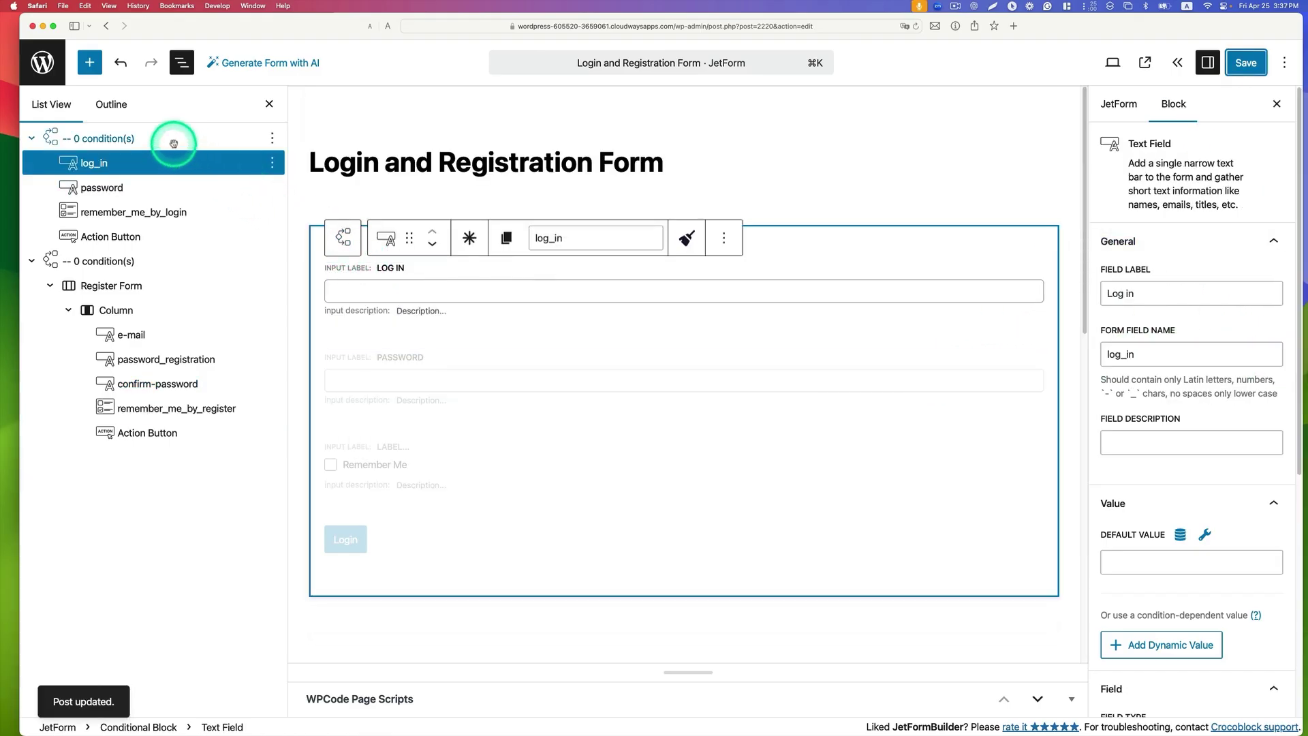
{"action": "left_click", "coordinate": [174, 141]}
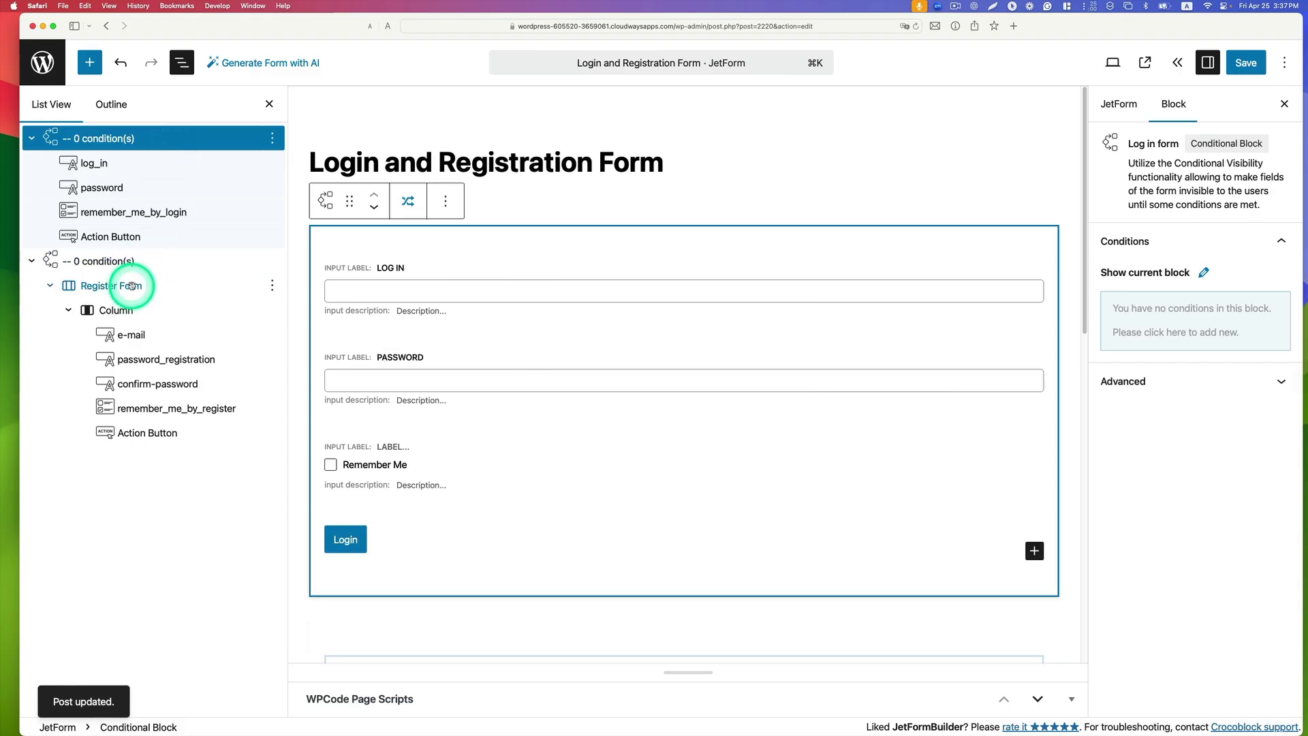
{"action": "left_click", "coordinate": [139, 262]}
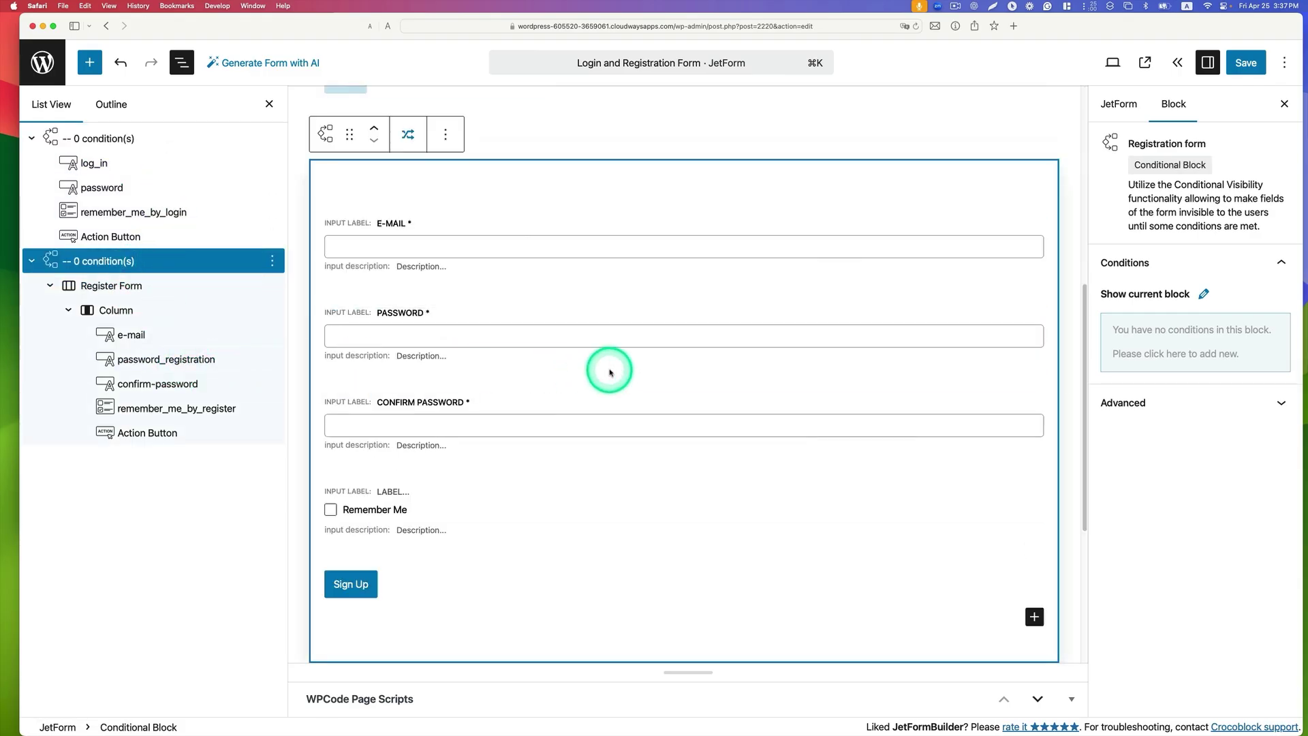
{"action": "scroll", "coordinate": [801, 465], "scroll_direction": "down", "scroll_amount": 2}
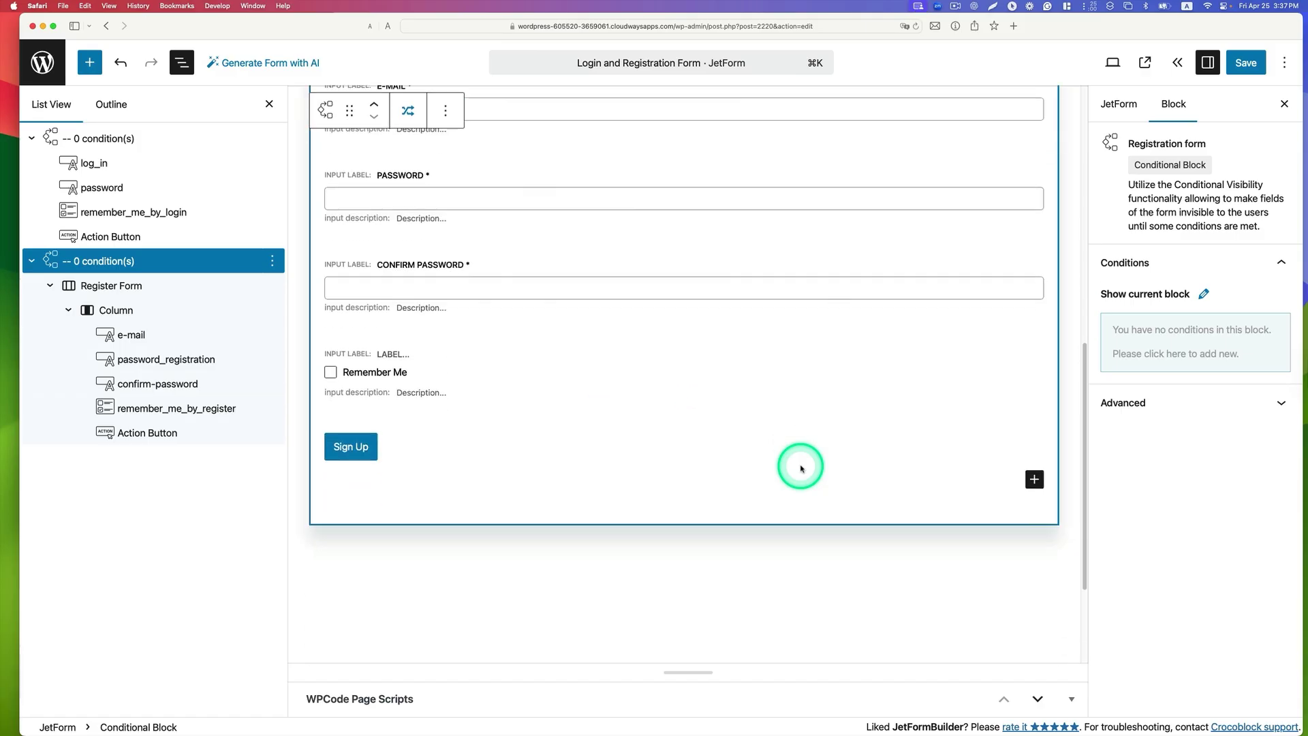
{"action": "scroll", "coordinate": [806, 470], "scroll_direction": "up", "scroll_amount": 3}
{"action": "scroll", "coordinate": [810, 473], "scroll_direction": "up", "scroll_amount": 5}
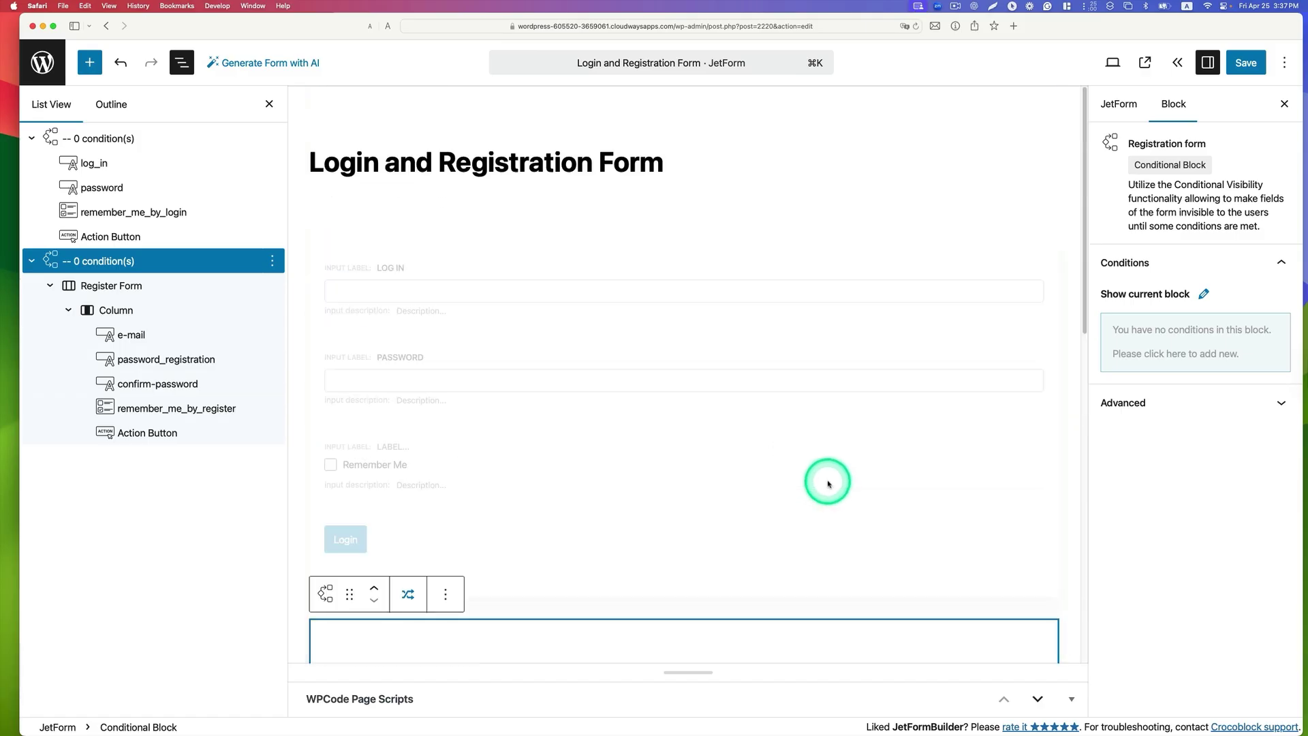
{"action": "left_click", "coordinate": [799, 244]}
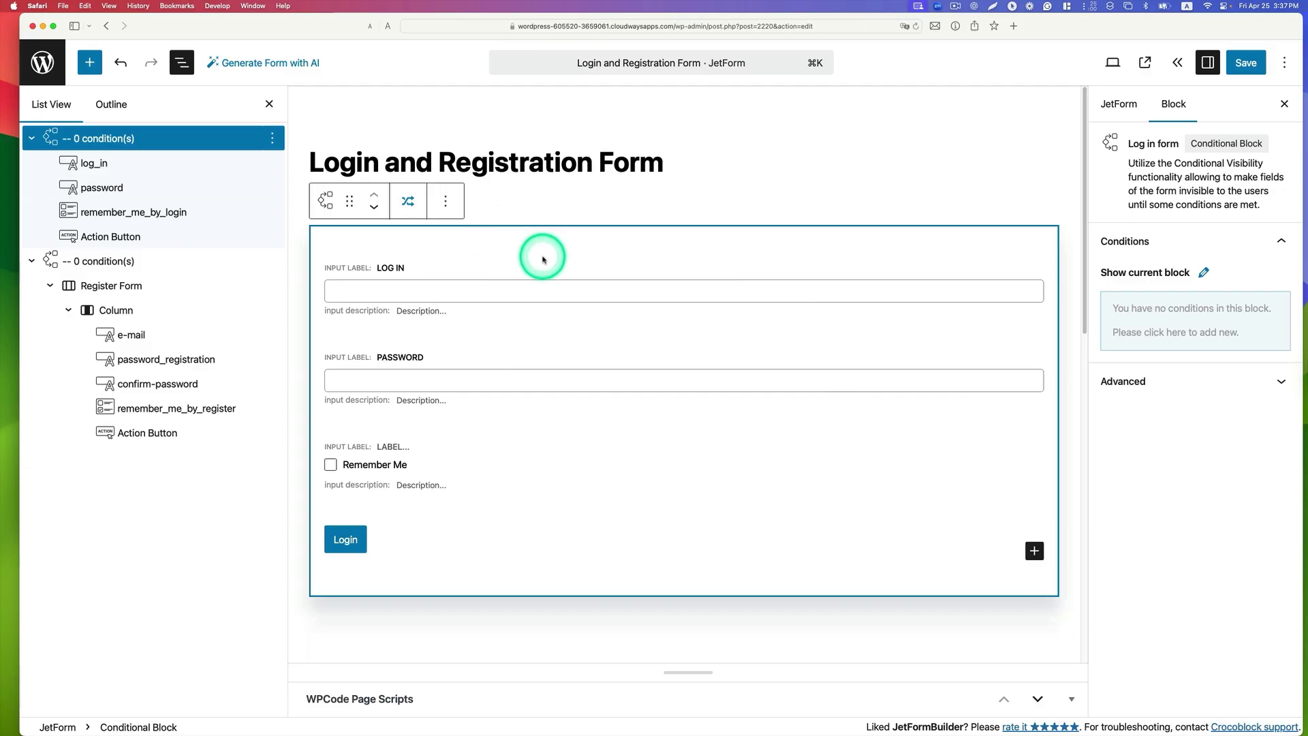
Give the Log in form block a Show if condition: Is render state DEFAULT.STATE.
{"action": "left_click", "coordinate": [409, 201]}
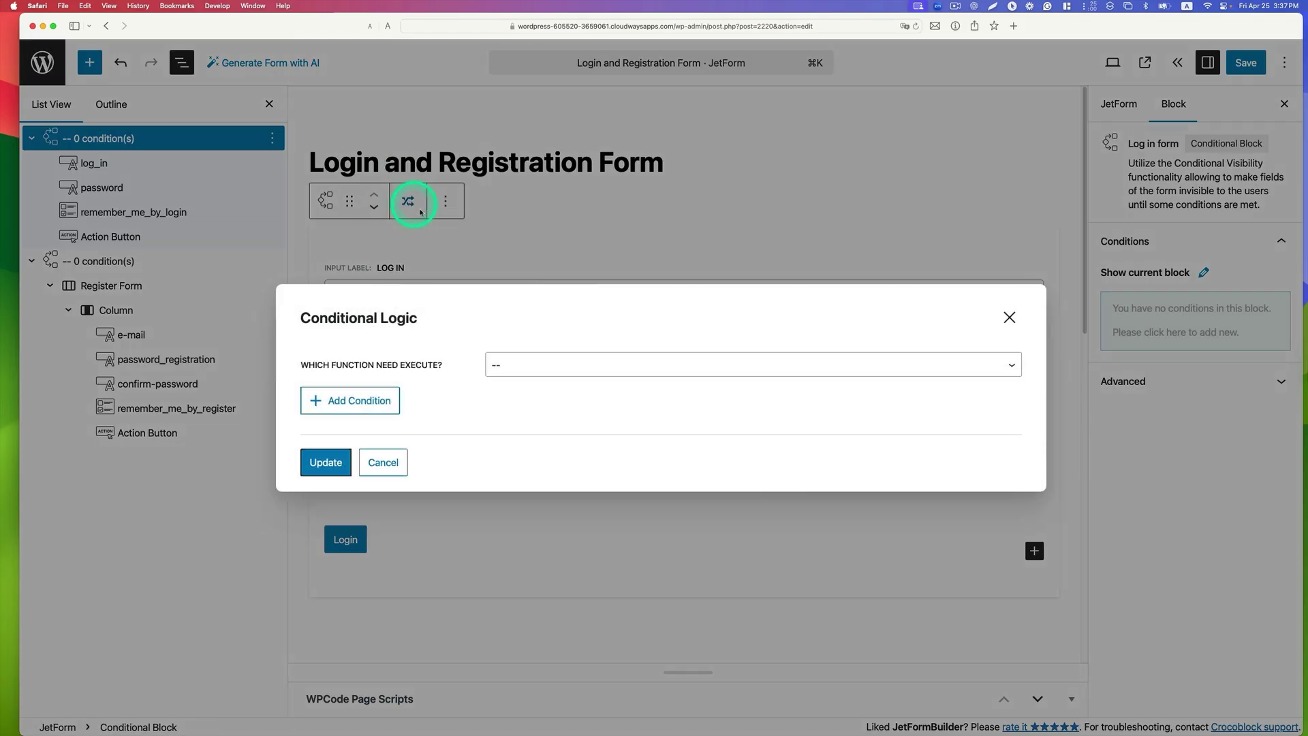
{"action": "left_click", "coordinate": [582, 365]}
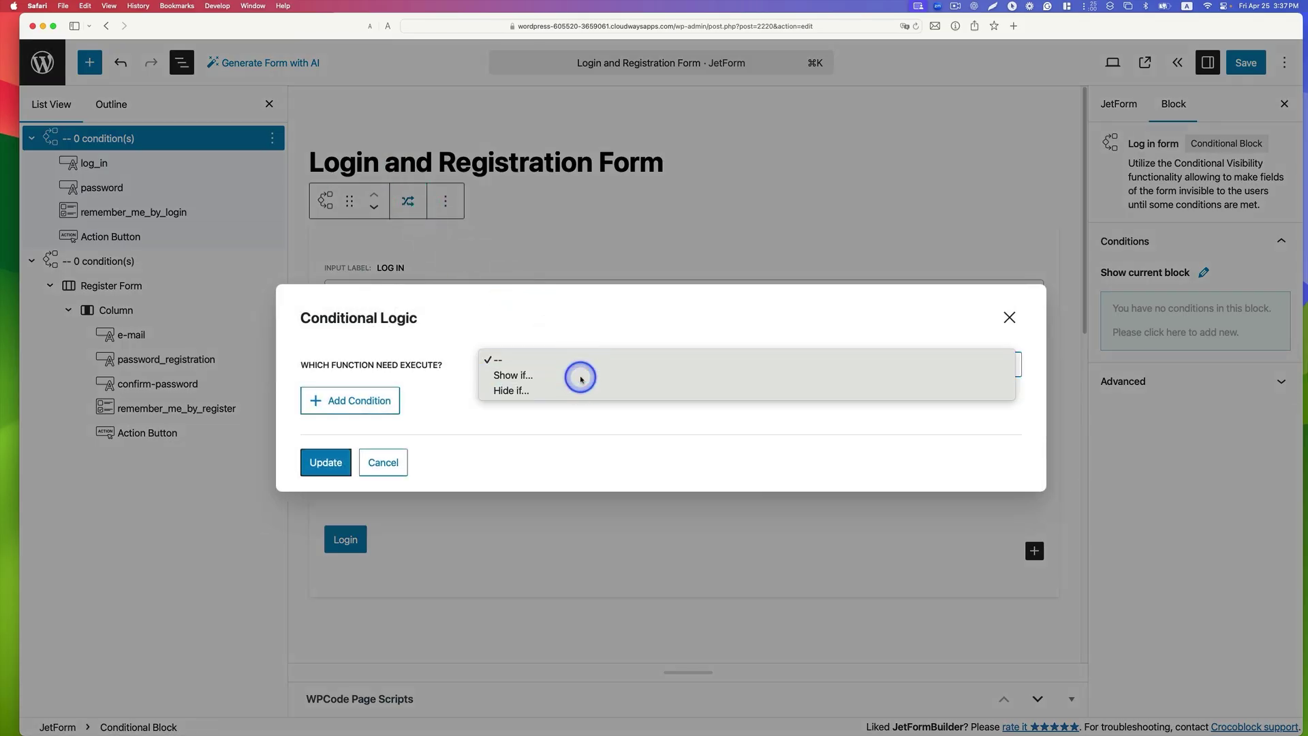
{"action": "left_click", "coordinate": [580, 376]}
{"action": "left_click", "coordinate": [348, 417]}
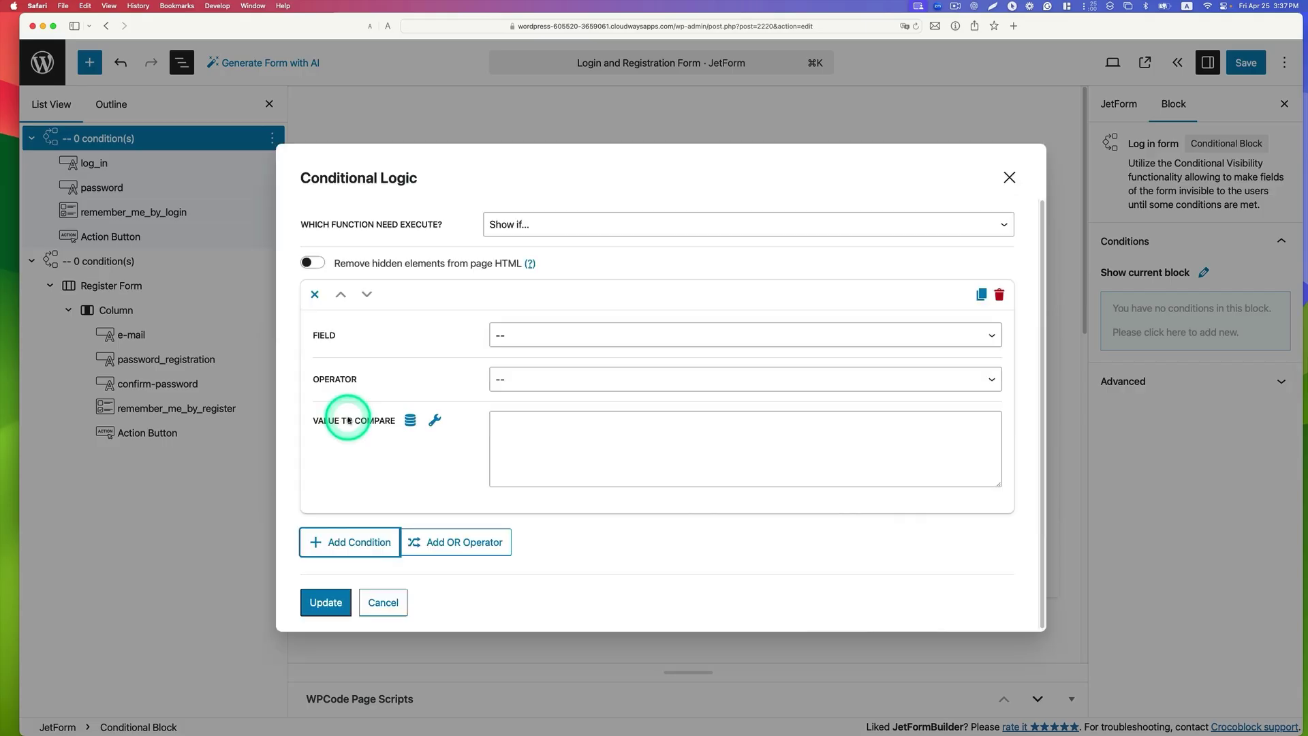
{"action": "left_click", "coordinate": [547, 382]}
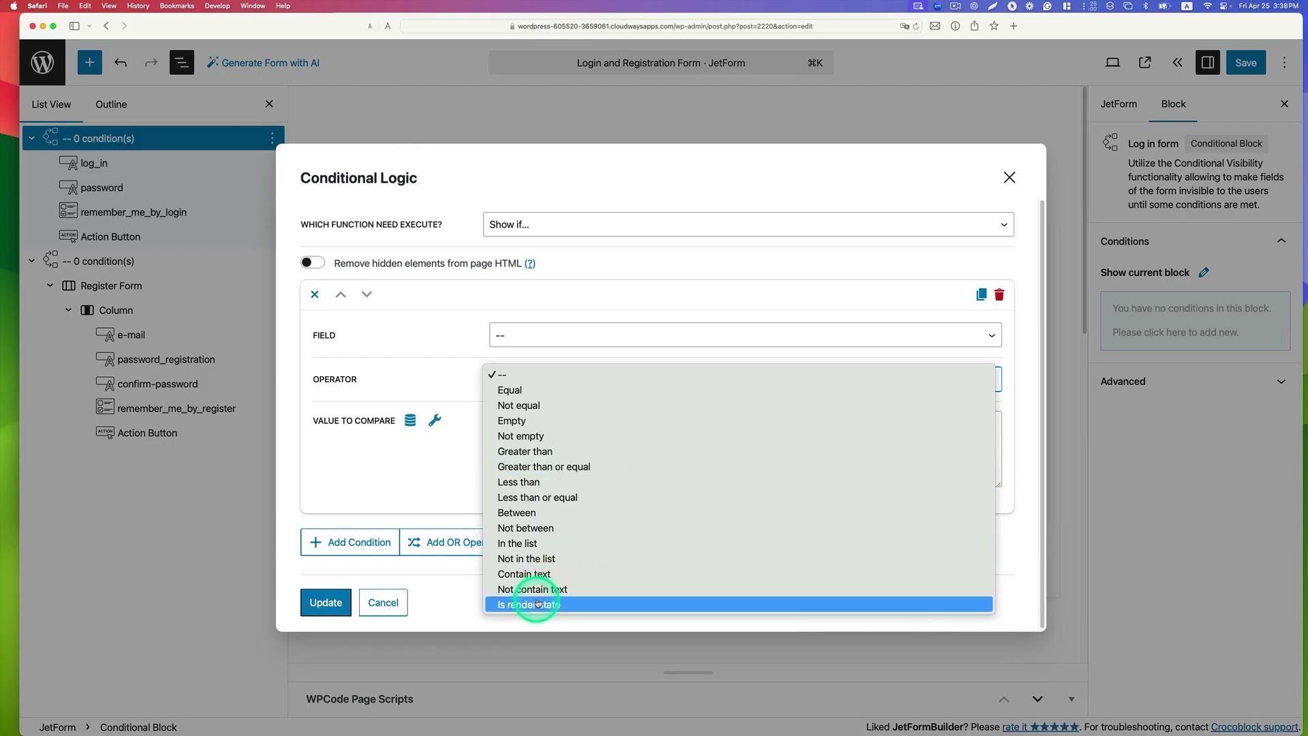
{"action": "left_click", "coordinate": [576, 604]}
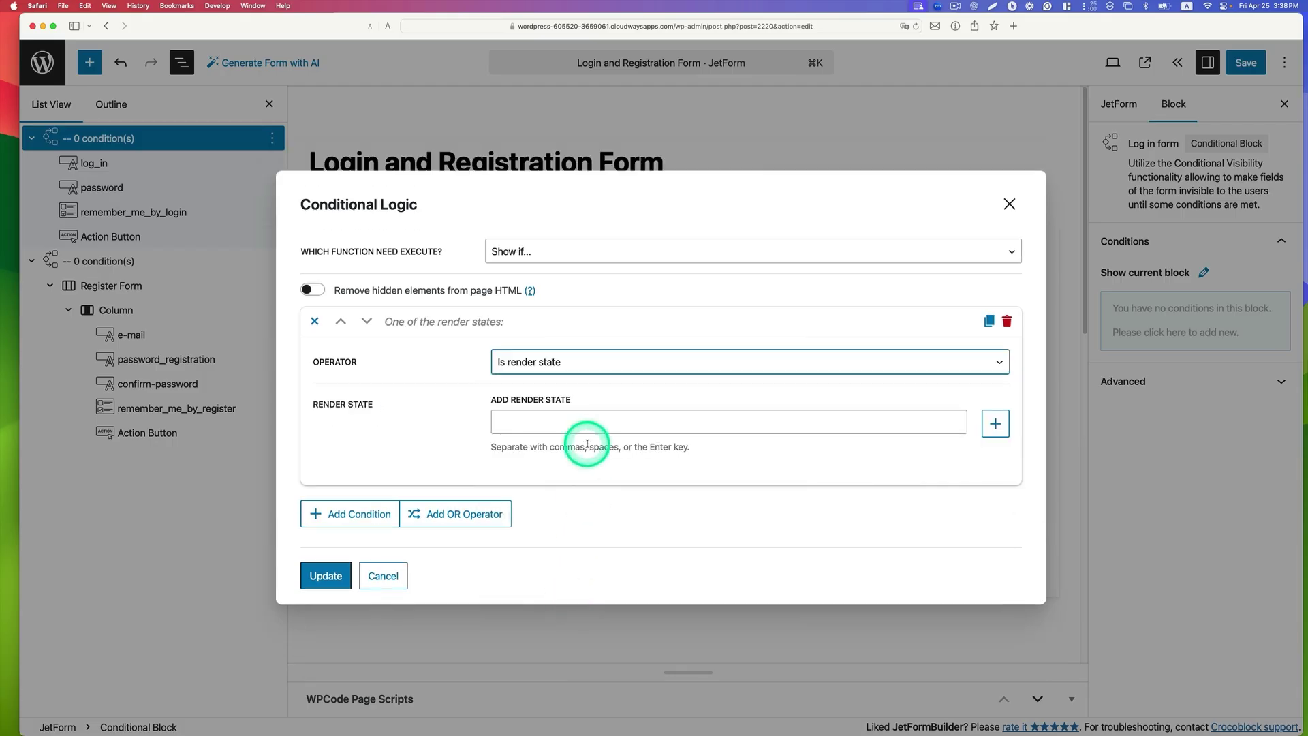
{"action": "left_click", "coordinate": [587, 422]}
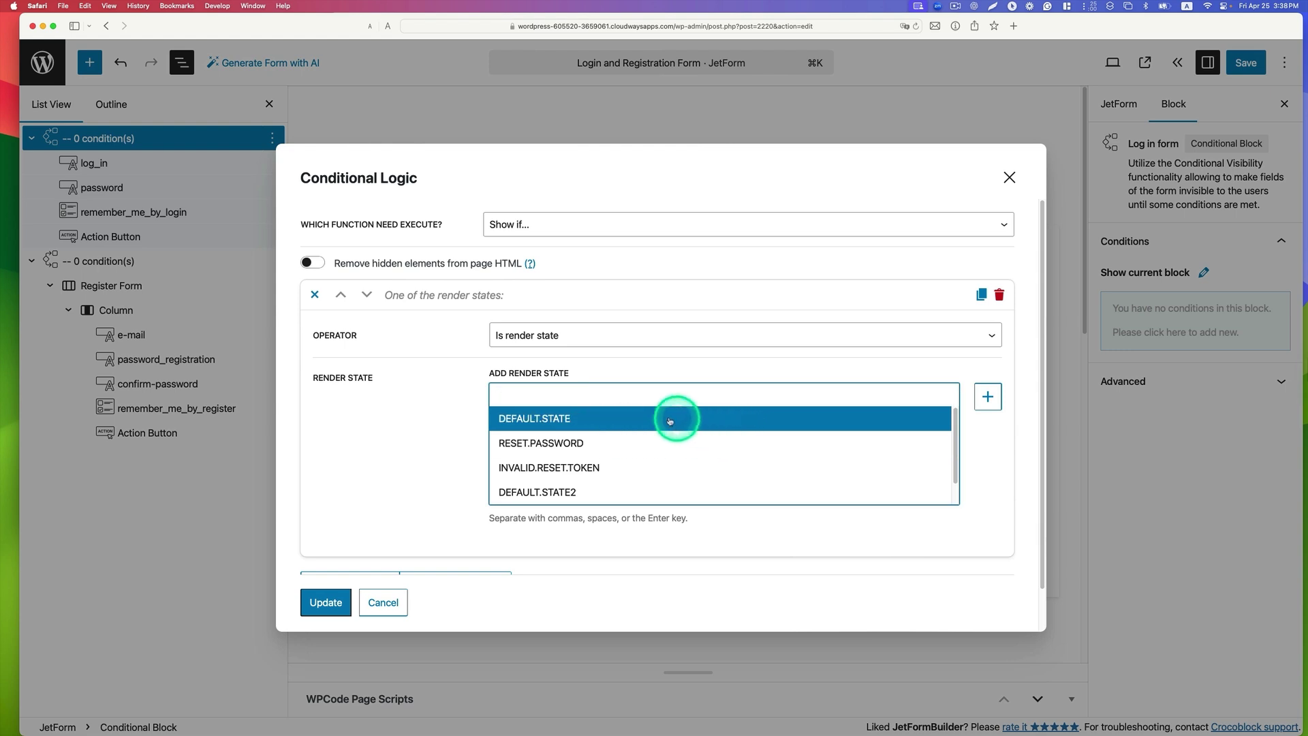
{"action": "left_click", "coordinate": [568, 420]}
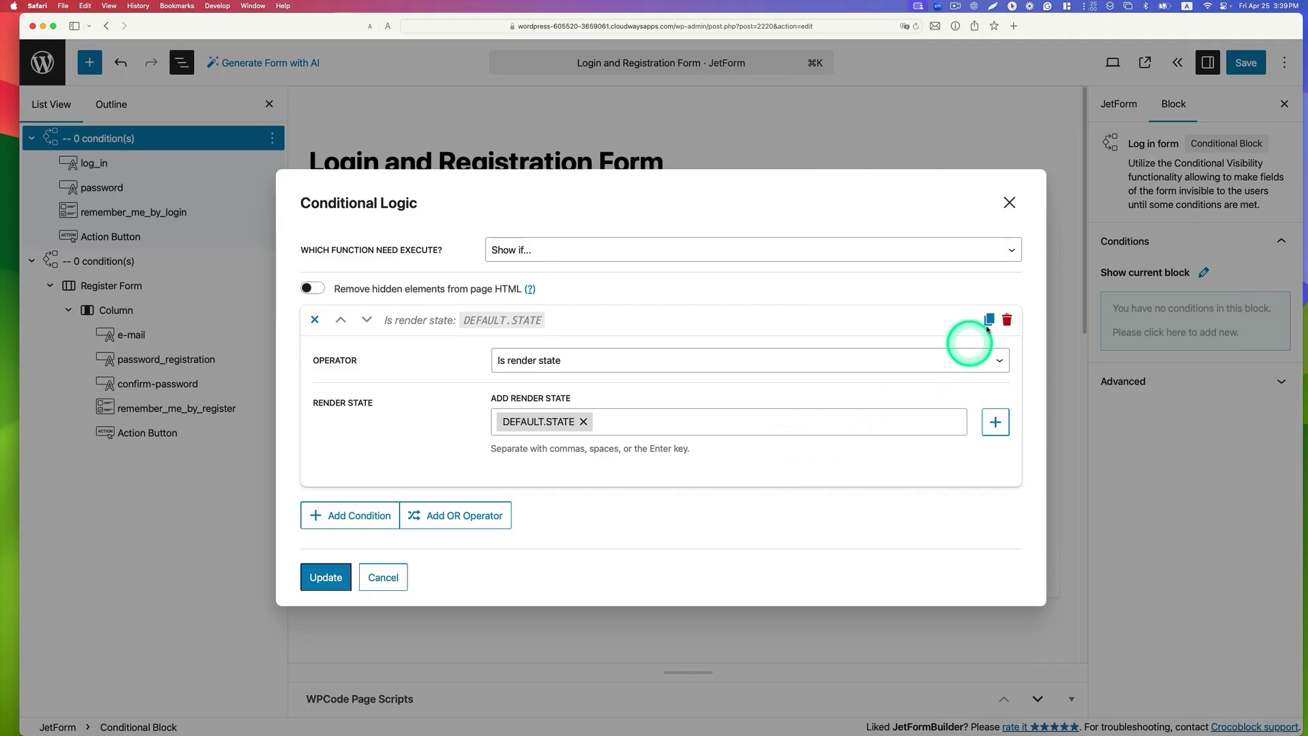
{"action": "left_click", "coordinate": [323, 577]}
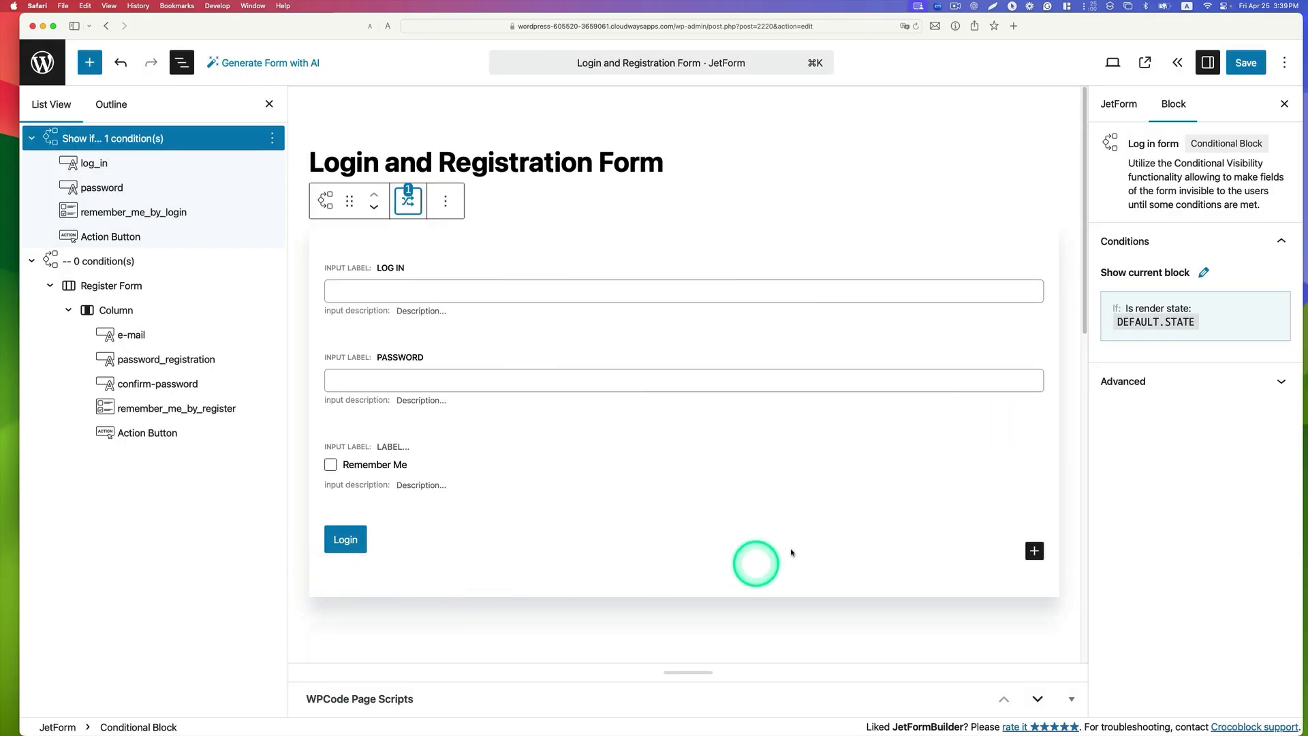
Save the form and select the Registration form conditional block.
{"action": "left_click", "coordinate": [1246, 62]}
{"action": "scroll", "coordinate": [616, 556], "scroll_direction": "down", "scroll_amount": 5}
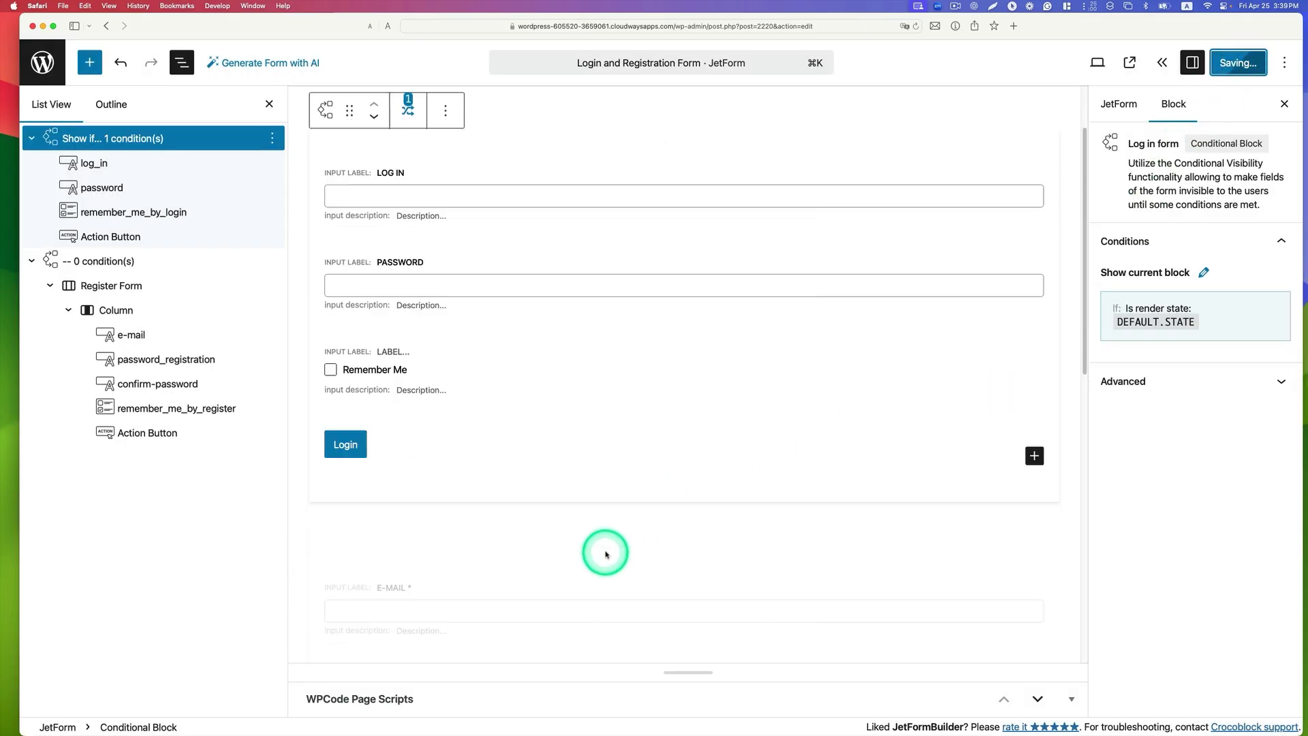
{"action": "left_click", "coordinate": [113, 272]}
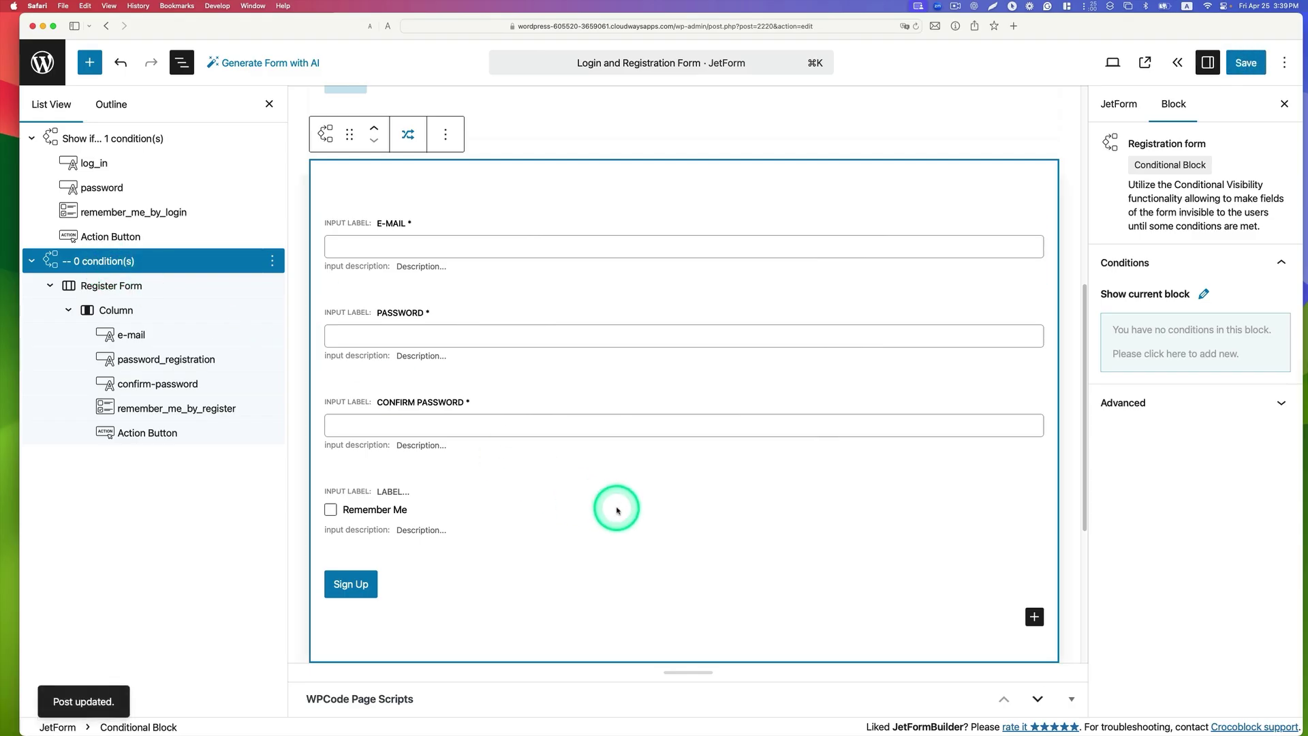
Add a Show if condition of type Is render state to the Registration form block.
{"action": "left_click", "coordinate": [409, 135]}
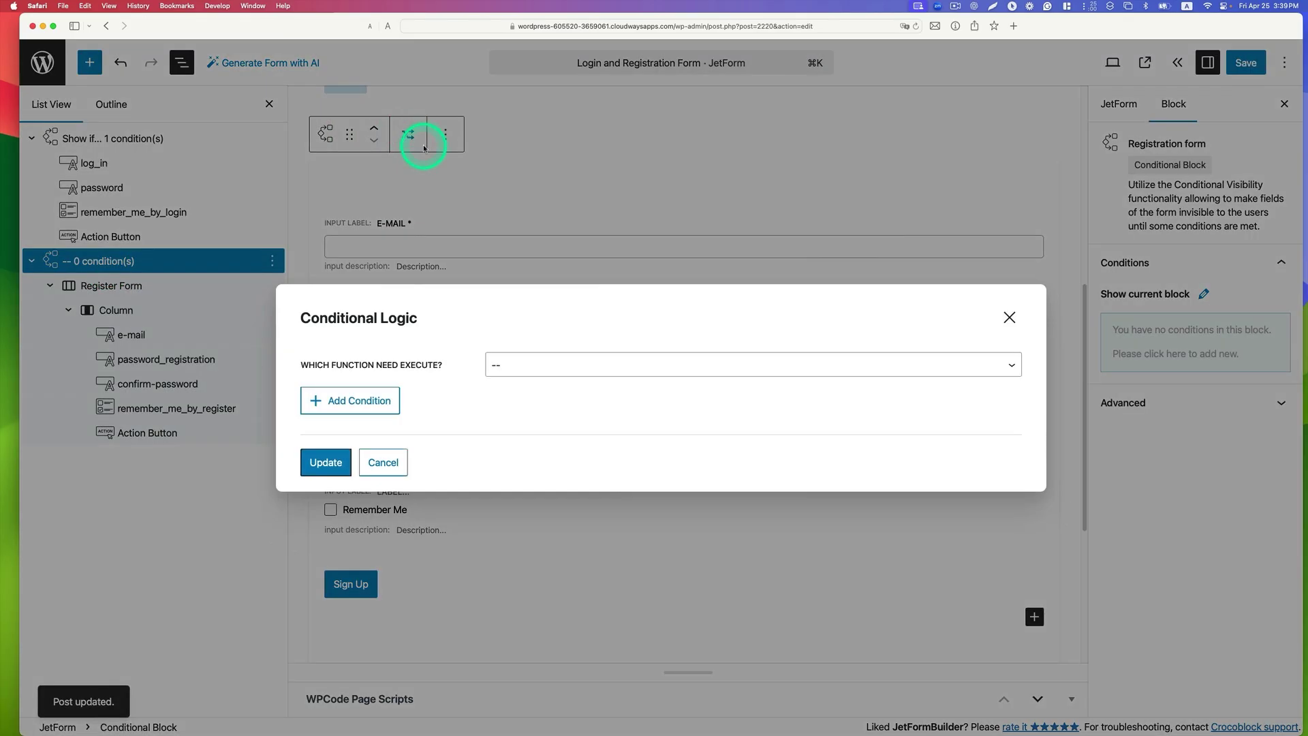
{"action": "left_click", "coordinate": [552, 383]}
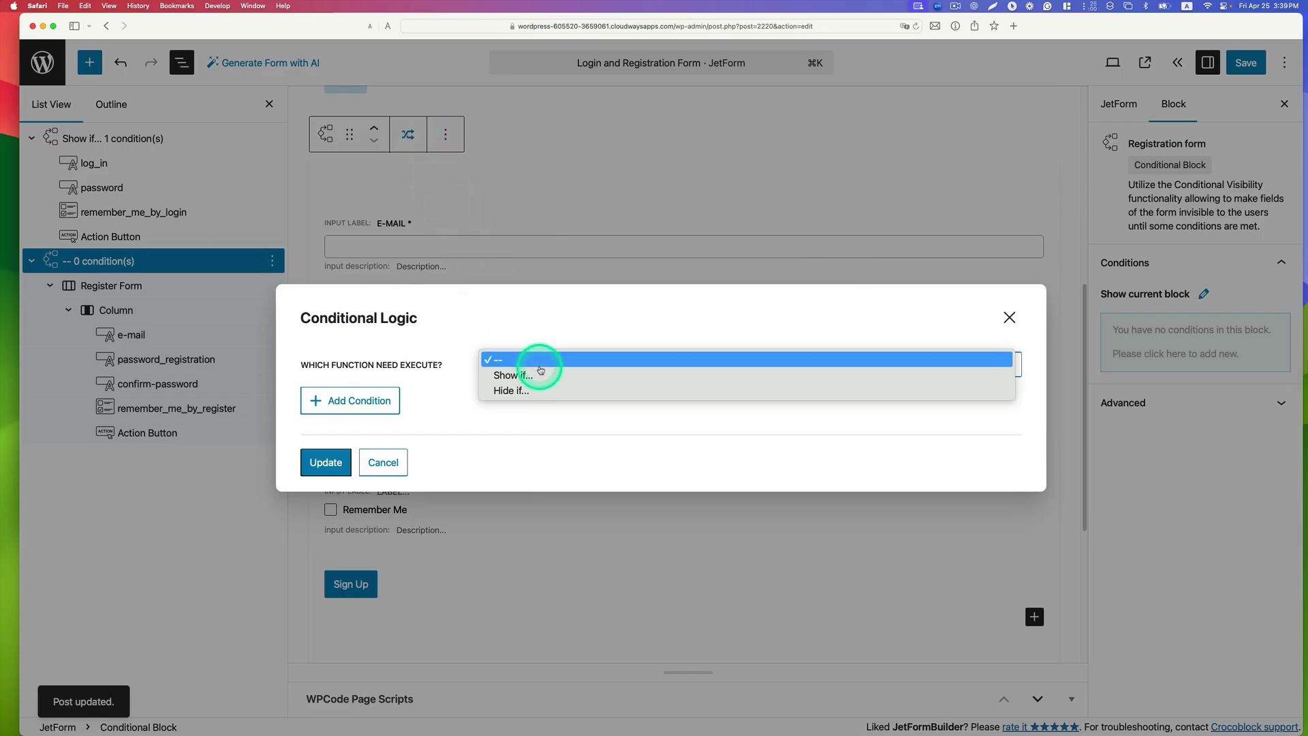
{"action": "left_click", "coordinate": [542, 377]}
{"action": "left_click", "coordinate": [766, 248]}
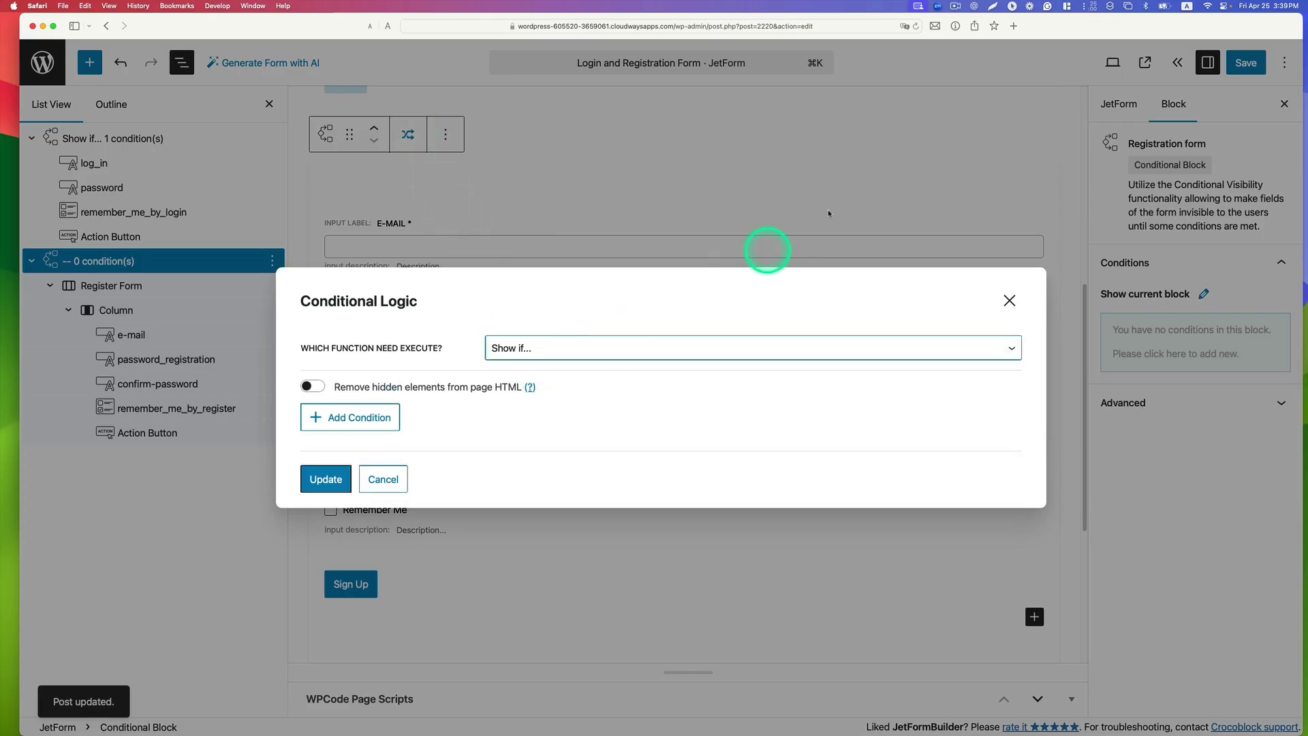
{"action": "left_click", "coordinate": [365, 421]}
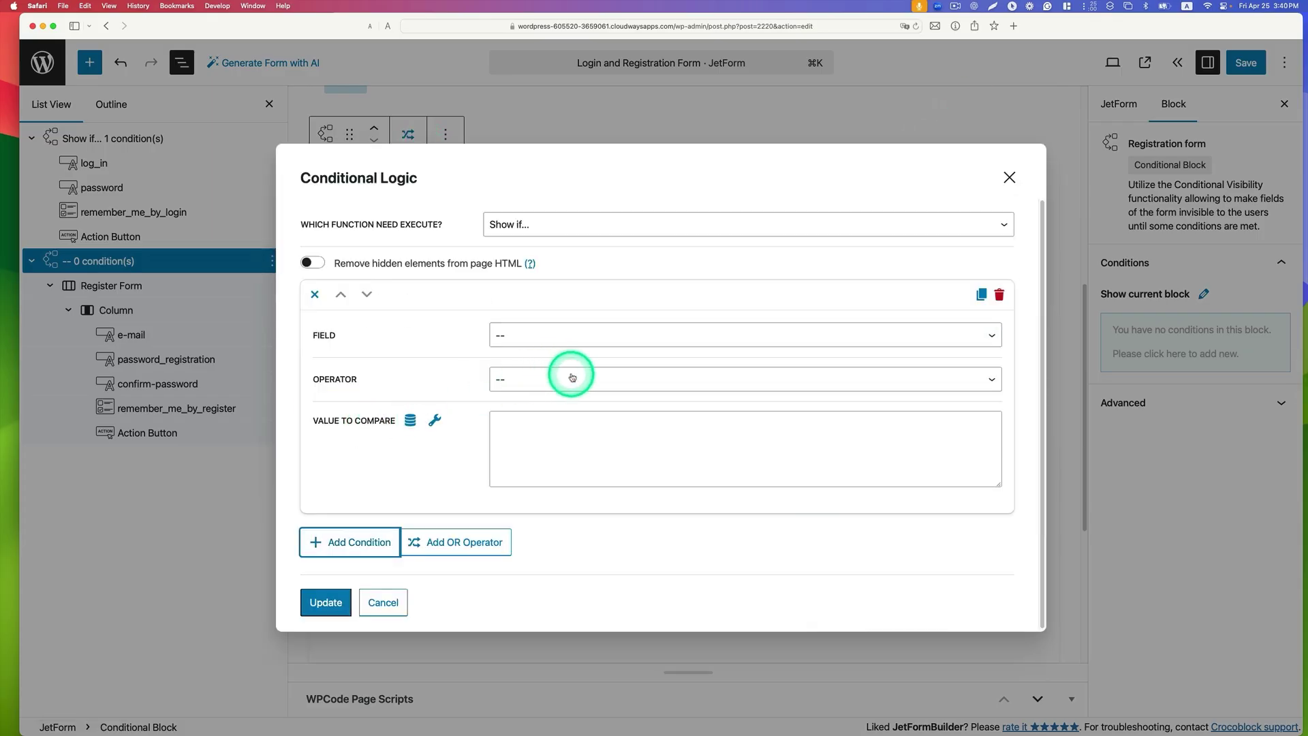
{"action": "left_click", "coordinate": [571, 375]}
{"action": "left_click", "coordinate": [573, 604]}
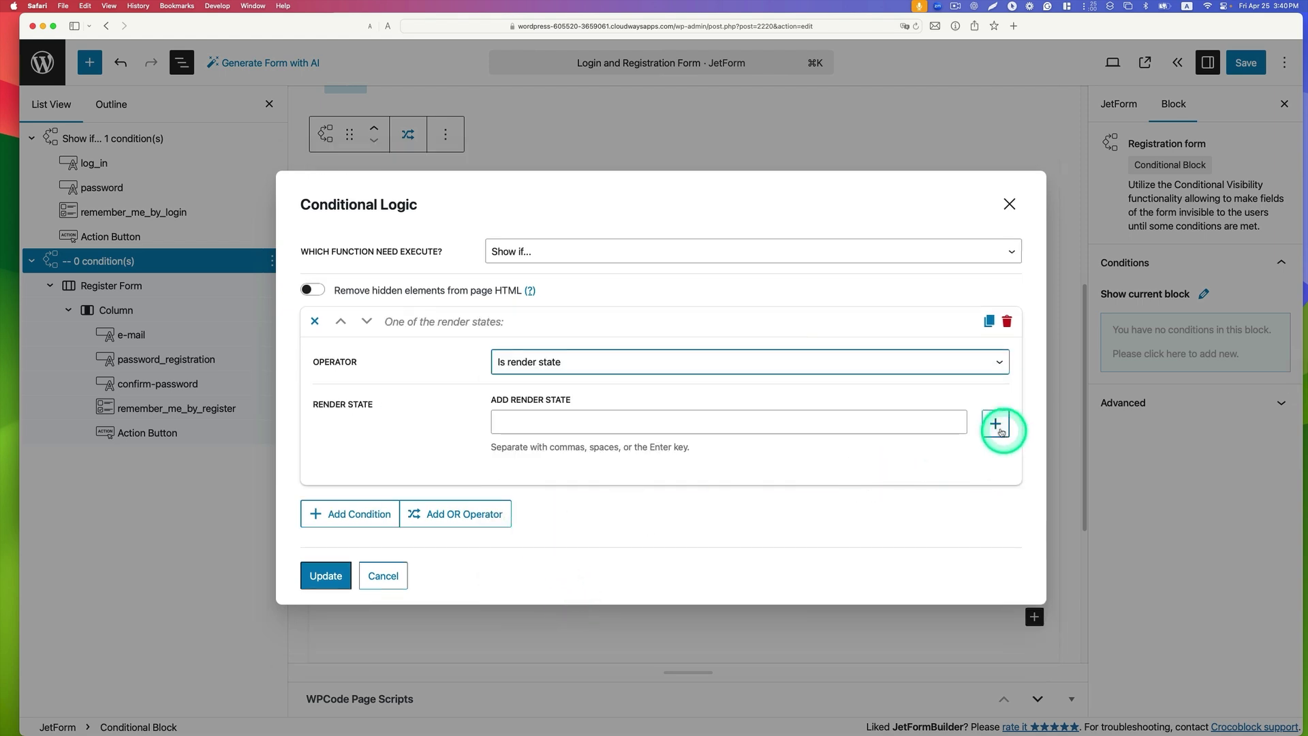
Create the custom REGISTER render state, use it in the condition, and apply it.
{"action": "left_click", "coordinate": [996, 425]}
{"action": "left_click", "coordinate": [669, 407]}
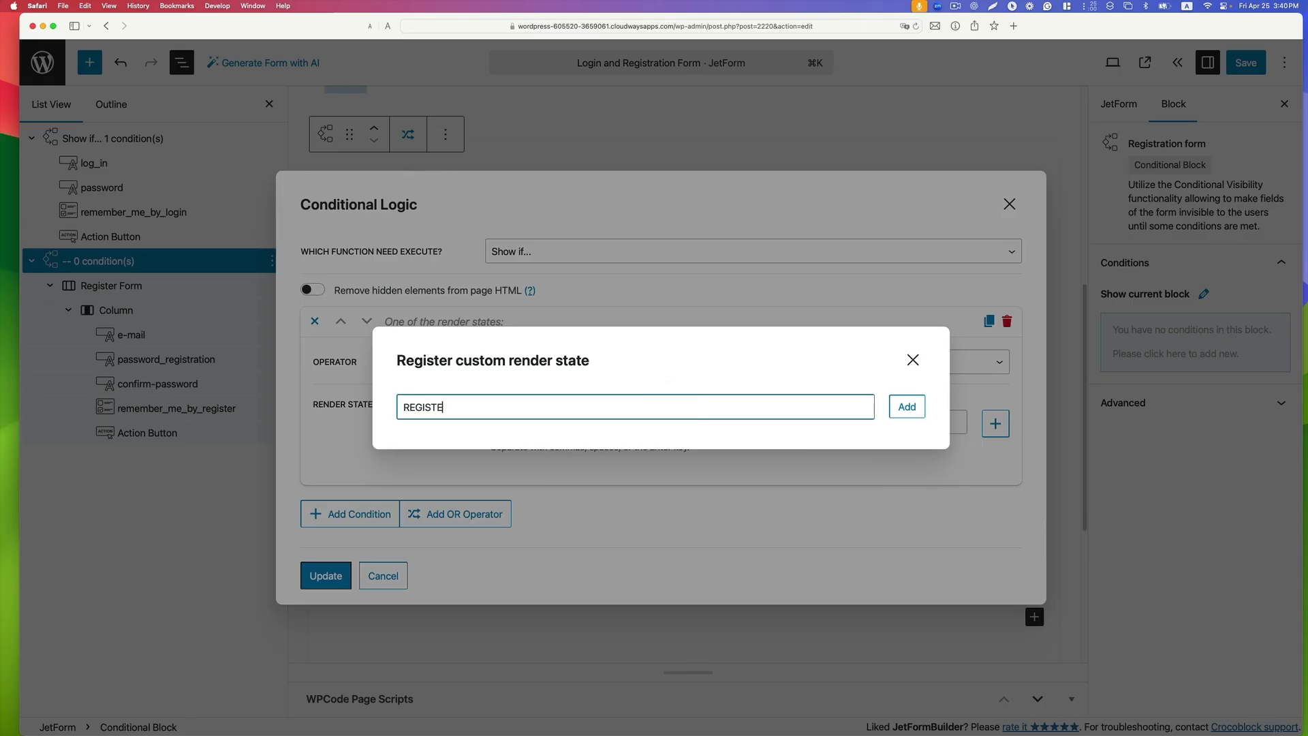
{"action": "left_click", "coordinate": [907, 406]}
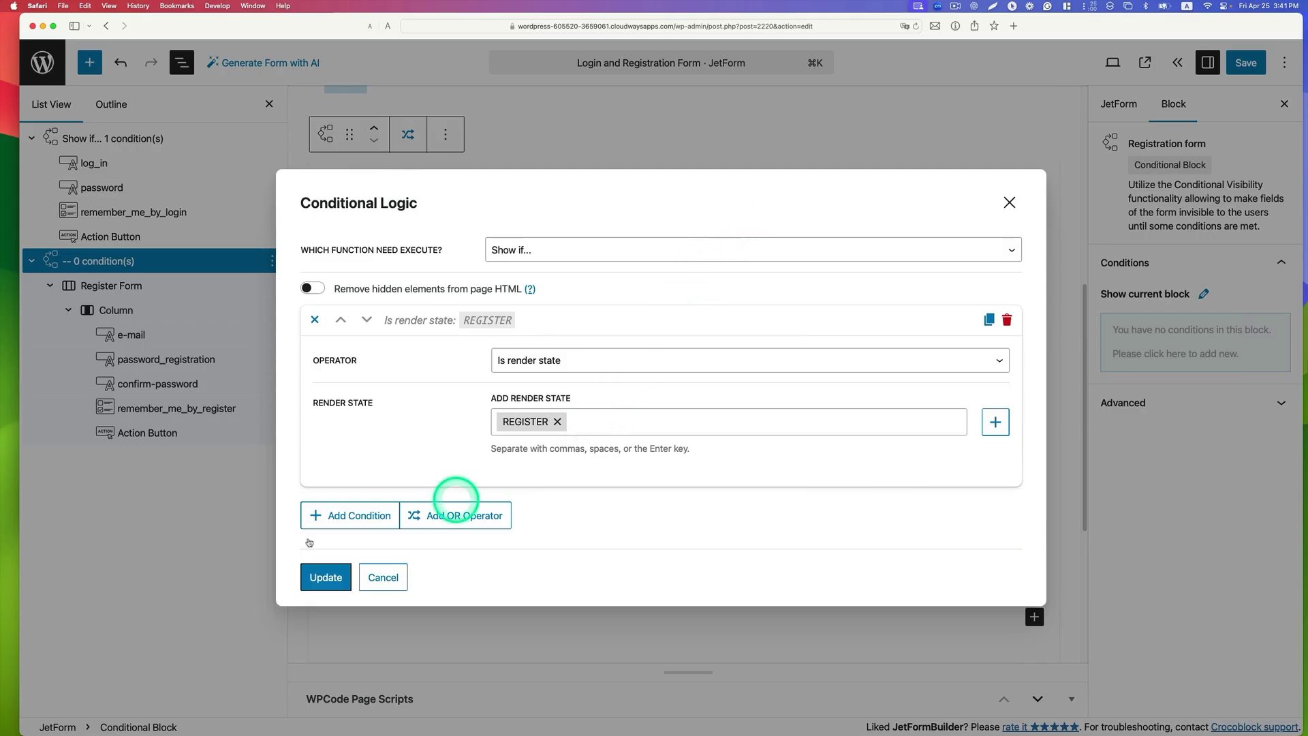
{"action": "left_click", "coordinate": [326, 577]}
{"action": "left_click", "coordinate": [770, 213]}
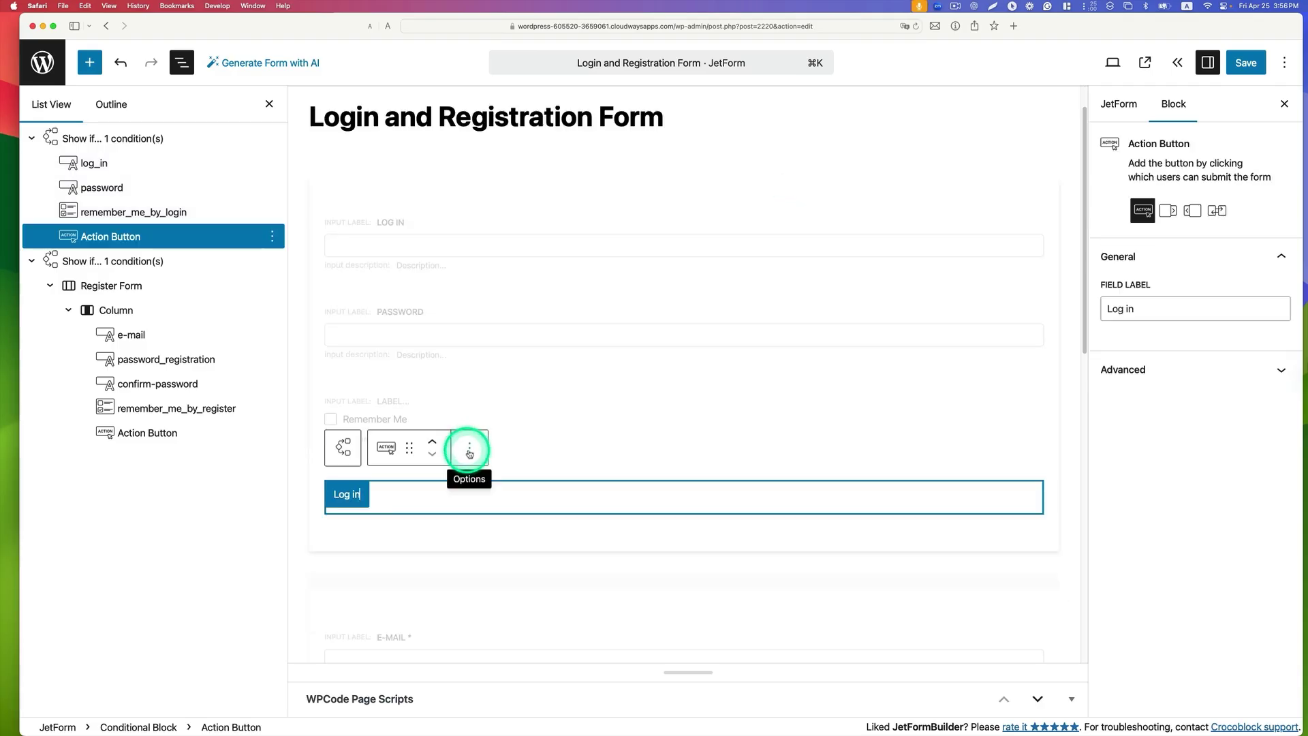
Duplicate the Log in button and turn the copy into a Change Render State button.
{"action": "left_click", "coordinate": [470, 451]}
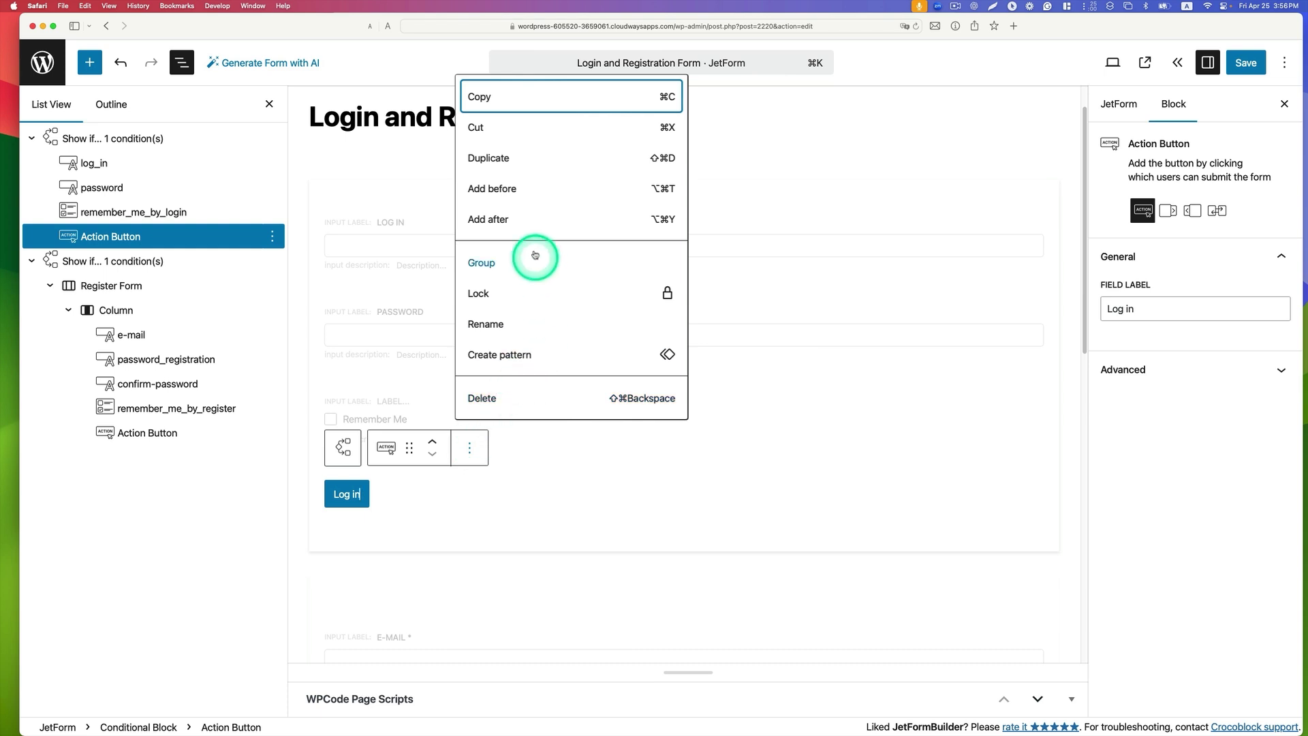
{"action": "left_click", "coordinate": [519, 164]}
{"action": "left_click", "coordinate": [494, 550]}
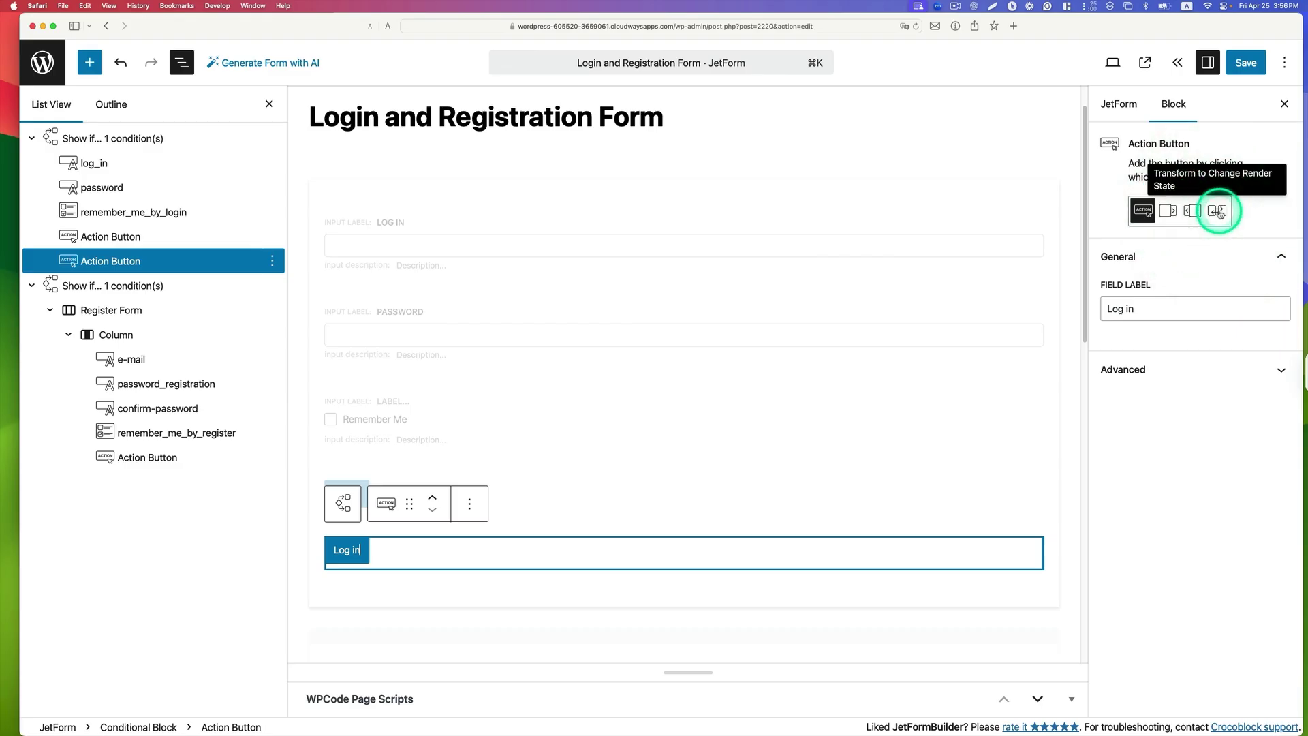
{"action": "left_click", "coordinate": [1218, 211]}
Label the new button 'I don't have an account', save, and set Switch State to REGISTER.
{"action": "left_click_drag", "start_coordinate": [1152, 296], "coordinate": [1083, 302]}
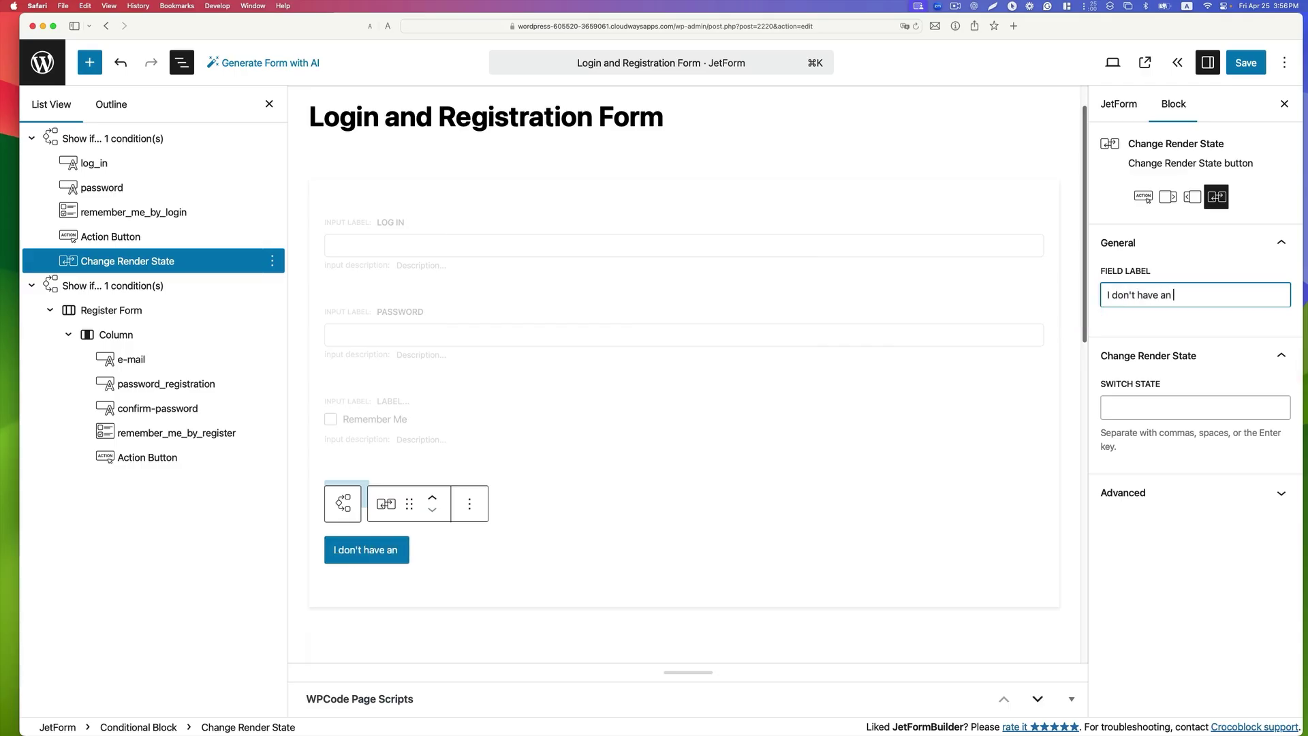
{"action": "key", "text": "super+s"}
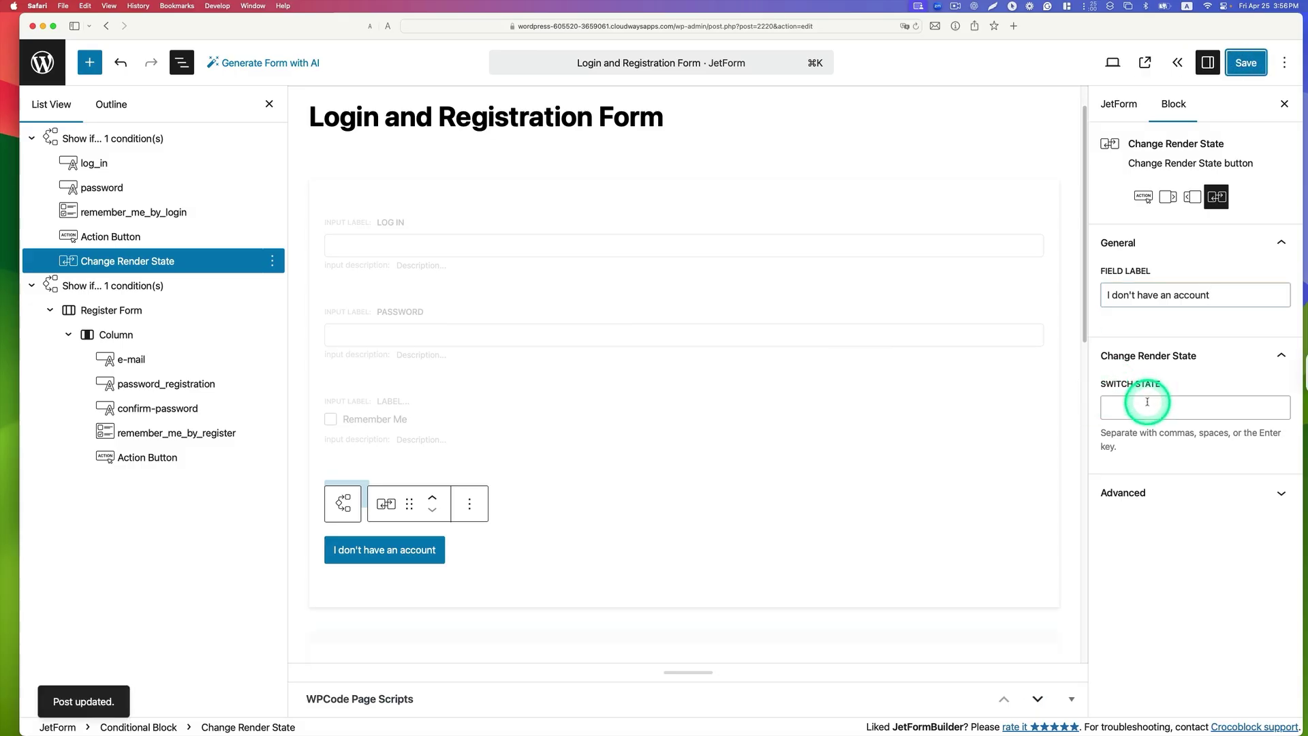
{"action": "left_click", "coordinate": [1147, 402]}
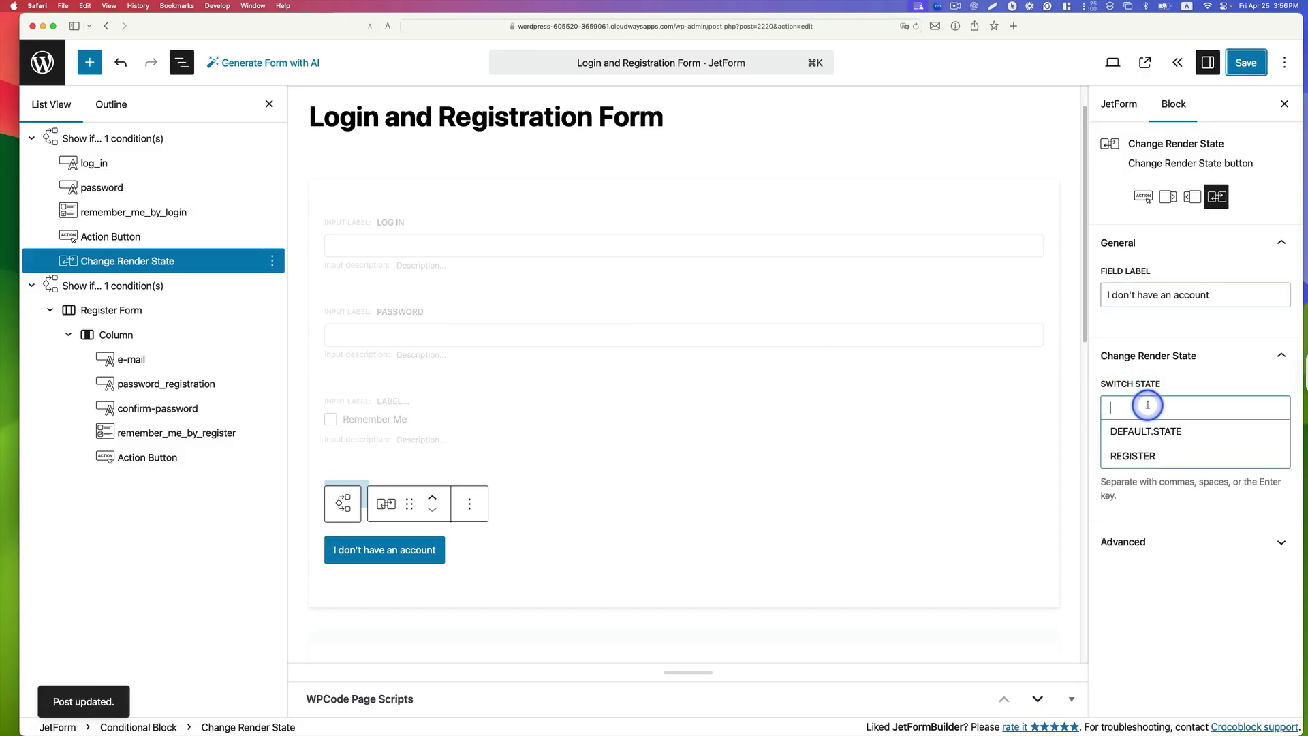
{"action": "left_click", "coordinate": [1133, 457]}
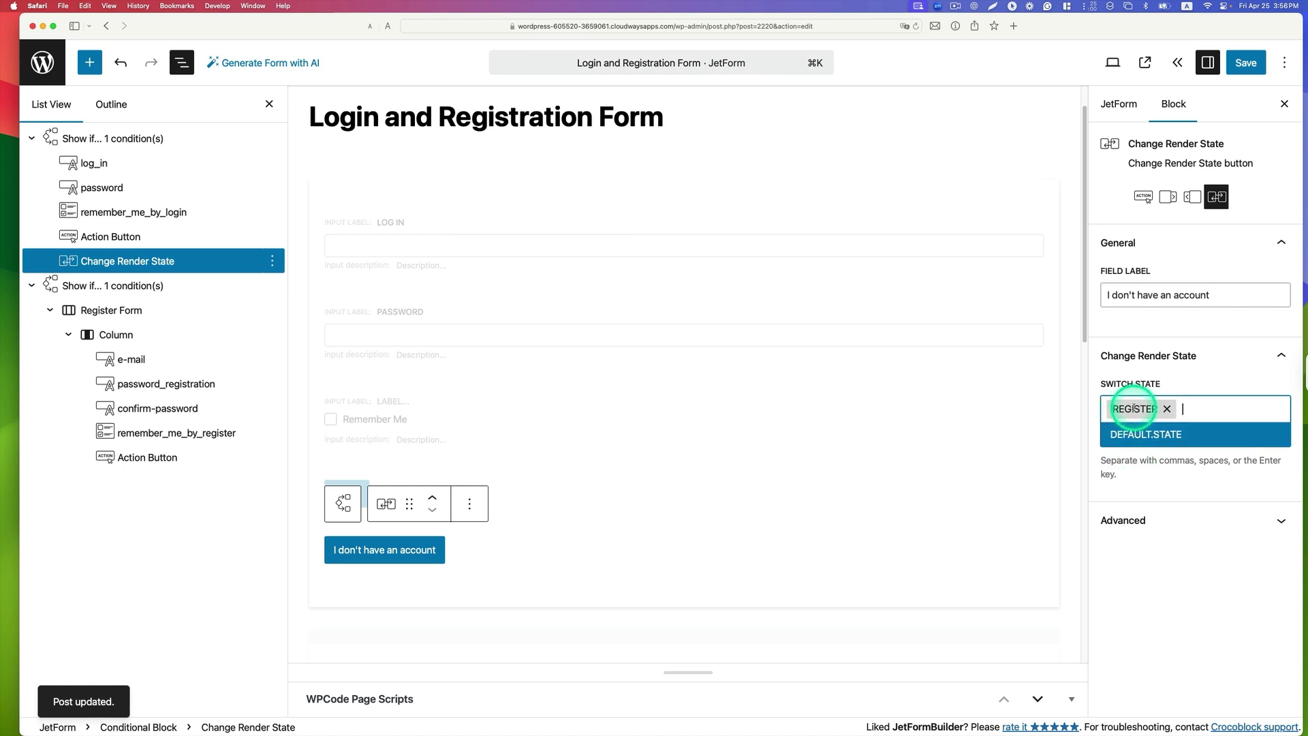
{"action": "left_click", "coordinate": [1022, 565]}
{"action": "scroll", "coordinate": [902, 520], "scroll_direction": "down", "scroll_amount": 3}
{"action": "scroll", "coordinate": [777, 477], "scroll_direction": "down", "scroll_amount": 5}
{"action": "scroll", "coordinate": [784, 470], "scroll_direction": "down", "scroll_amount": 4}
Select the registration form's Sign Up button and duplicate it.
{"action": "left_click", "coordinate": [569, 308]}
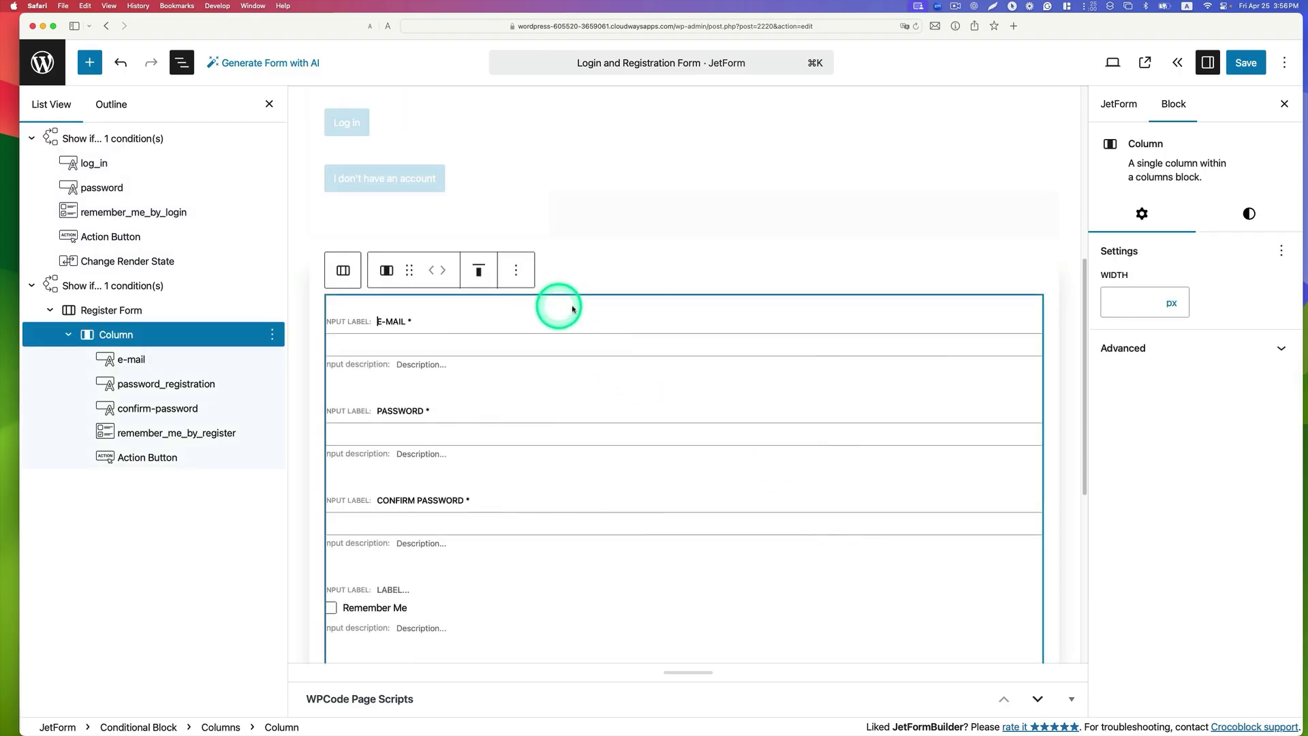
{"action": "left_click", "coordinate": [129, 312]}
{"action": "left_click", "coordinate": [138, 285]}
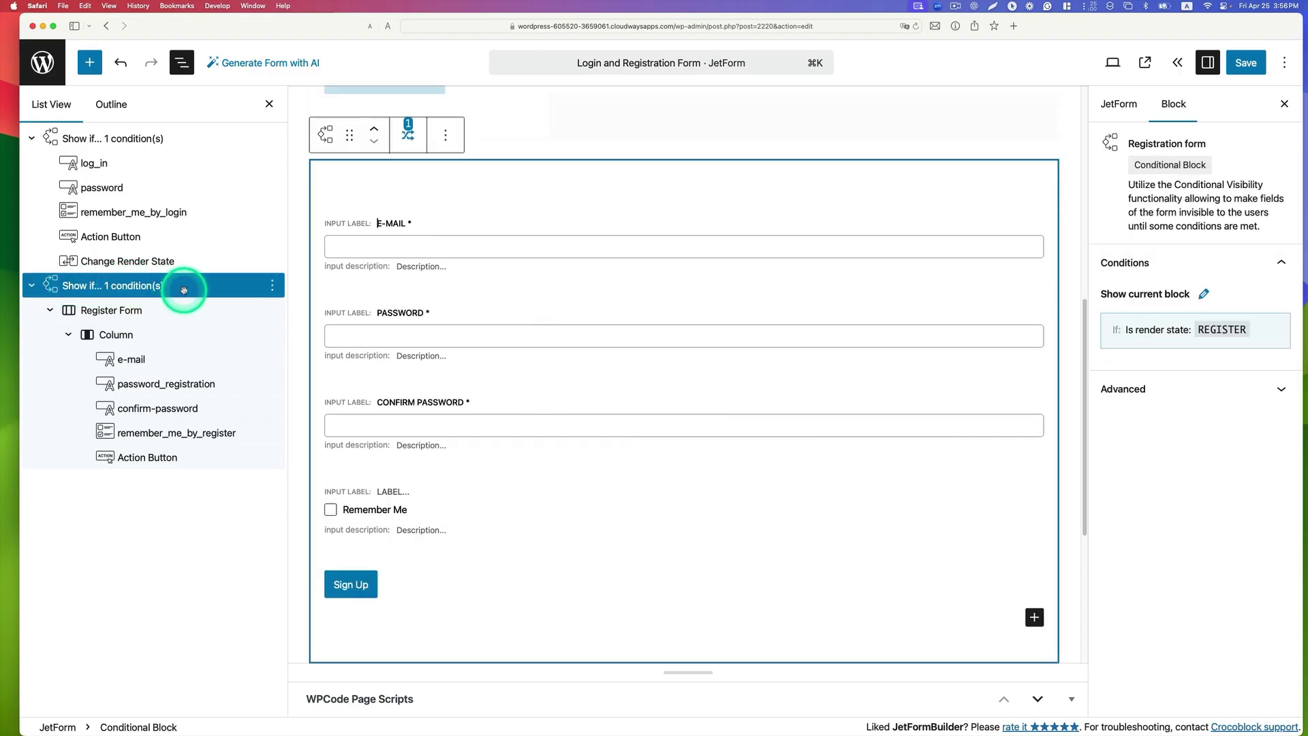
{"action": "left_click", "coordinate": [150, 458]}
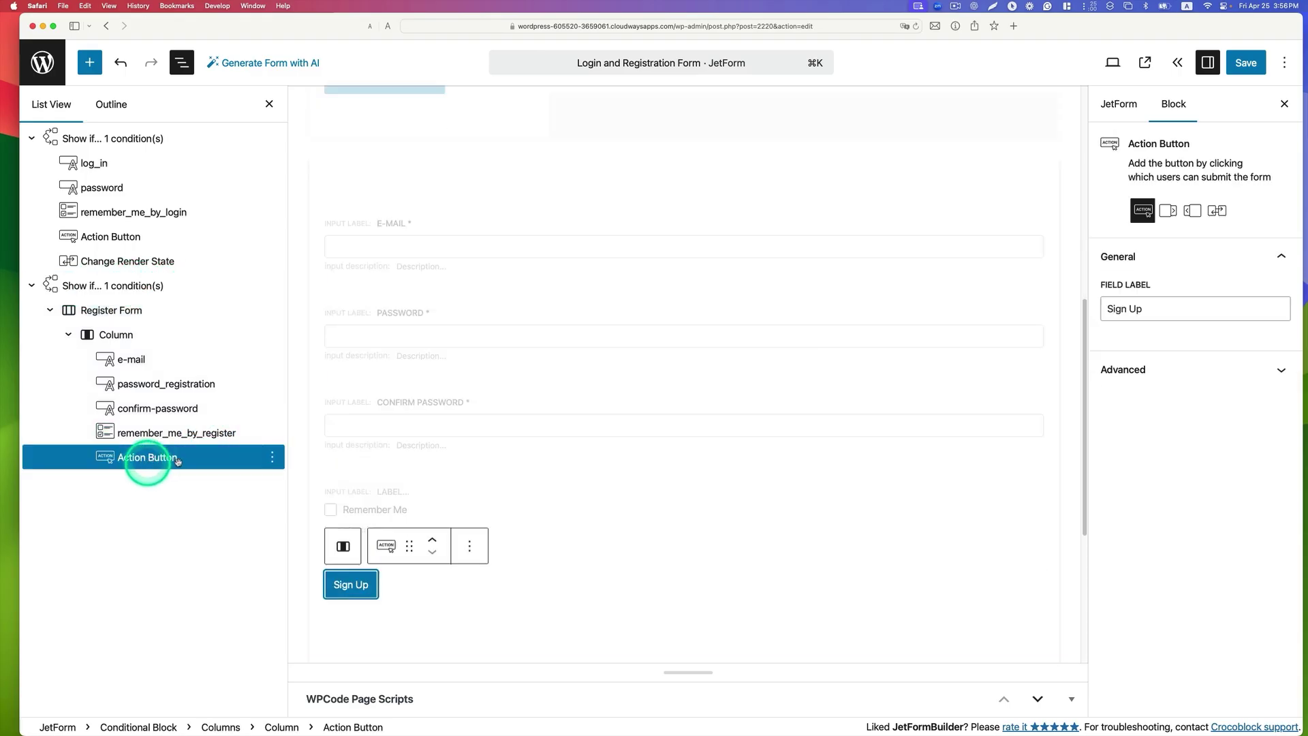
{"action": "left_click", "coordinate": [470, 547]}
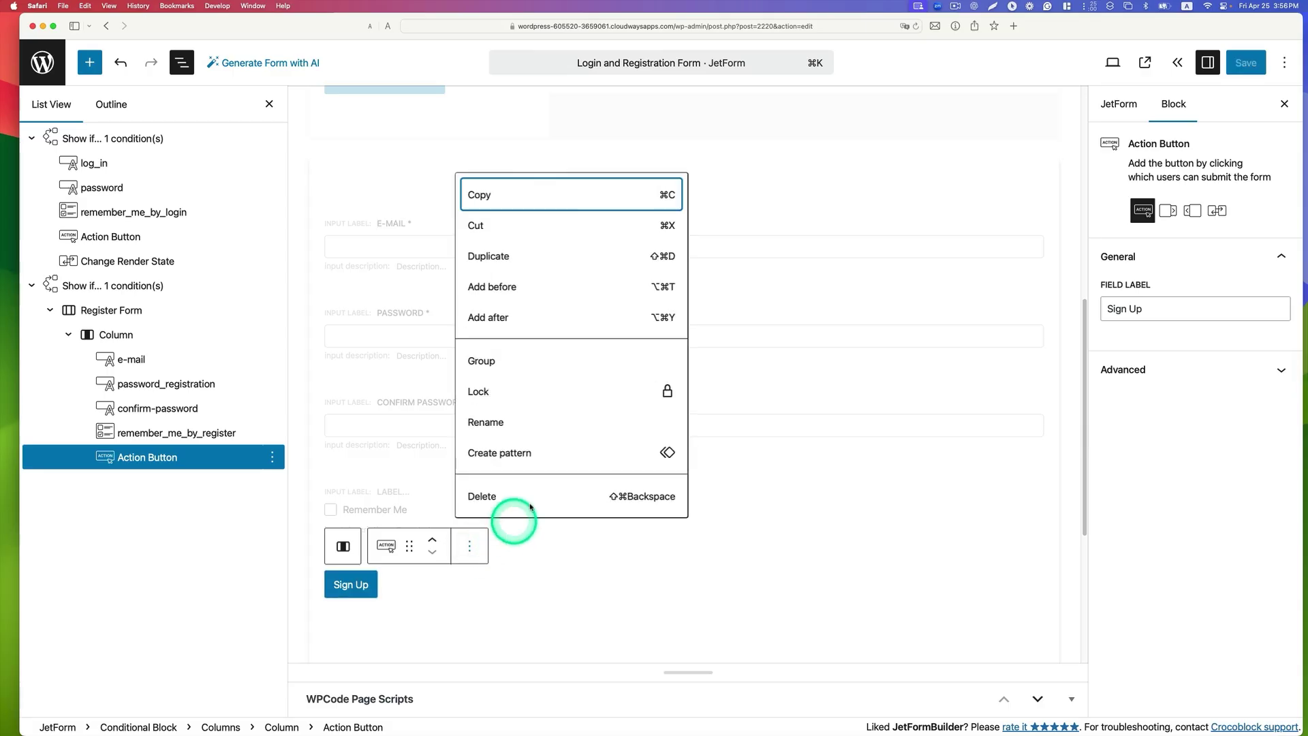
{"action": "left_click", "coordinate": [515, 257]}
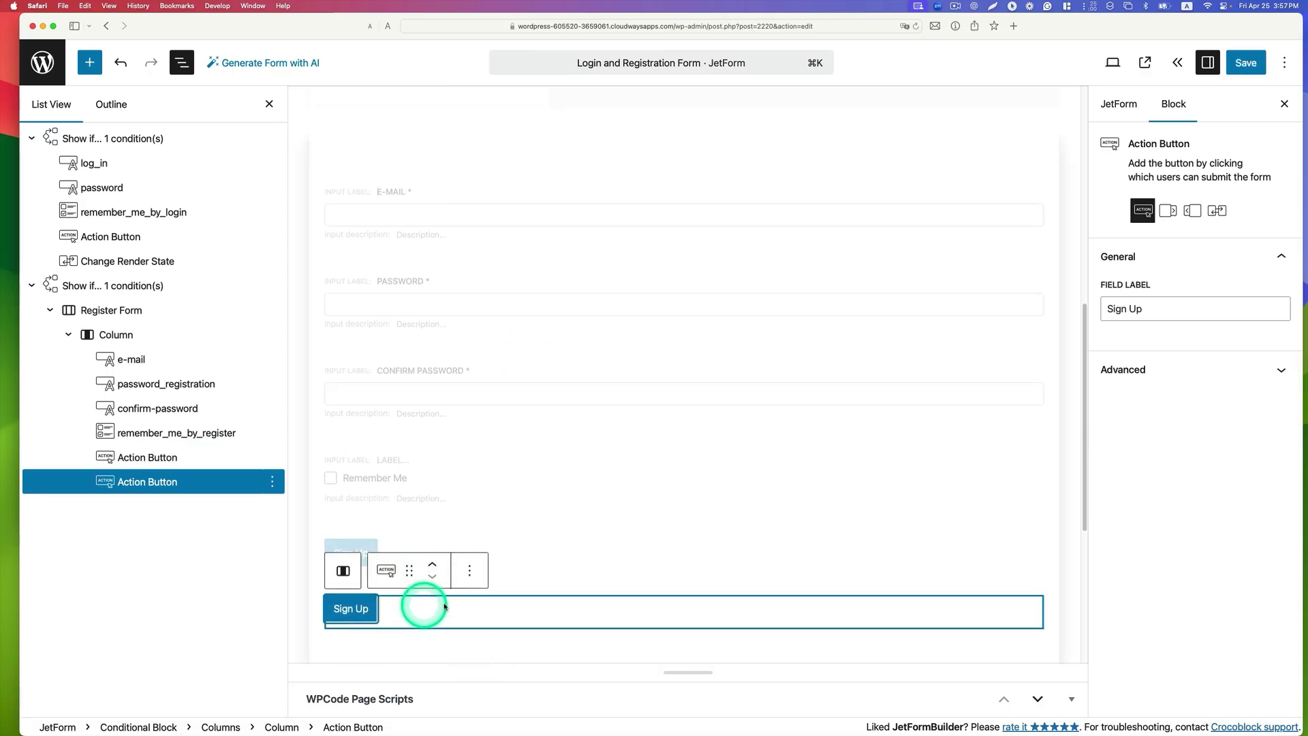
Make the copy a Change Render State button labelled 'Already have an account?' switching to DEFAULT.STATE.
{"action": "left_click", "coordinate": [818, 617]}
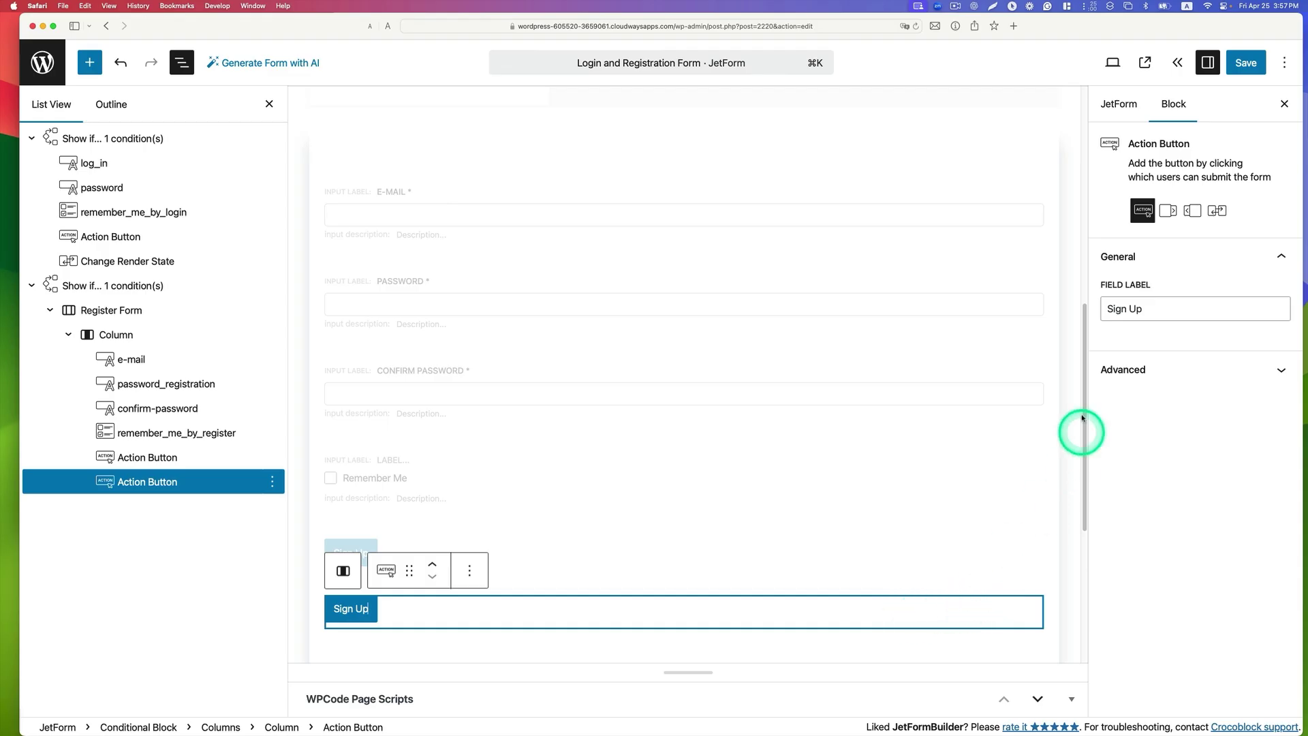
{"action": "left_click", "coordinate": [1219, 211]}
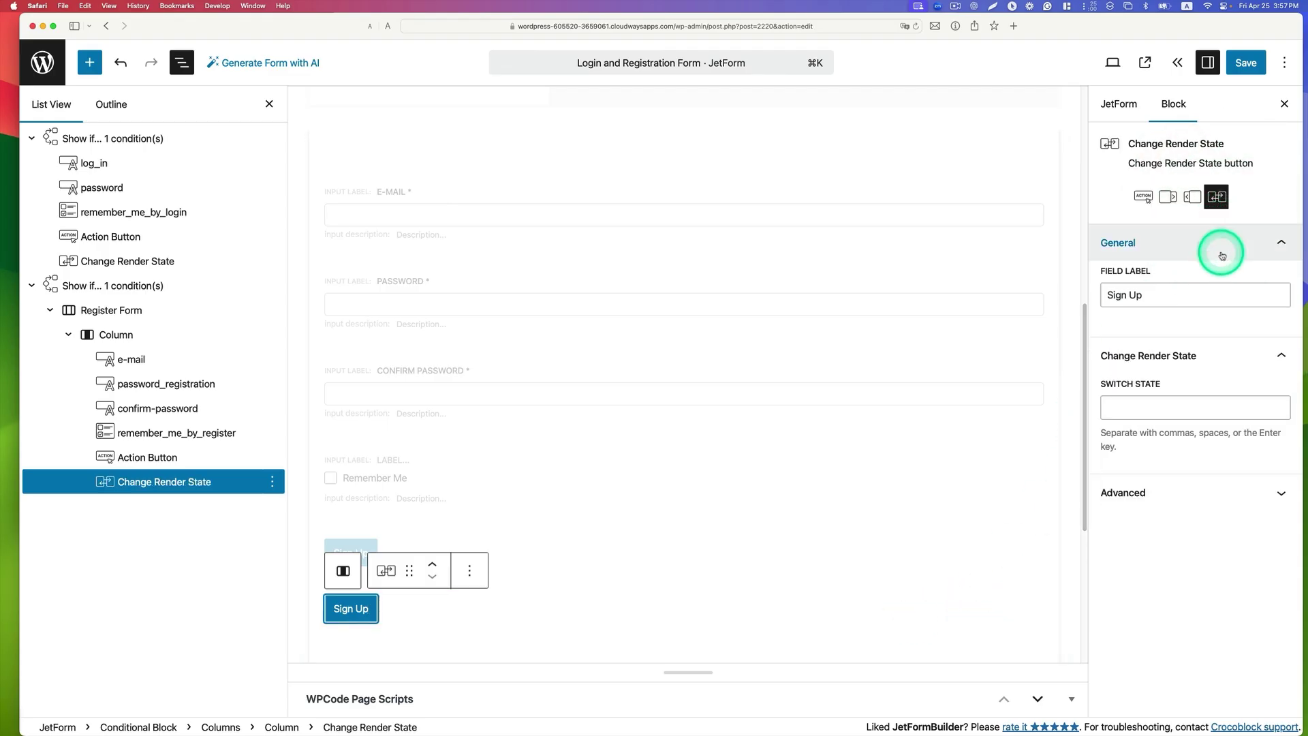
{"action": "left_click_drag", "start_coordinate": [1203, 295], "coordinate": [1101, 294]}
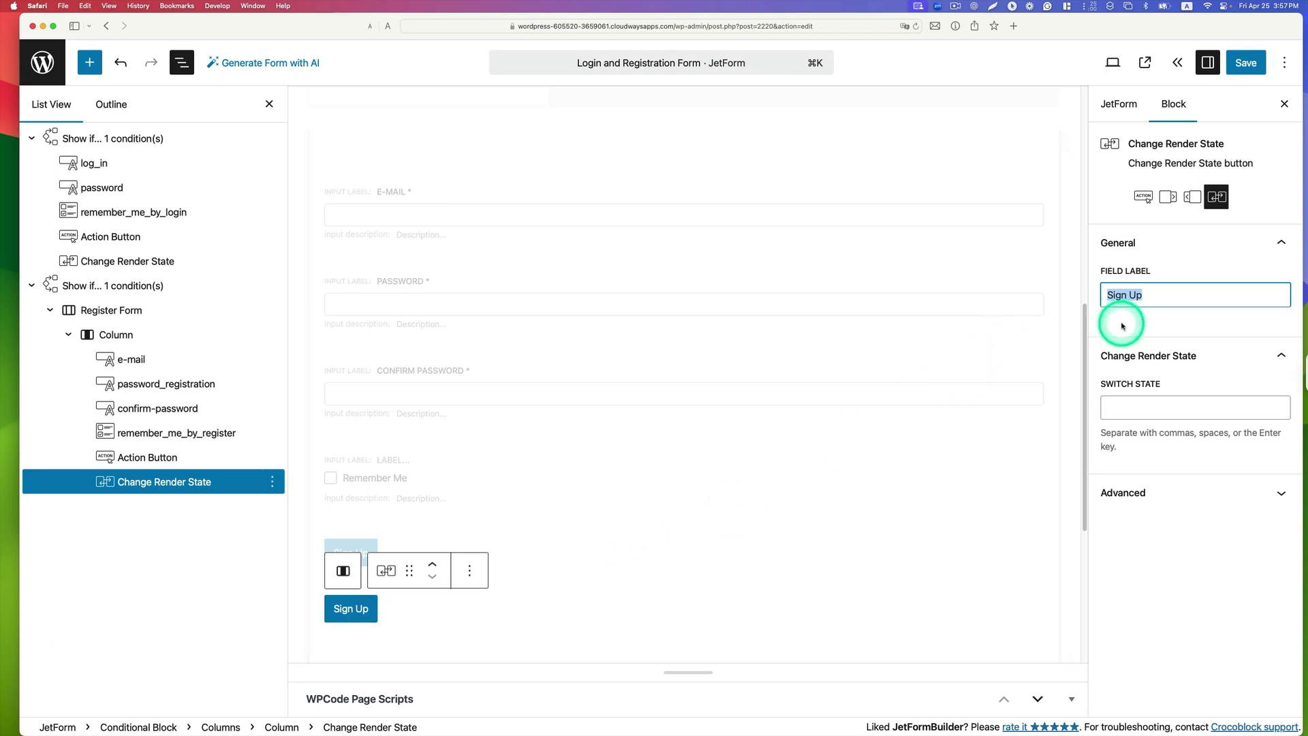
{"action": "type", "text": "Already have an account?"}
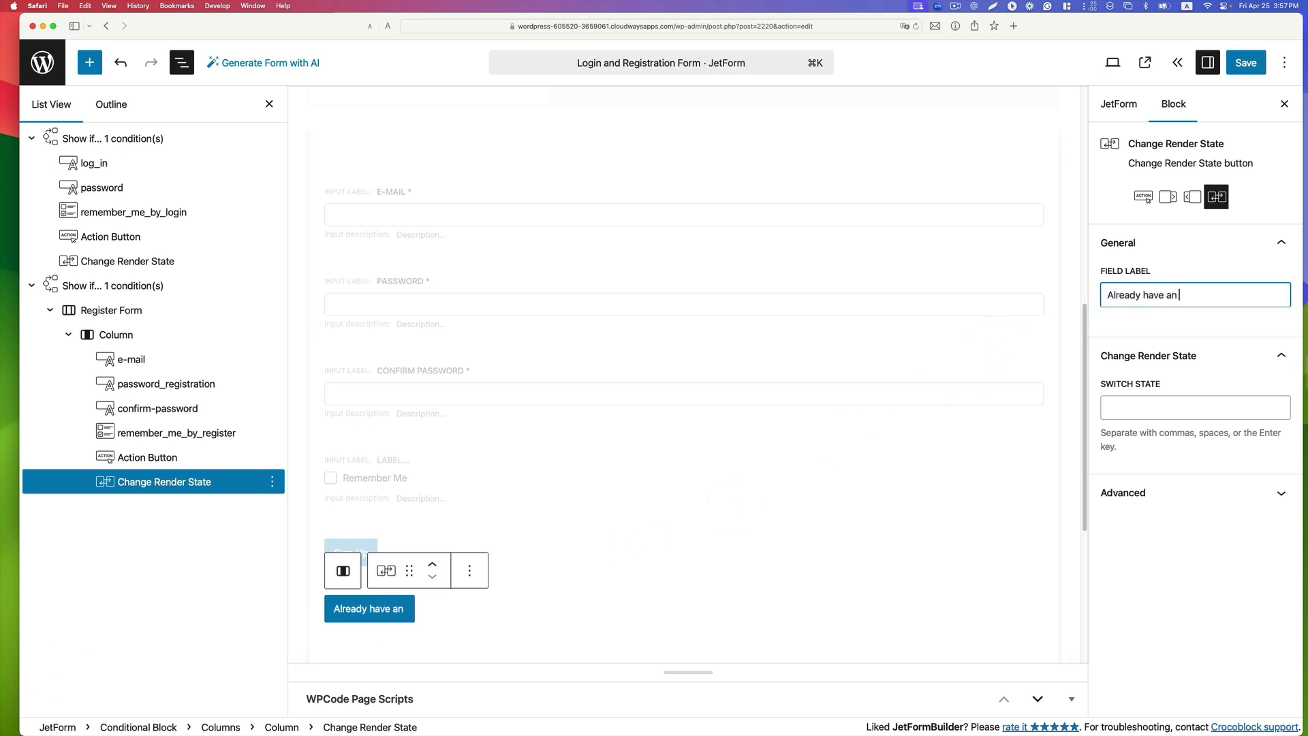
{"action": "left_click", "coordinate": [1162, 408]}
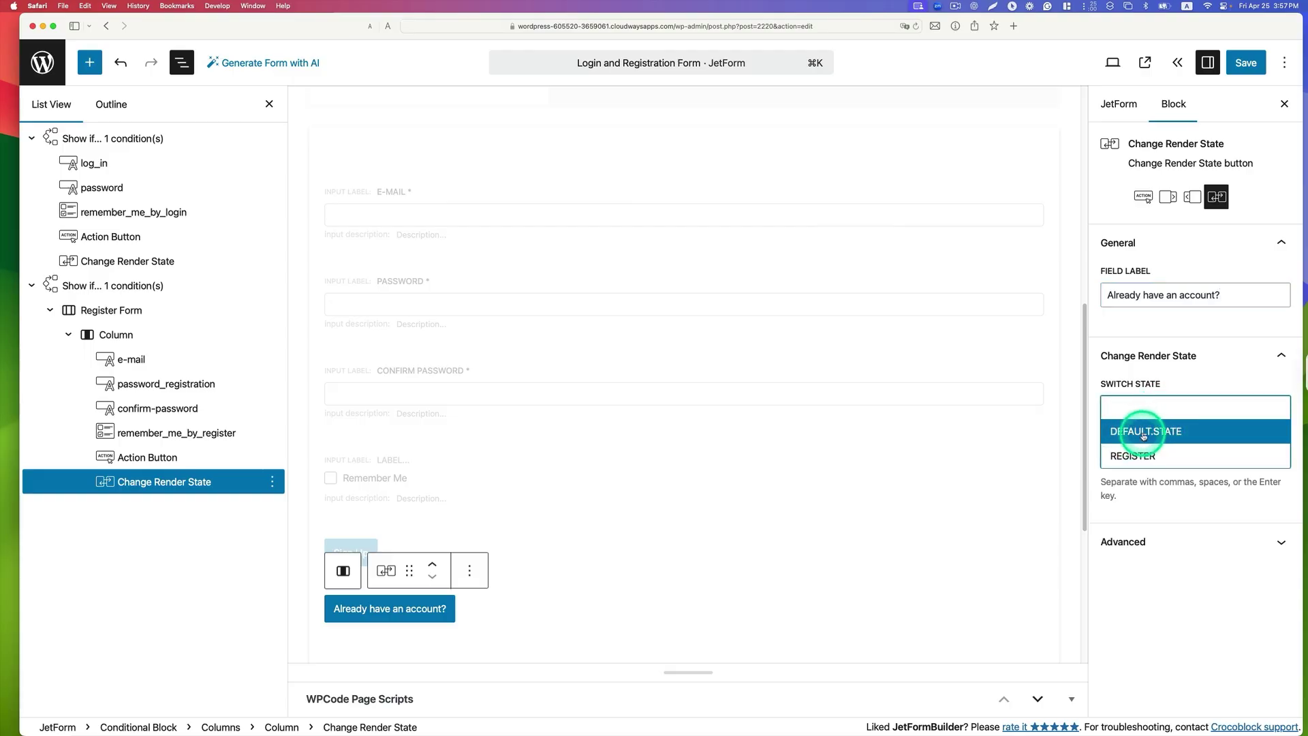
{"action": "left_click", "coordinate": [1158, 432]}
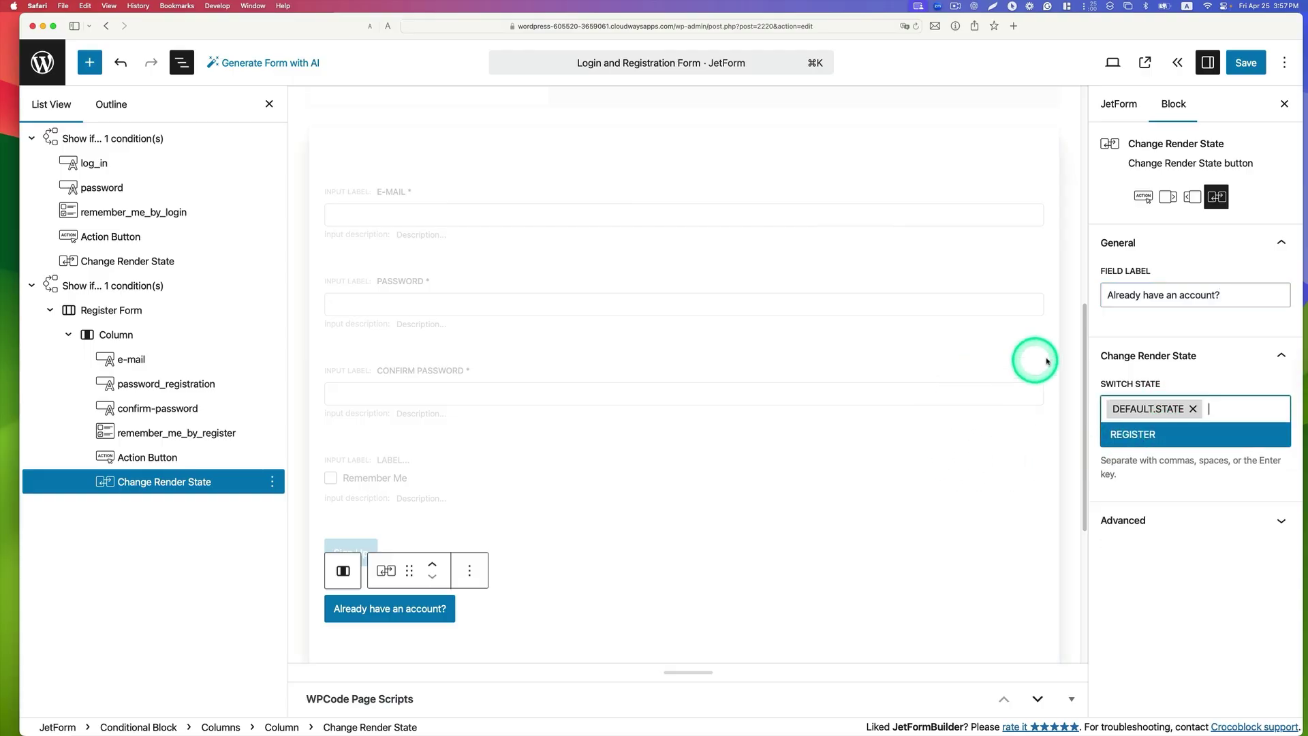
{"action": "scroll", "coordinate": [803, 338], "scroll_direction": "down", "scroll_amount": 3}
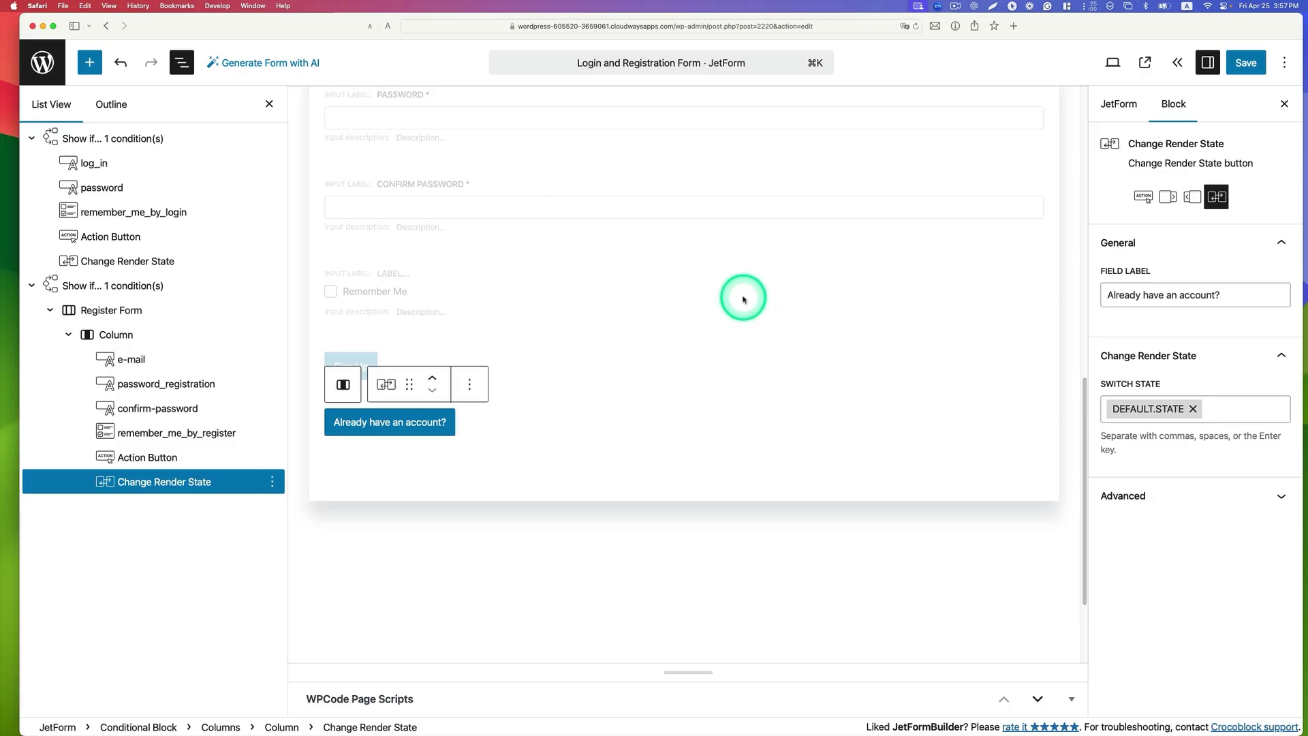
{"action": "scroll", "coordinate": [740, 297], "scroll_direction": "up", "scroll_amount": 8}
{"action": "scroll", "coordinate": [738, 301], "scroll_direction": "up", "scroll_amount": 3}
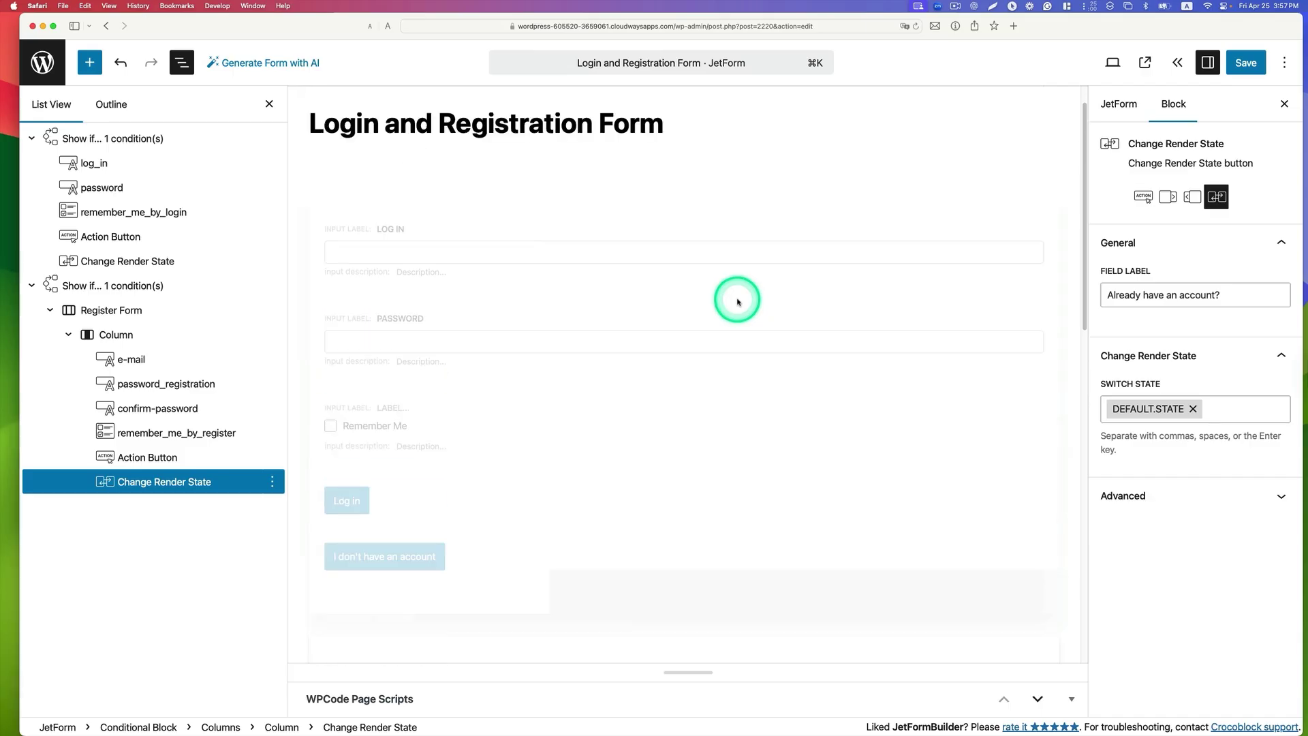
Select the Log in button and show the JetForm settings with Post Submit Actions.
{"action": "left_click", "coordinate": [138, 138]}
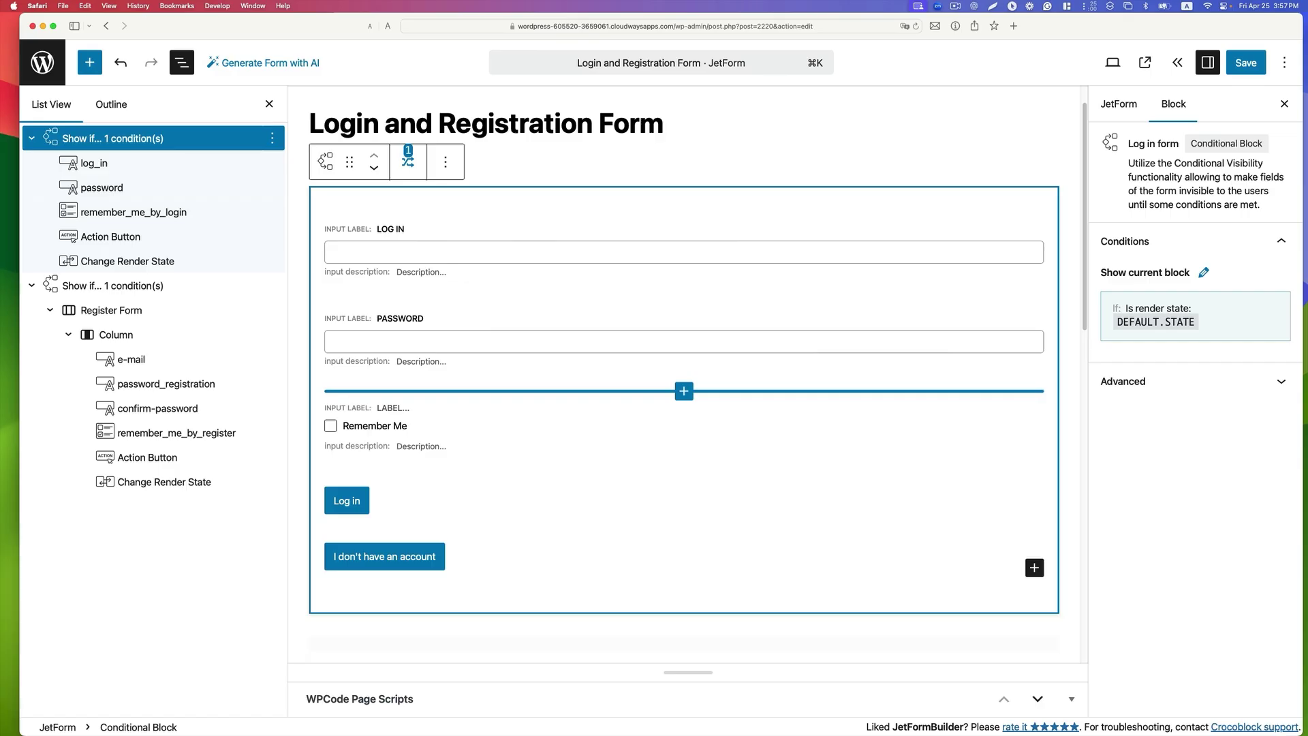
{"action": "left_click", "coordinate": [372, 497]}
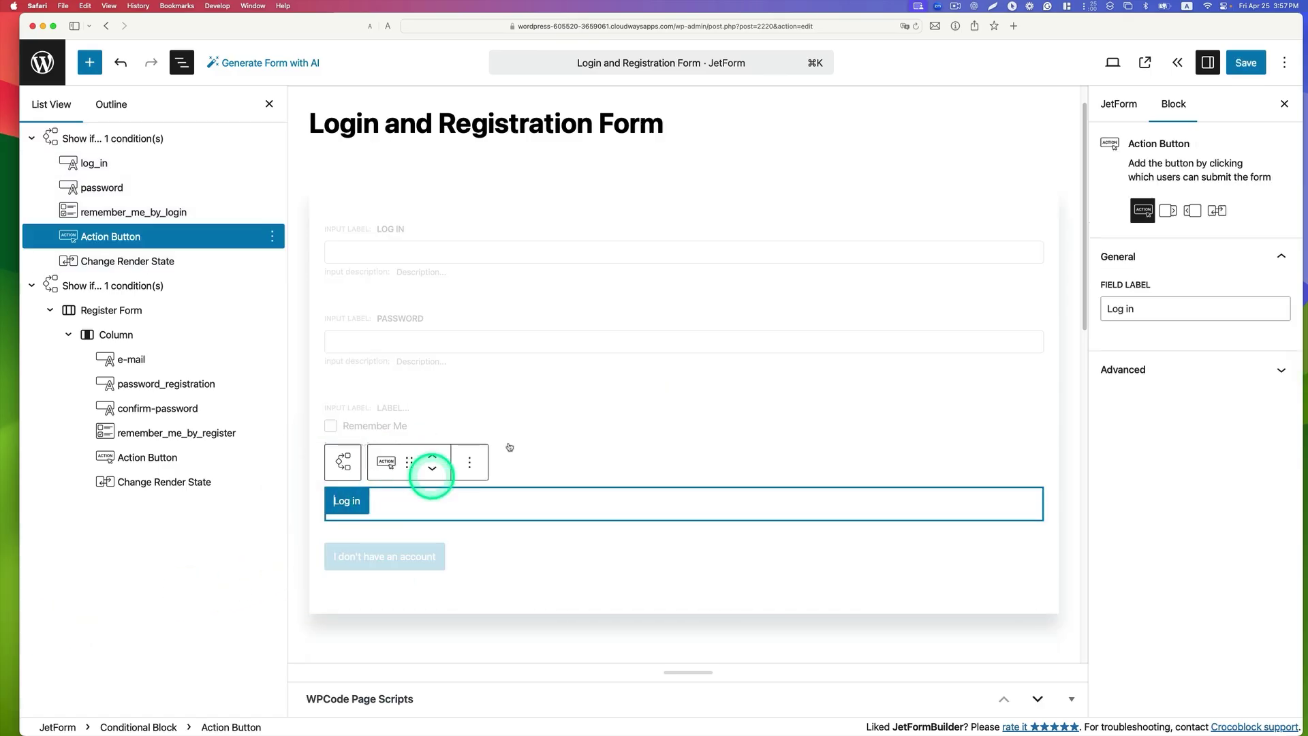
{"action": "left_click", "coordinate": [1128, 105]}
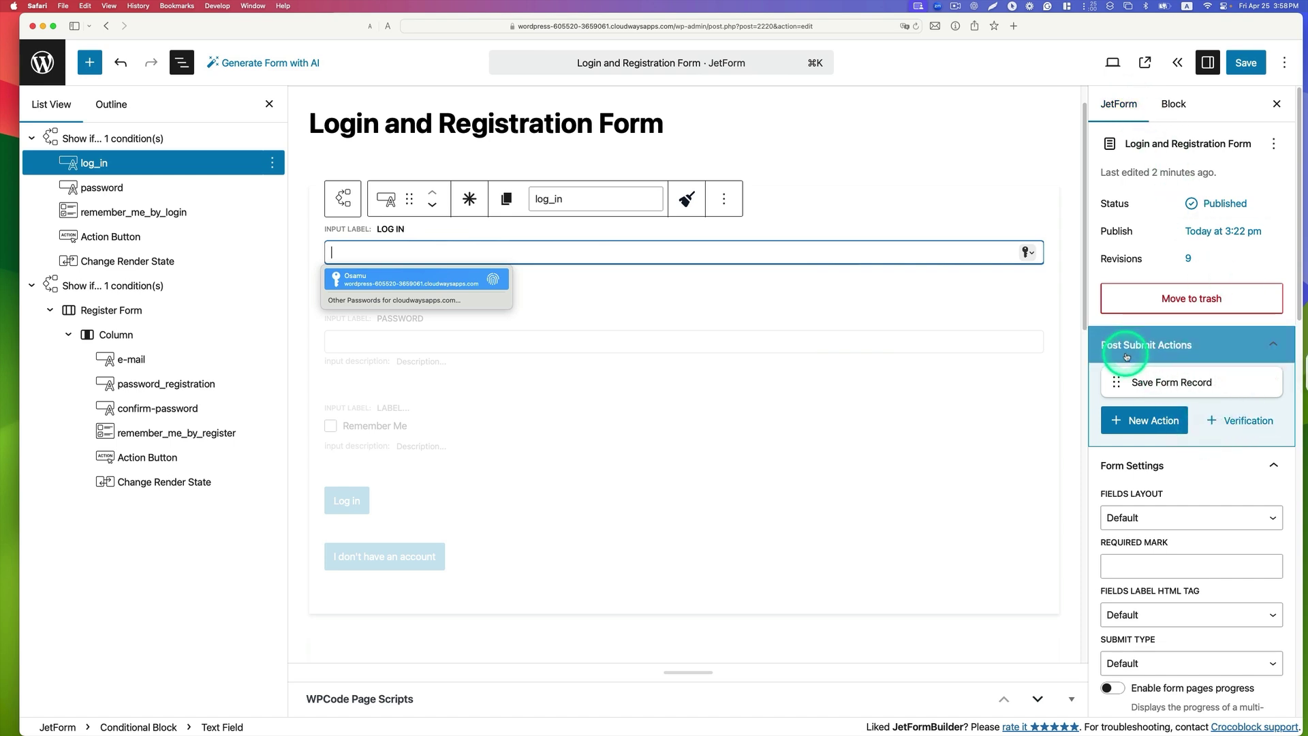
Add a User Login action mapping the Log in, Password and remember_me_by_login fields.
{"action": "left_click", "coordinate": [1153, 422]}
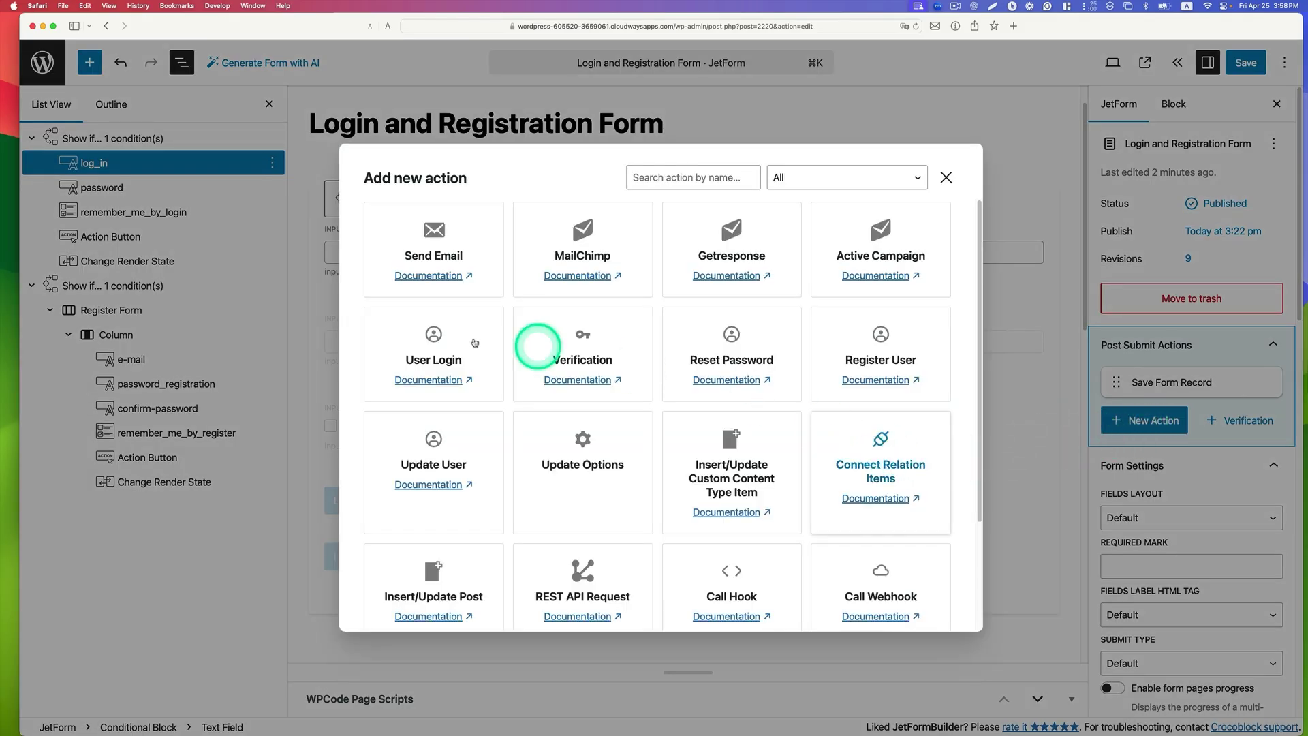
{"action": "left_click", "coordinate": [432, 363]}
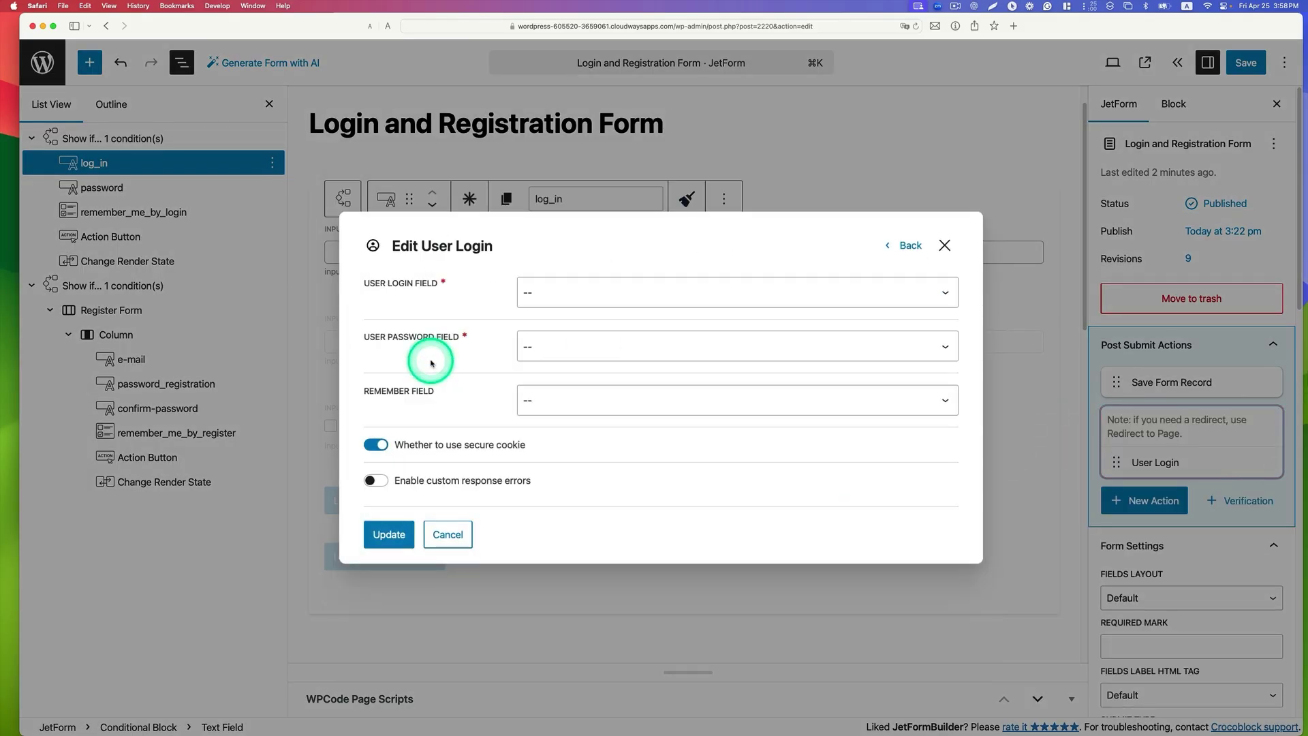
{"action": "left_click", "coordinate": [537, 298]}
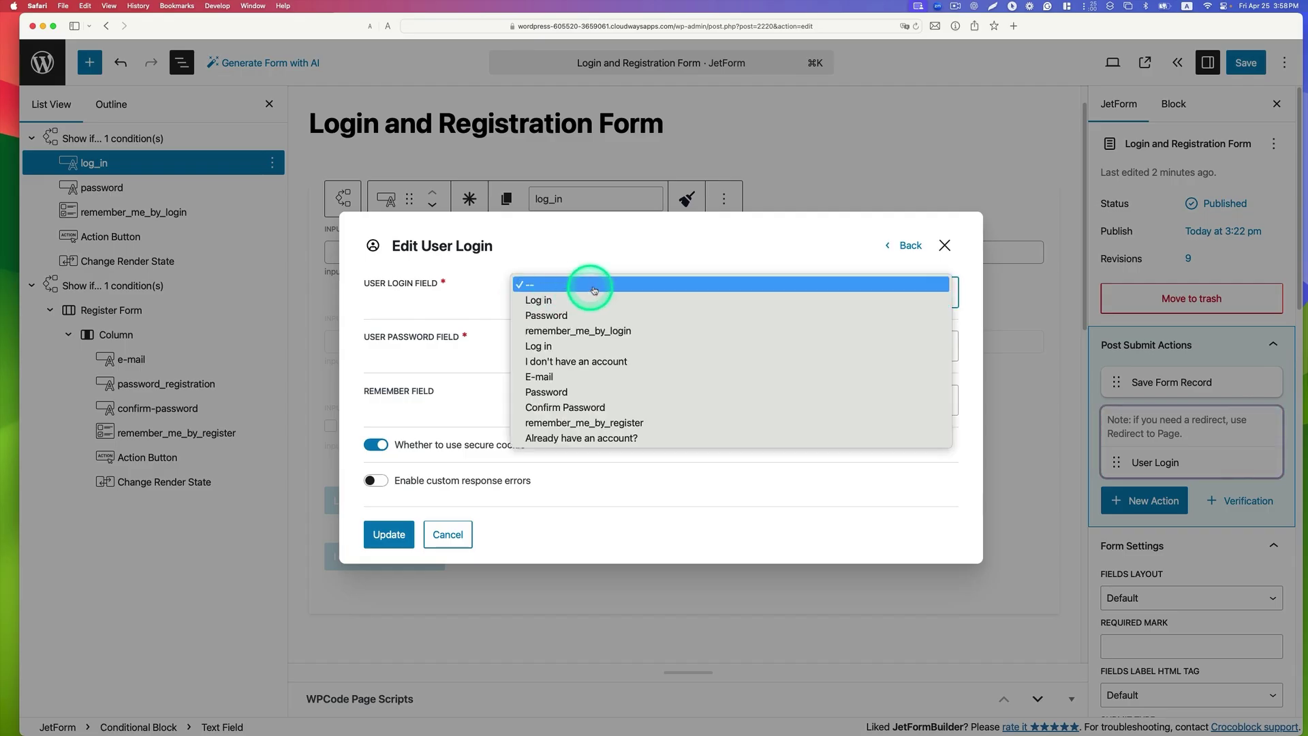
{"action": "left_click", "coordinate": [622, 300]}
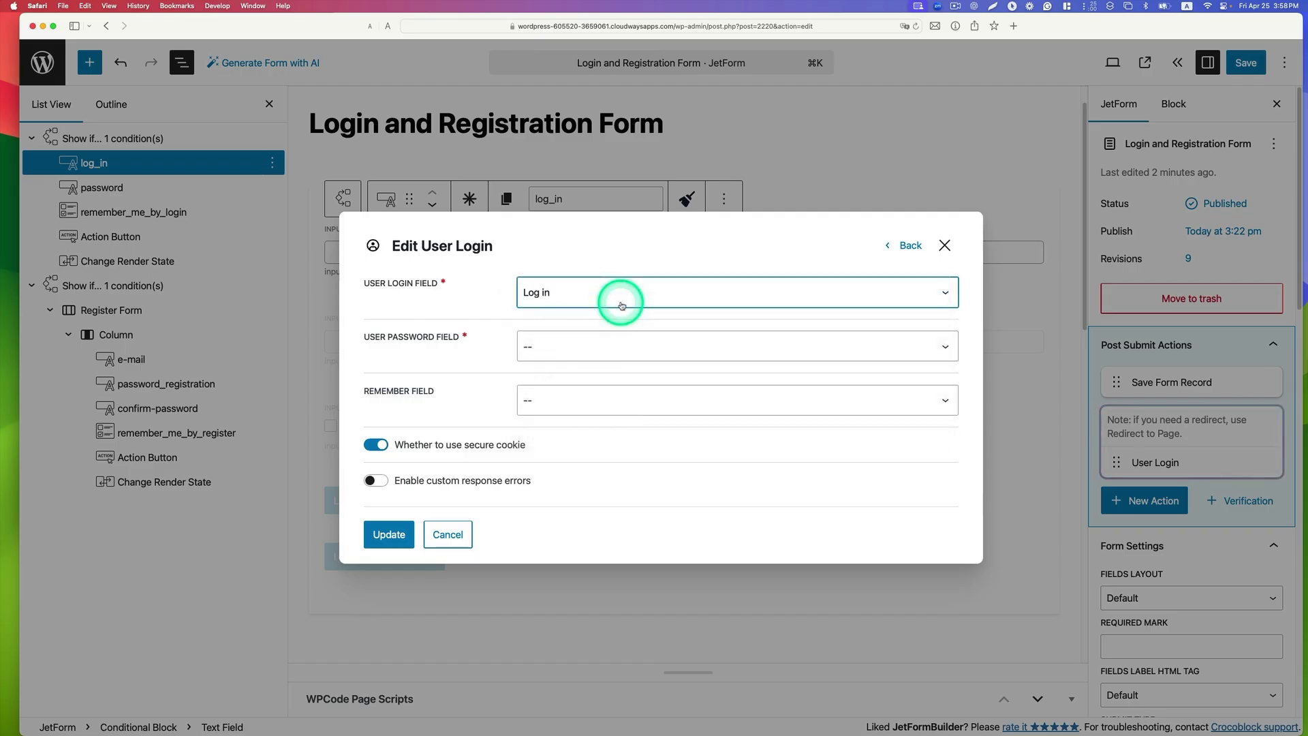
{"action": "left_click", "coordinate": [546, 345]}
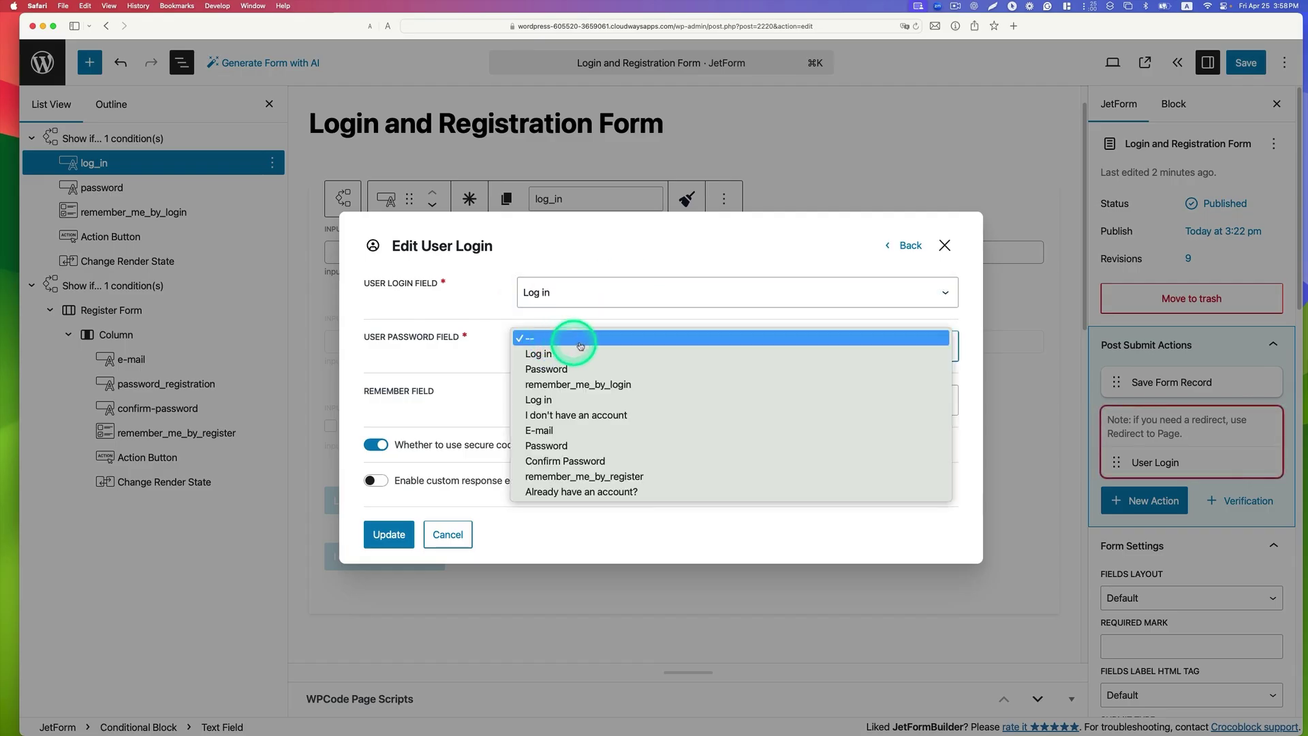
{"action": "left_click", "coordinate": [603, 369]}
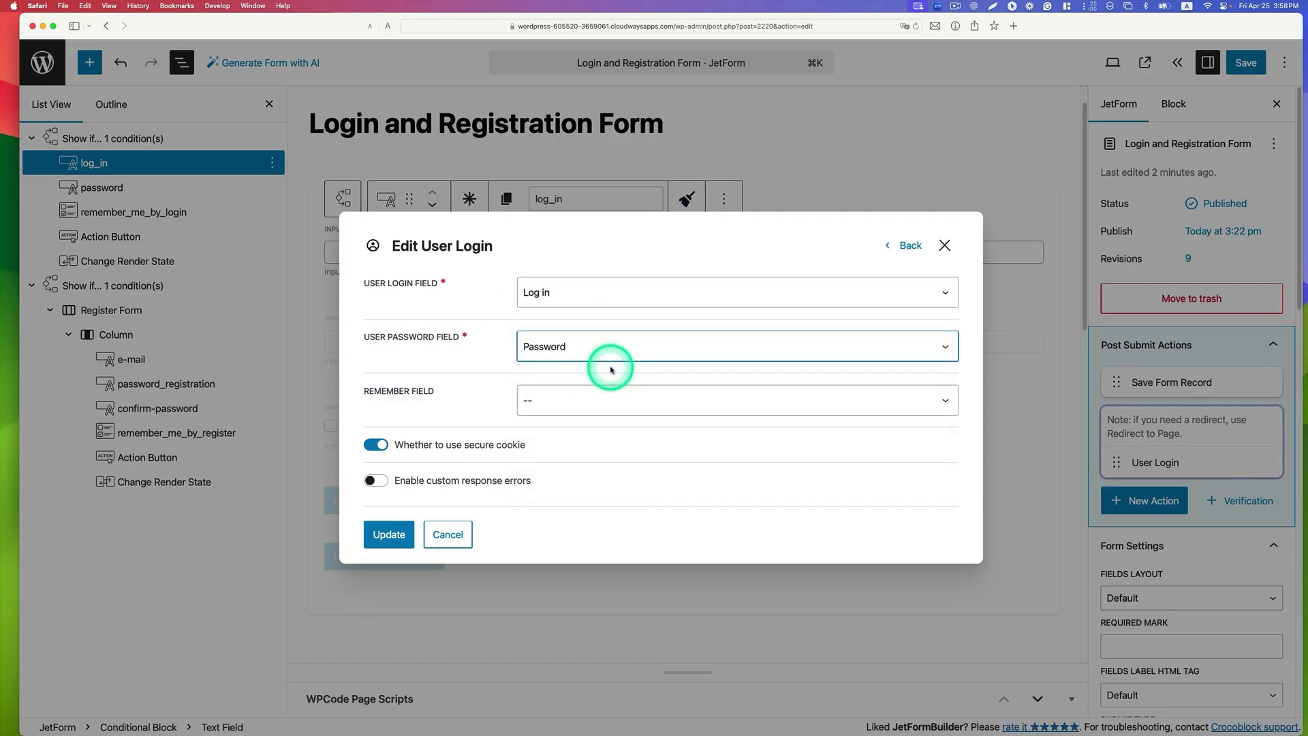
{"action": "left_click", "coordinate": [587, 401]}
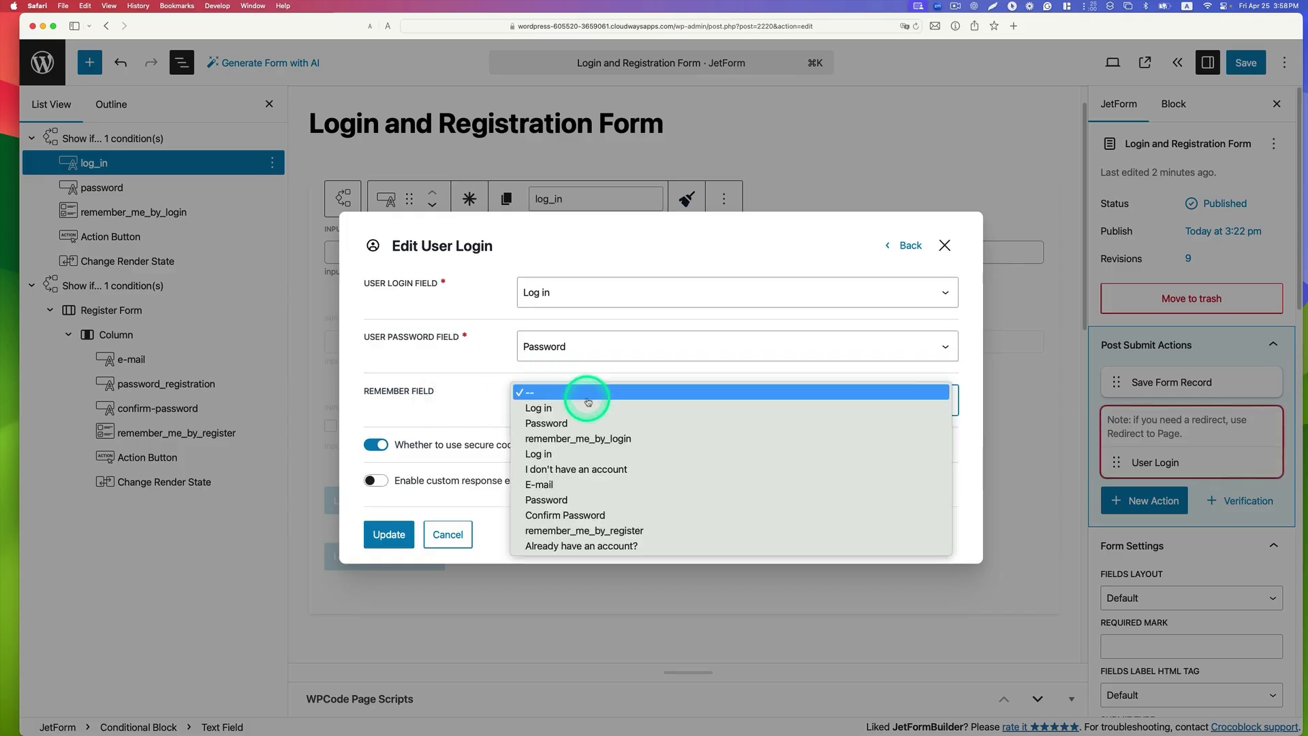
{"action": "left_click", "coordinate": [641, 440]}
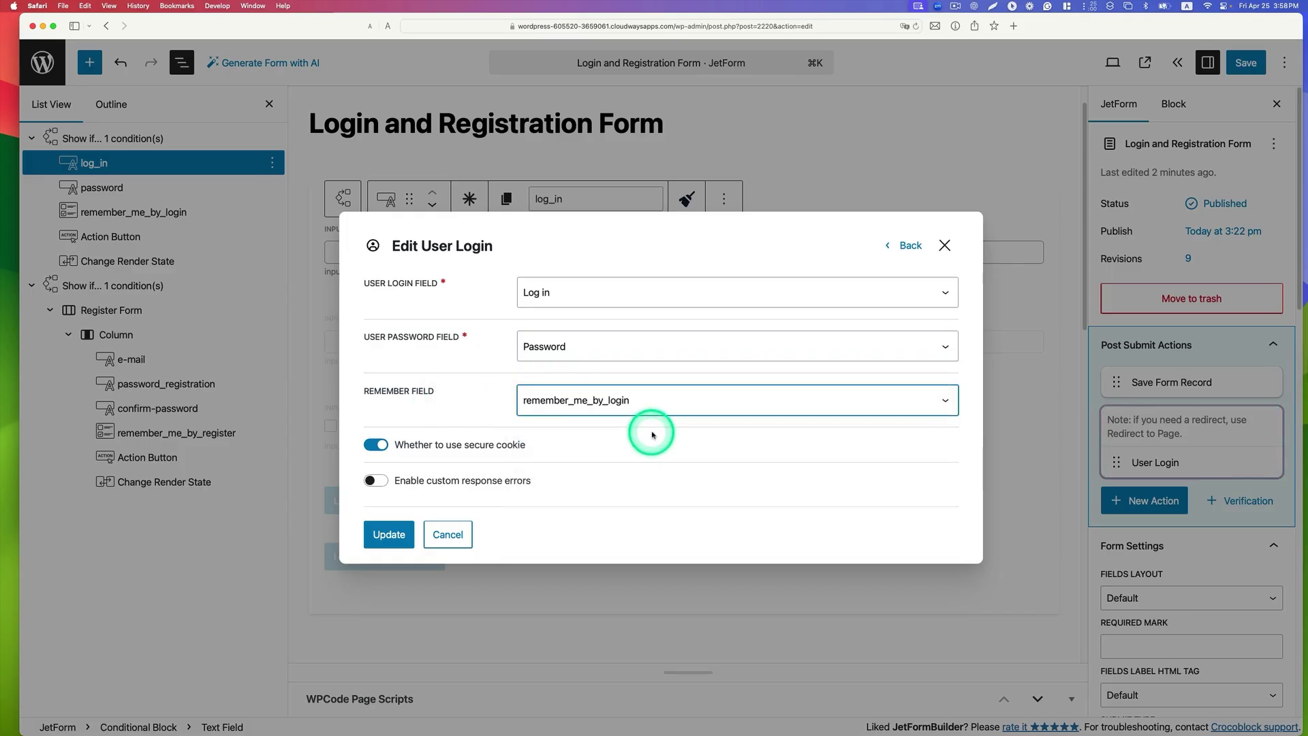
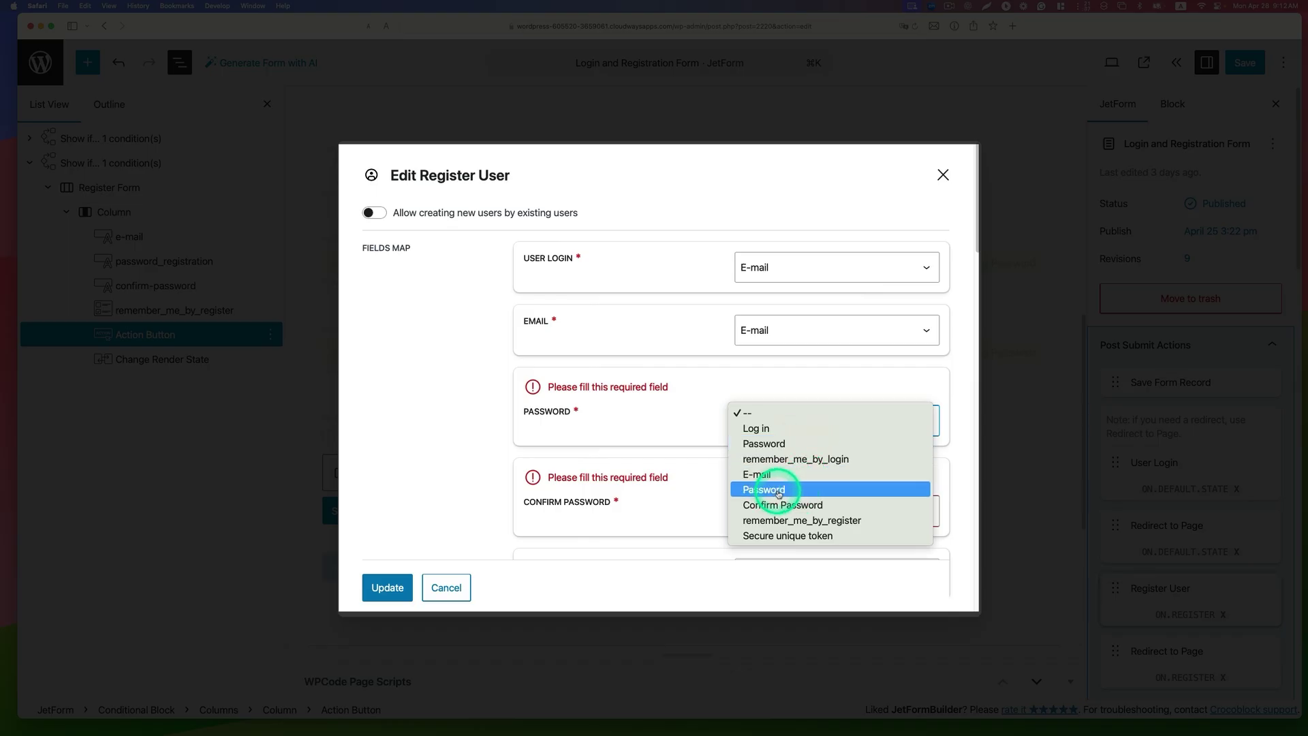
Map the Password and Confirm Password fields and set the new user role to Reader.
{"action": "left_click", "coordinate": [779, 490]}
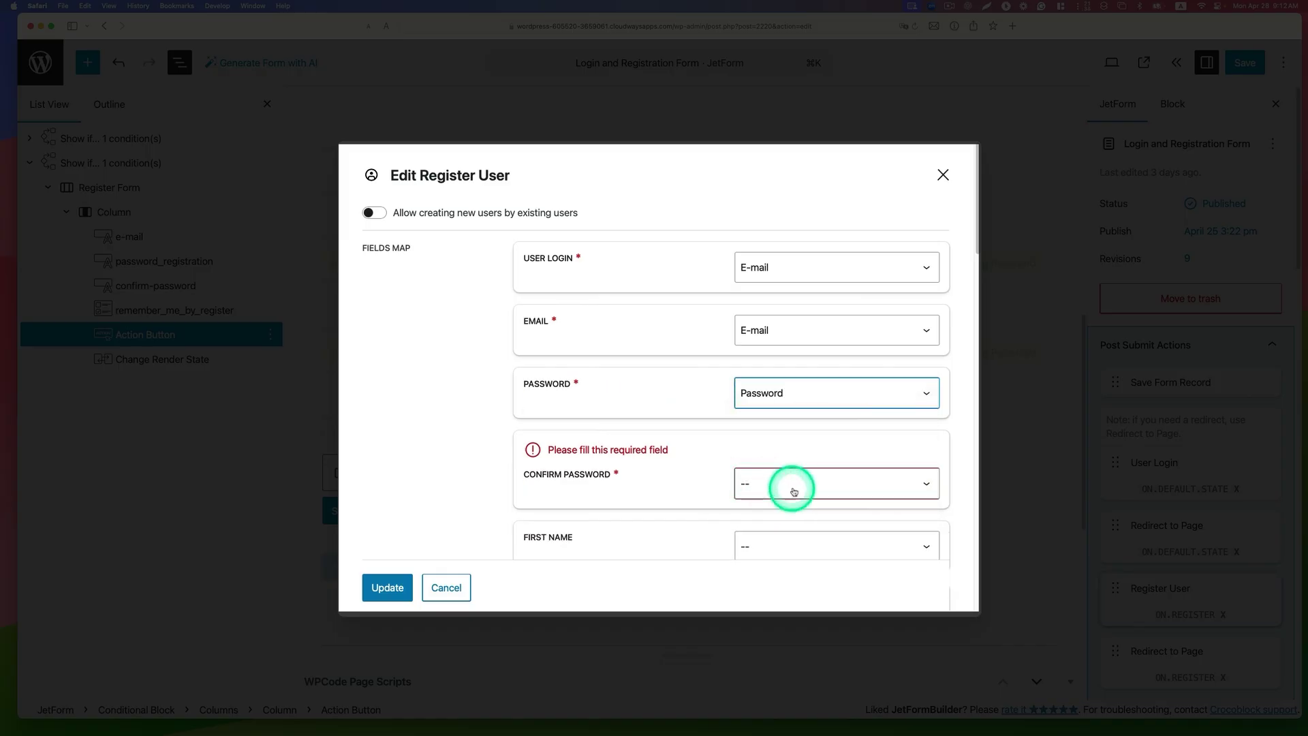
{"action": "left_click", "coordinate": [787, 488]}
{"action": "left_click", "coordinate": [831, 569]}
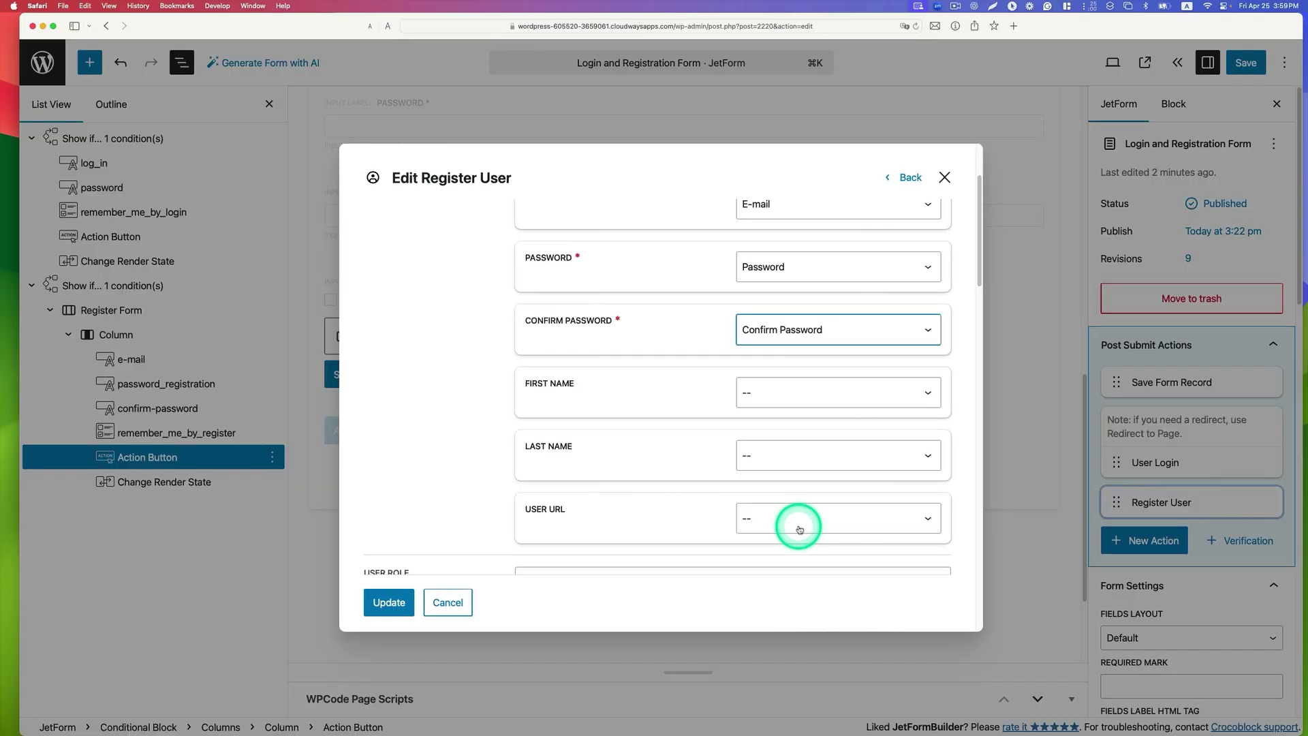
{"action": "scroll", "coordinate": [795, 525], "scroll_direction": "down", "scroll_amount": 3}
{"action": "scroll", "coordinate": [804, 527], "scroll_direction": "down", "scroll_amount": 3}
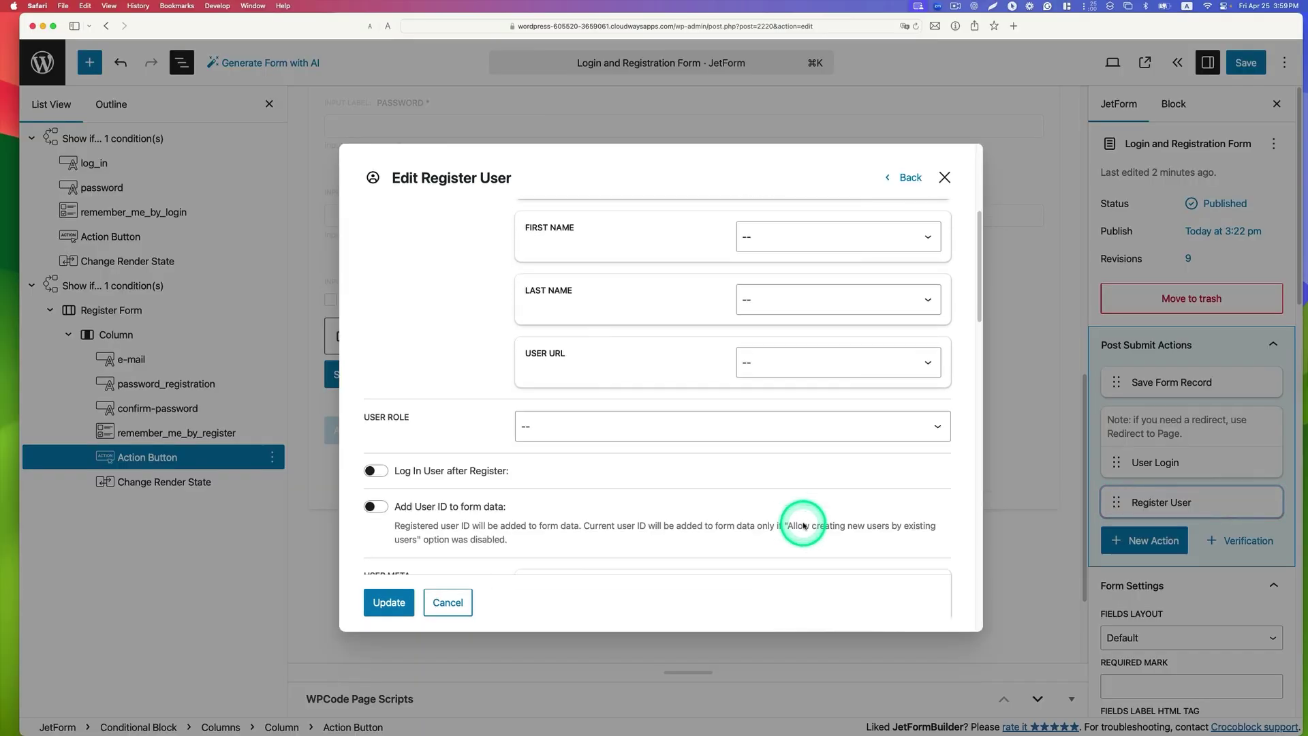
{"action": "left_click", "coordinate": [638, 426]}
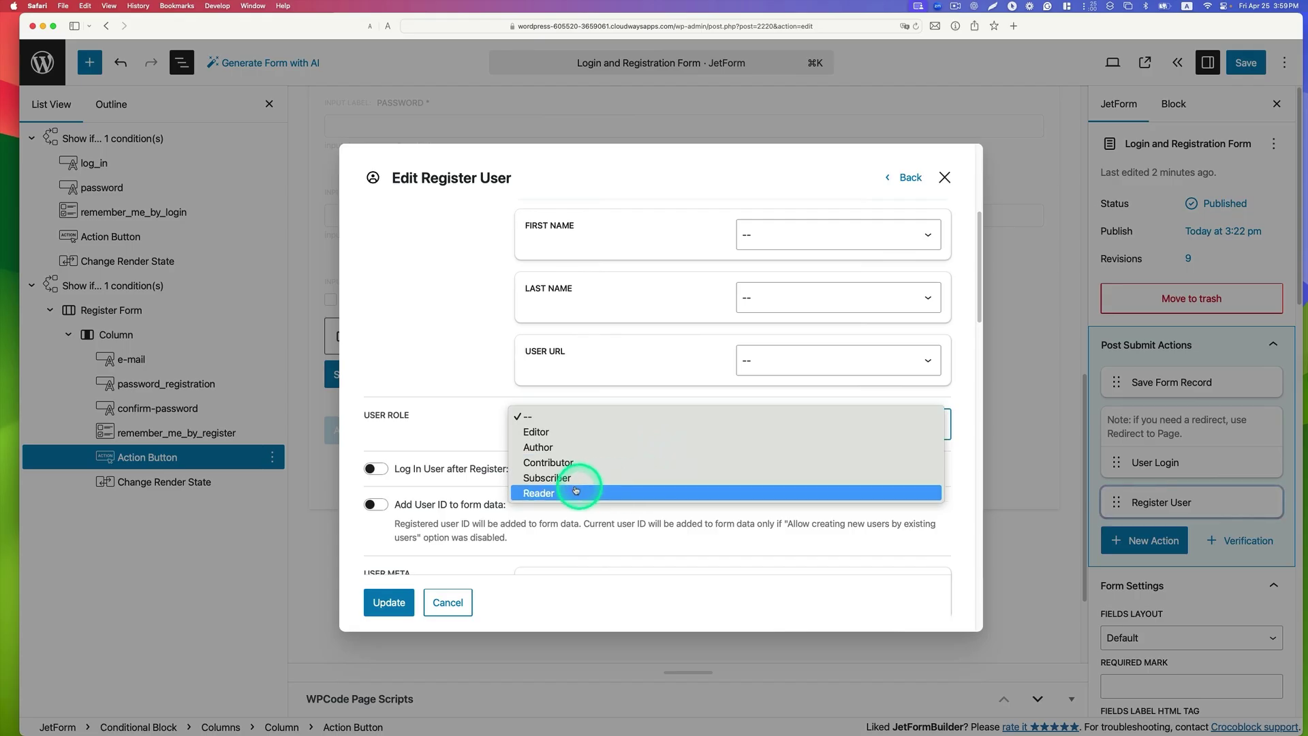
{"action": "key", "text": "Escape"}
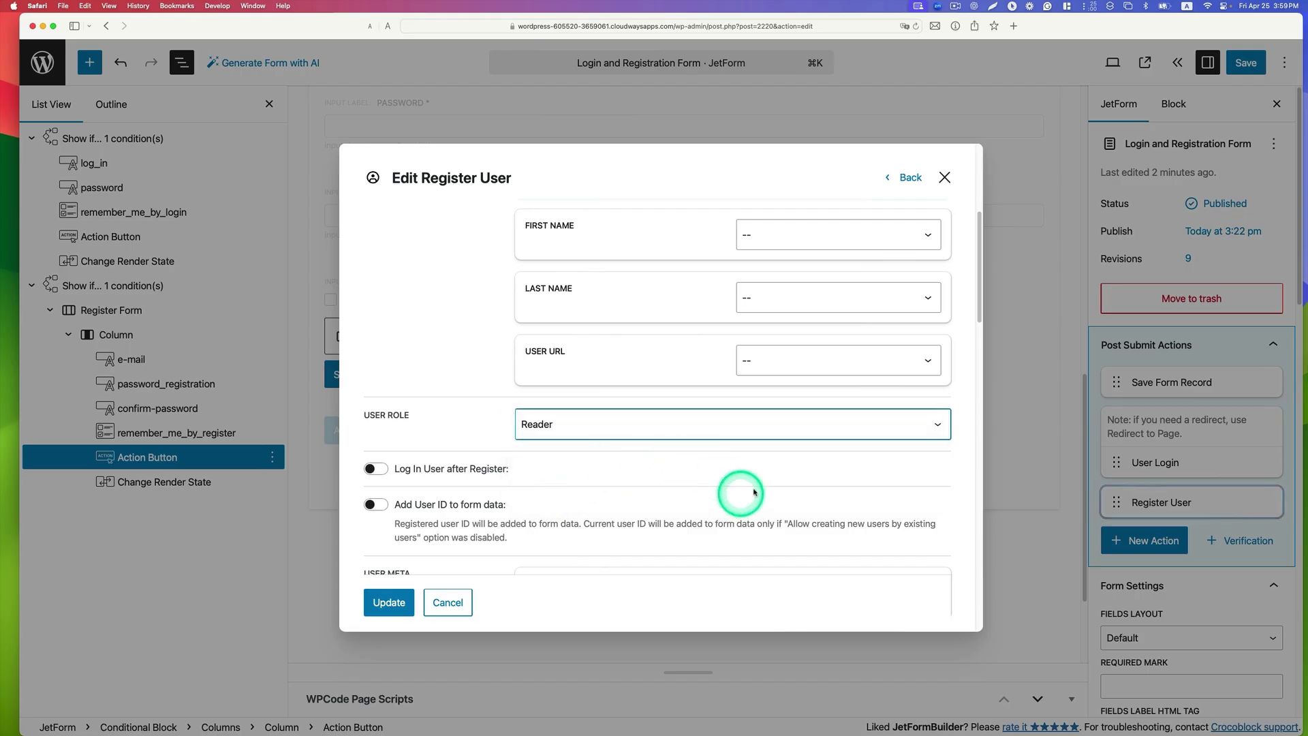
Log users in after registering, using remember_me_by_register as the remember me field, and update.
{"action": "scroll", "coordinate": [488, 475], "scroll_direction": "up", "scroll_amount": 1}
{"action": "scroll", "coordinate": [488, 475], "scroll_direction": "down", "scroll_amount": 3}
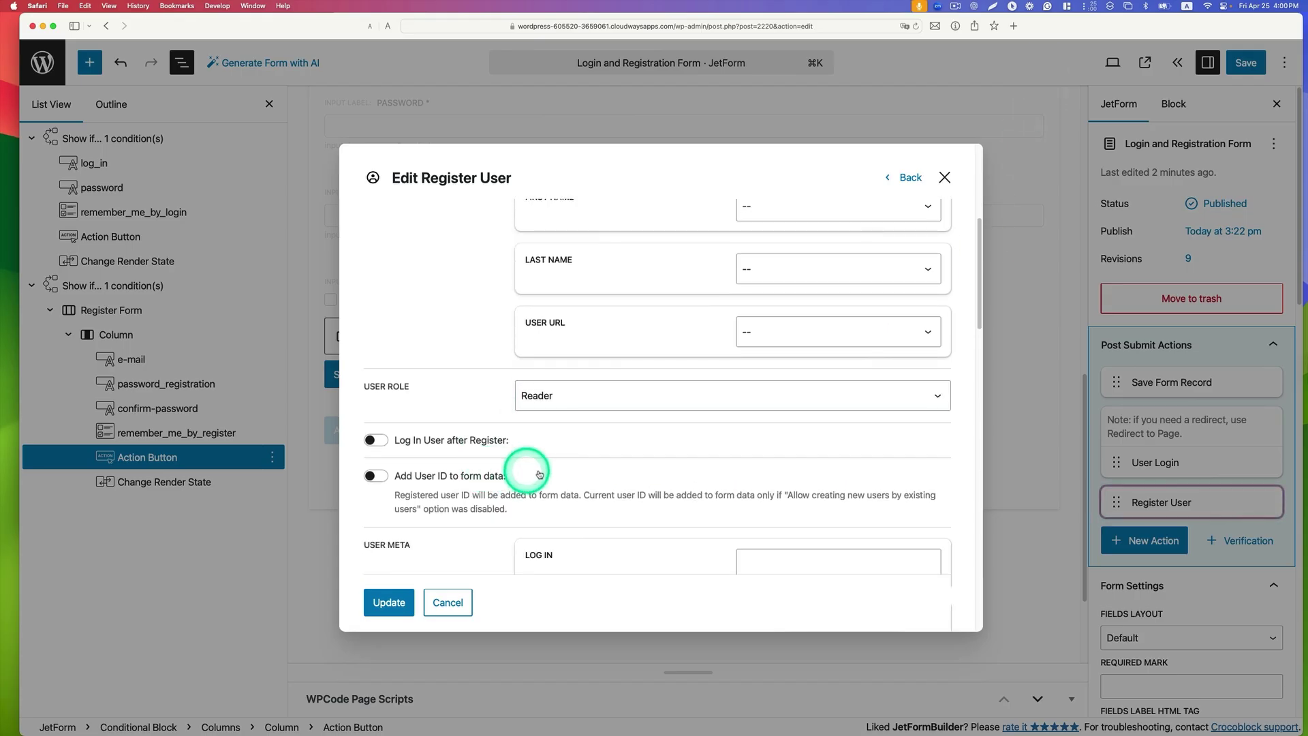
{"action": "scroll", "coordinate": [546, 473], "scroll_direction": "down", "scroll_amount": 3}
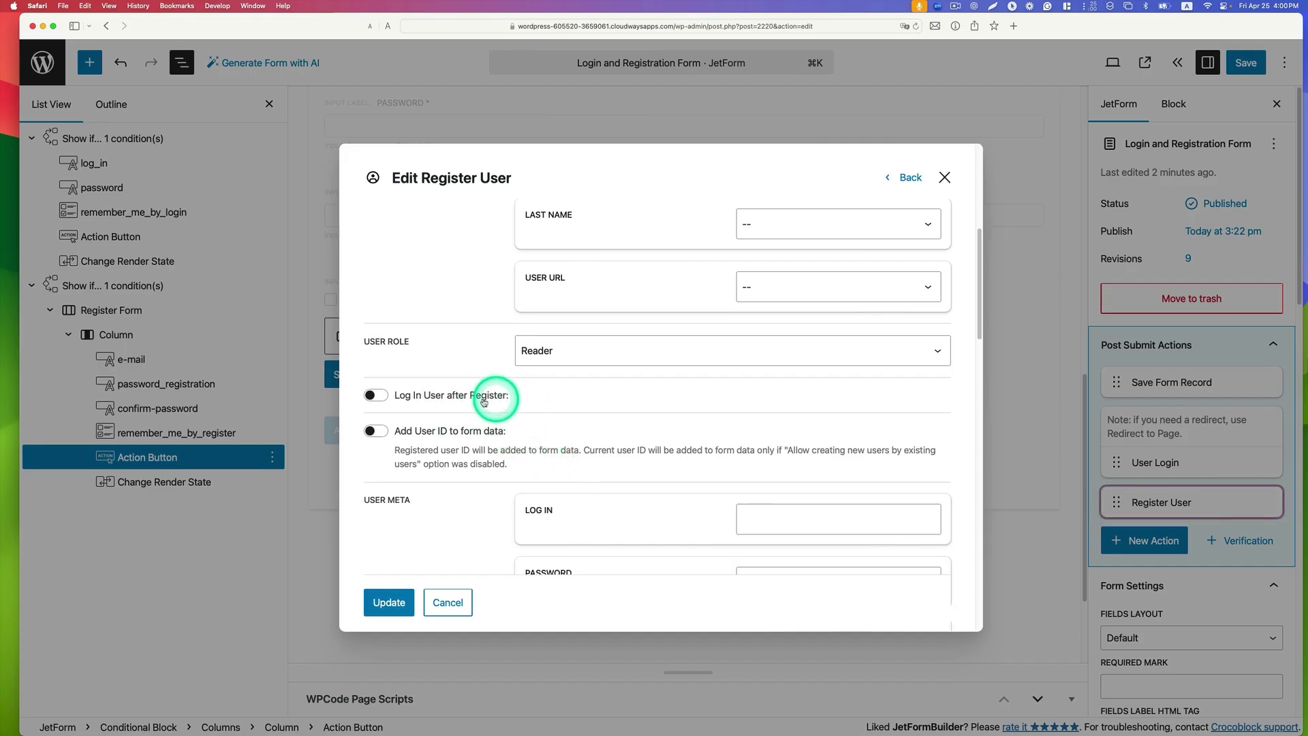
{"action": "left_click", "coordinate": [377, 396]}
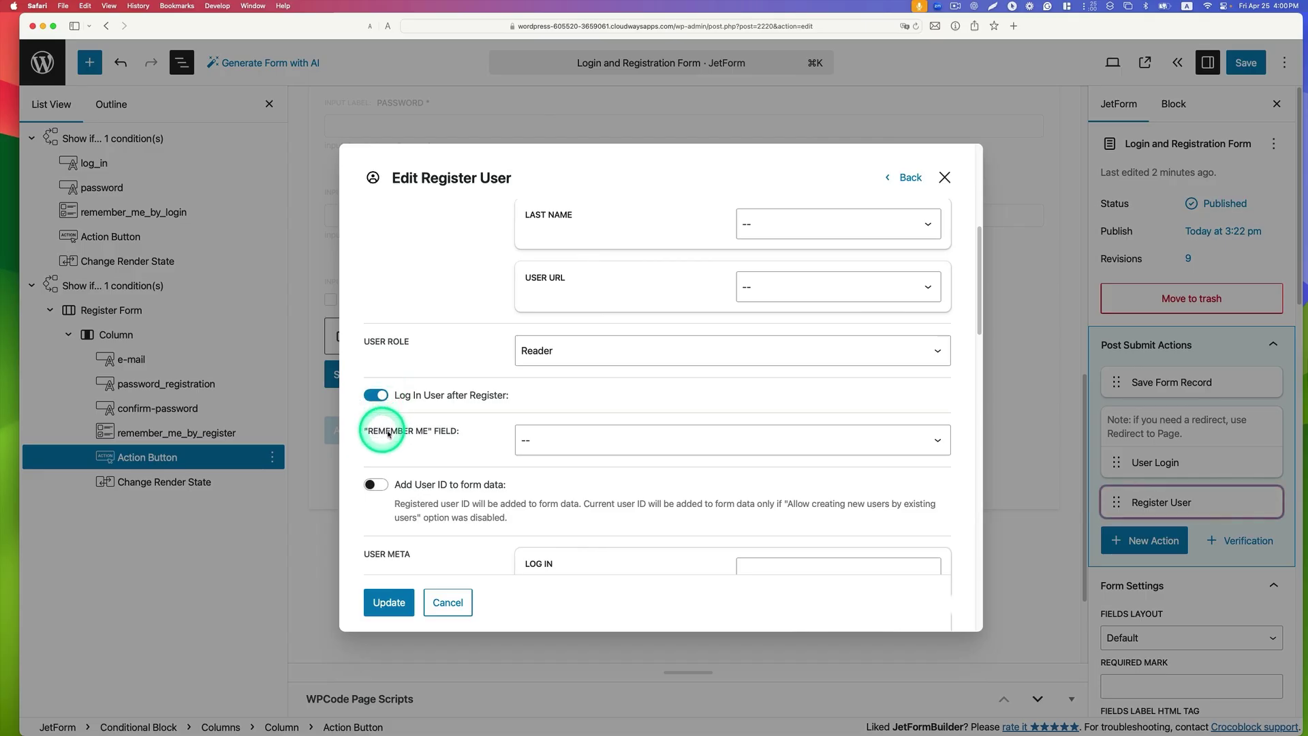
{"action": "left_click", "coordinate": [548, 439]}
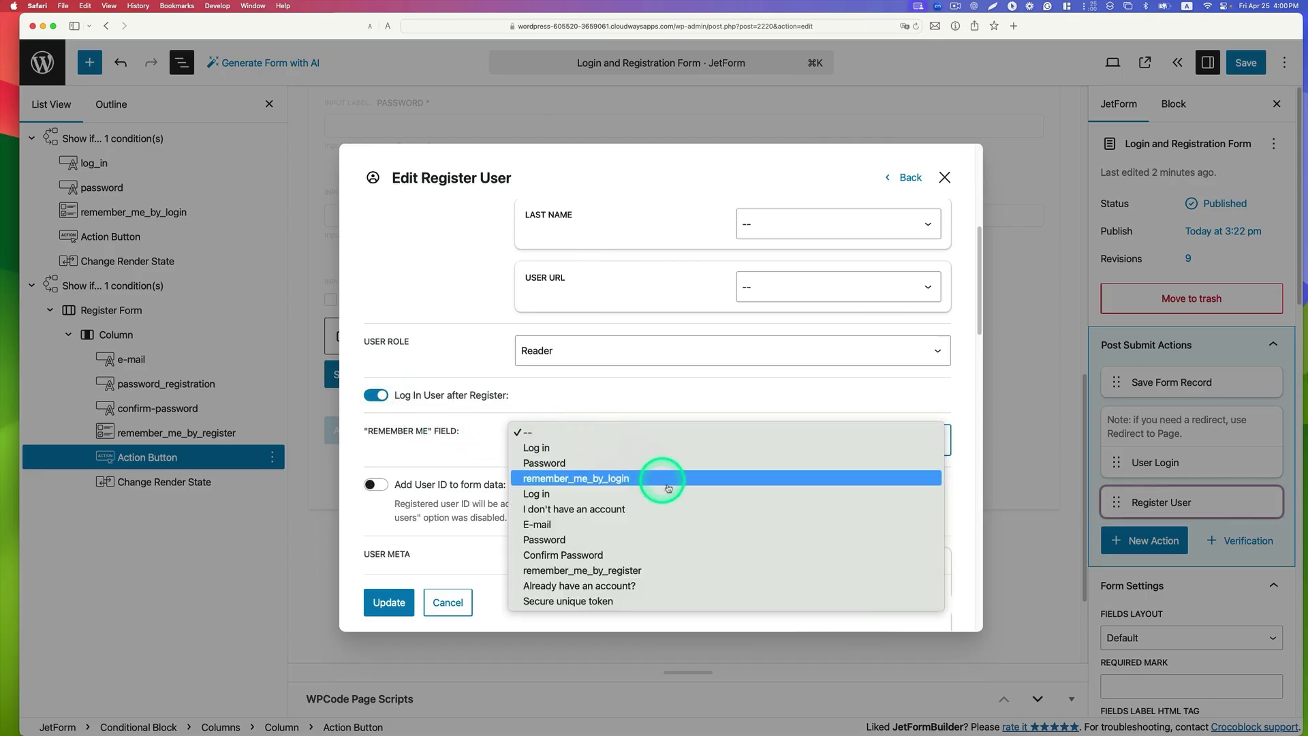
{"action": "left_click", "coordinate": [627, 573]}
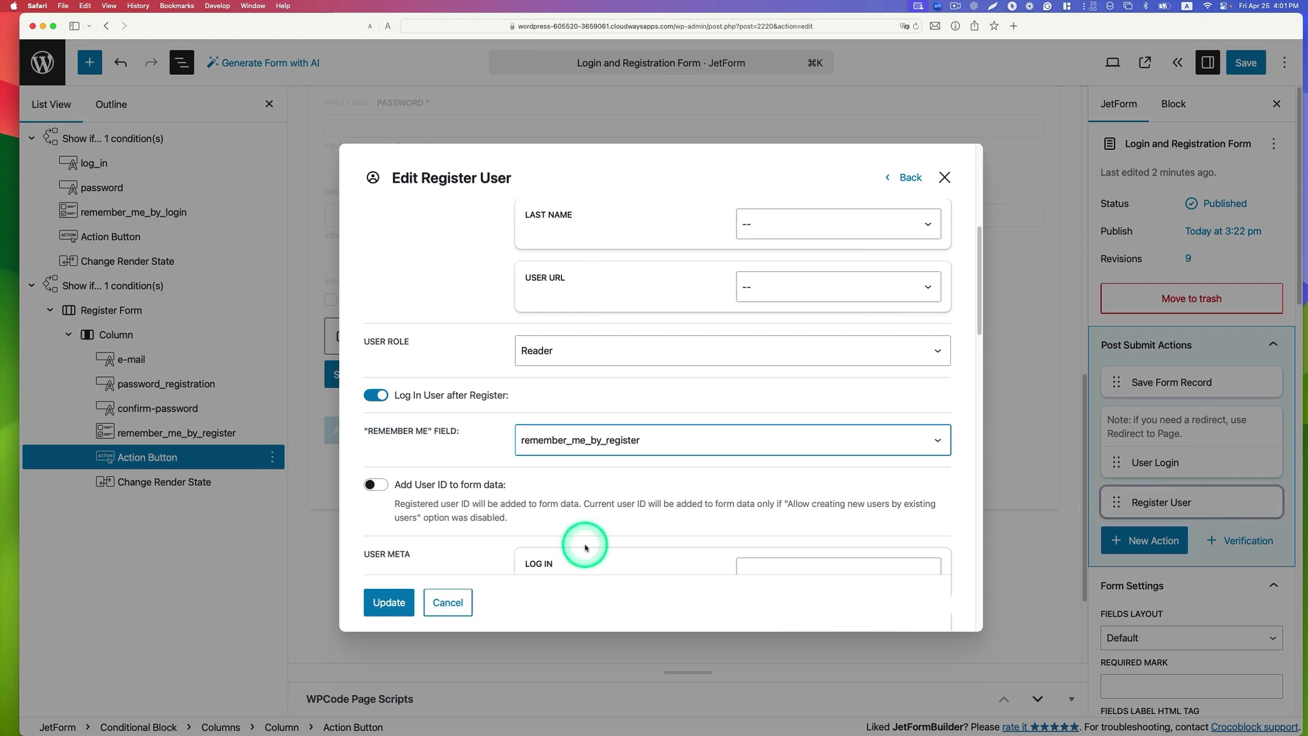
{"action": "scroll", "coordinate": [570, 496], "scroll_direction": "down", "scroll_amount": 2}
{"action": "left_click", "coordinate": [390, 602]}
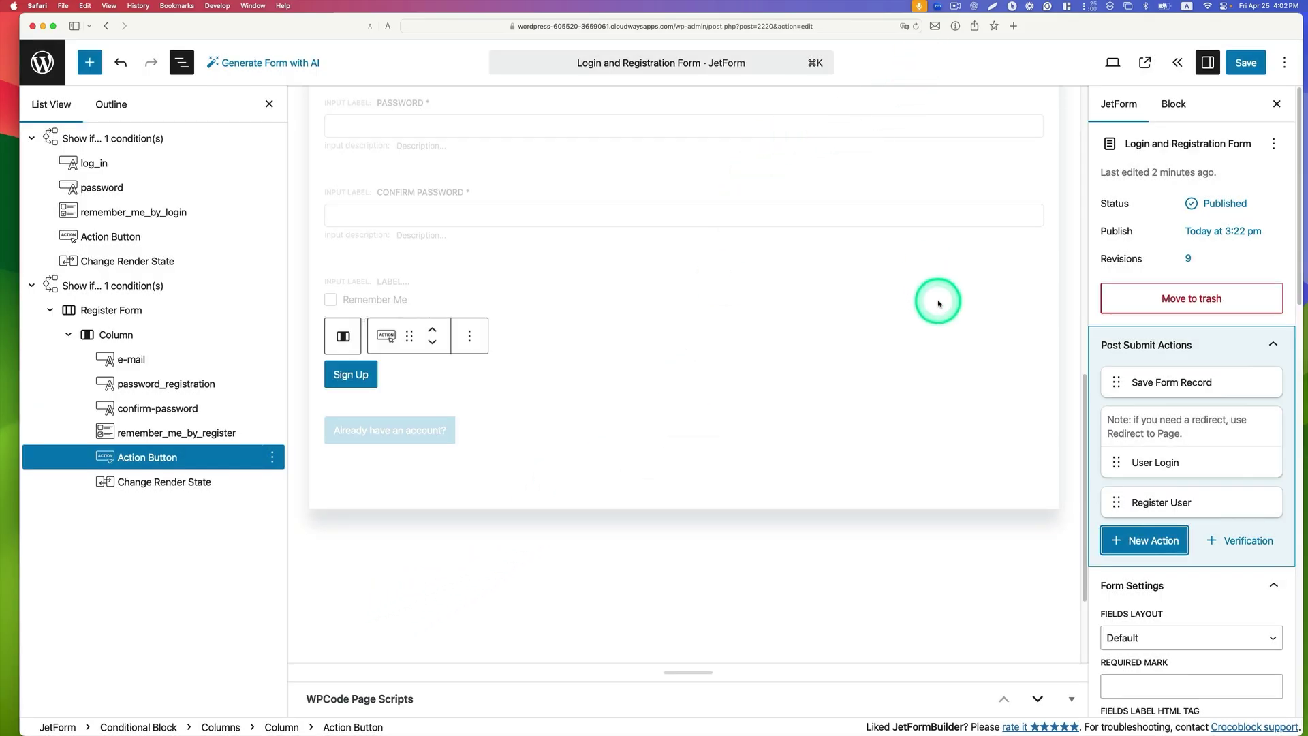
Open the Add new action dialog listing Send Email, User Login and Register User.
{"action": "left_click_drag", "start_coordinate": [913, 333], "coordinate": [619, 523]}
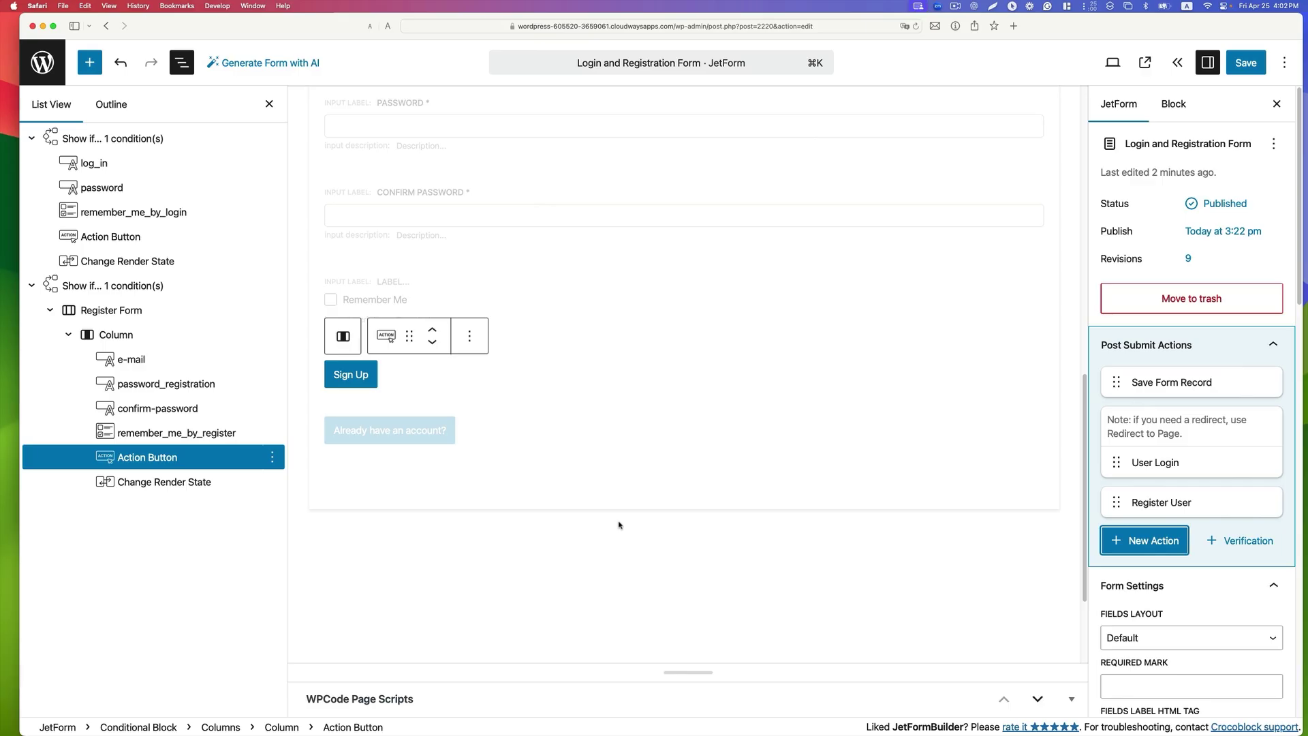
{"action": "left_click", "coordinate": [609, 514]}
{"action": "left_click", "coordinate": [605, 516]}
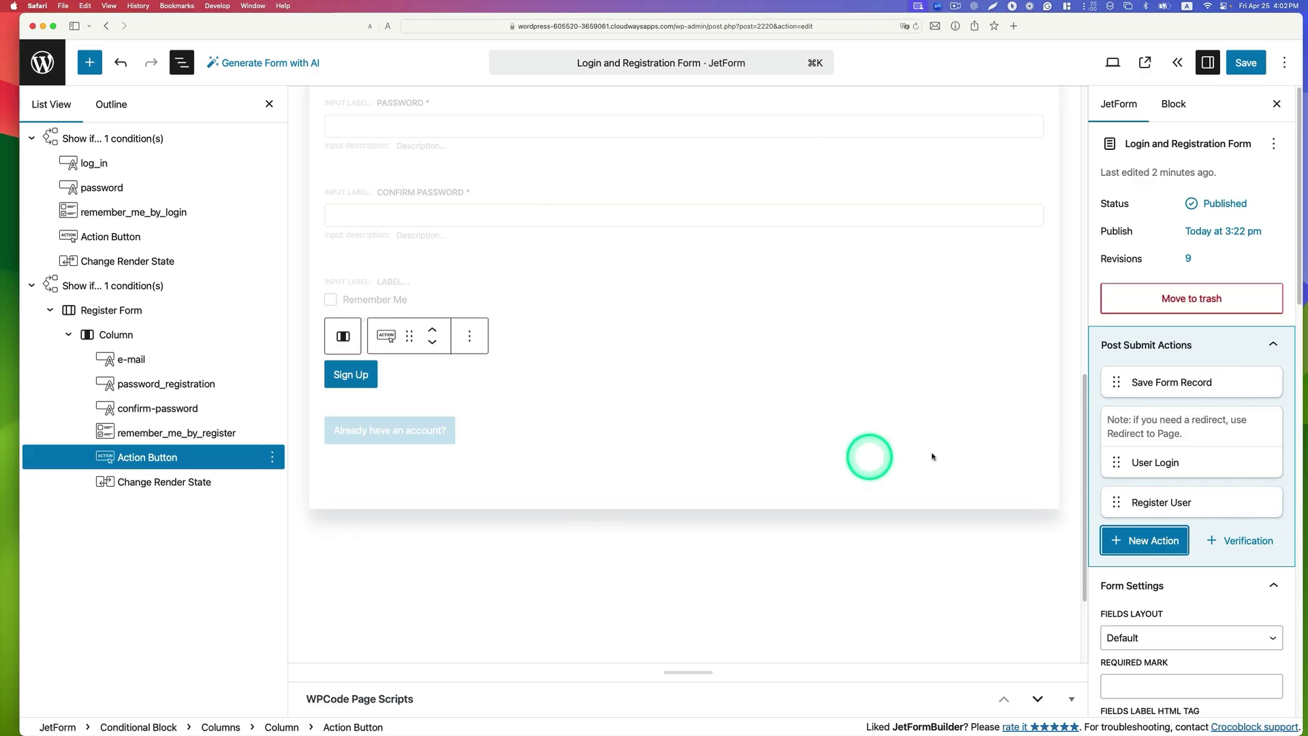
{"action": "left_click", "coordinate": [1150, 540]}
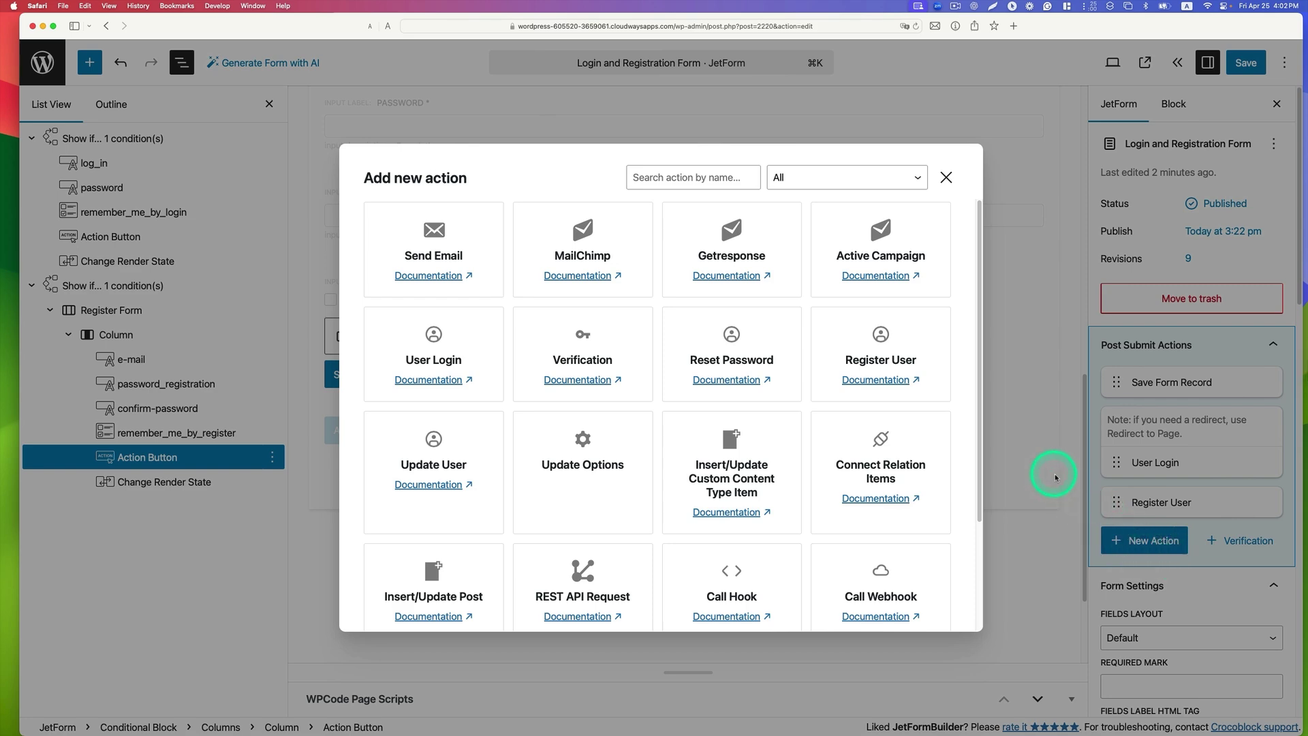
Add a Redirect to Page action that sends users to the static page Account.
{"action": "scroll", "coordinate": [941, 511], "scroll_direction": "down", "scroll_amount": 3}
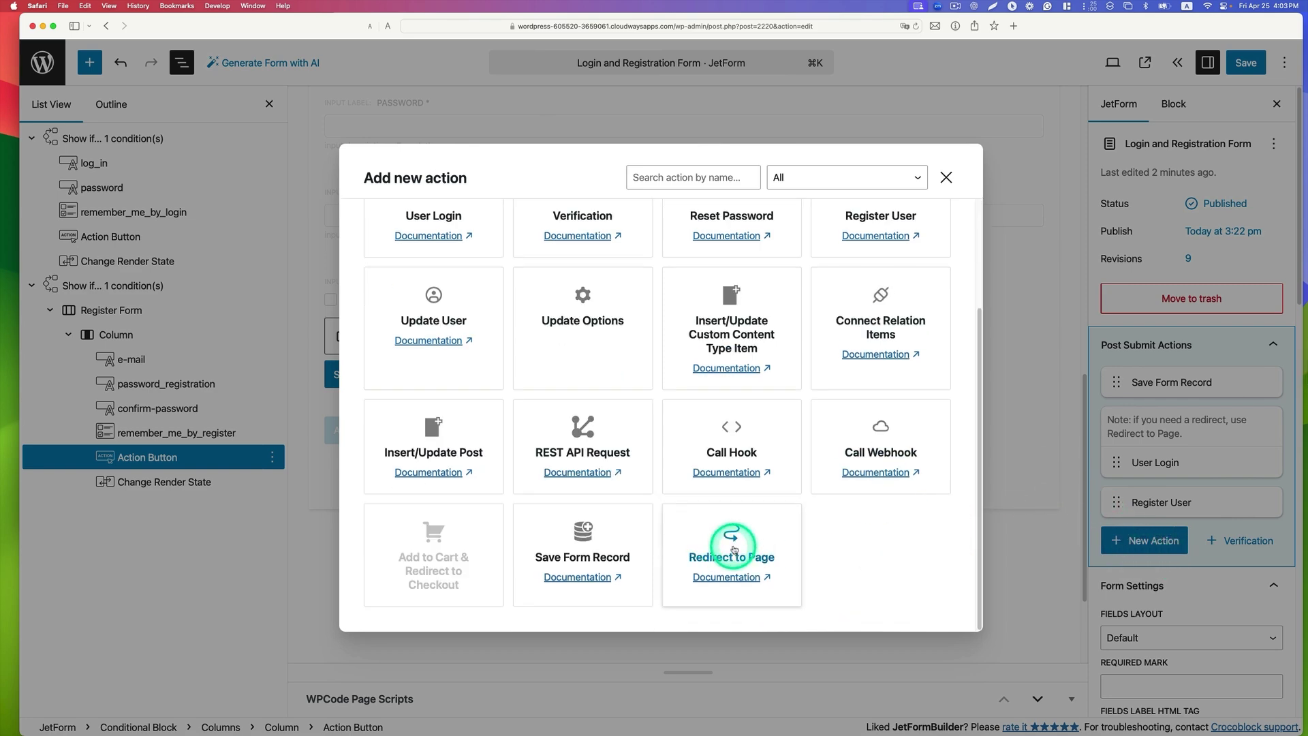
{"action": "left_click", "coordinate": [734, 549]}
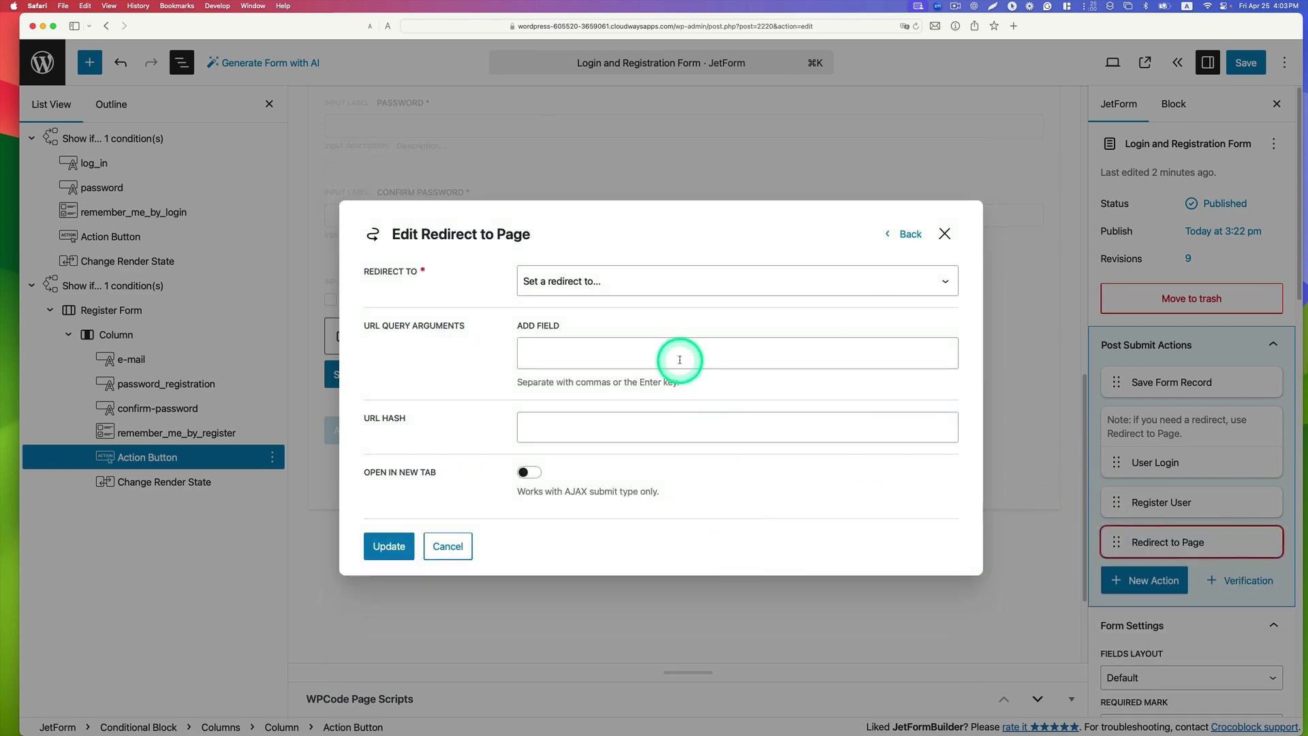
{"action": "left_click", "coordinate": [627, 282]}
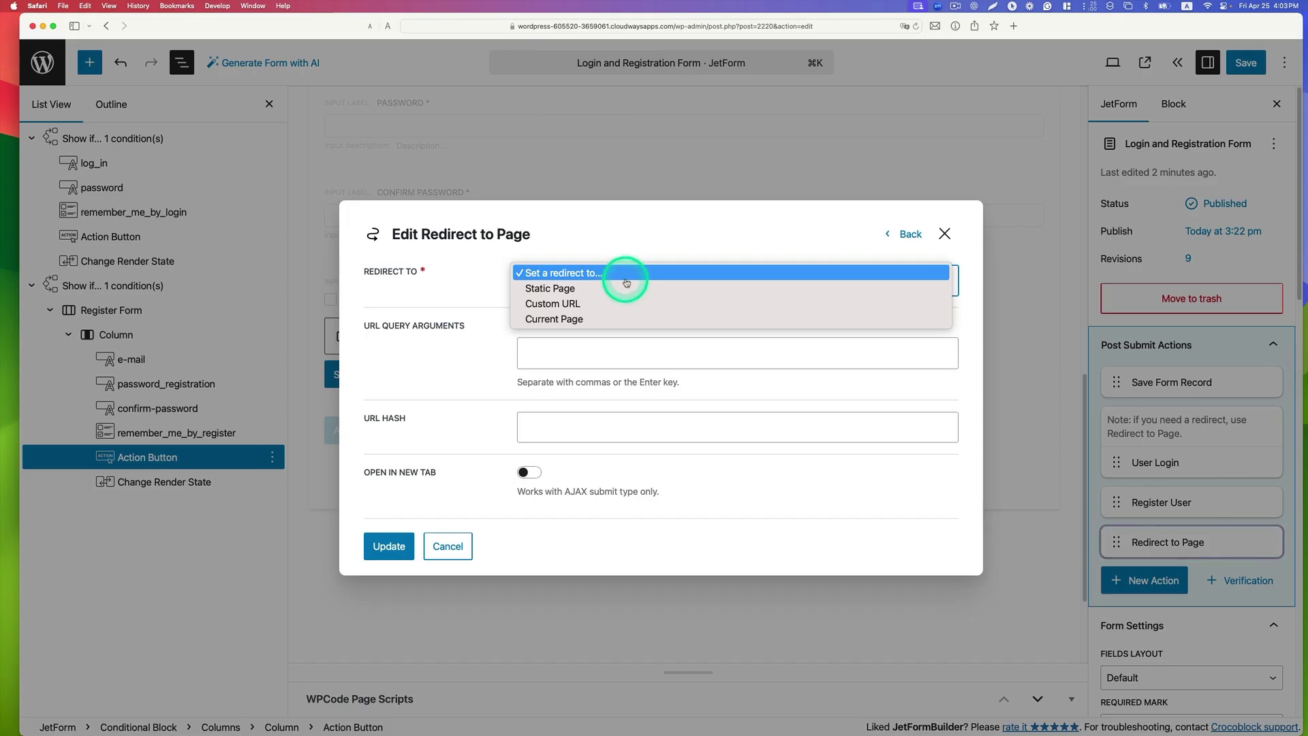
{"action": "left_click", "coordinate": [585, 287]}
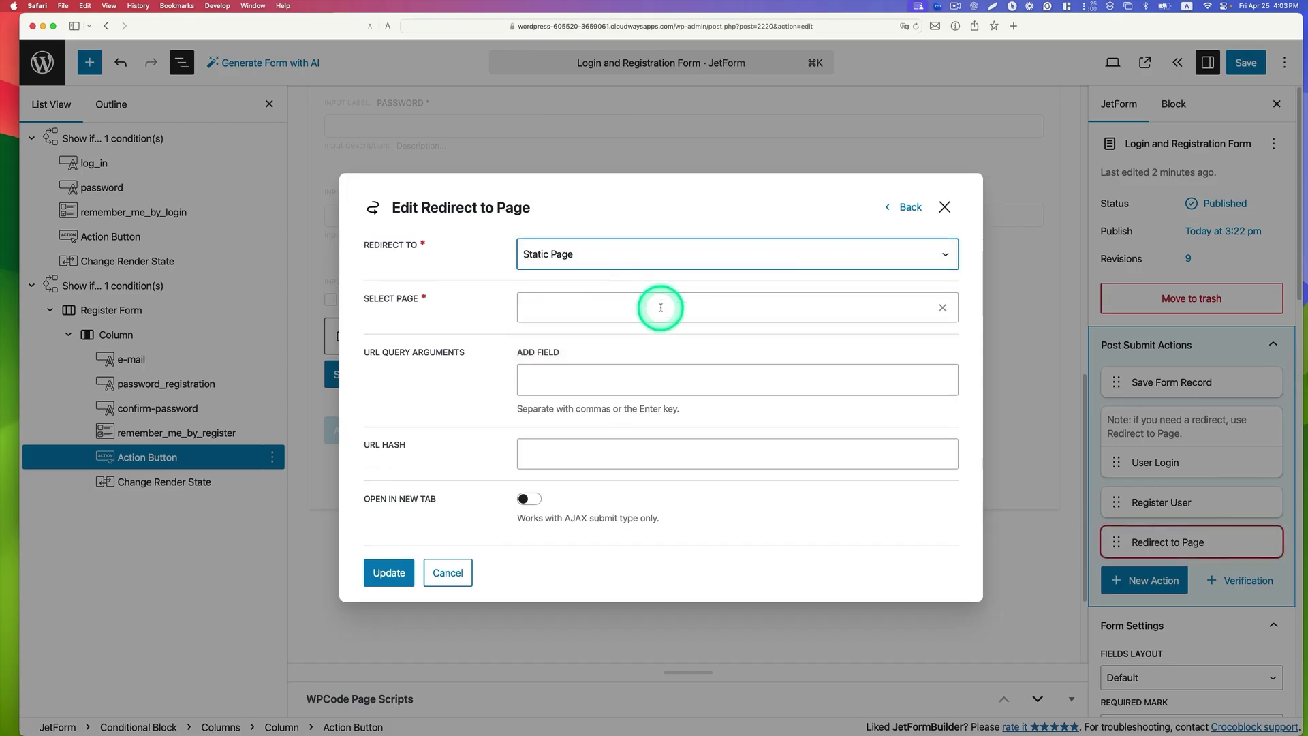
{"action": "left_click", "coordinate": [658, 306]}
{"action": "type", "text": "accoun"}
{"action": "left_click", "coordinate": [574, 324]}
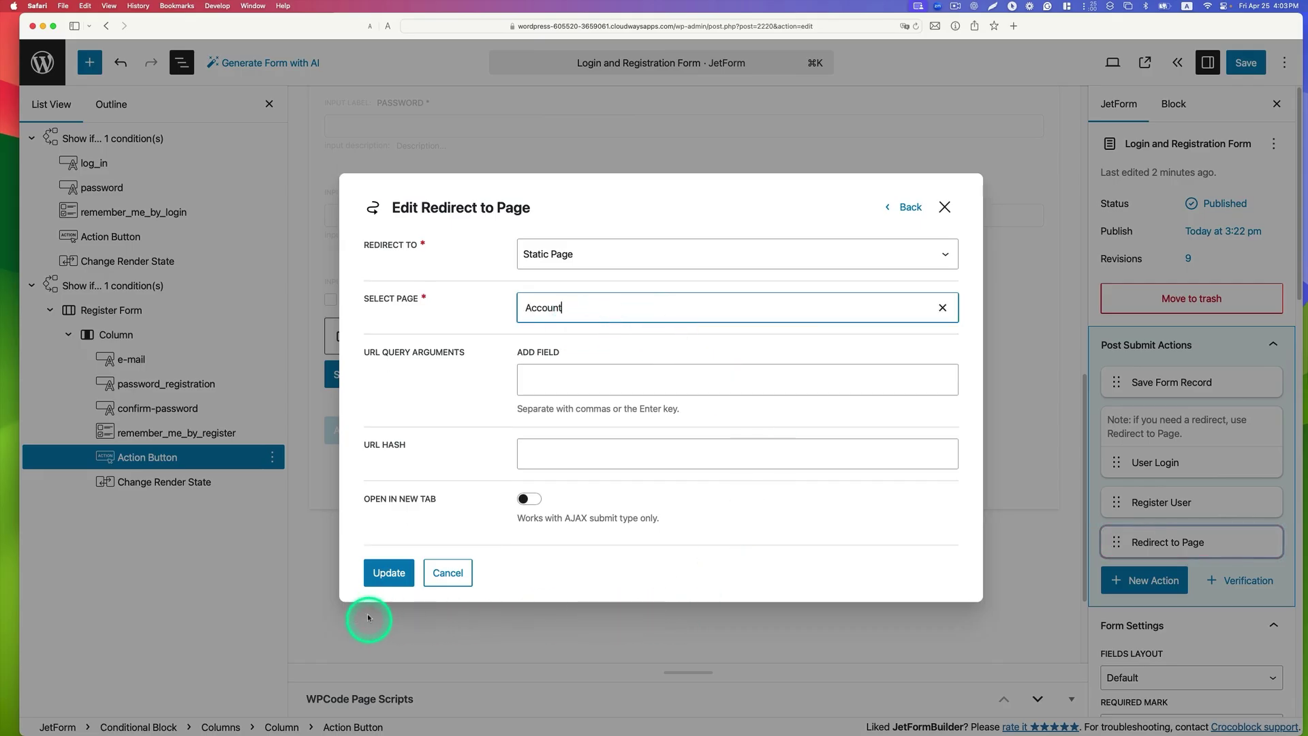
{"action": "left_click", "coordinate": [385, 576]}
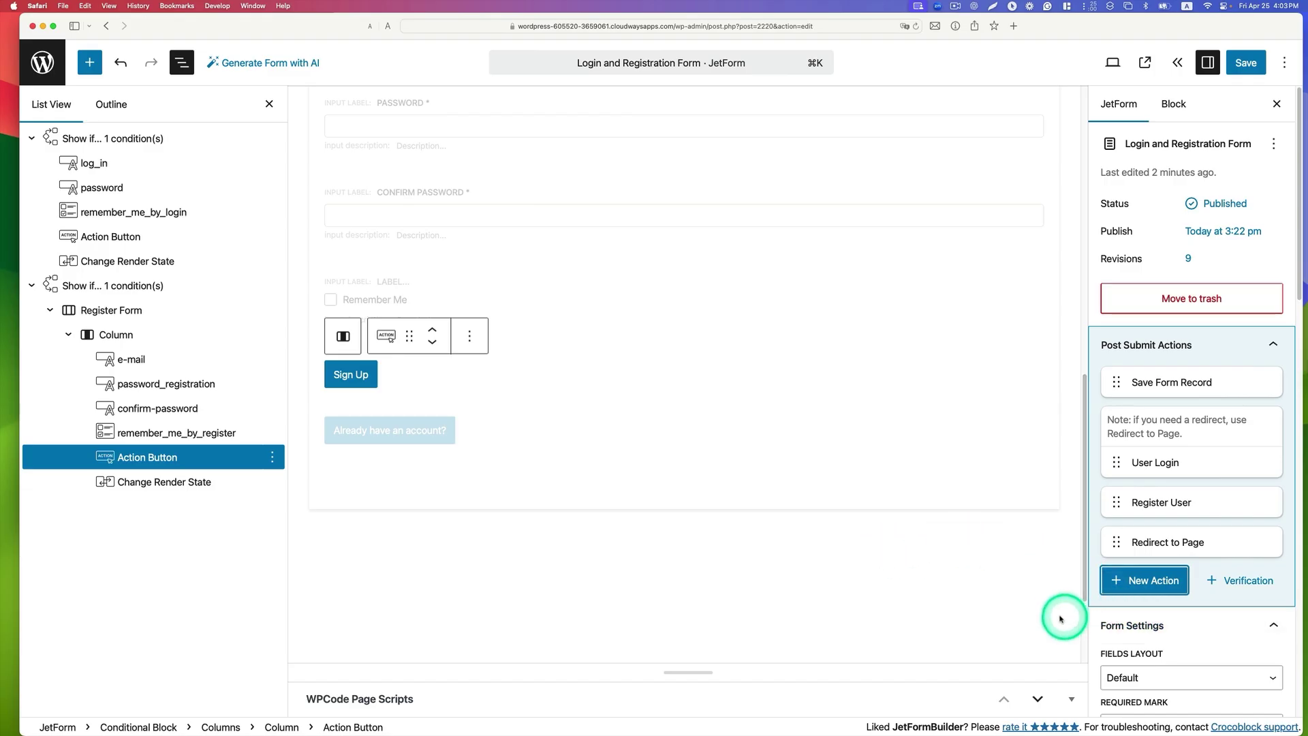
Add a second Redirect to Page action targeting the static page Account.
{"action": "left_click", "coordinate": [1130, 587]}
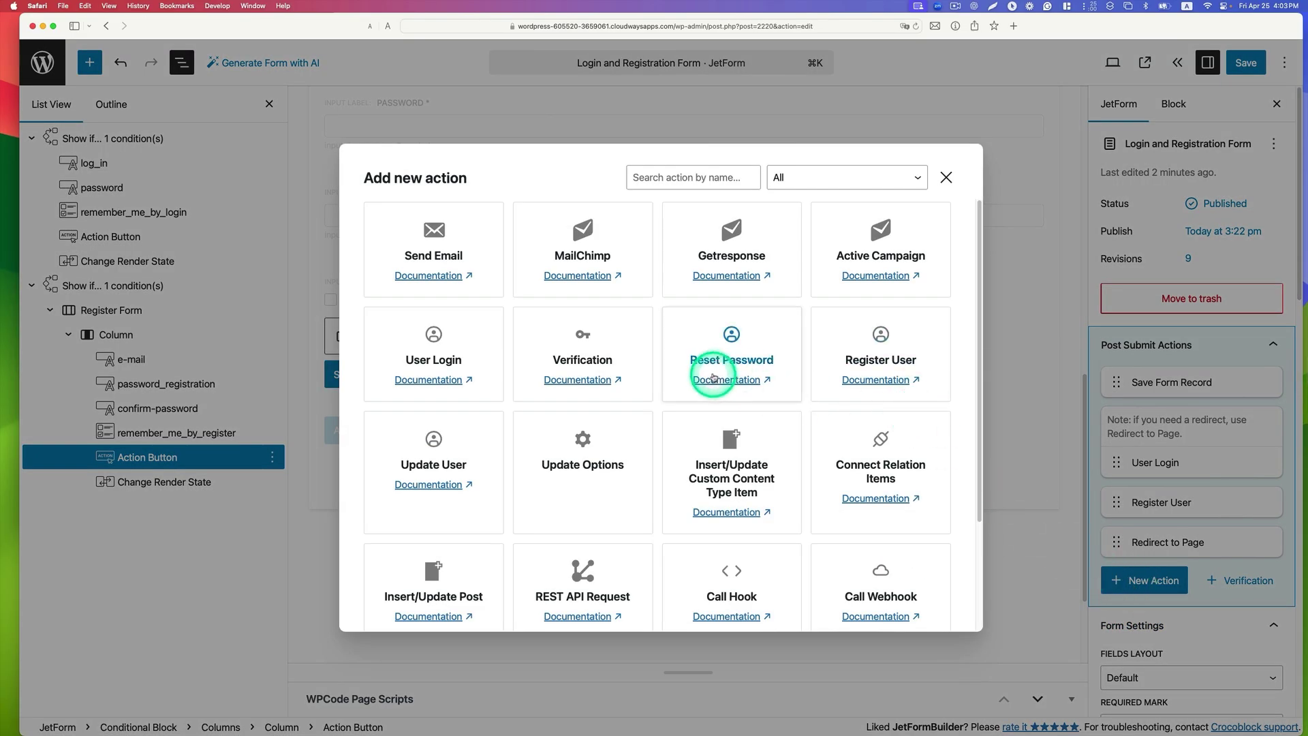
{"action": "scroll", "coordinate": [885, 477], "scroll_direction": "down", "scroll_amount": 3}
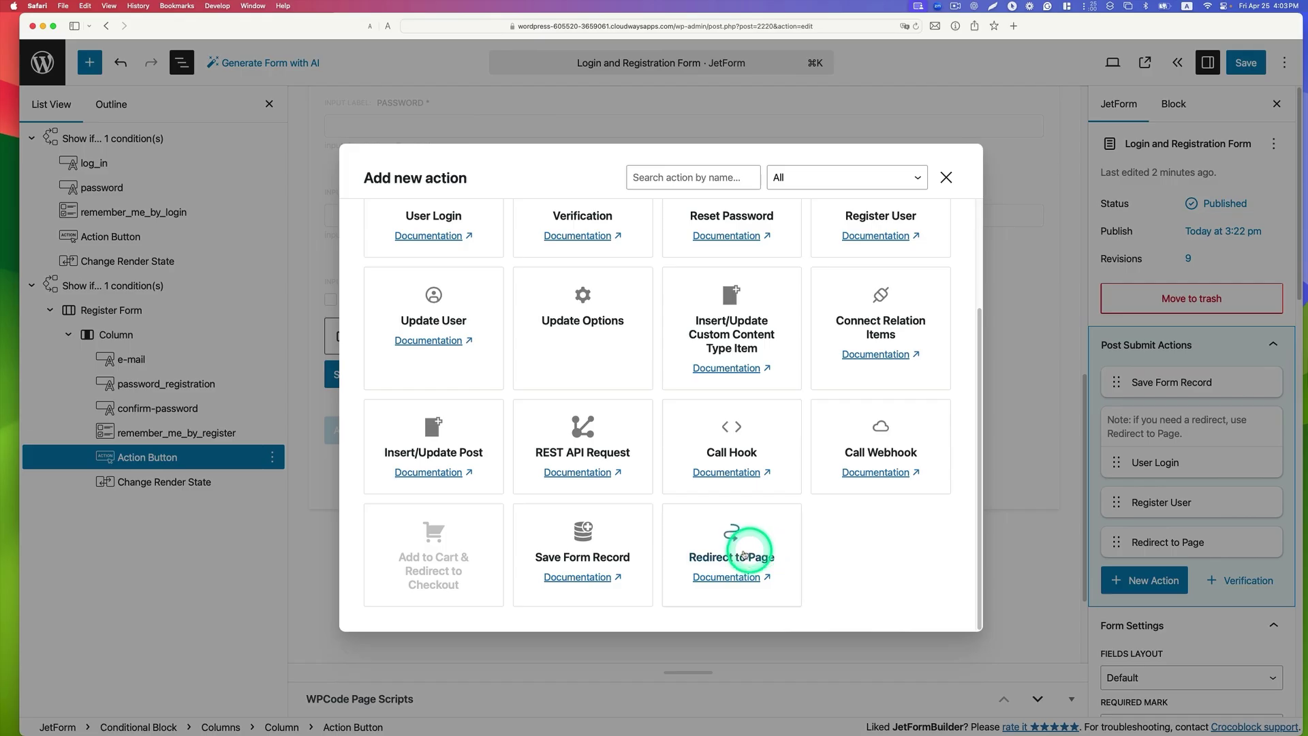
{"action": "left_click", "coordinate": [746, 551]}
{"action": "left_click", "coordinate": [599, 281]}
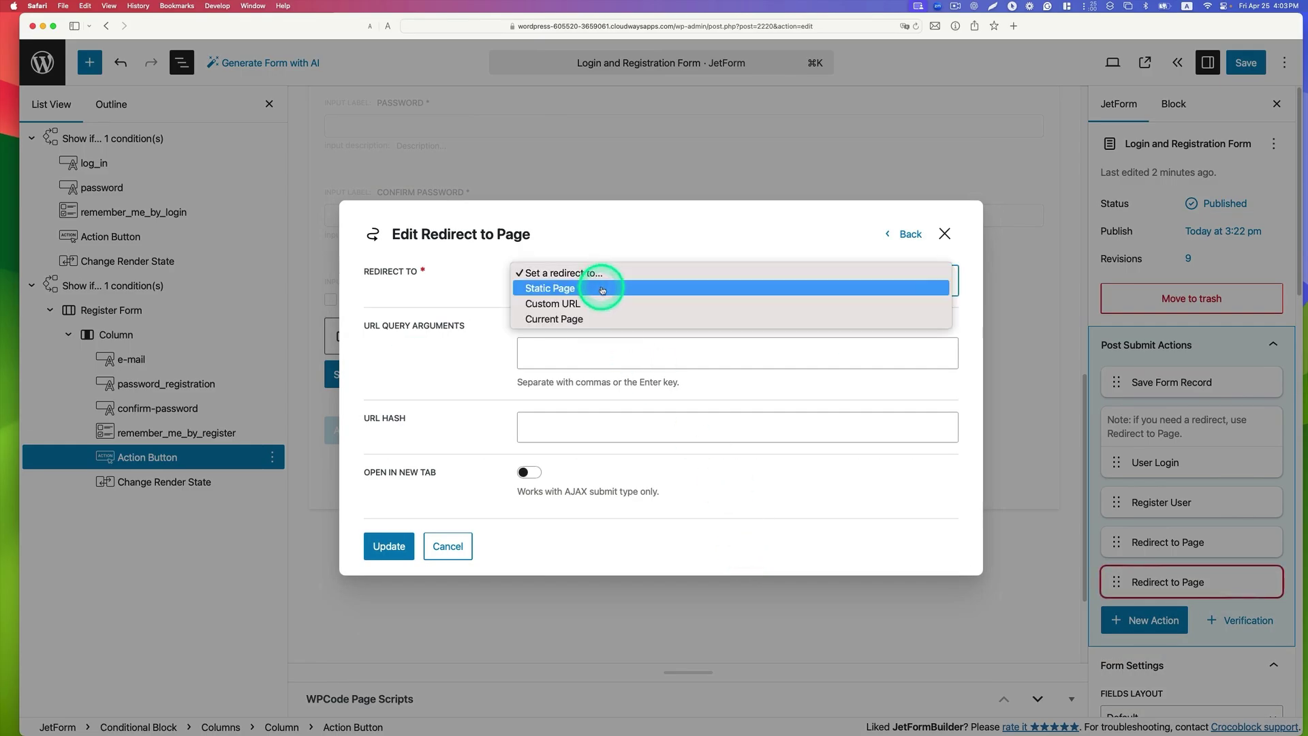
{"action": "left_click", "coordinate": [603, 287]}
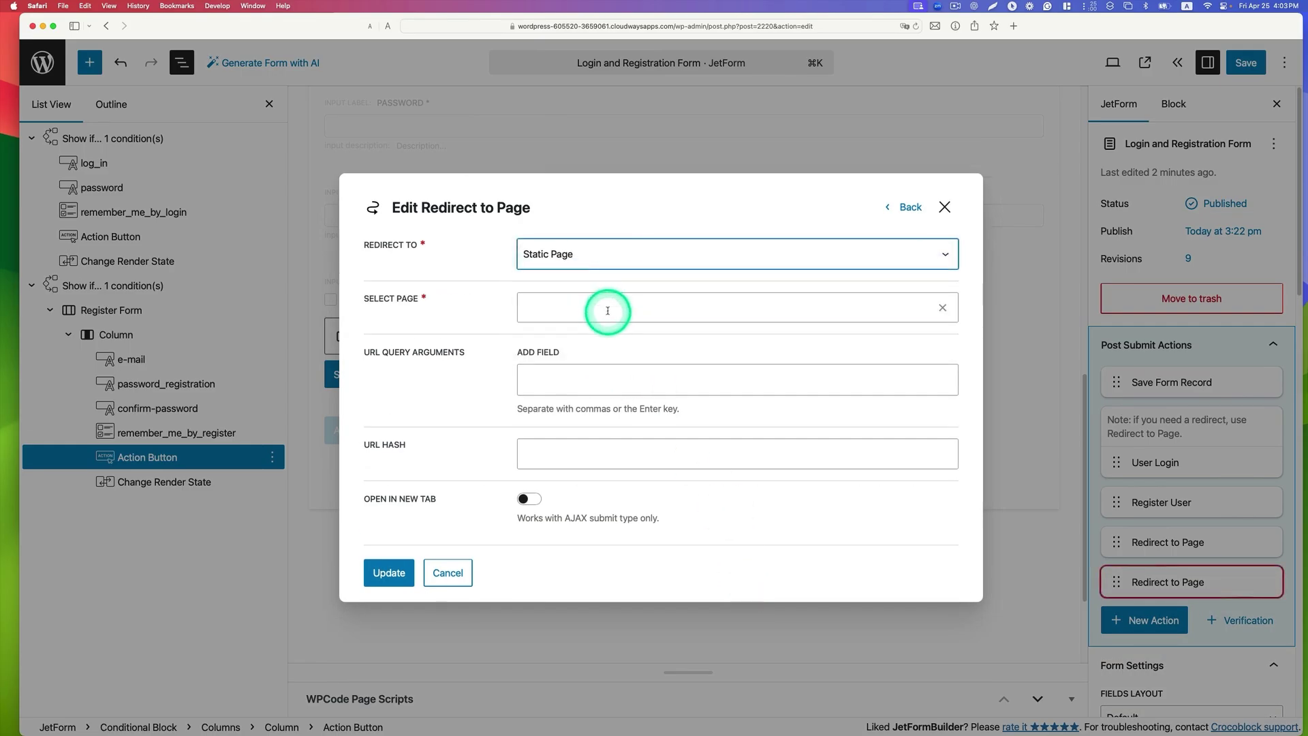
{"action": "left_click", "coordinate": [605, 314]}
{"action": "type", "text": "accoun"}
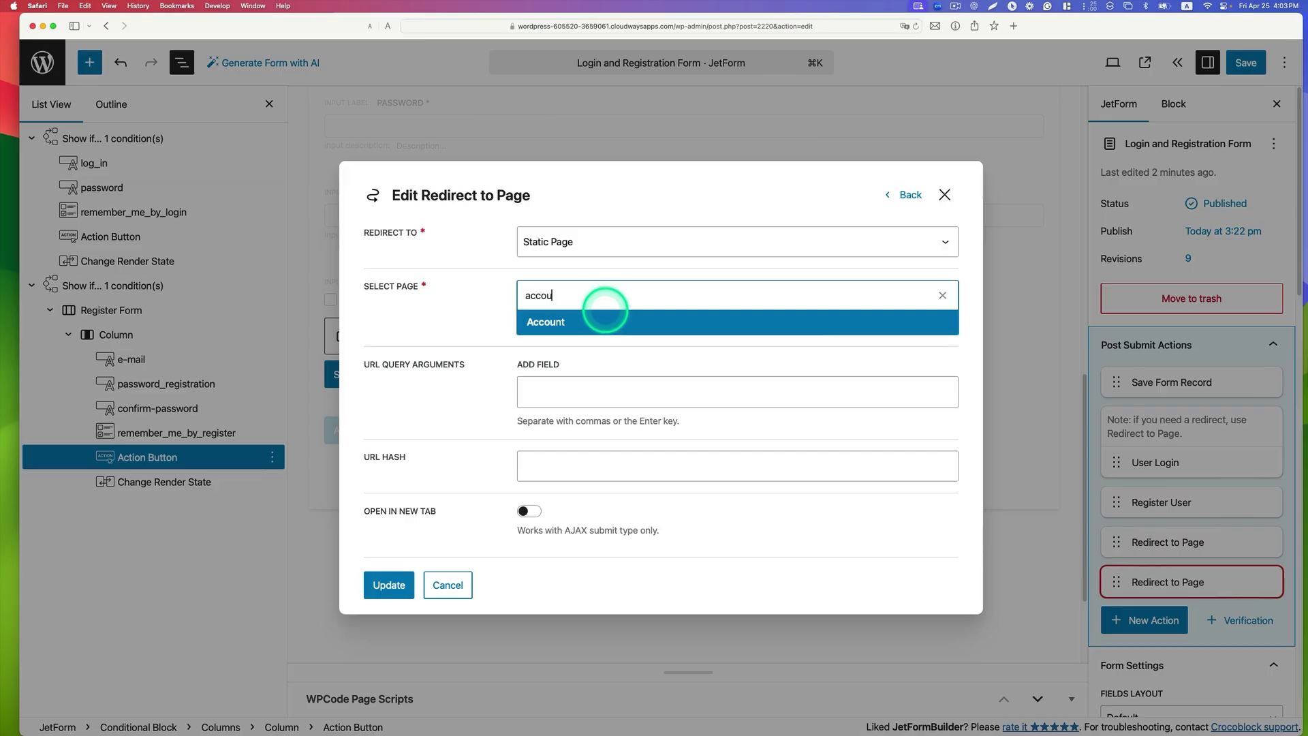
{"action": "left_click", "coordinate": [556, 319]}
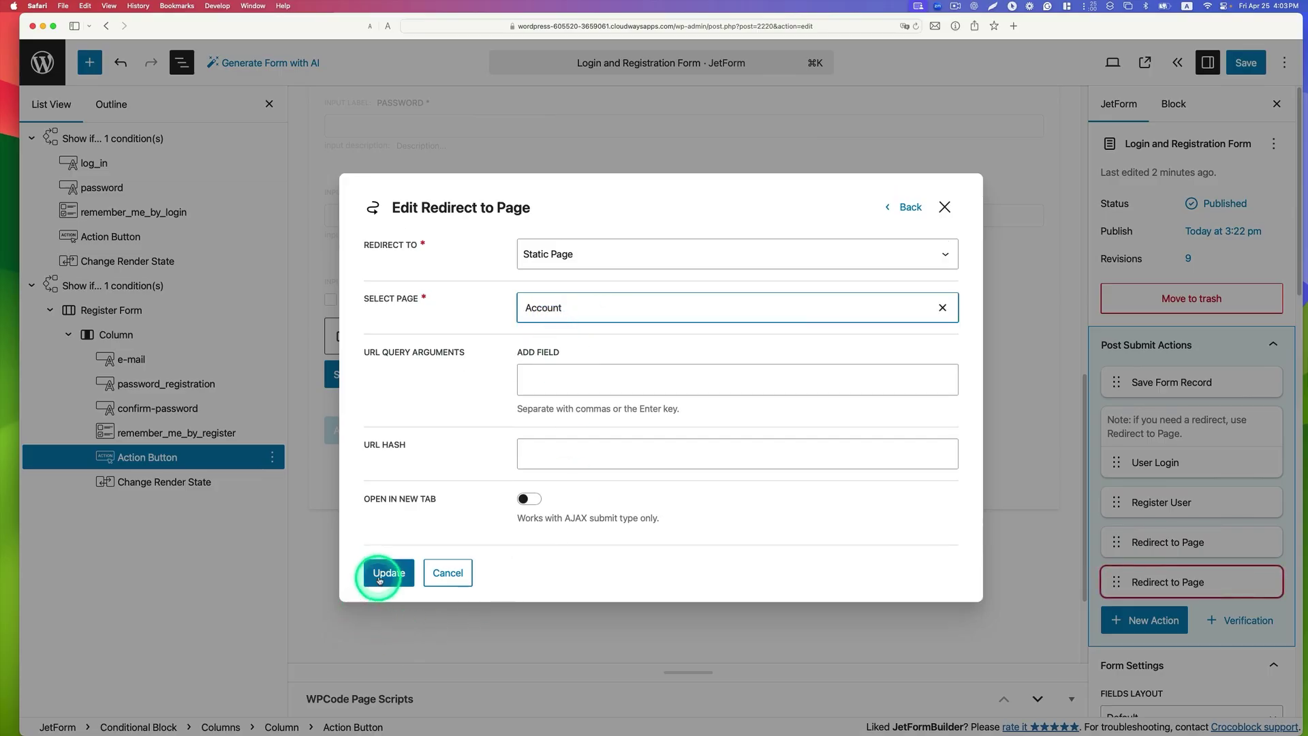
{"action": "left_click", "coordinate": [387, 585]}
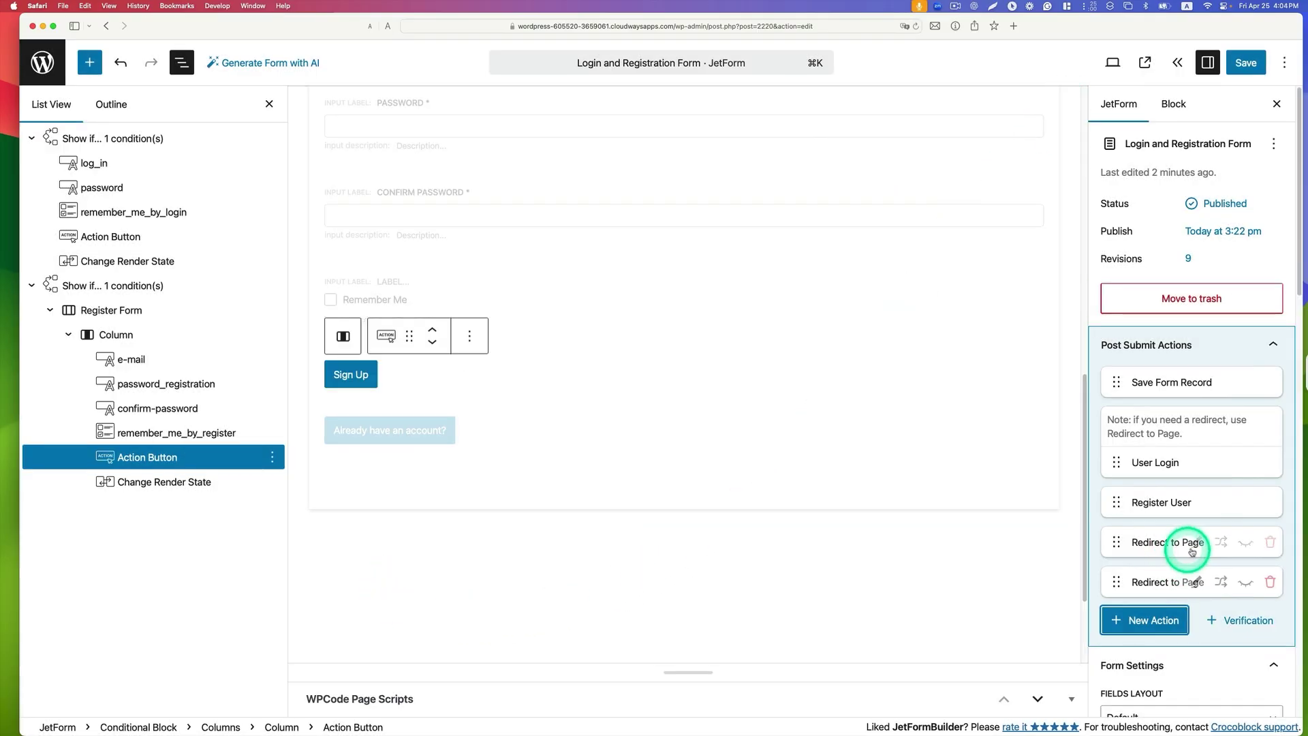
Move the new Redirect to Page above Register User and save the form.
{"action": "left_click_drag", "start_coordinate": [1118, 543], "coordinate": [1113, 488]}
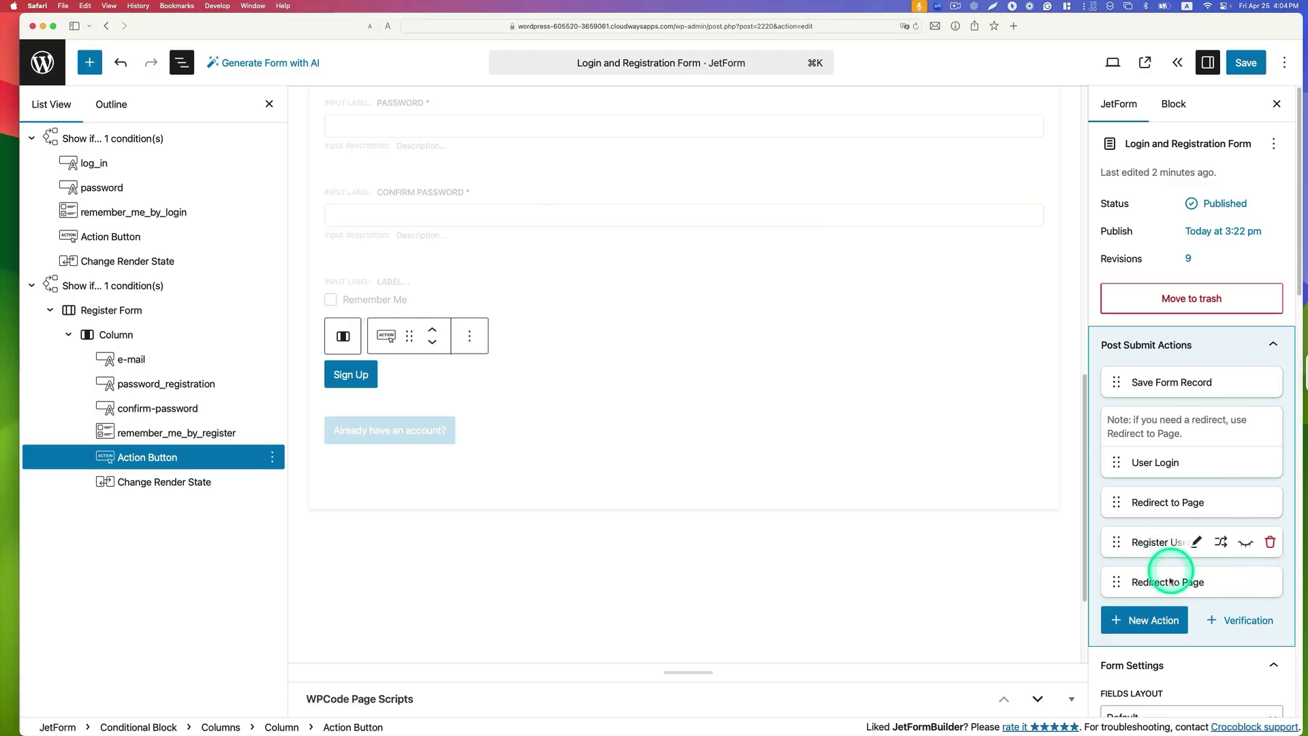
{"action": "key", "text": "super+s"}
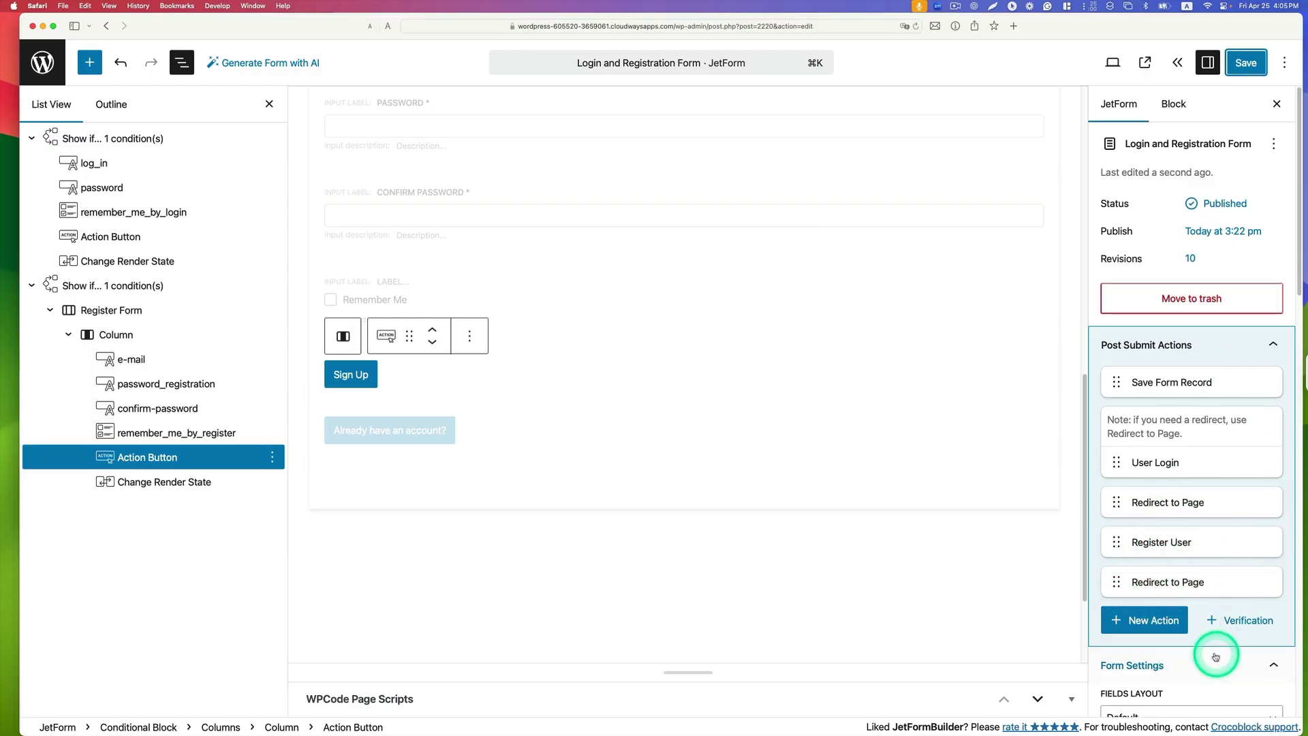
{"action": "left_click", "coordinate": [1165, 621]}
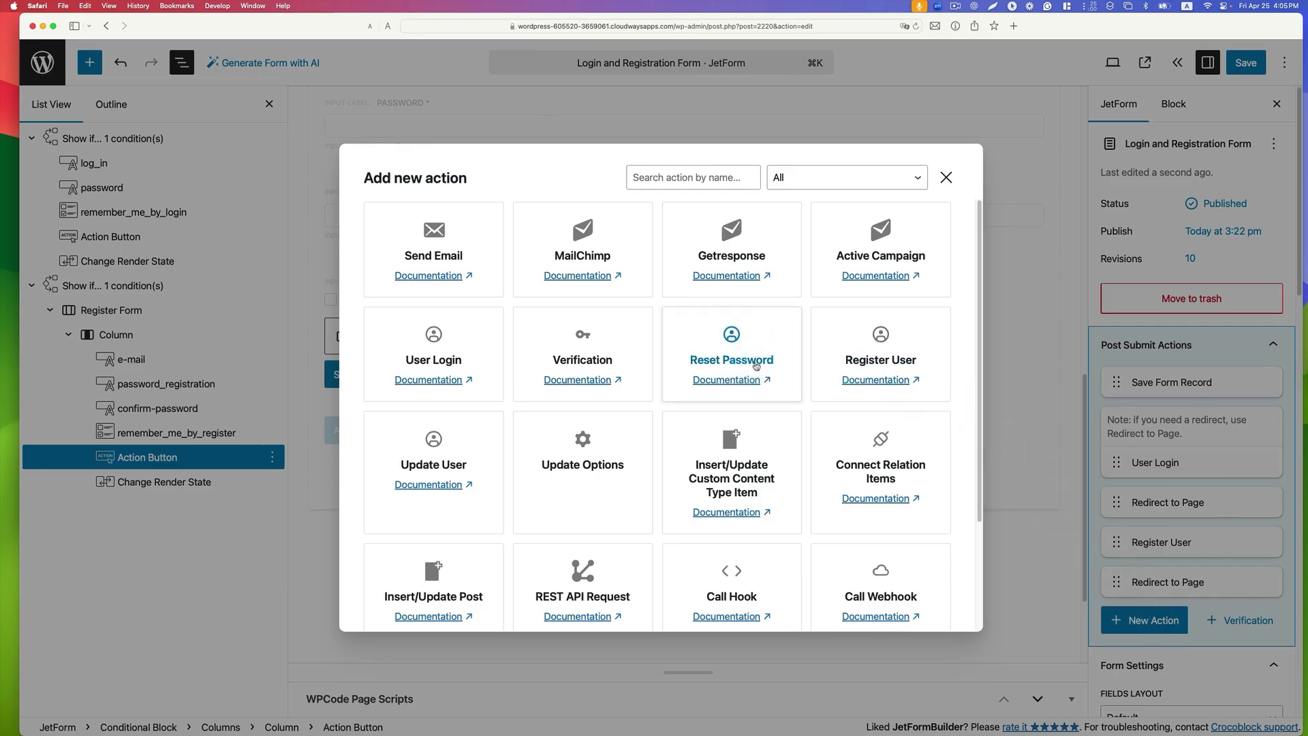
Add a Send Email action addressed to the form's E-mail field.
{"action": "left_click", "coordinate": [754, 447]}
{"action": "scroll", "coordinate": [754, 448], "scroll_direction": "down", "scroll_amount": 1}
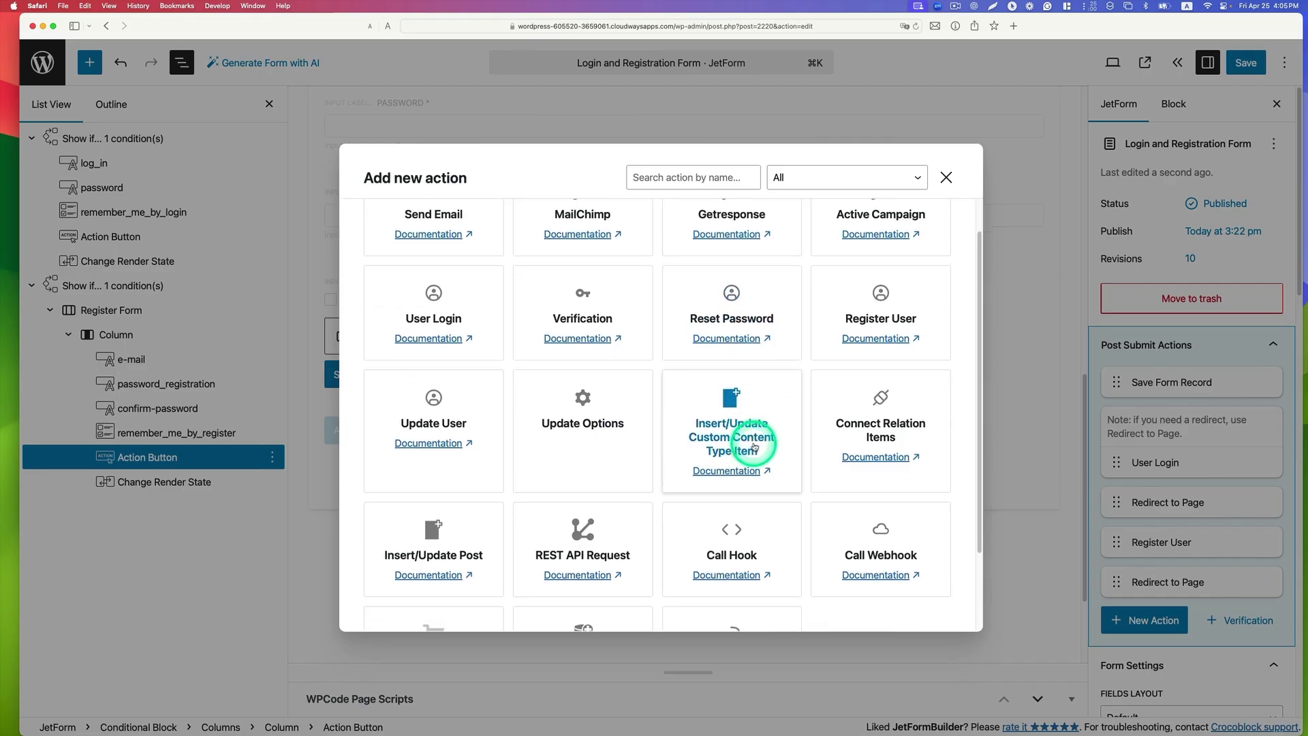
{"action": "scroll", "coordinate": [754, 447], "scroll_direction": "down", "scroll_amount": 3}
{"action": "scroll", "coordinate": [760, 440], "scroll_direction": "up", "scroll_amount": 4}
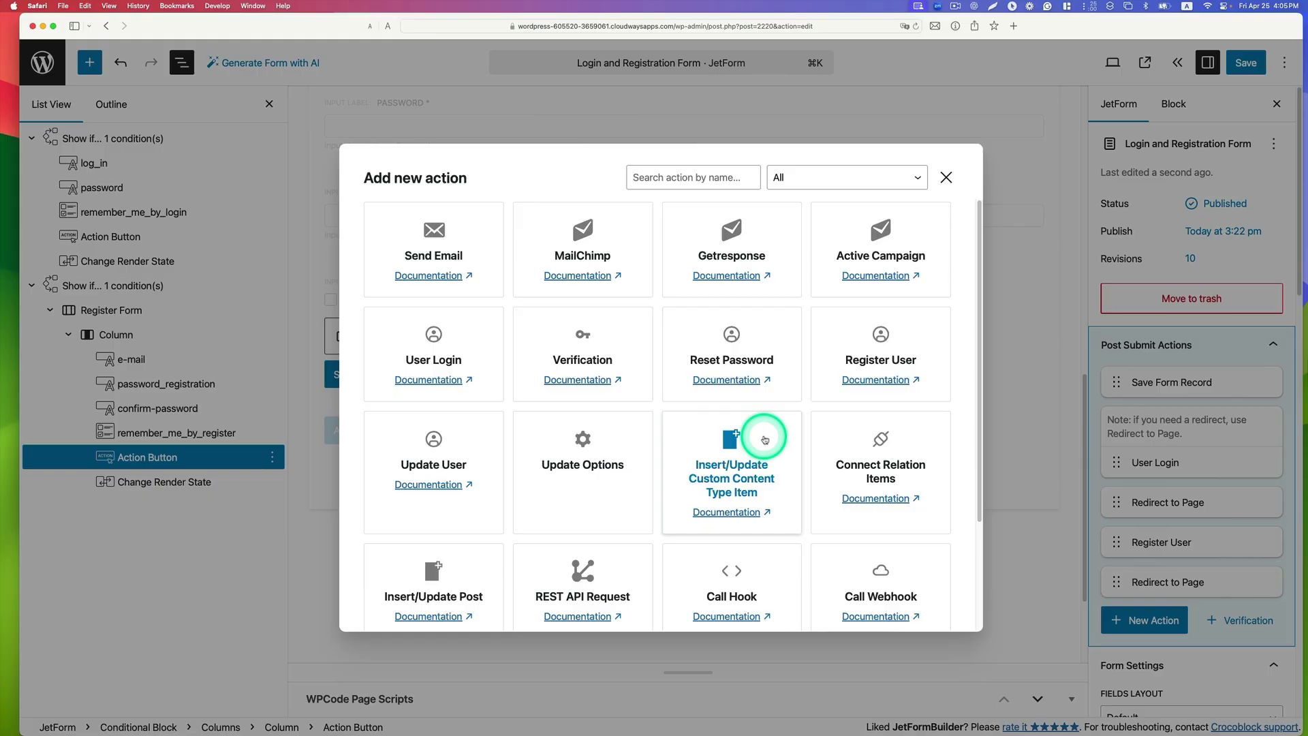
{"action": "left_click", "coordinate": [434, 257]}
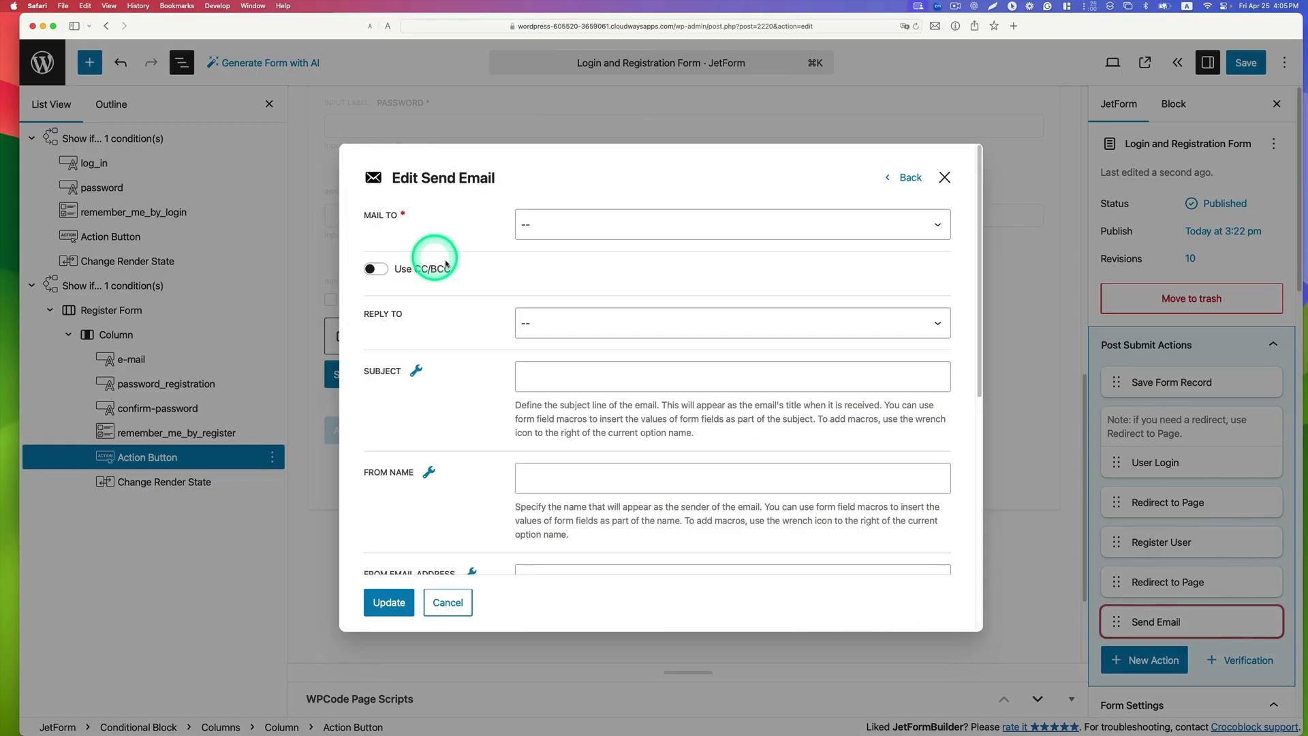
{"action": "left_click", "coordinate": [556, 229]}
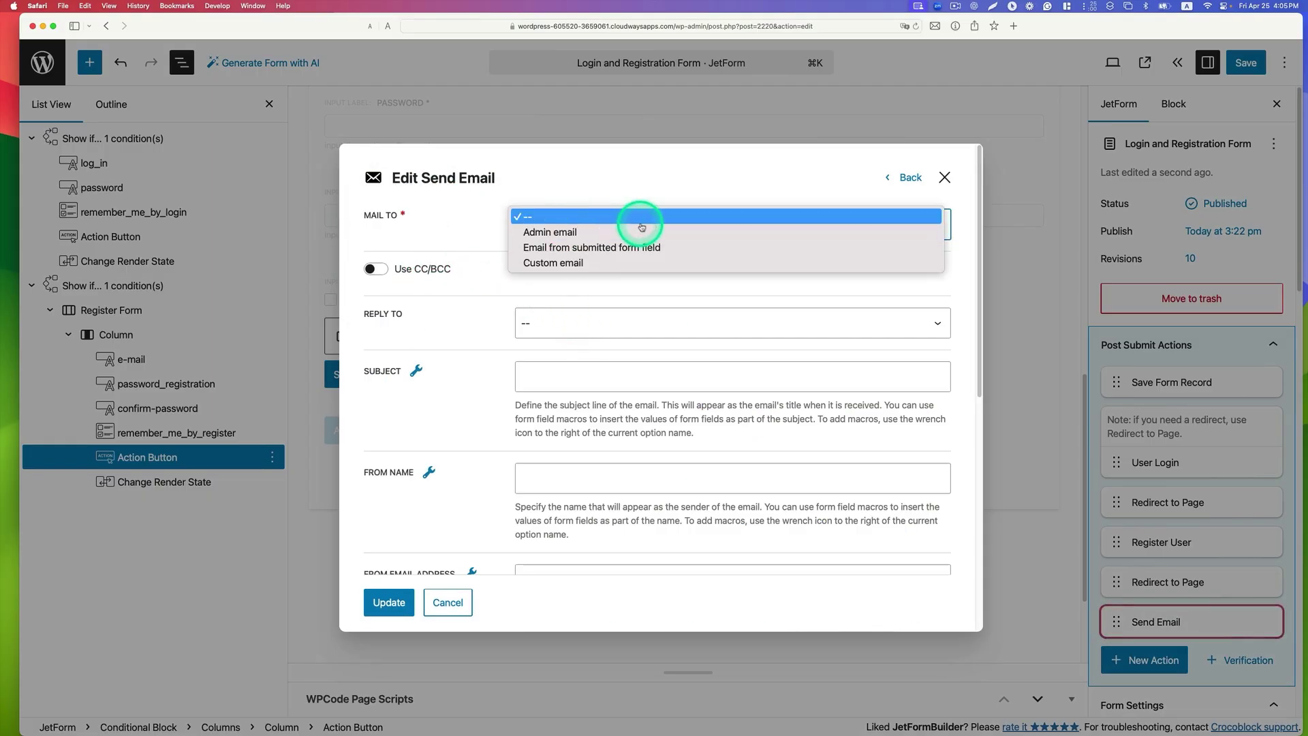
{"action": "left_click", "coordinate": [579, 247]}
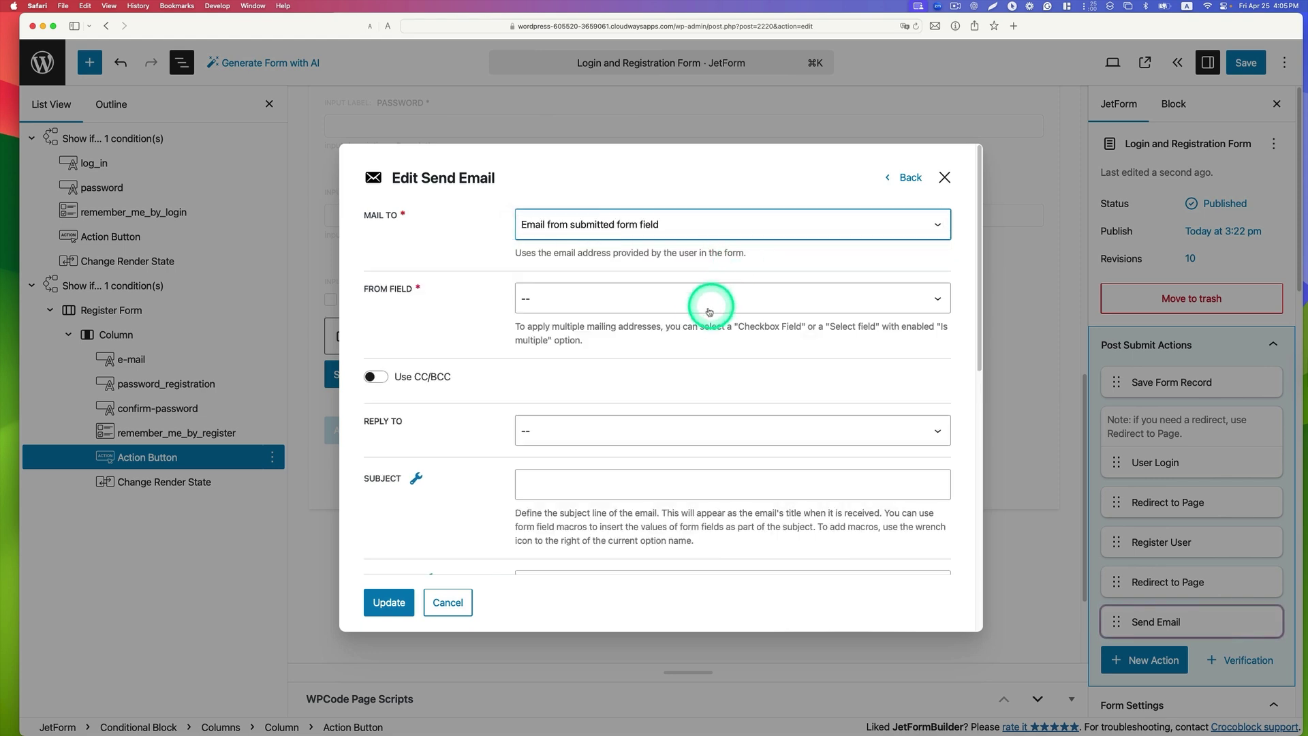
{"action": "left_click", "coordinate": [594, 297]}
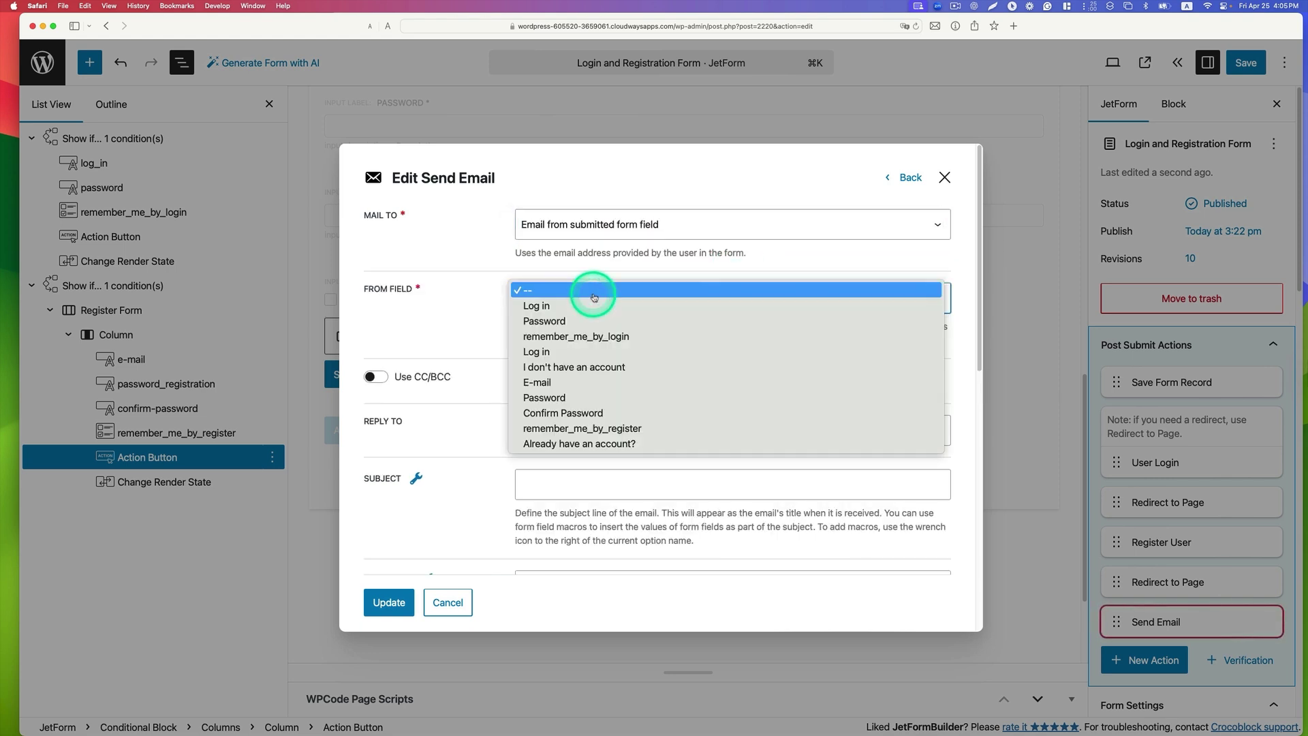
{"action": "left_click", "coordinate": [617, 382]}
Enter a welcome email subject containing the site name macro.
{"action": "scroll", "coordinate": [695, 388], "scroll_direction": "down", "scroll_amount": 1}
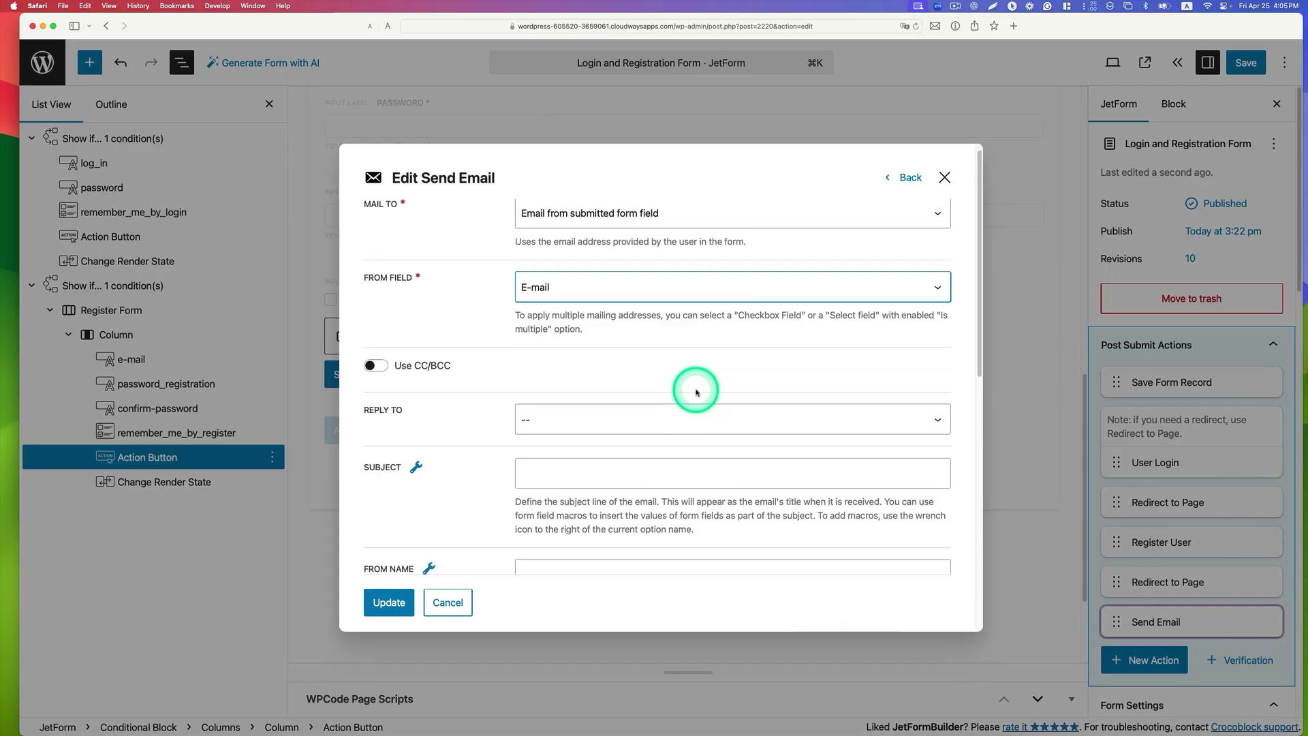
{"action": "scroll", "coordinate": [688, 389], "scroll_direction": "down", "scroll_amount": 1}
{"action": "scroll", "coordinate": [576, 460], "scroll_direction": "down", "scroll_amount": 3}
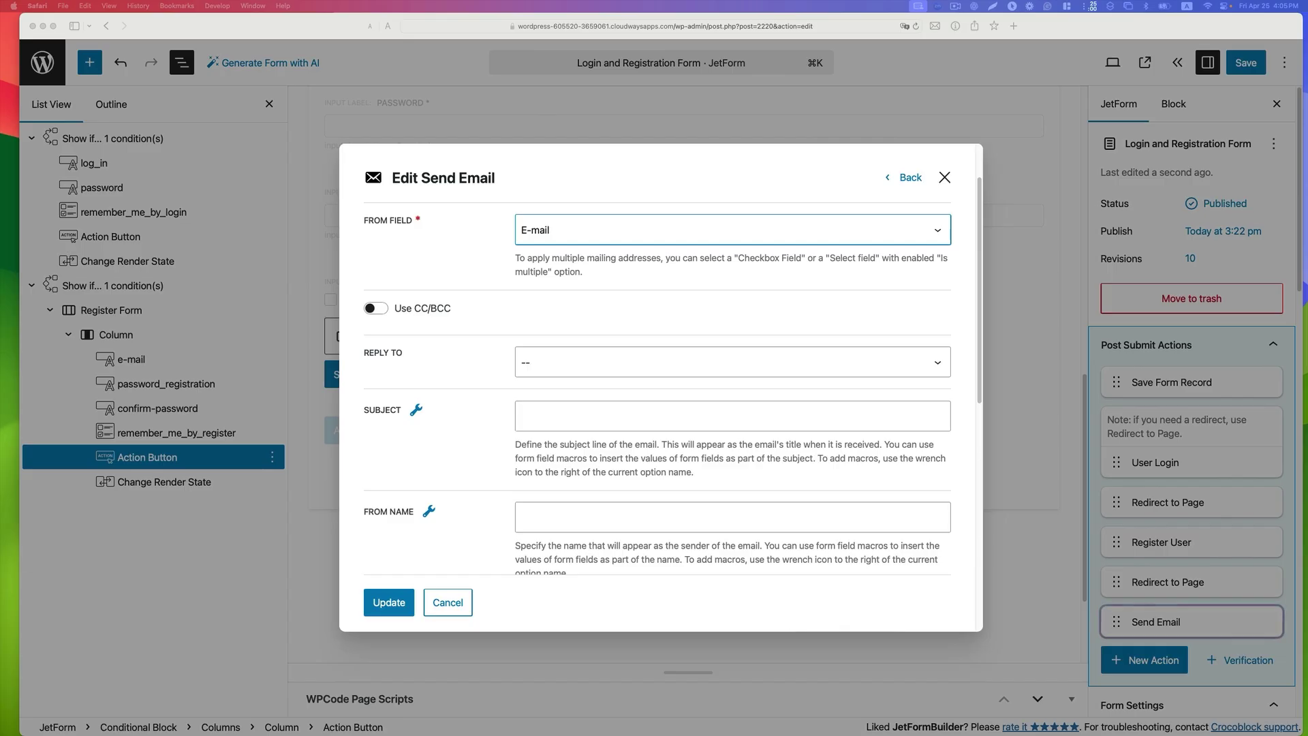
{"action": "left_click", "coordinate": [570, 409]}
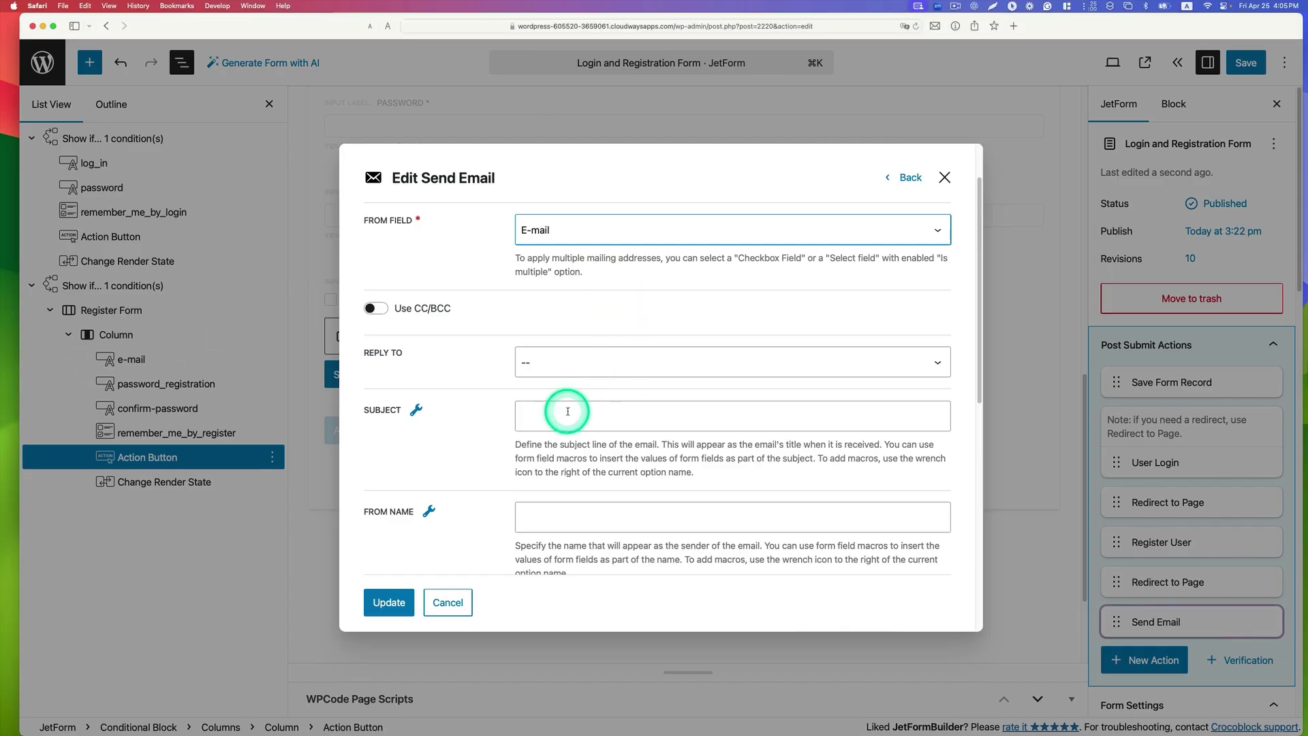
{"action": "type", "text": "[%CT::SiteName%]"}
{"action": "left_click", "coordinate": [595, 417]}
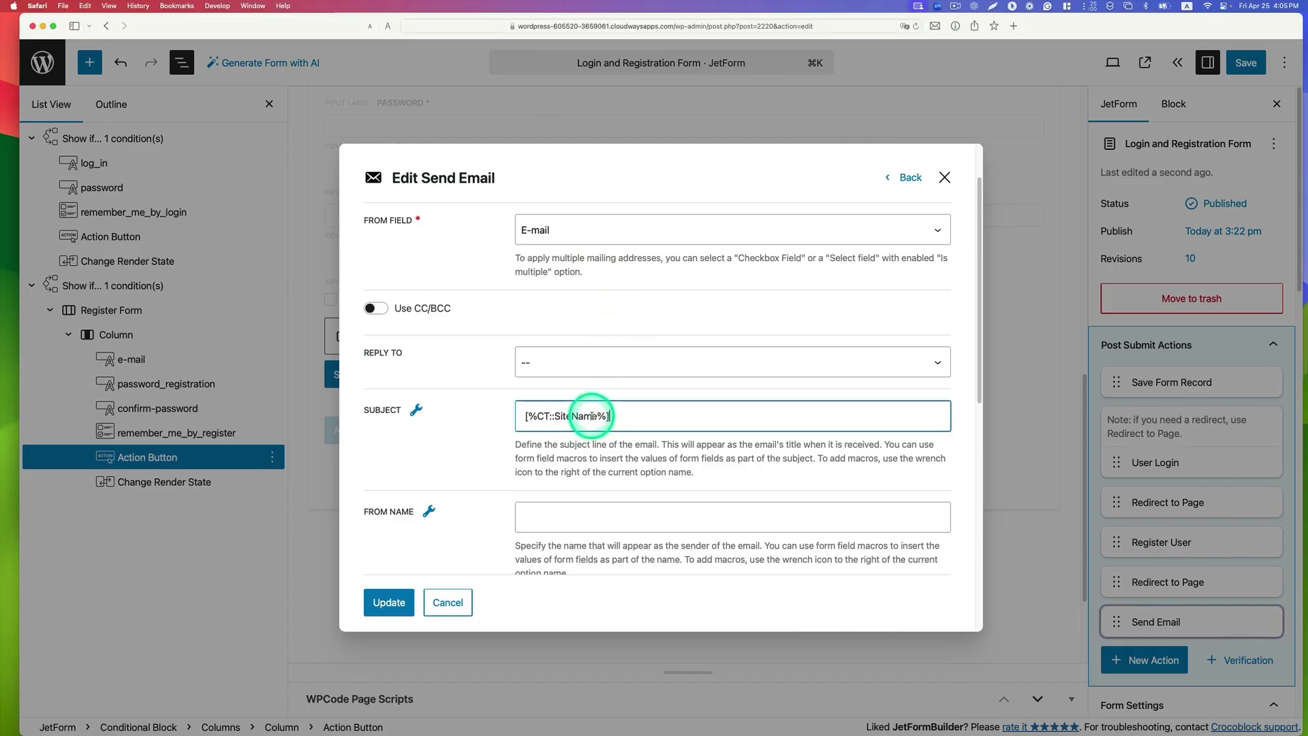
{"action": "left_click", "coordinate": [643, 412]}
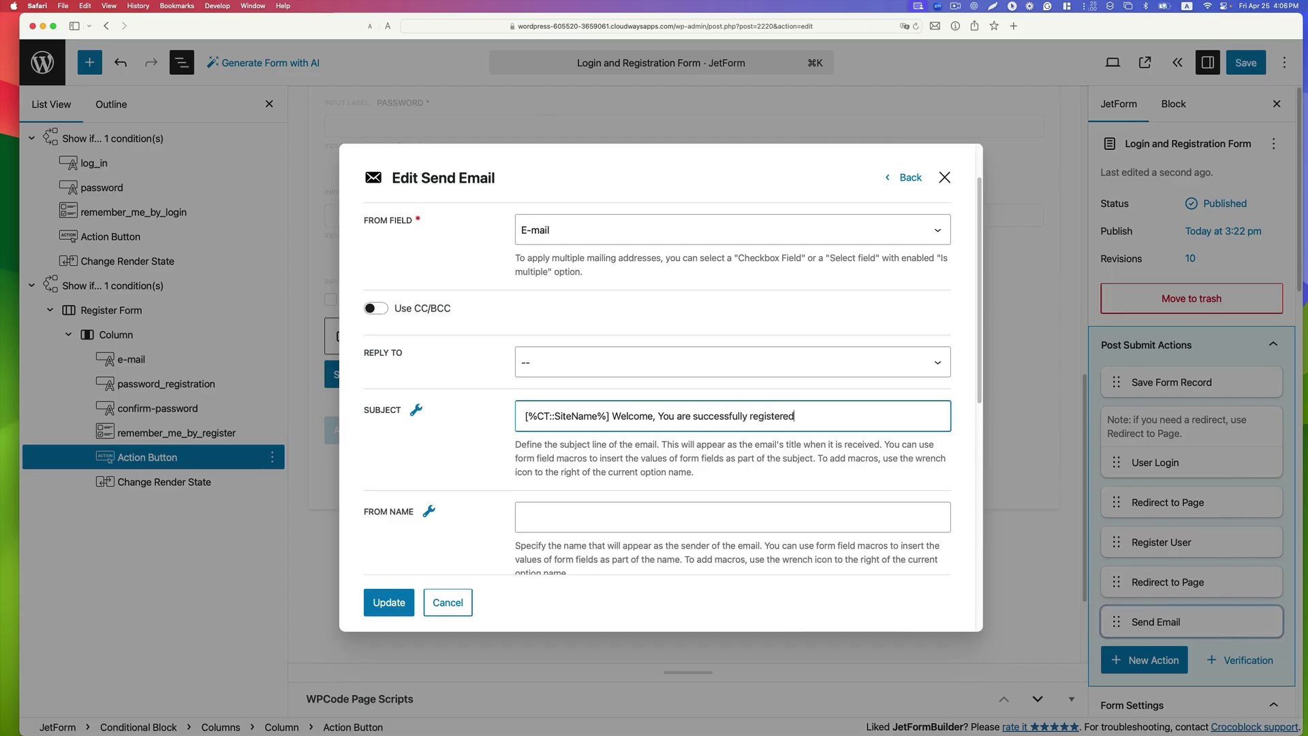
Fill in the sender name 'Admin name' and the sender email address.
{"action": "left_click", "coordinate": [585, 516]}
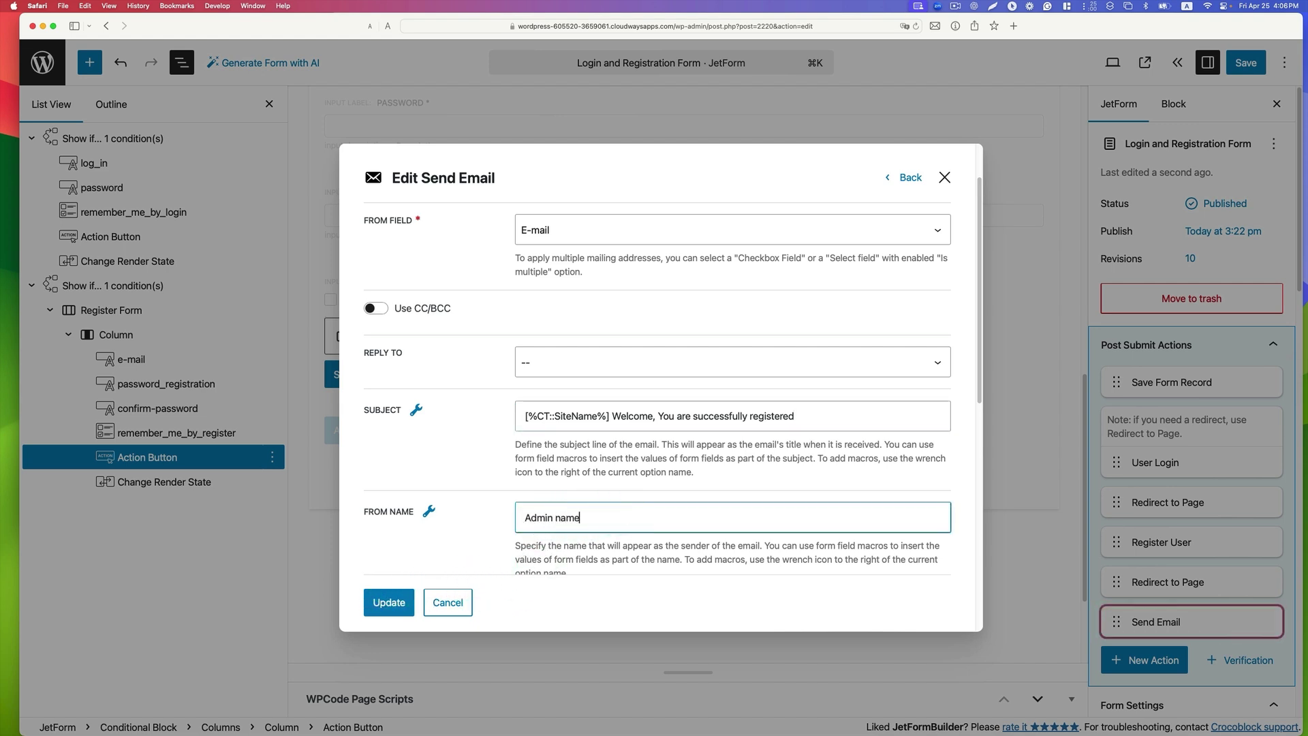
{"action": "scroll", "coordinate": [531, 511], "scroll_direction": "down", "scroll_amount": 5}
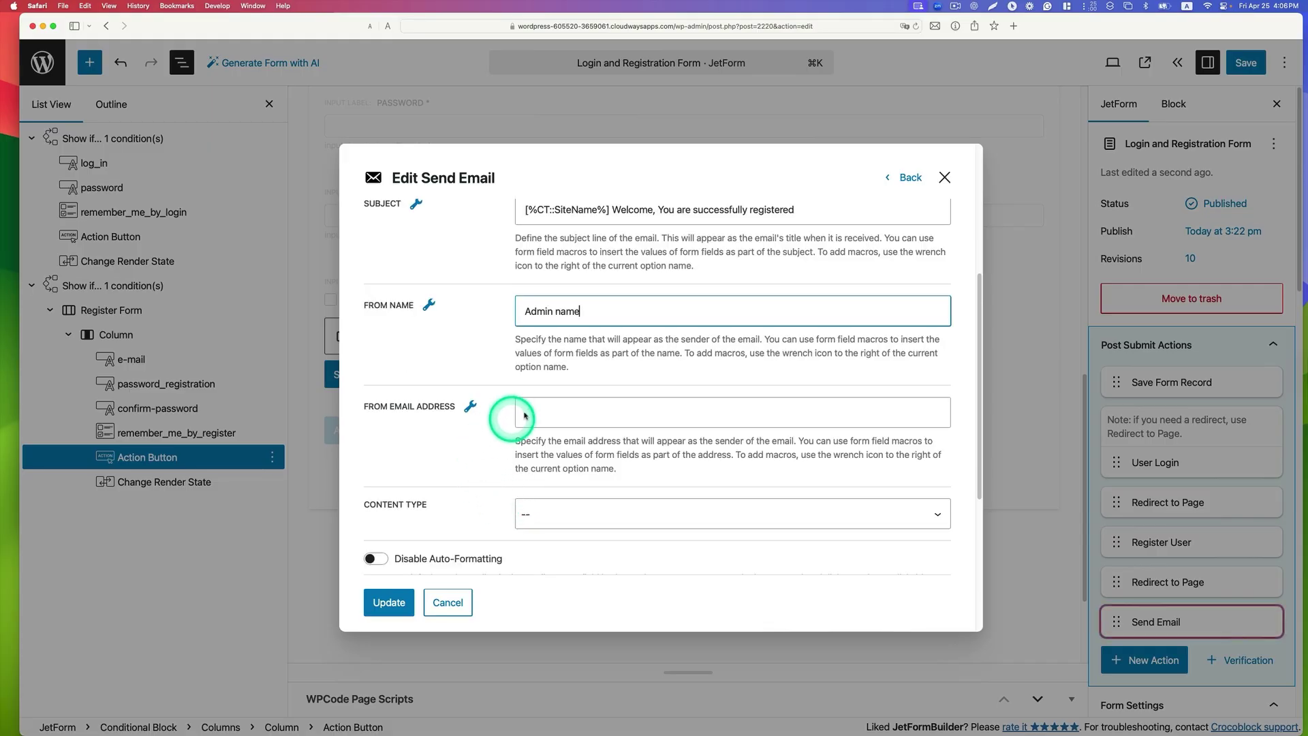
{"action": "left_click", "coordinate": [554, 414]}
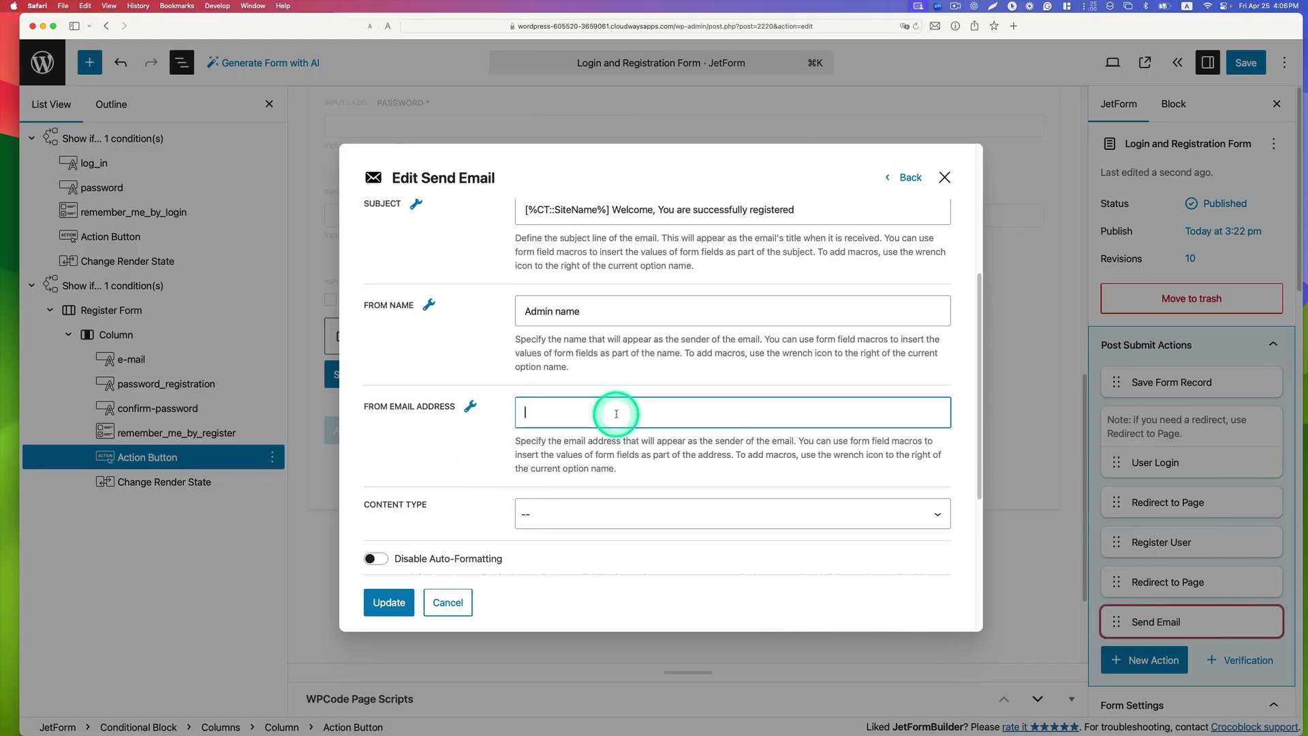
{"action": "type", "text": "admin"}
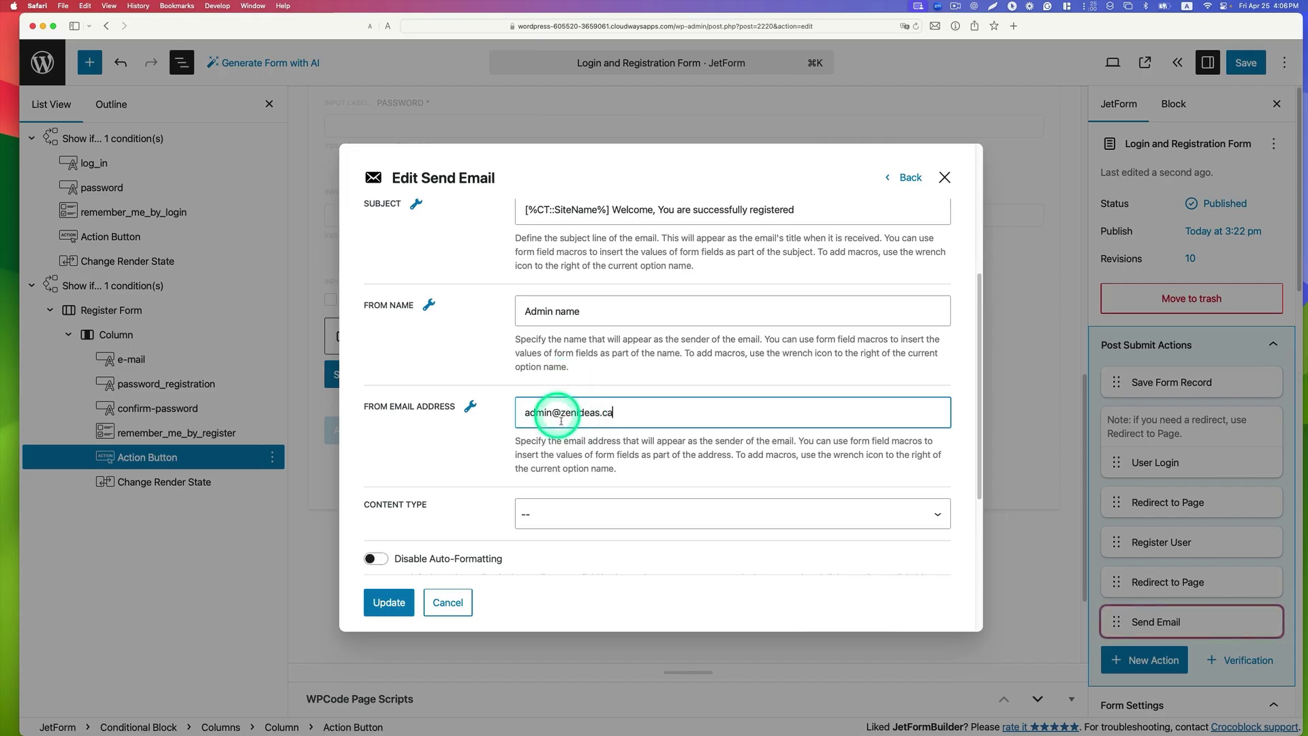
{"action": "scroll", "coordinate": [637, 424], "scroll_direction": "down", "scroll_amount": 2}
Make the email Plain text, paste the thank-you-for-registering message body, and update.
{"action": "scroll", "coordinate": [638, 423], "scroll_direction": "down", "scroll_amount": 3}
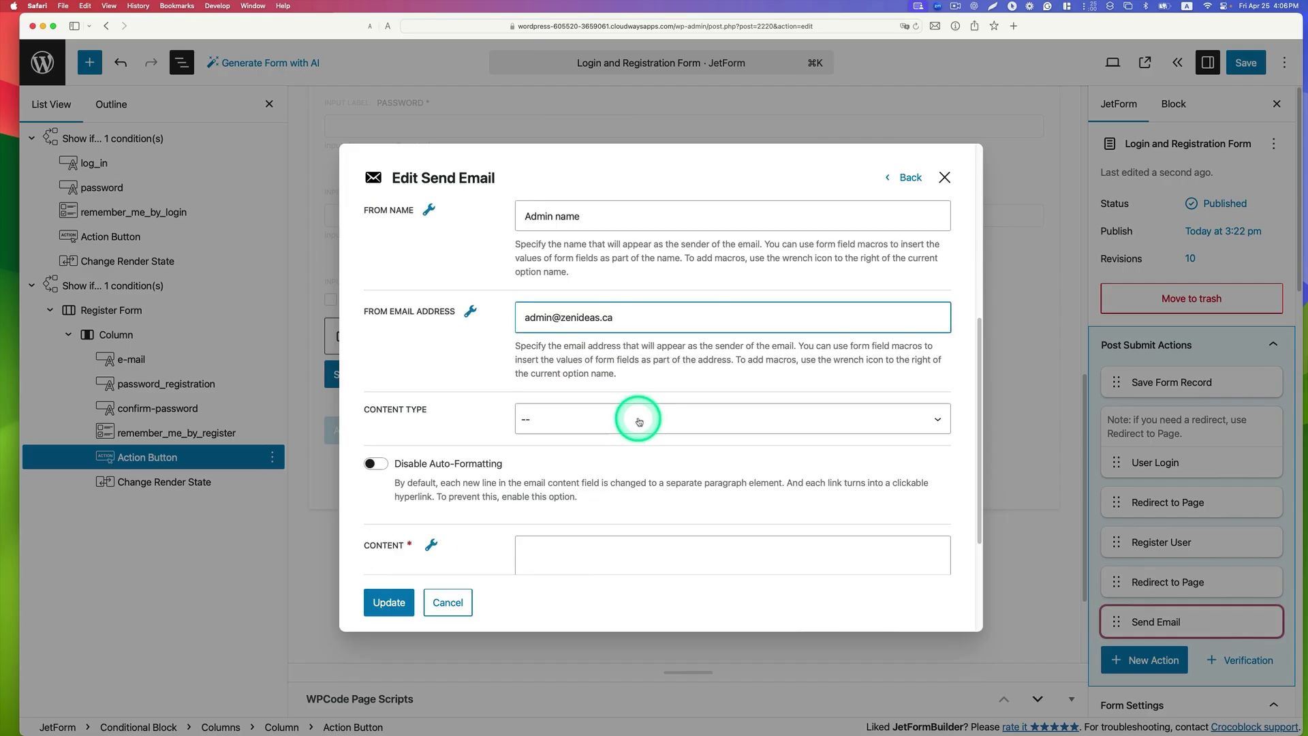
{"action": "left_click", "coordinate": [624, 409]}
{"action": "left_click", "coordinate": [631, 416]}
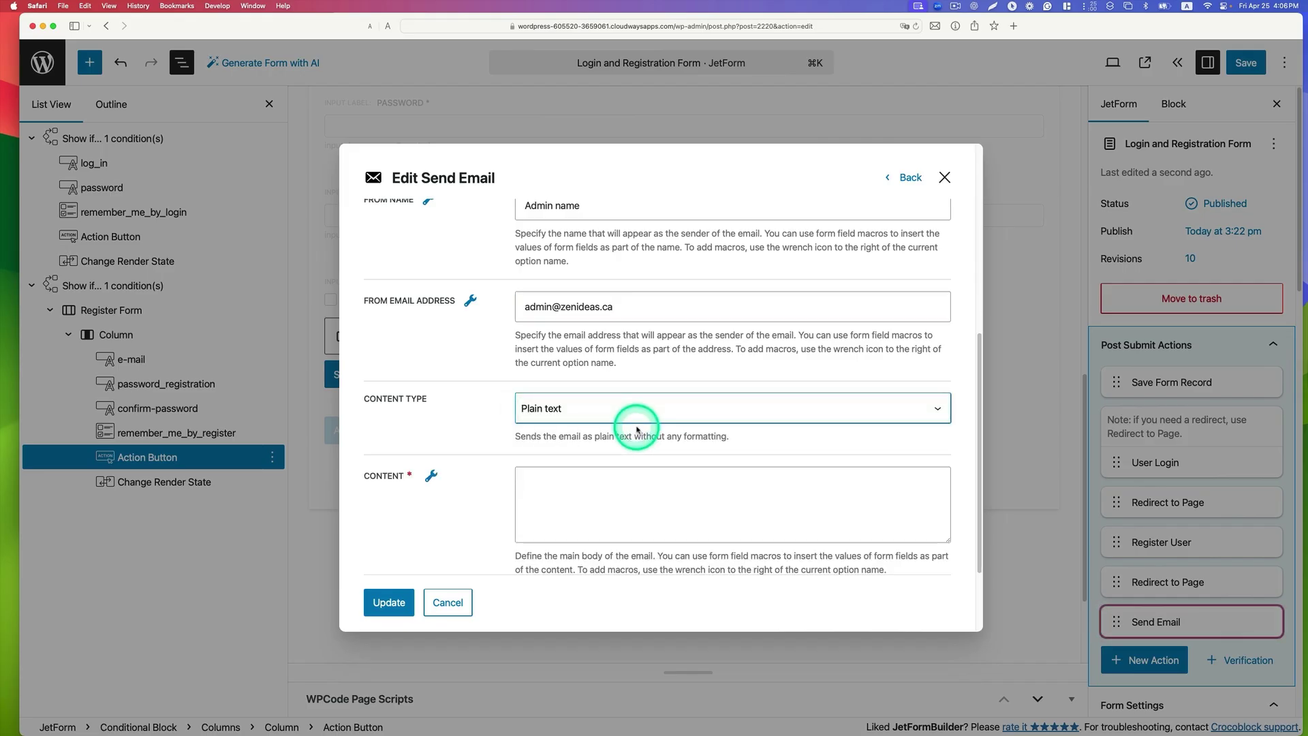
{"action": "scroll", "coordinate": [631, 423], "scroll_direction": "down", "scroll_amount": 2}
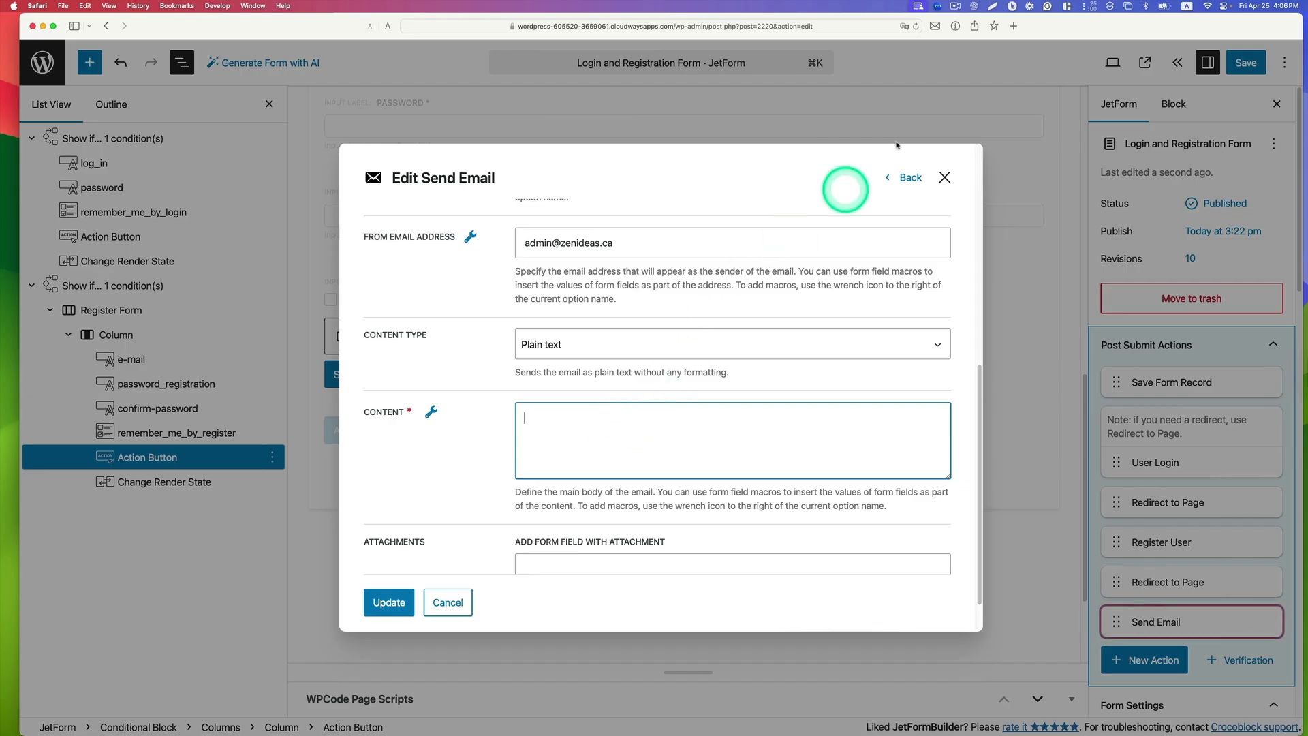
{"action": "key", "text": "super+v"}
{"action": "left_click_drag", "start_coordinate": [949, 488], "coordinate": [950, 549]}
{"action": "scroll", "coordinate": [750, 513], "scroll_direction": "up", "scroll_amount": 1}
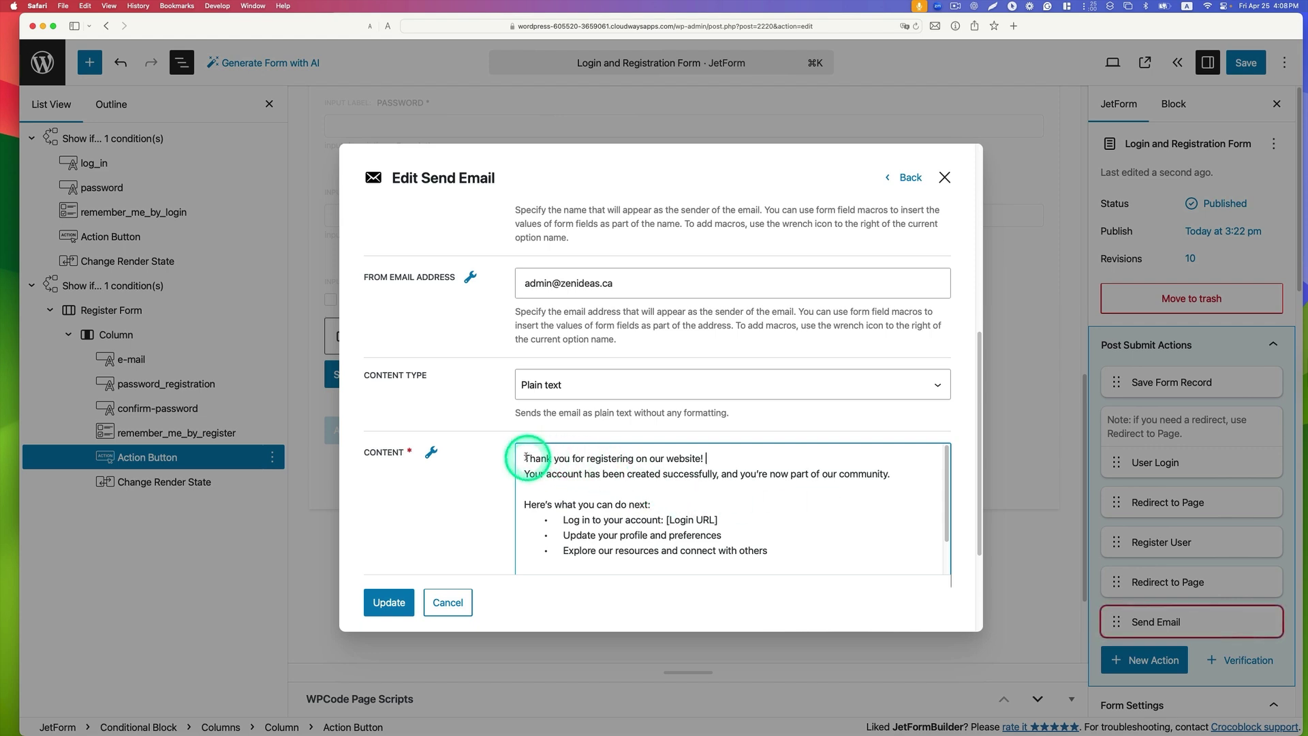
{"action": "scroll", "coordinate": [709, 497], "scroll_direction": "down", "scroll_amount": 1}
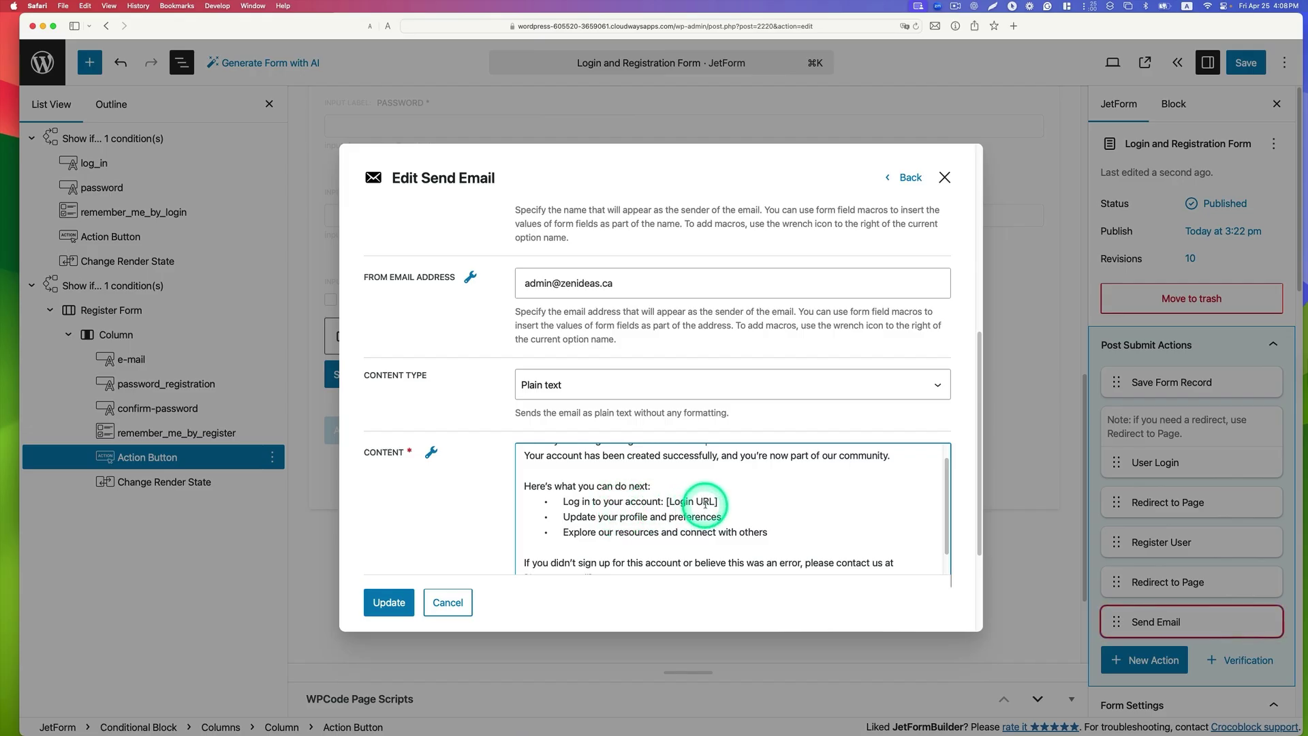
{"action": "scroll", "coordinate": [715, 502], "scroll_direction": "down", "scroll_amount": 5}
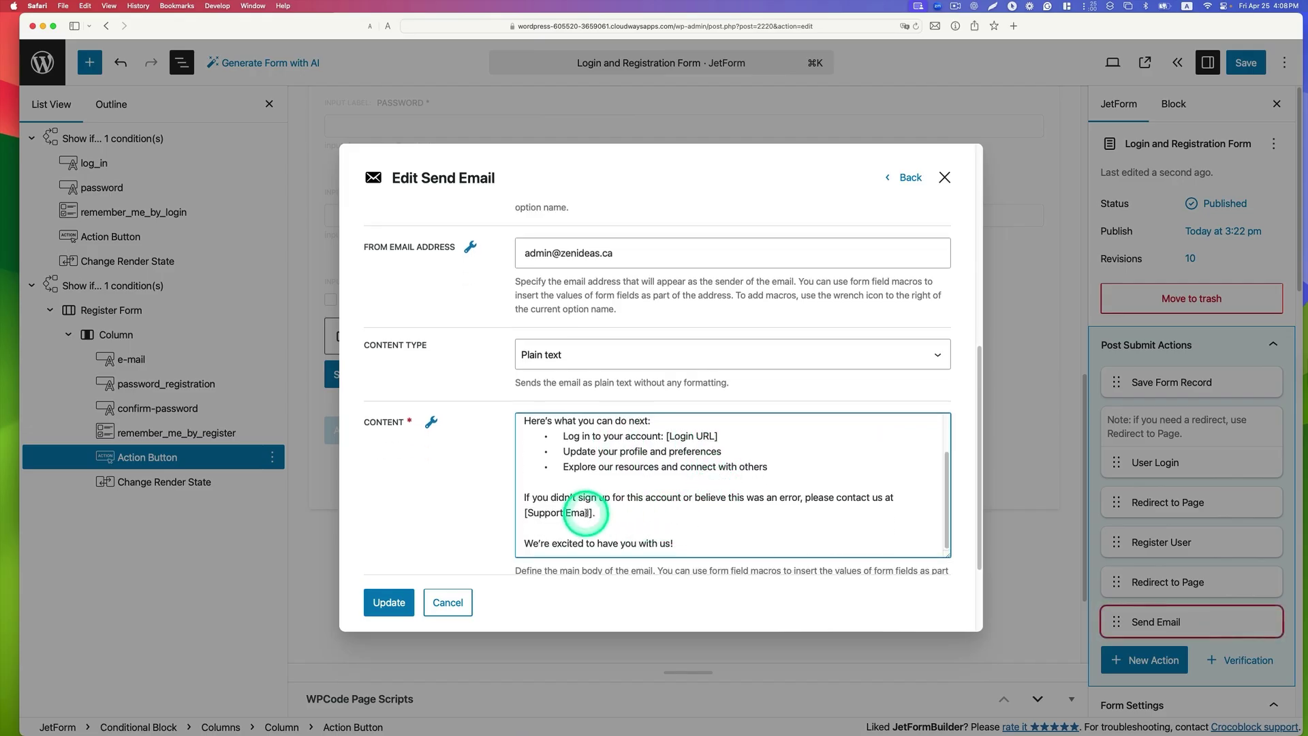
{"action": "left_click_drag", "start_coordinate": [596, 513], "coordinate": [520, 512]}
{"action": "scroll", "coordinate": [771, 520], "scroll_direction": "down", "scroll_amount": 2}
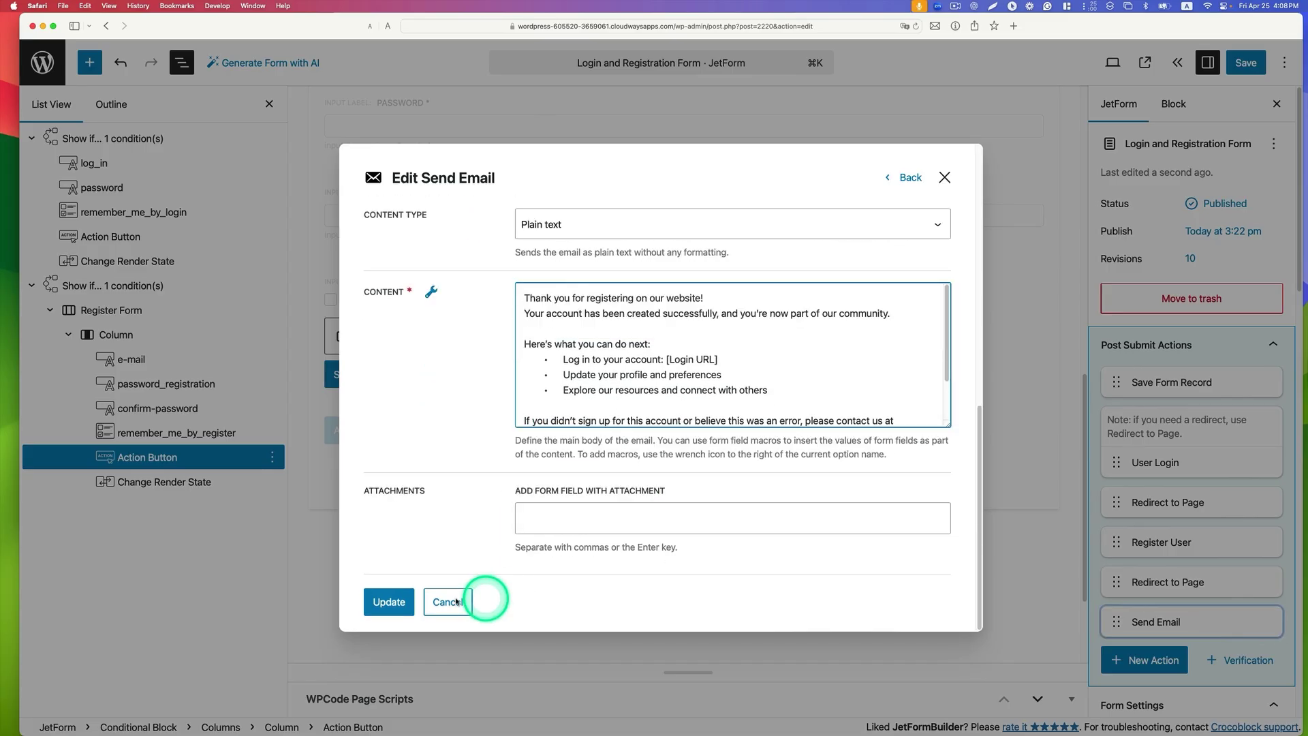
{"action": "left_click", "coordinate": [379, 601]}
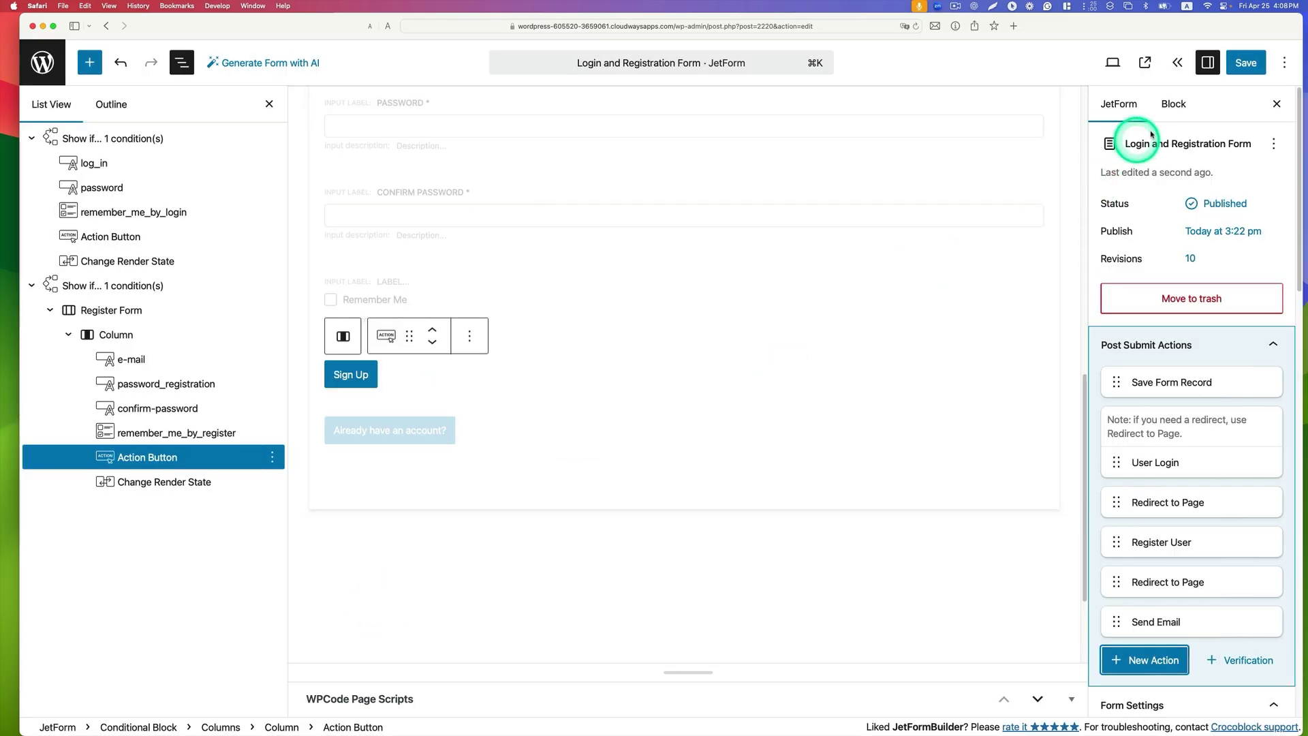
Save the form with its six post-submit actions, ending with Send Email.
{"action": "left_click", "coordinate": [1246, 62]}
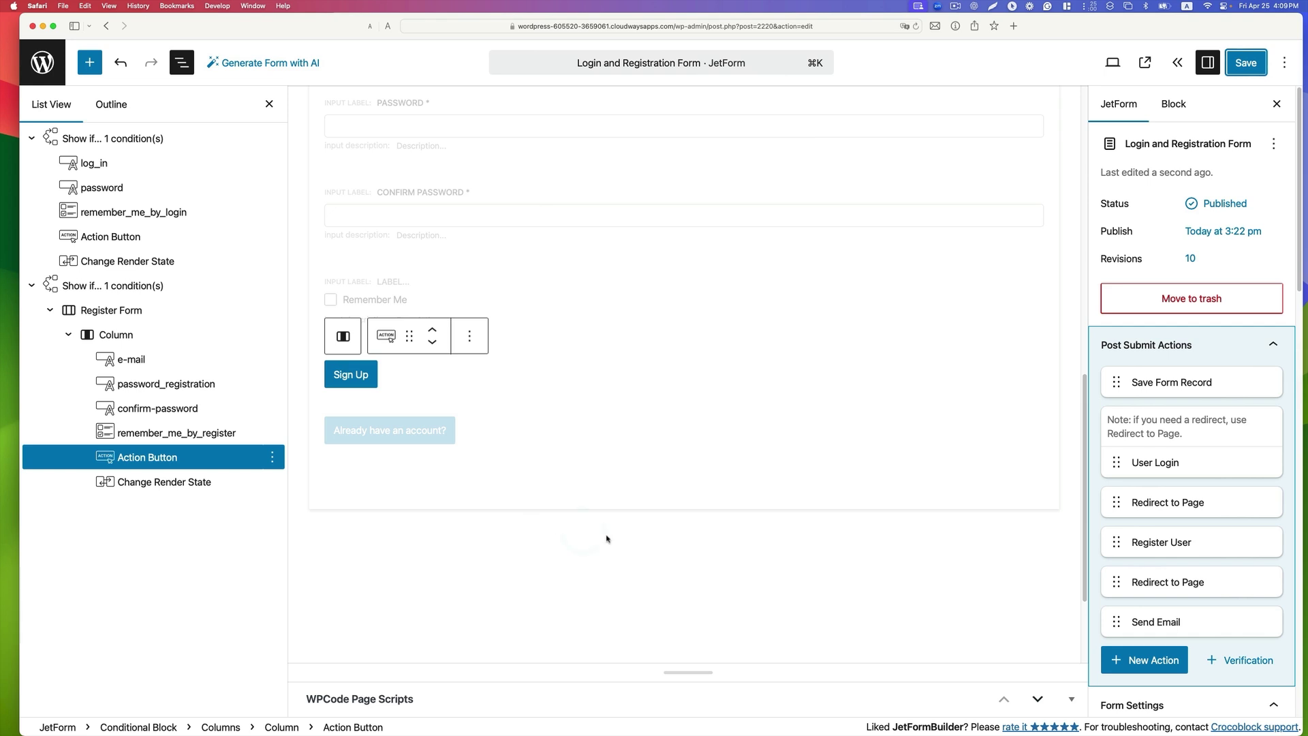
{"action": "scroll", "coordinate": [746, 591], "scroll_direction": "down", "scroll_amount": 1}
{"action": "mouse_move", "coordinate": [1205, 460]}
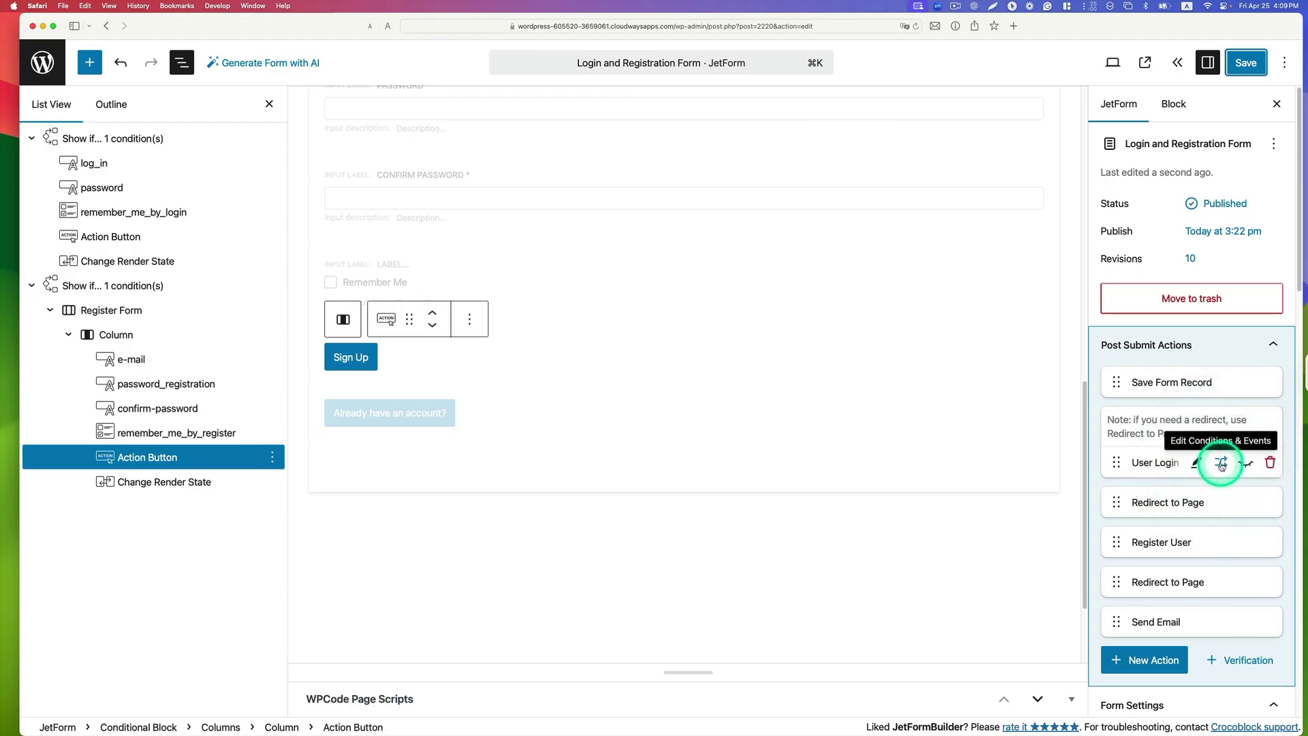
Make the User Login action run on the ON.DEFAULT.STATE event.
{"action": "left_click", "coordinate": [1222, 462]}
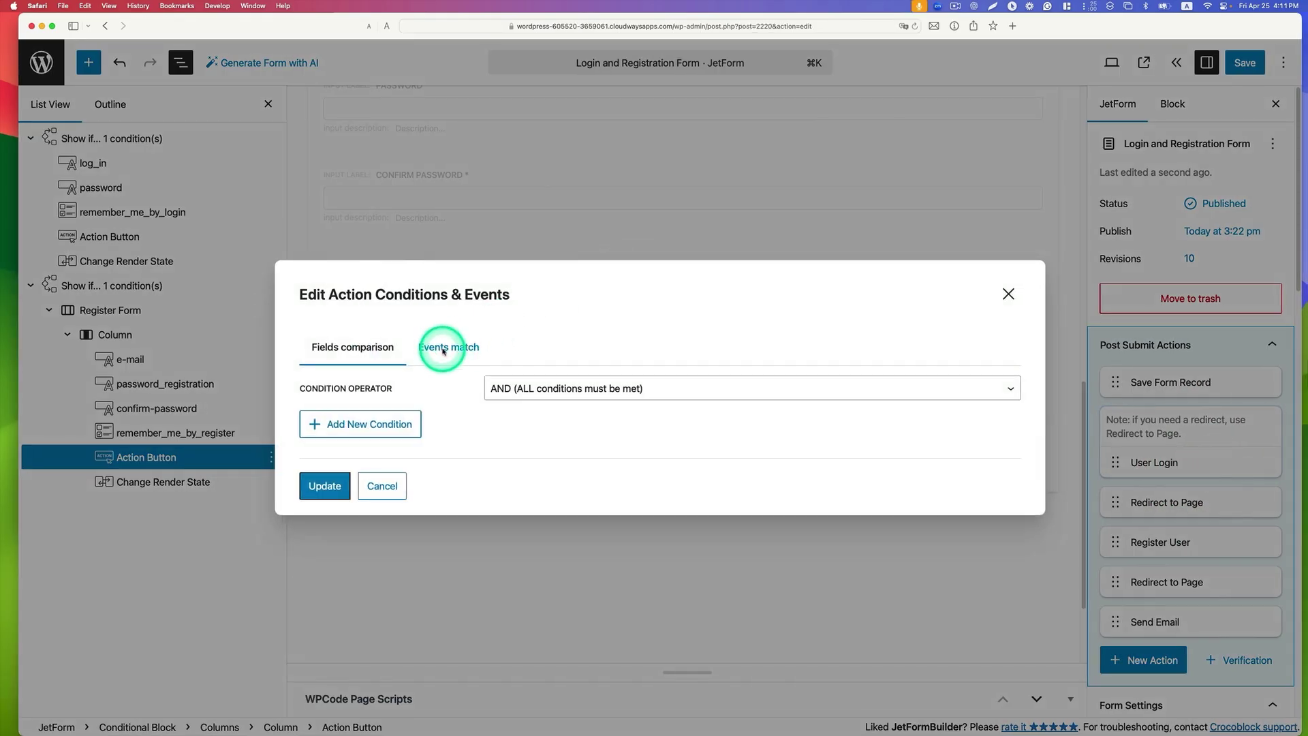
{"action": "left_click", "coordinate": [447, 348]}
{"action": "left_click", "coordinate": [380, 394]}
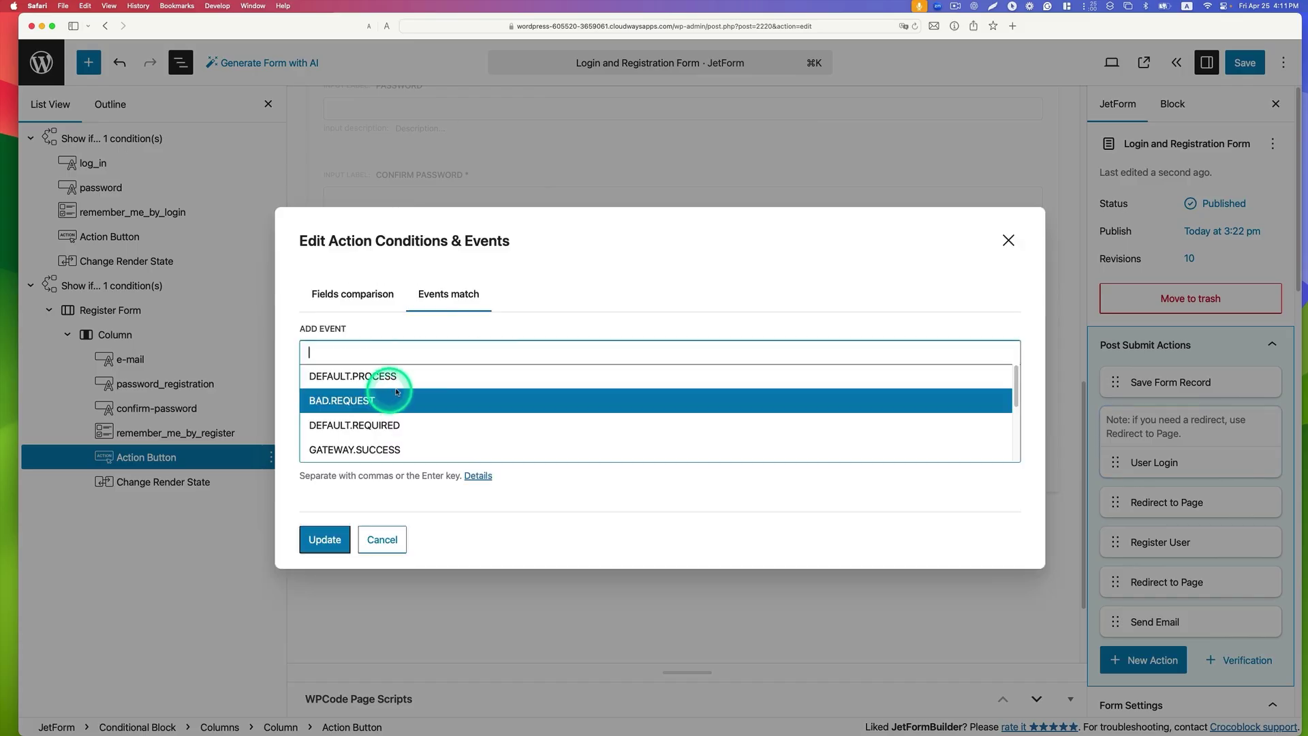
{"action": "scroll", "coordinate": [470, 384], "scroll_direction": "down", "scroll_amount": 2}
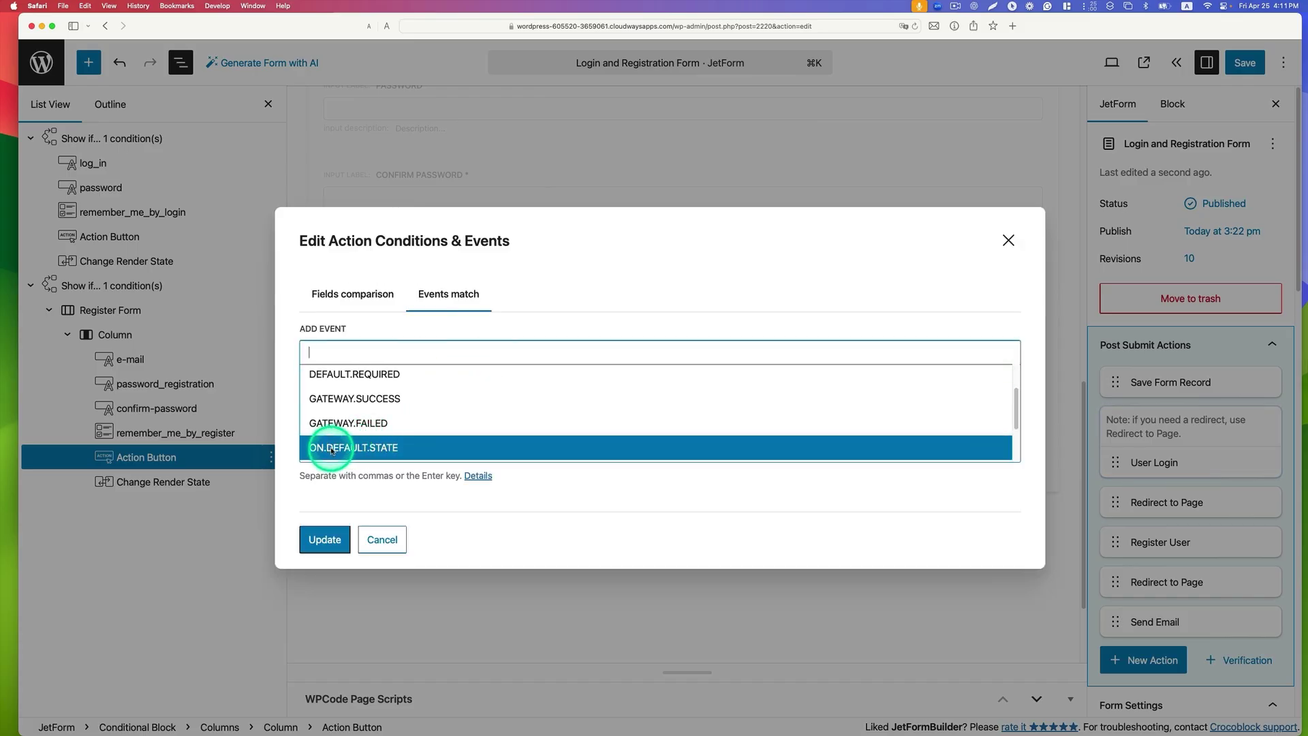
{"action": "left_click", "coordinate": [379, 449]}
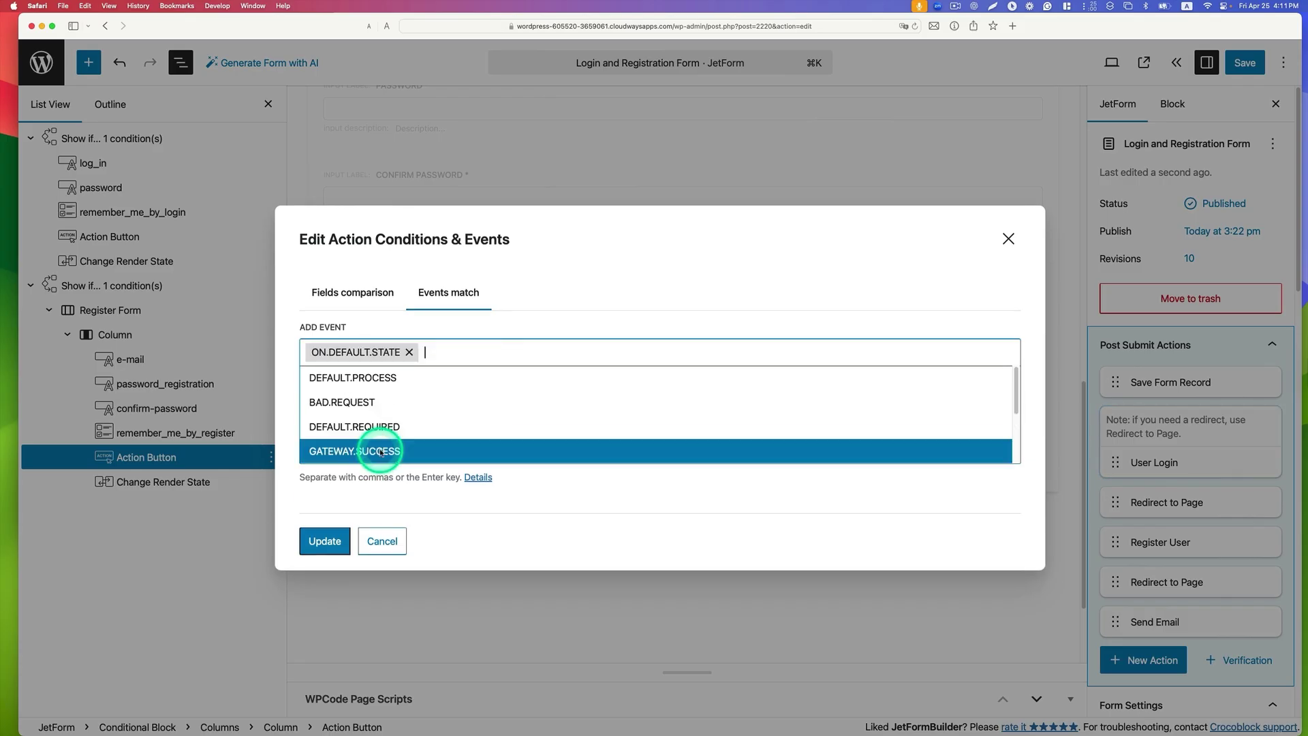
{"action": "left_click", "coordinate": [325, 540]}
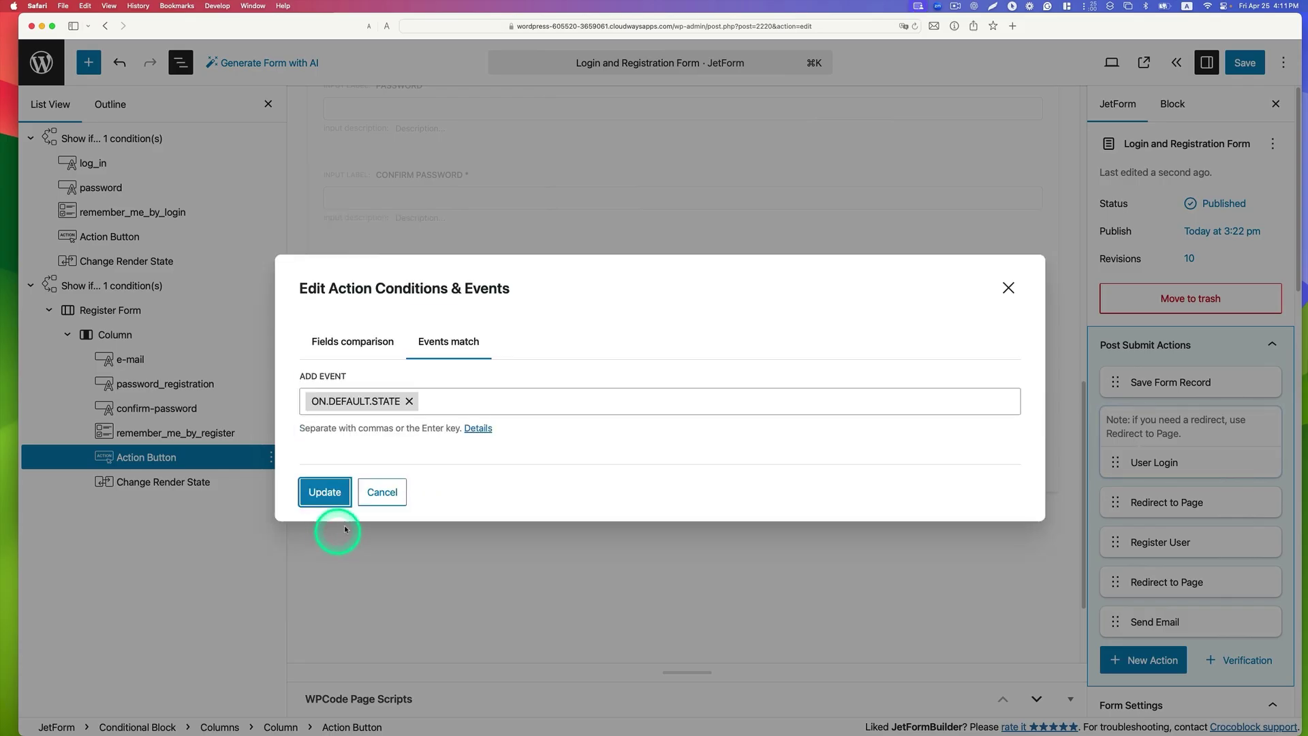
{"action": "left_click", "coordinate": [321, 492]}
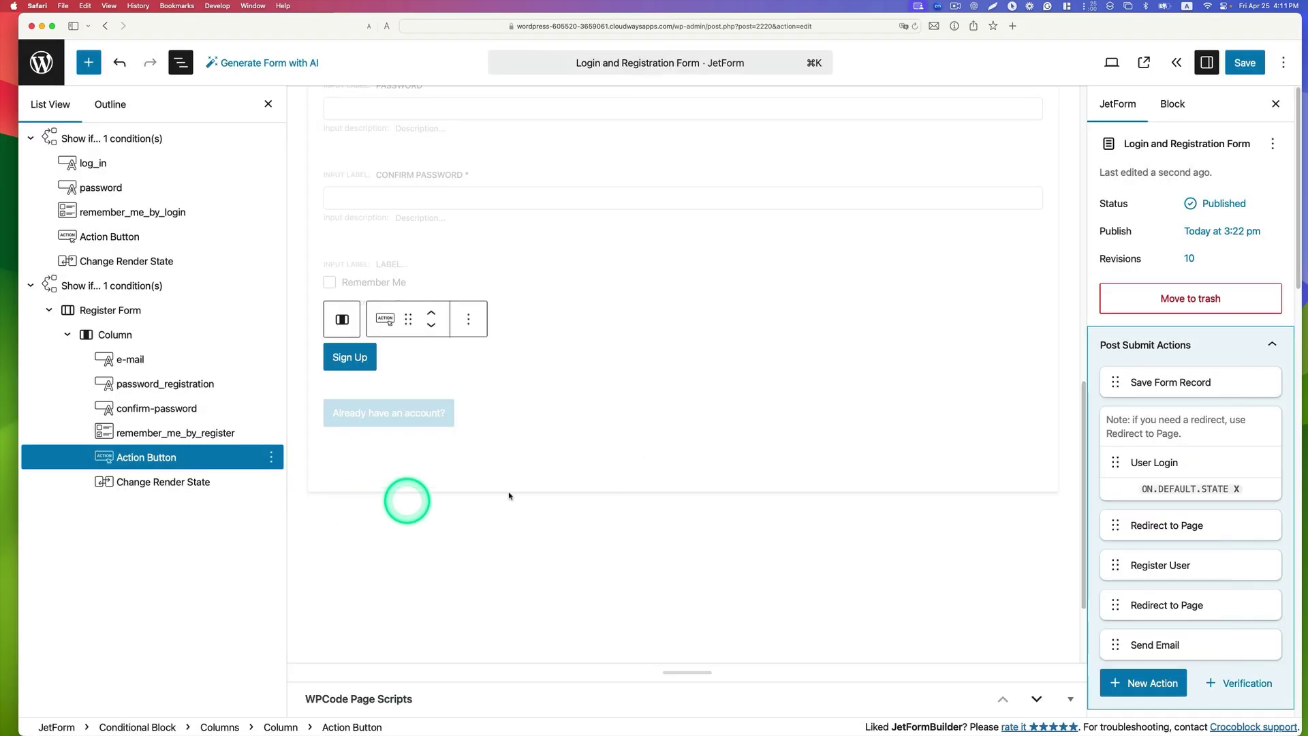
{"action": "scroll", "coordinate": [1227, 470], "scroll_direction": "down", "scroll_amount": 1}
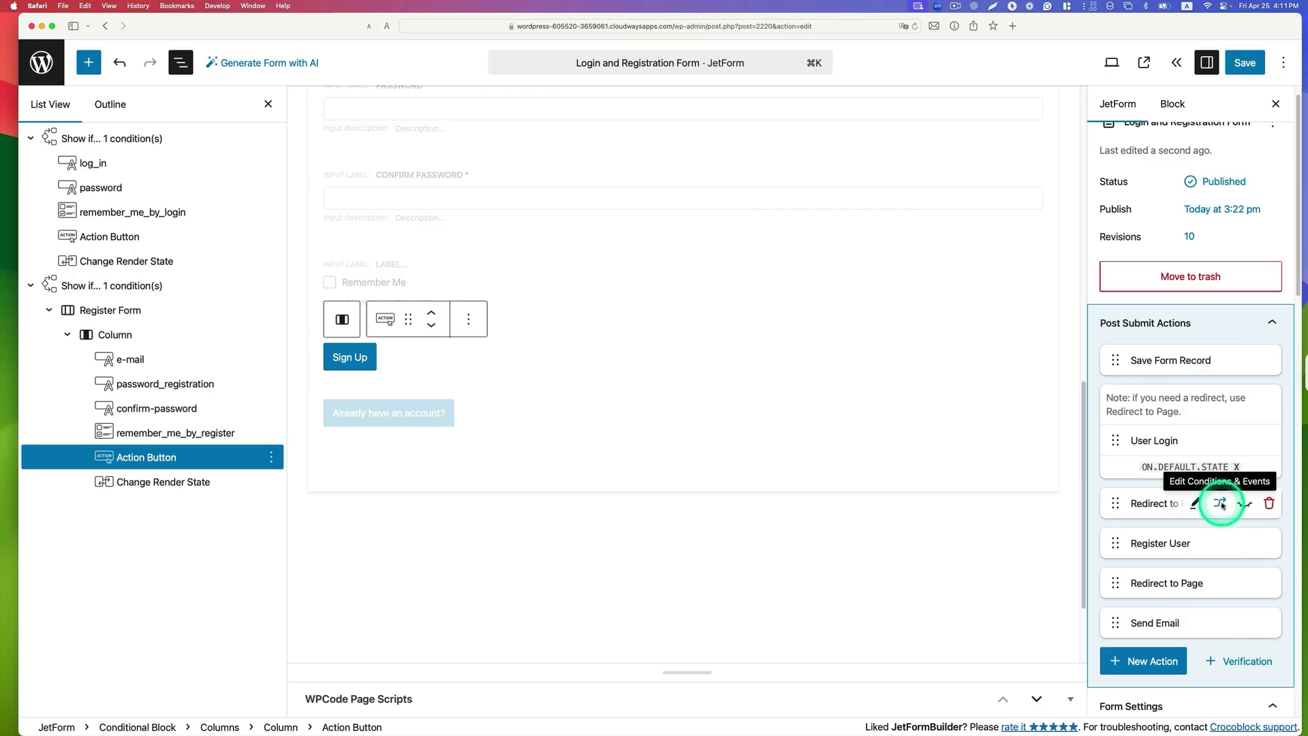
Make the first Redirect to Page action run on ON.DEFAULT.STATE too.
{"action": "left_click", "coordinate": [1222, 504]}
{"action": "left_click", "coordinate": [458, 351]}
{"action": "left_click", "coordinate": [549, 400]}
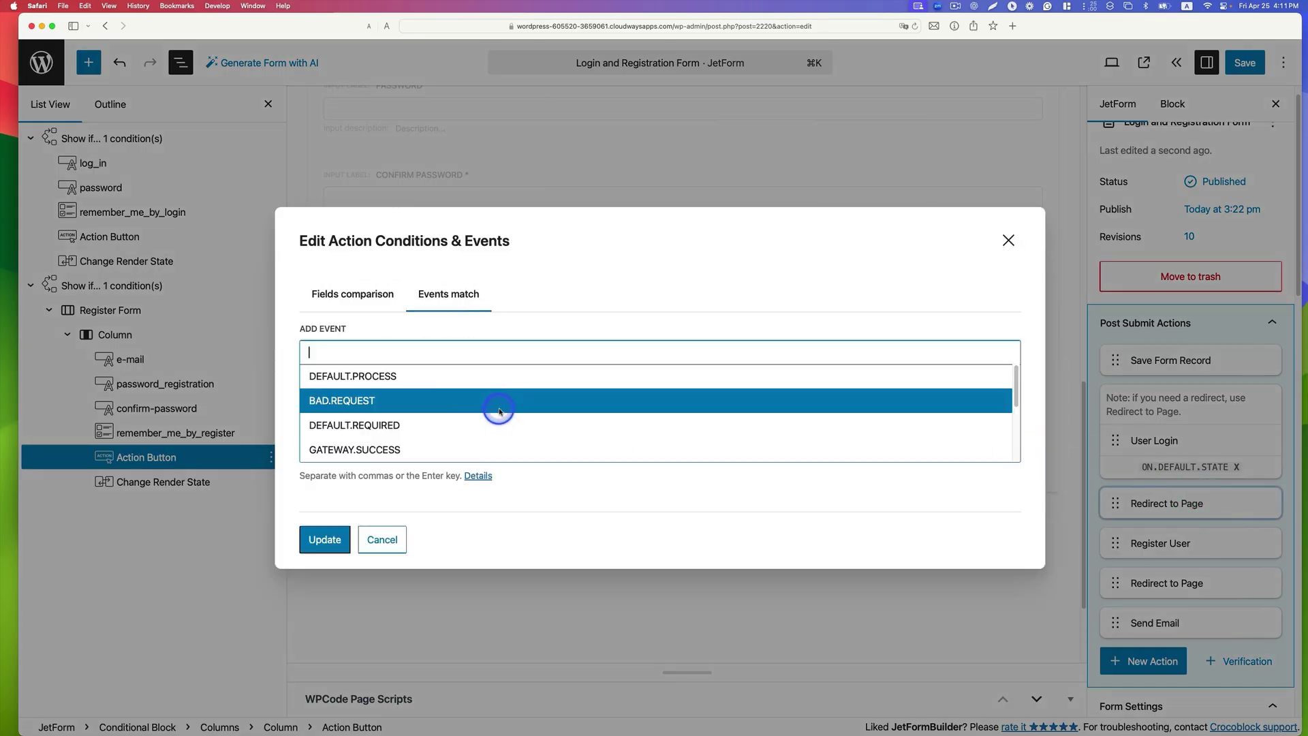
{"action": "scroll", "coordinate": [573, 425], "scroll_direction": "down", "scroll_amount": 2}
{"action": "left_click", "coordinate": [584, 434]}
{"action": "scroll", "coordinate": [584, 432], "scroll_direction": "down", "scroll_amount": 2}
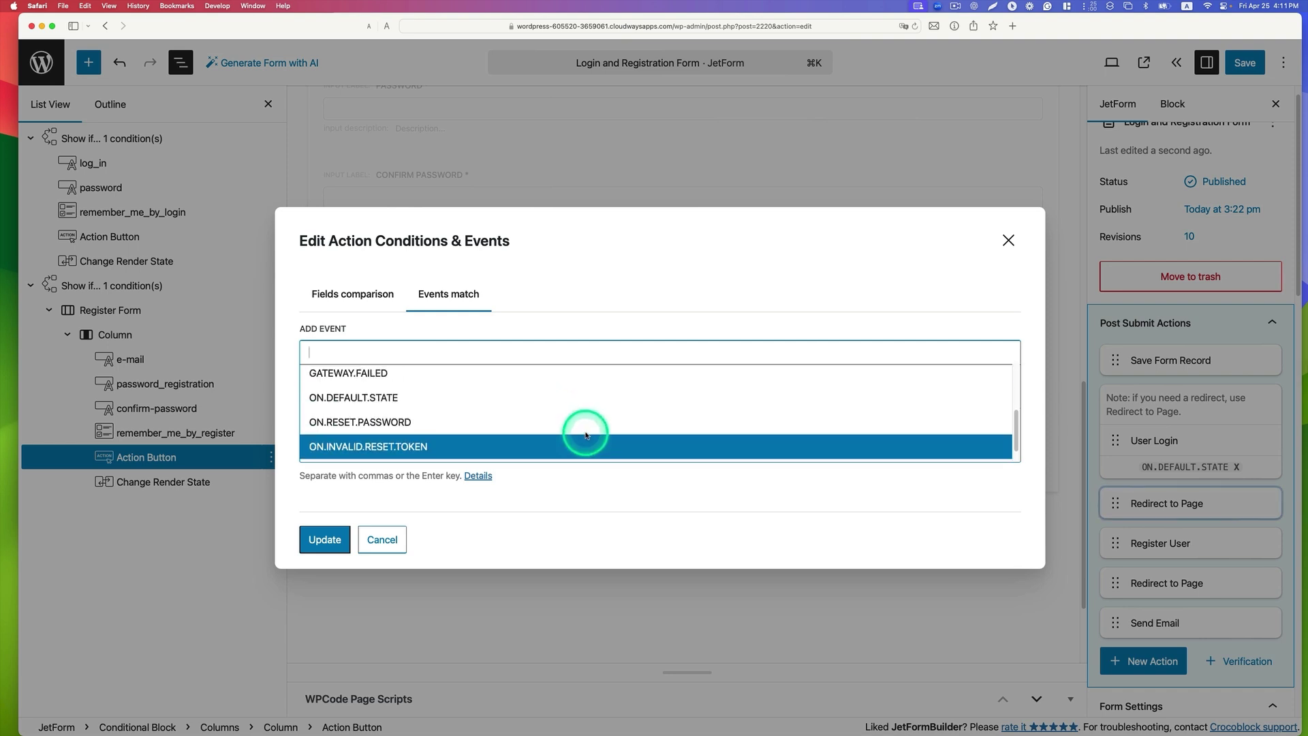
{"action": "left_click", "coordinate": [364, 403]}
{"action": "left_click", "coordinate": [330, 544]}
{"action": "left_click", "coordinate": [325, 492]}
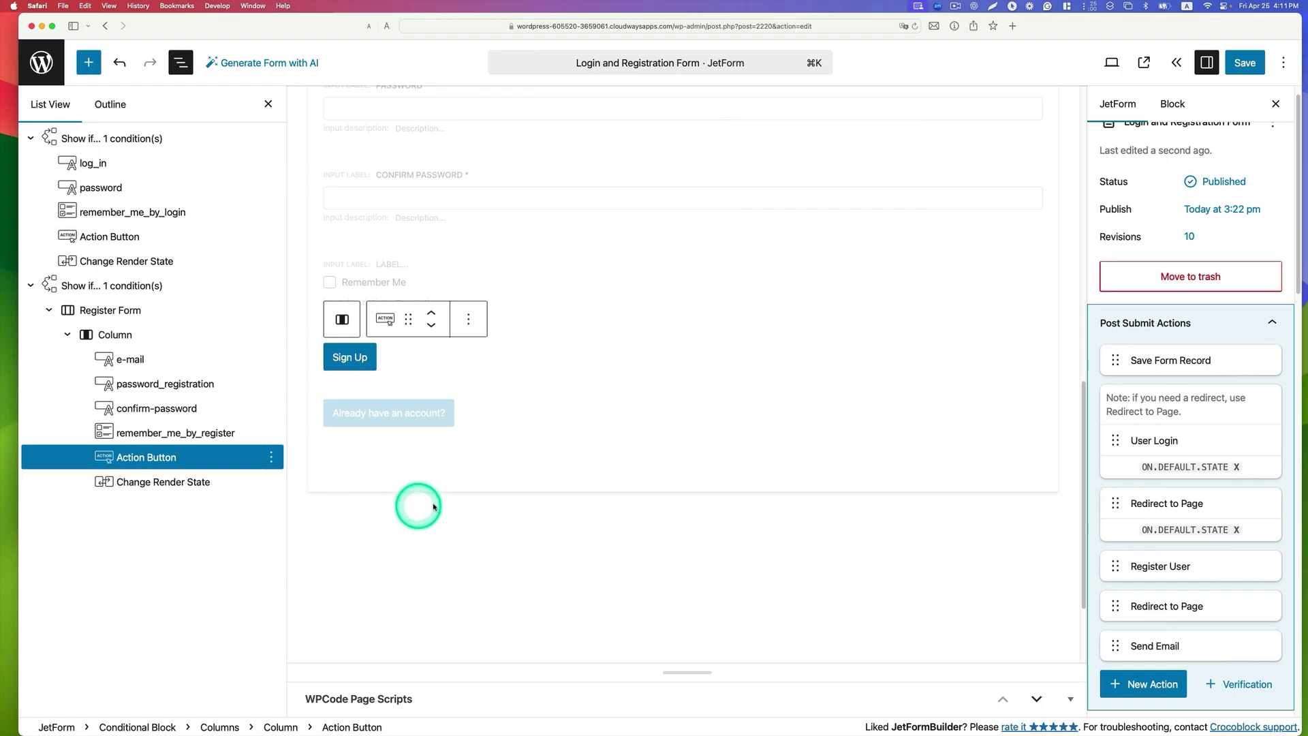
{"action": "scroll", "coordinate": [1165, 488], "scroll_direction": "down", "scroll_amount": 2}
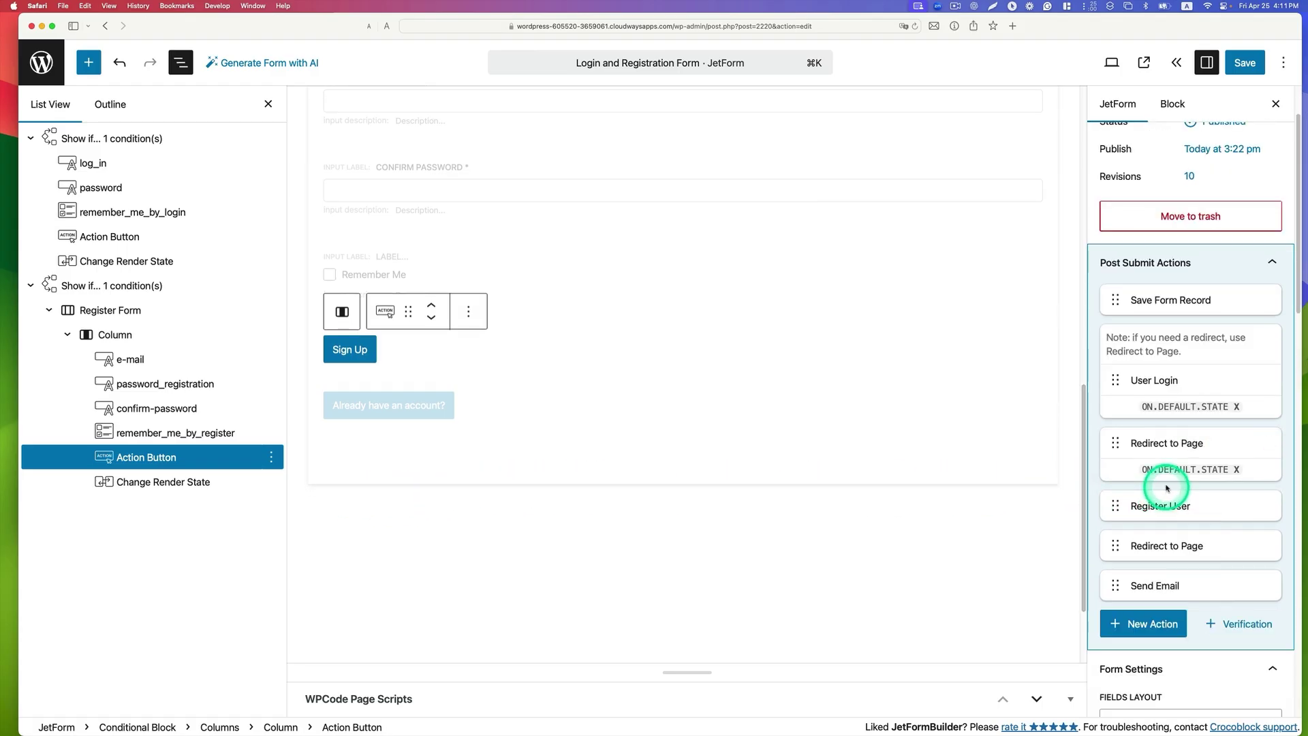
{"action": "mouse_move", "coordinate": [1177, 505]}
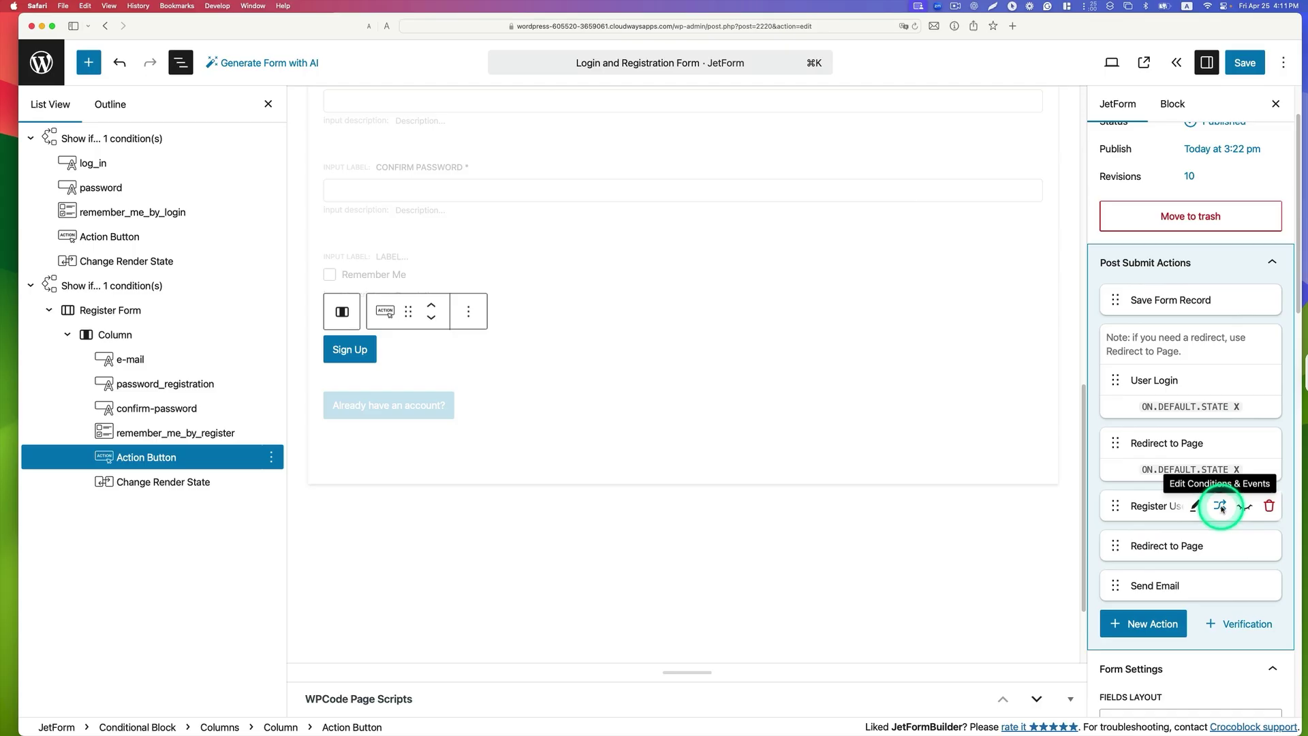
Make the Register User action run on the ON.REGISTER event.
{"action": "left_click", "coordinate": [1220, 506]}
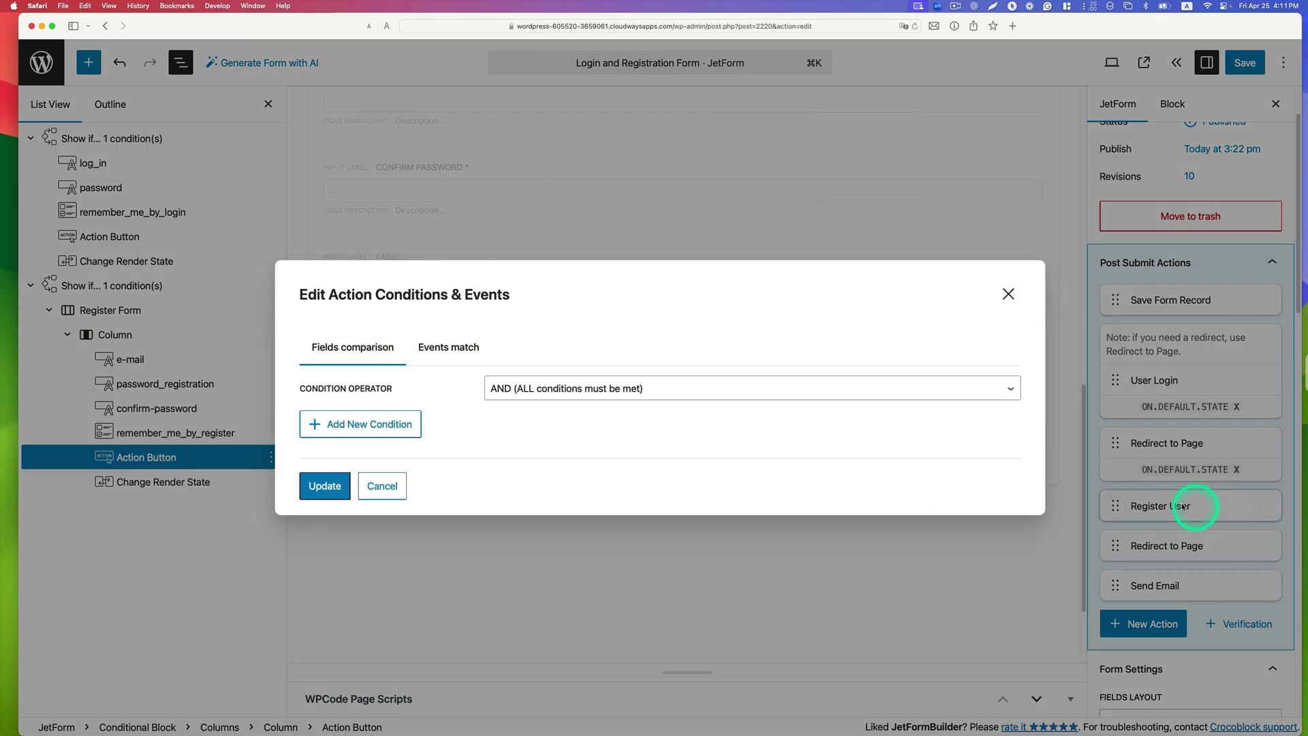
{"action": "left_click", "coordinate": [447, 347]}
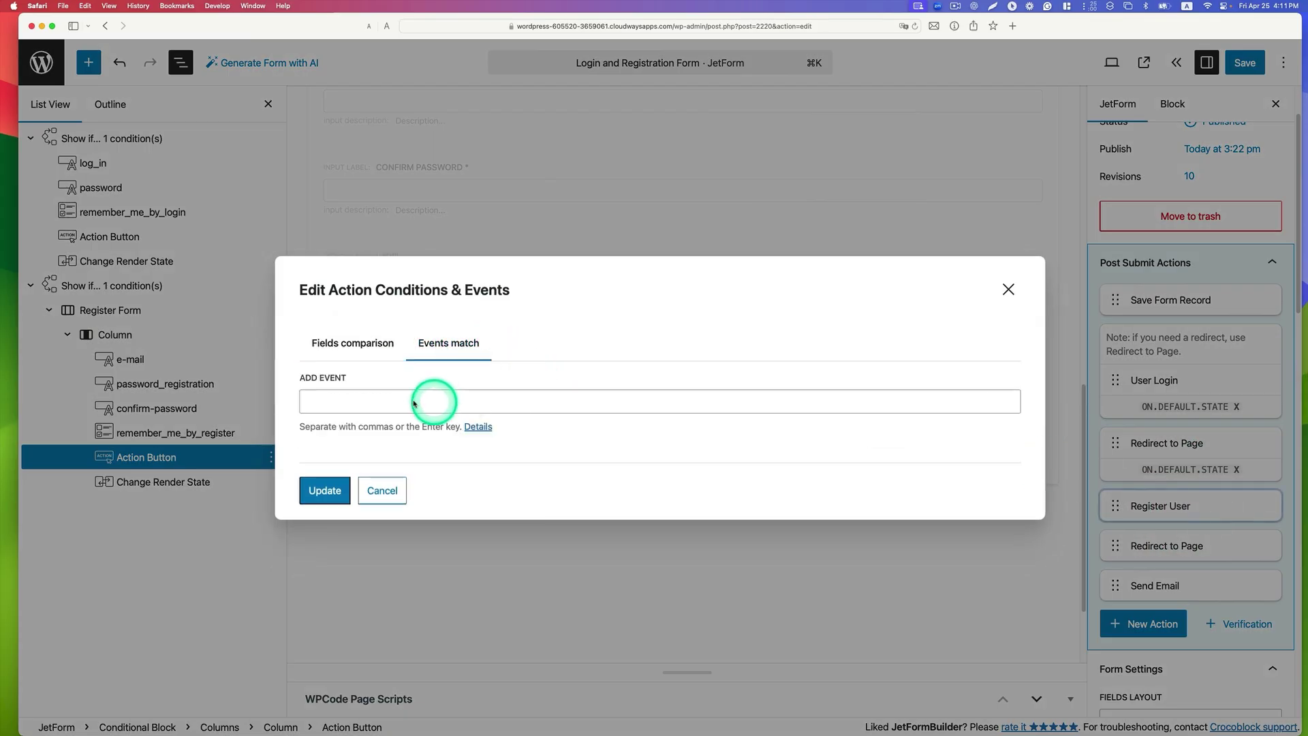
{"action": "left_click", "coordinate": [377, 402]}
{"action": "scroll", "coordinate": [536, 413], "scroll_direction": "down", "scroll_amount": 4}
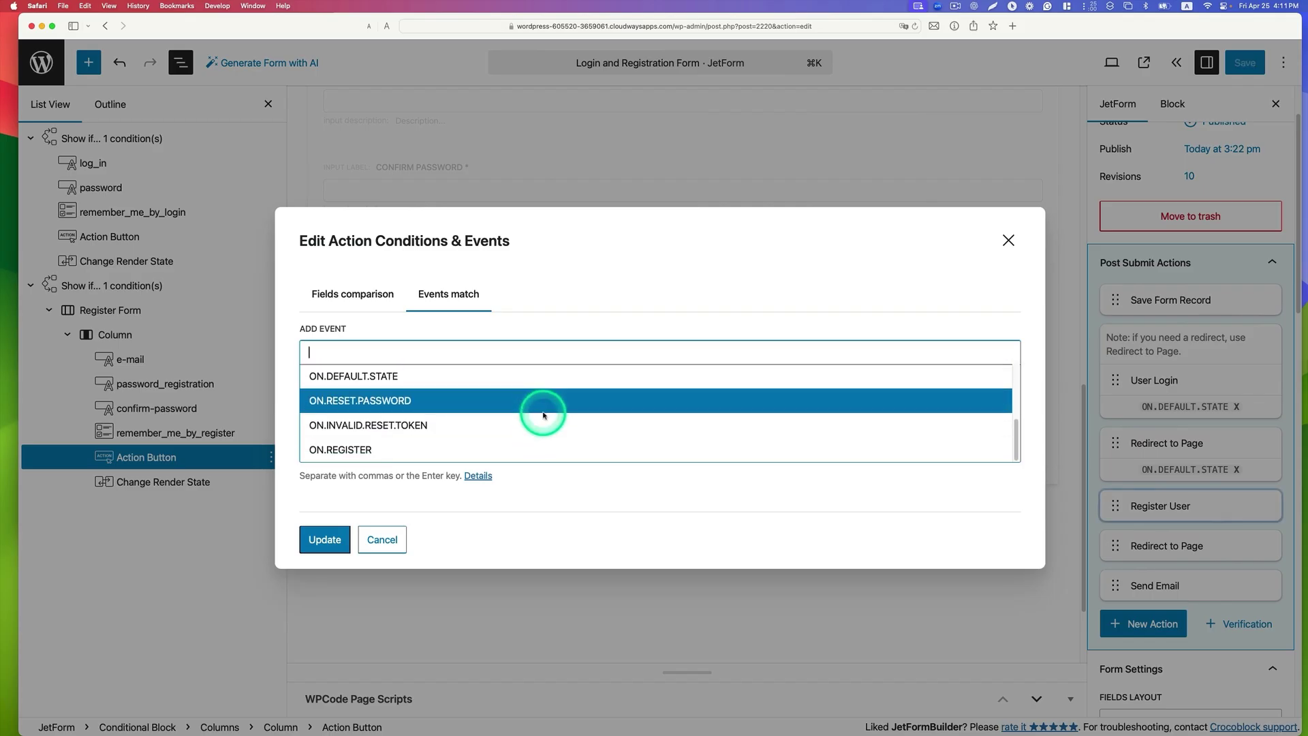
{"action": "left_click", "coordinate": [387, 449]}
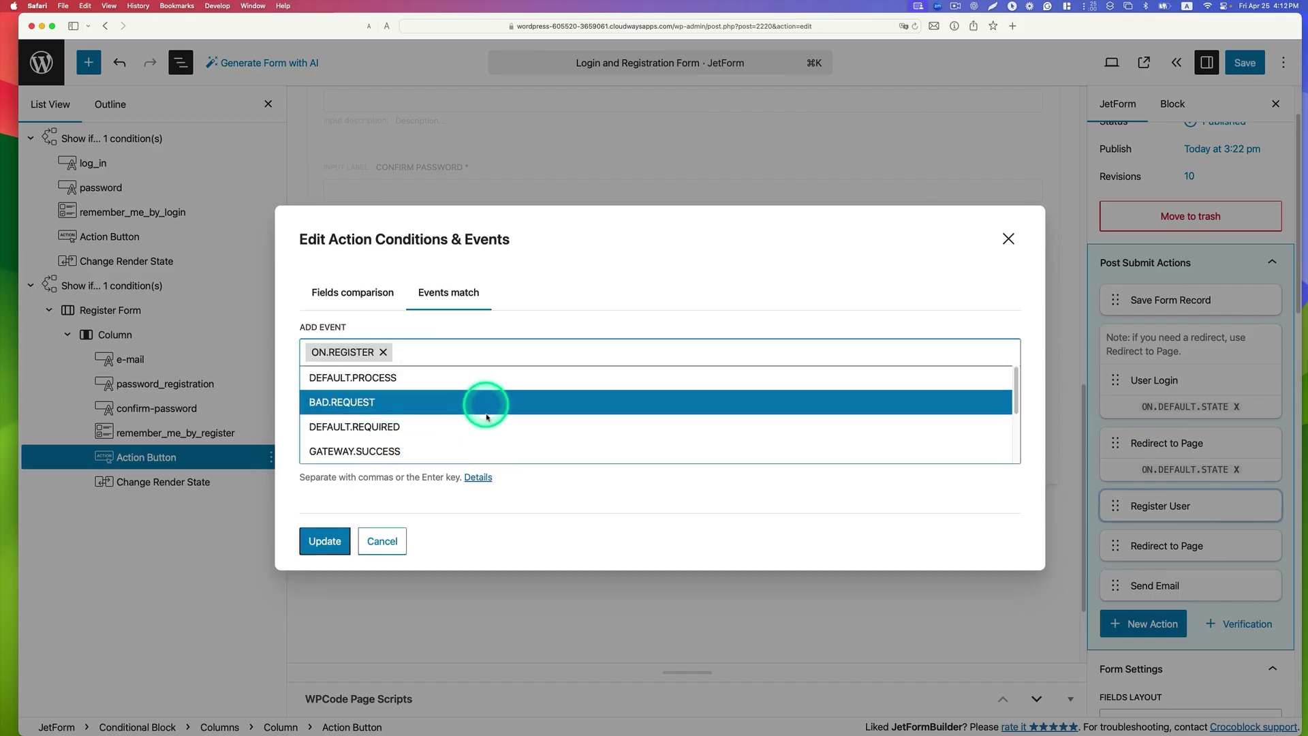
{"action": "left_click", "coordinate": [318, 546]}
{"action": "left_click", "coordinate": [324, 491]}
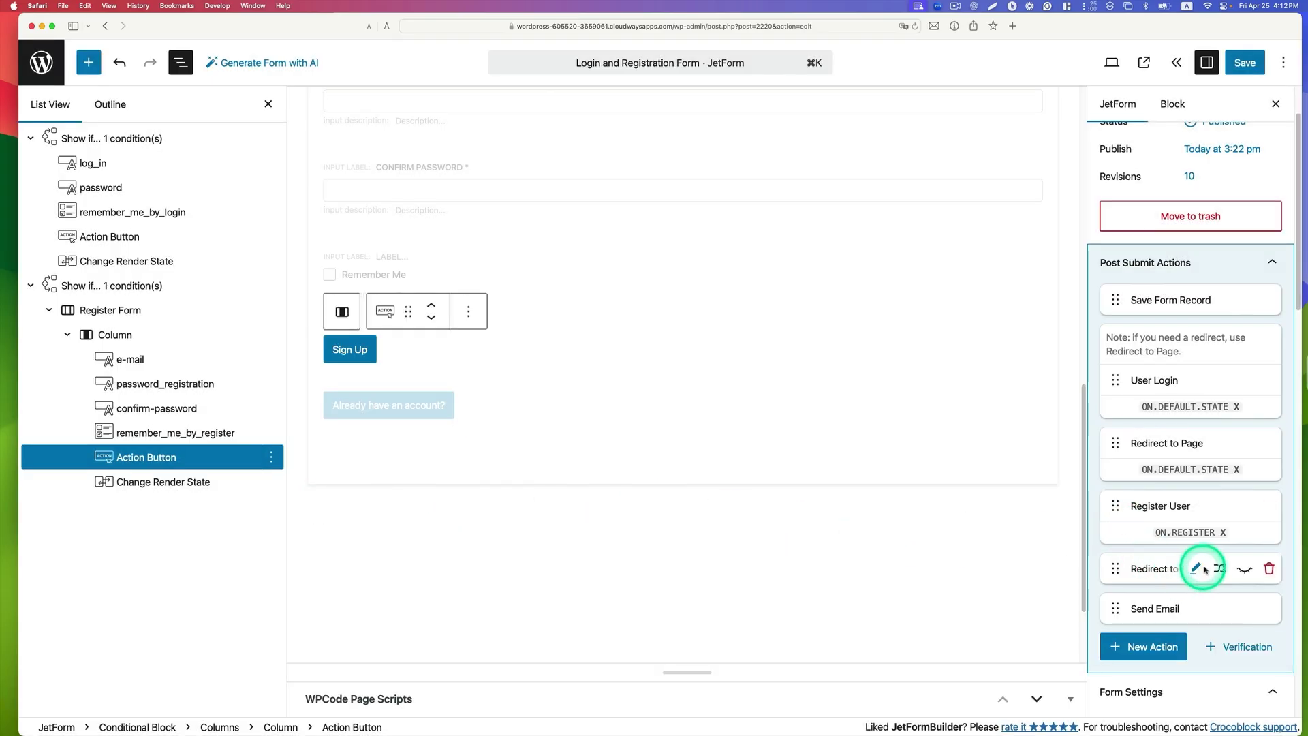
Make the second Redirect to Page action run on ON.REGISTER.
{"action": "left_click", "coordinate": [1220, 568]}
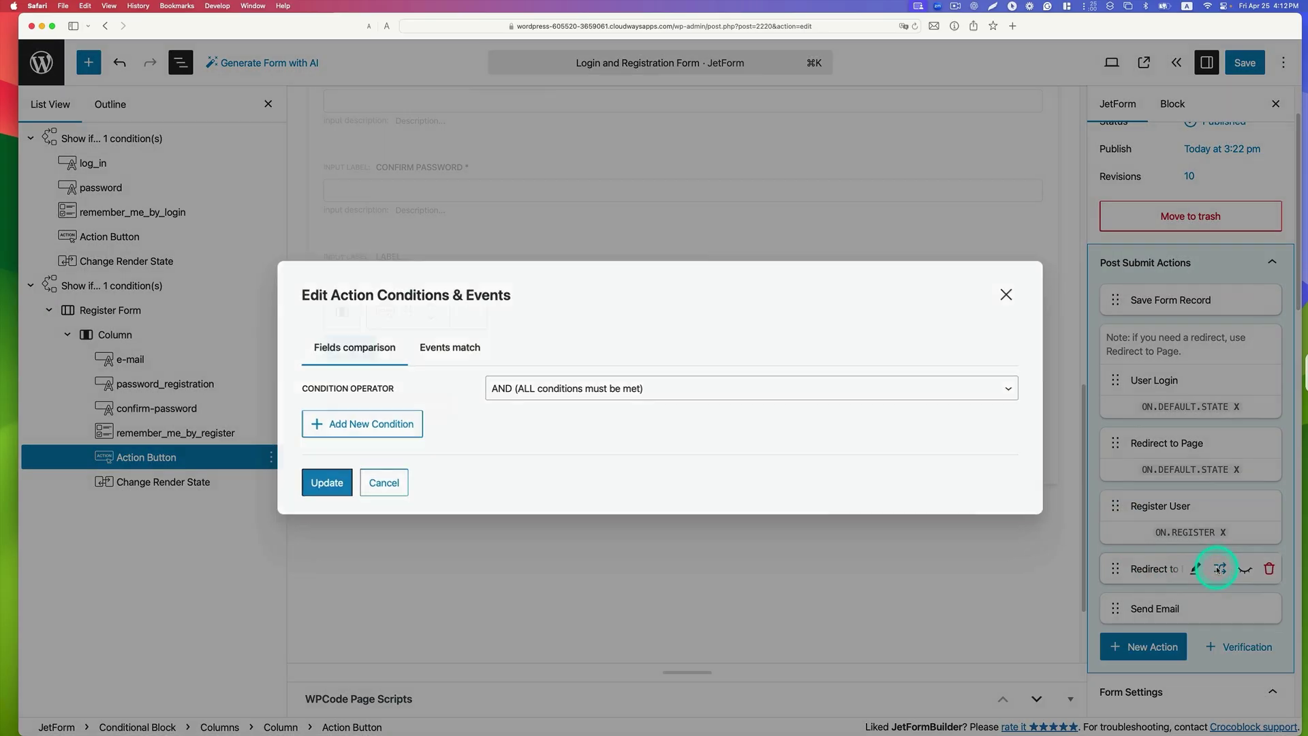
{"action": "left_click", "coordinate": [449, 347]}
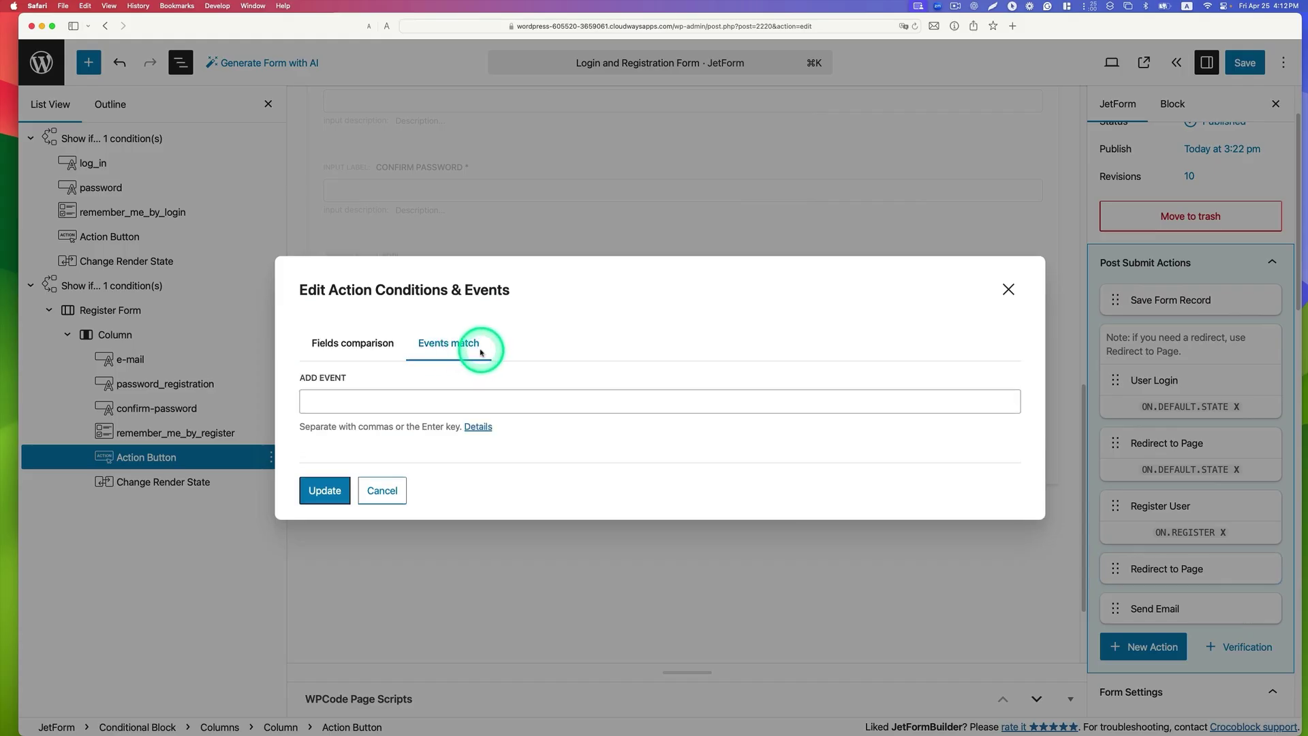
{"action": "left_click", "coordinate": [404, 400]}
{"action": "scroll", "coordinate": [459, 418], "scroll_direction": "down", "scroll_amount": 3}
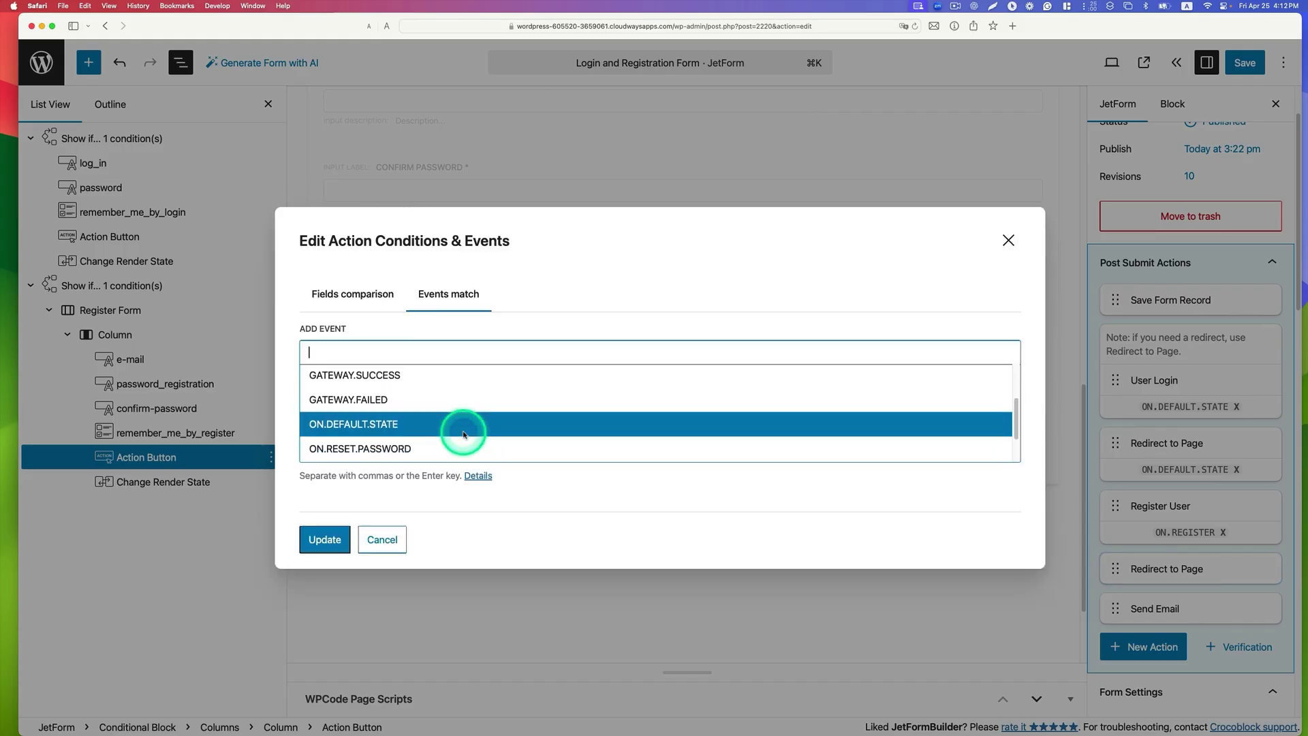
{"action": "scroll", "coordinate": [464, 434], "scroll_direction": "down", "scroll_amount": 1}
{"action": "left_click", "coordinate": [458, 447]}
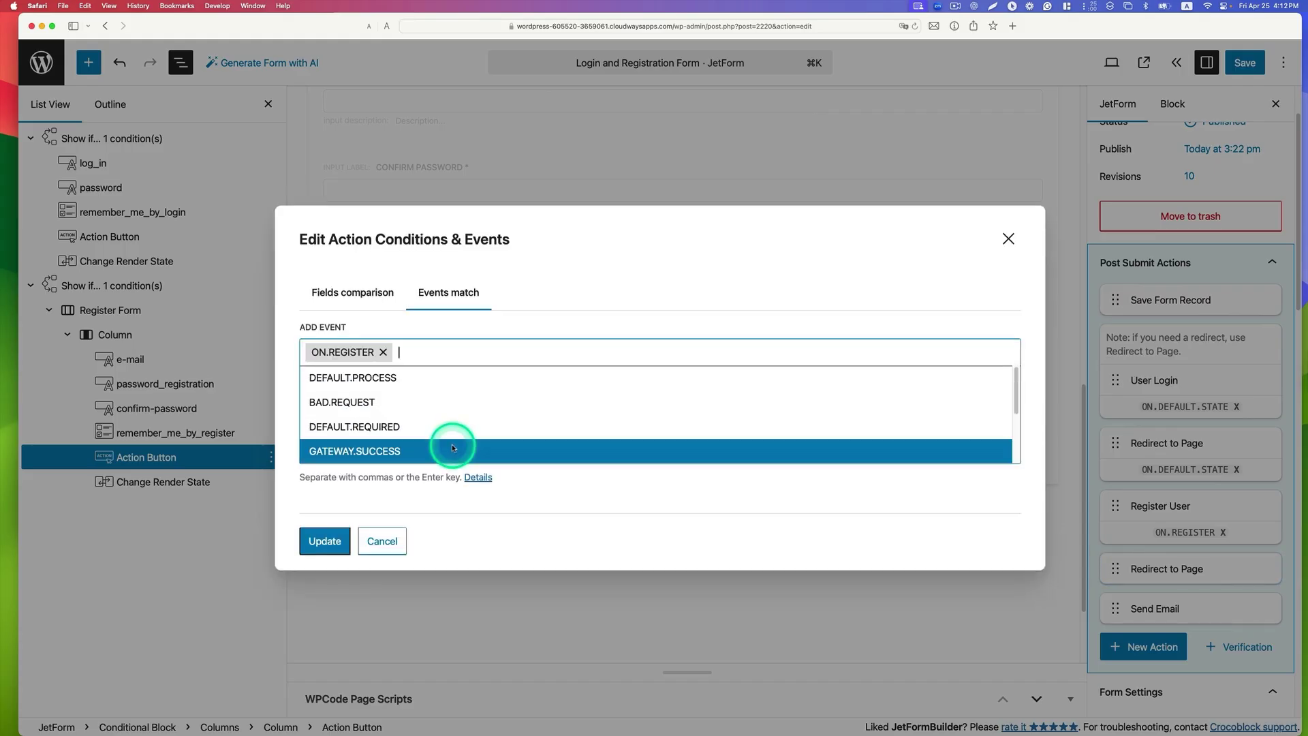
{"action": "left_click", "coordinate": [324, 541]}
{"action": "left_click", "coordinate": [324, 541]}
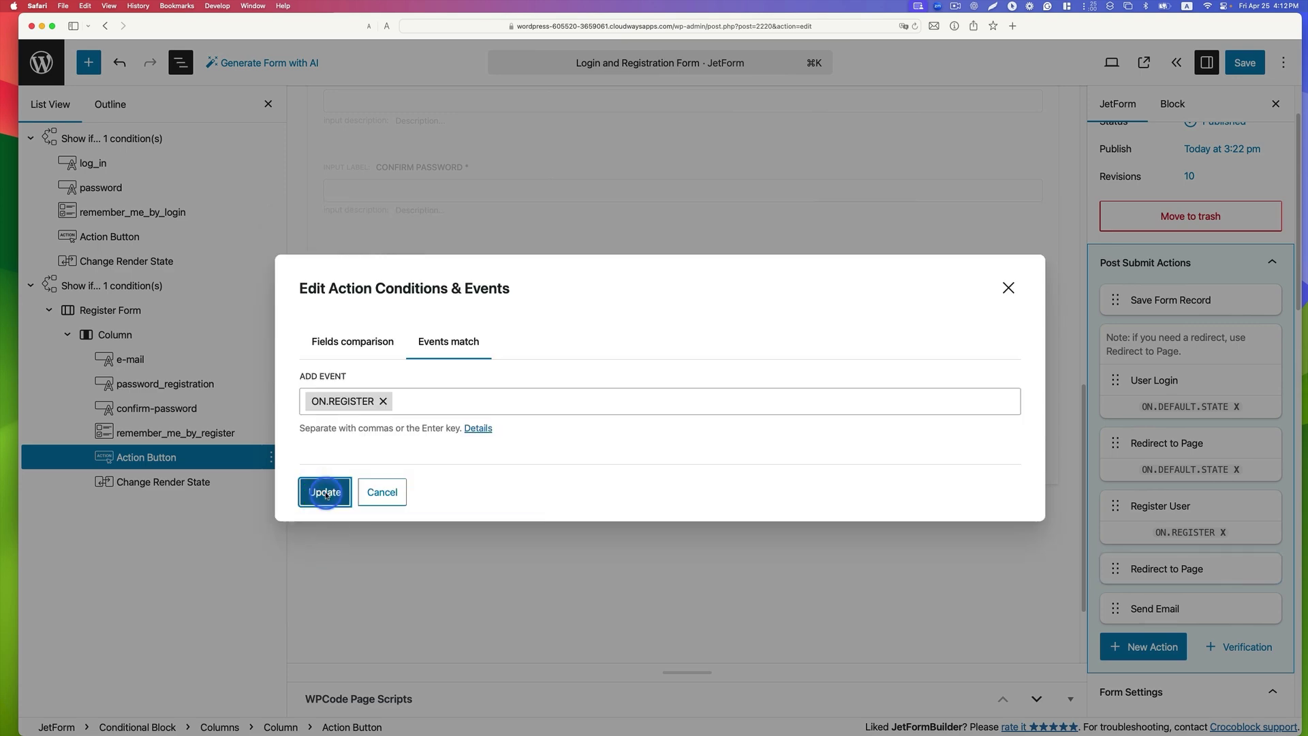
{"action": "scroll", "coordinate": [1210, 586], "scroll_direction": "down", "scroll_amount": 2}
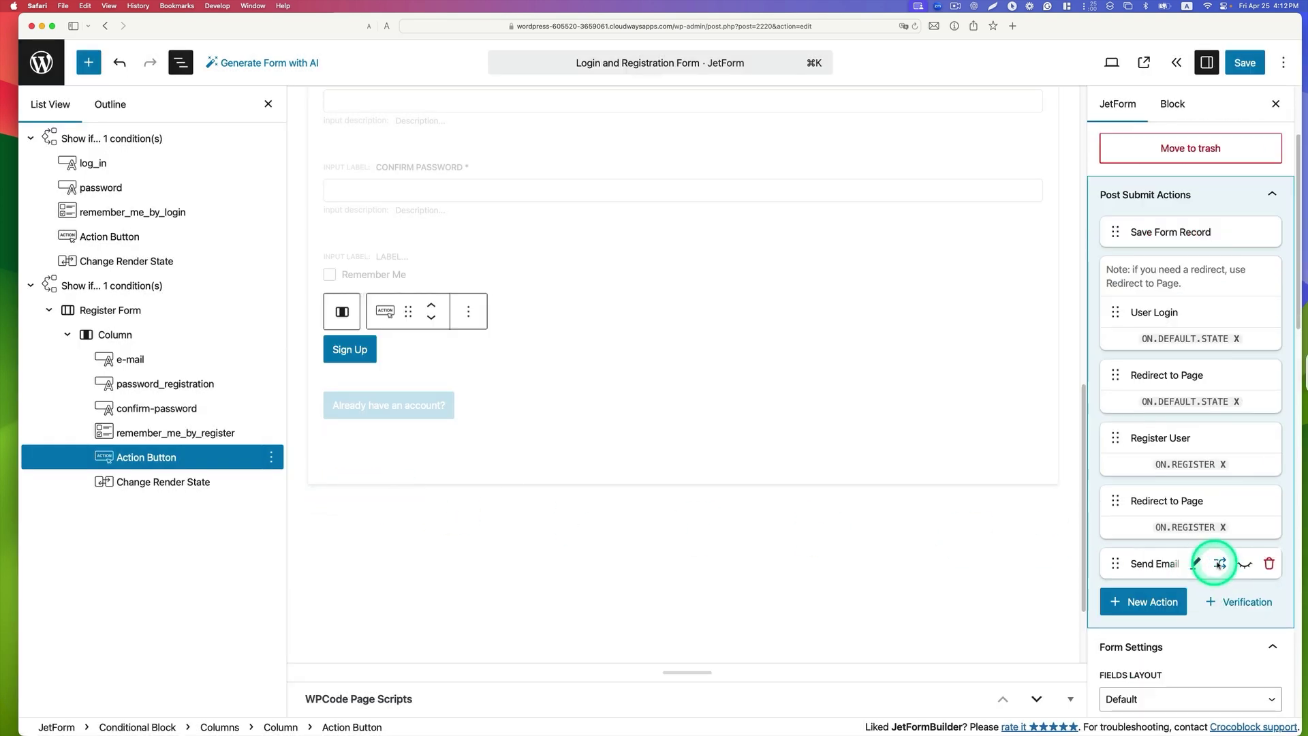
Set Send Email to ON.REGISTER, removing a mistaken BAD.REQUEST event, and save the form.
{"action": "left_click", "coordinate": [1215, 560]}
{"action": "left_click", "coordinate": [432, 346]}
{"action": "left_click", "coordinate": [403, 399]}
{"action": "left_click", "coordinate": [403, 400]}
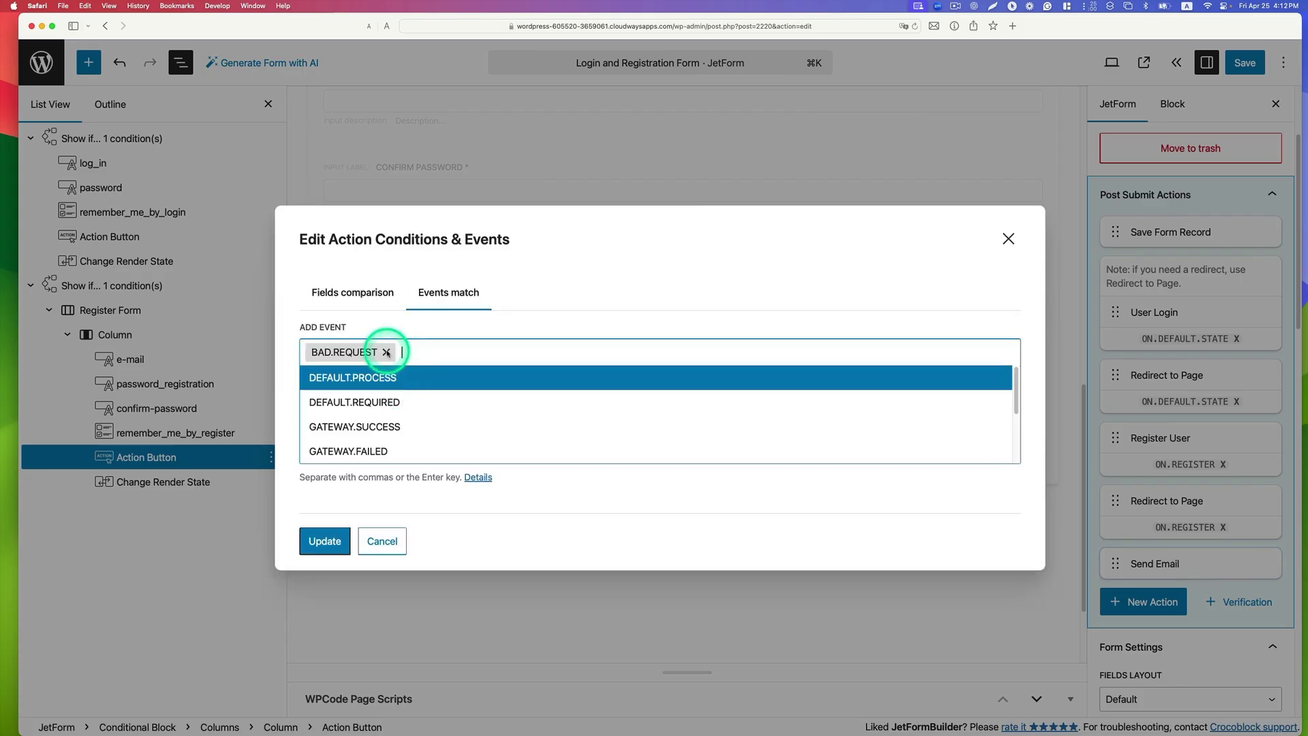
{"action": "left_click", "coordinate": [389, 337]}
{"action": "left_click", "coordinate": [386, 403]}
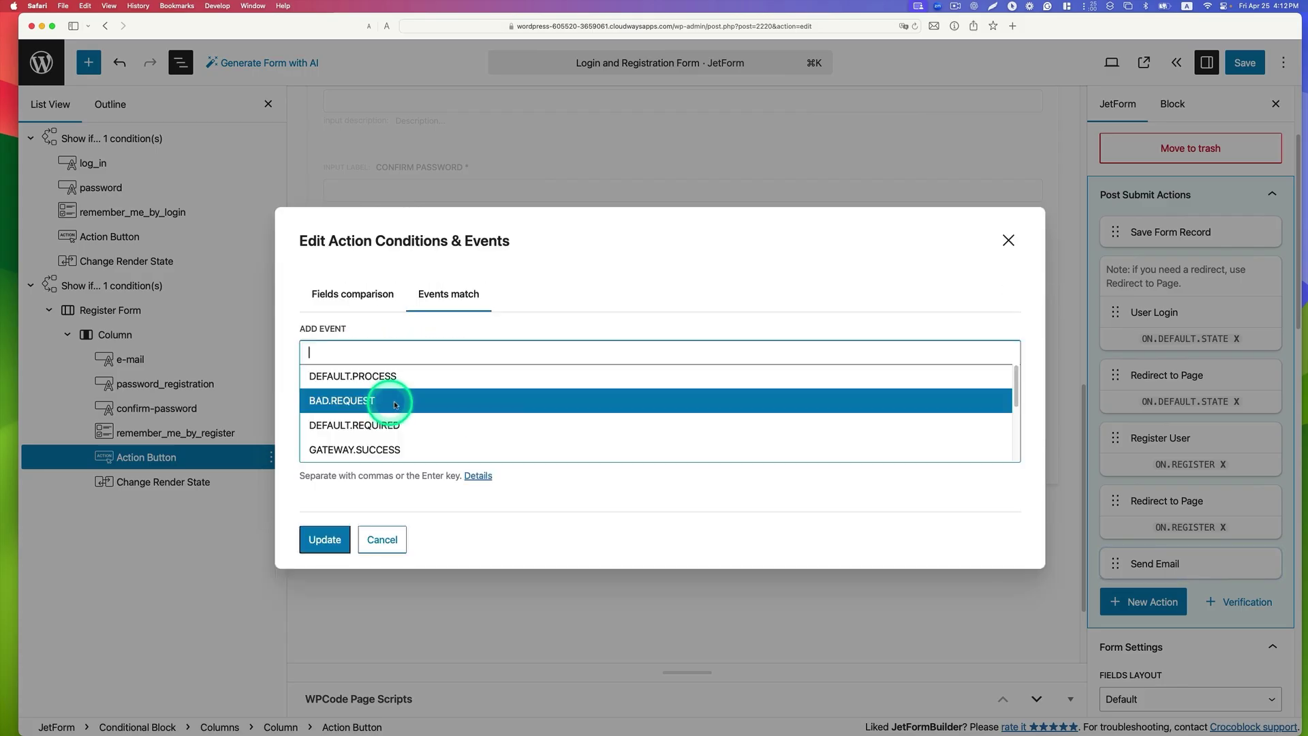
{"action": "scroll", "coordinate": [469, 409], "scroll_direction": "down", "scroll_amount": 3}
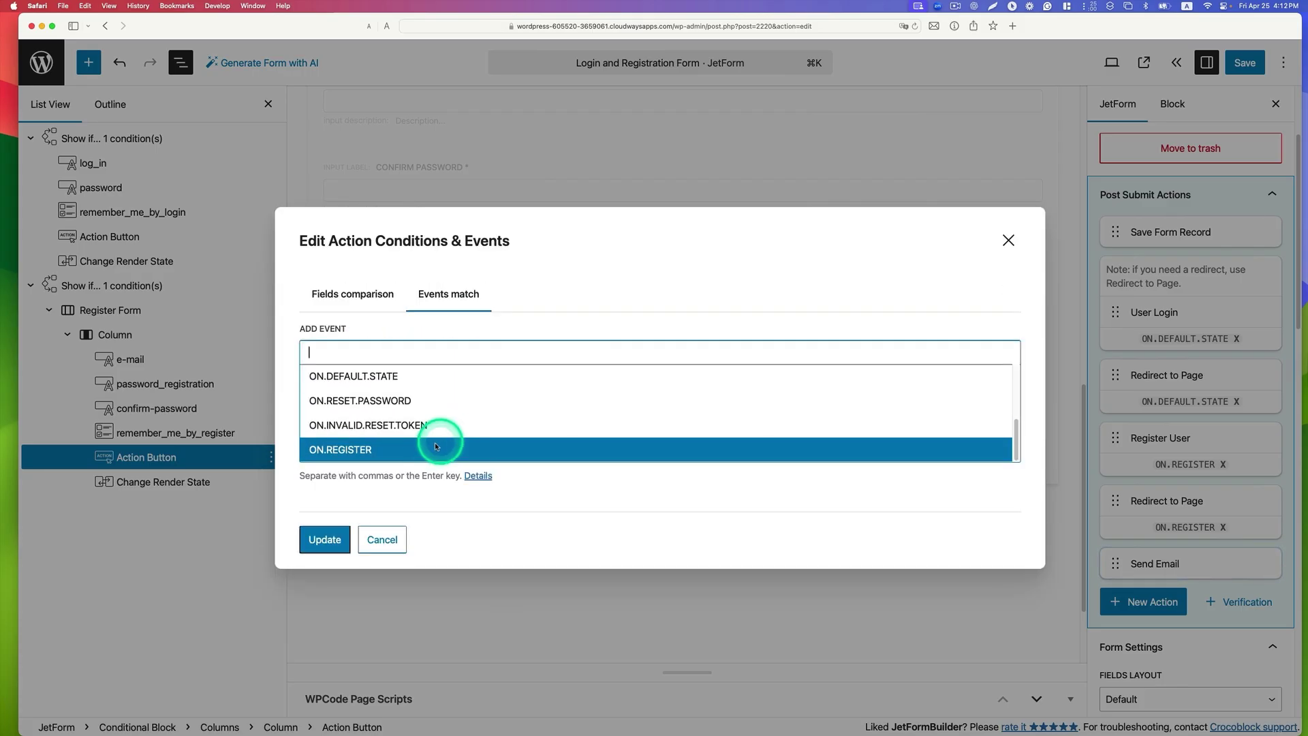
{"action": "left_click", "coordinate": [474, 450]}
{"action": "left_click", "coordinate": [325, 538]}
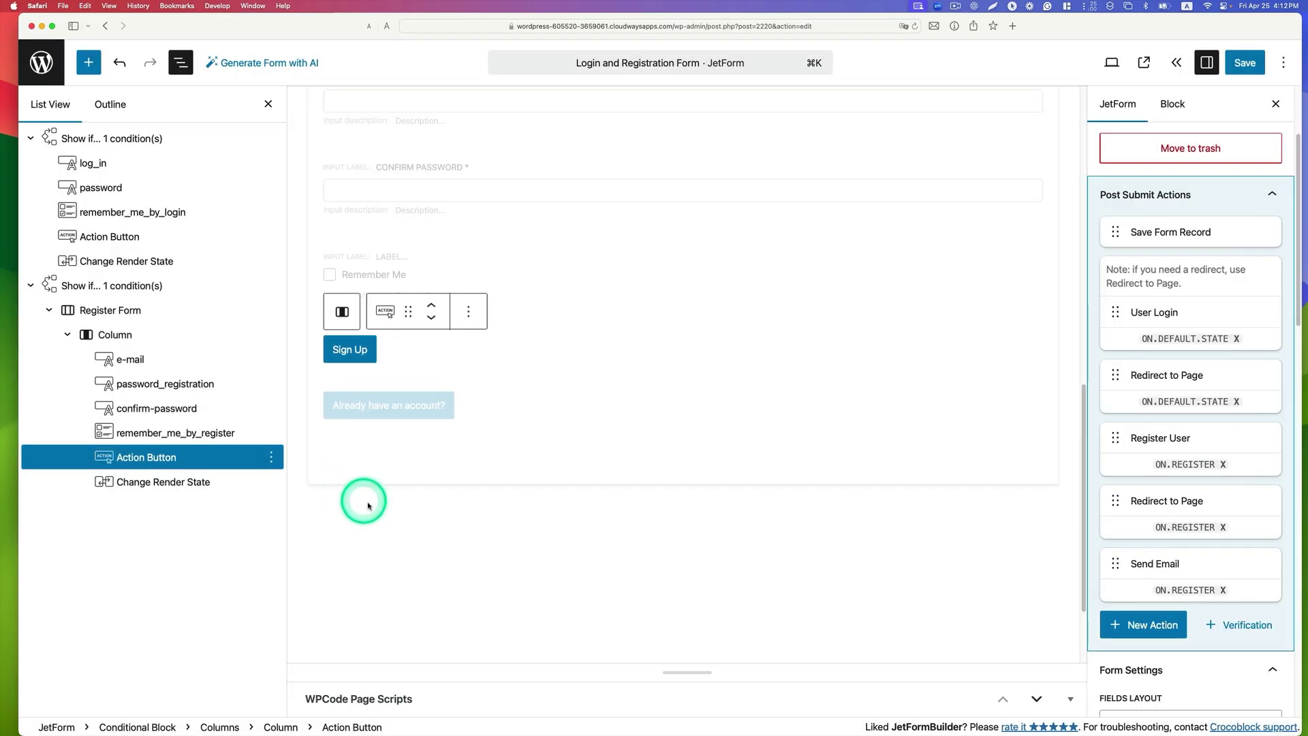
{"action": "left_click", "coordinate": [1245, 63]}
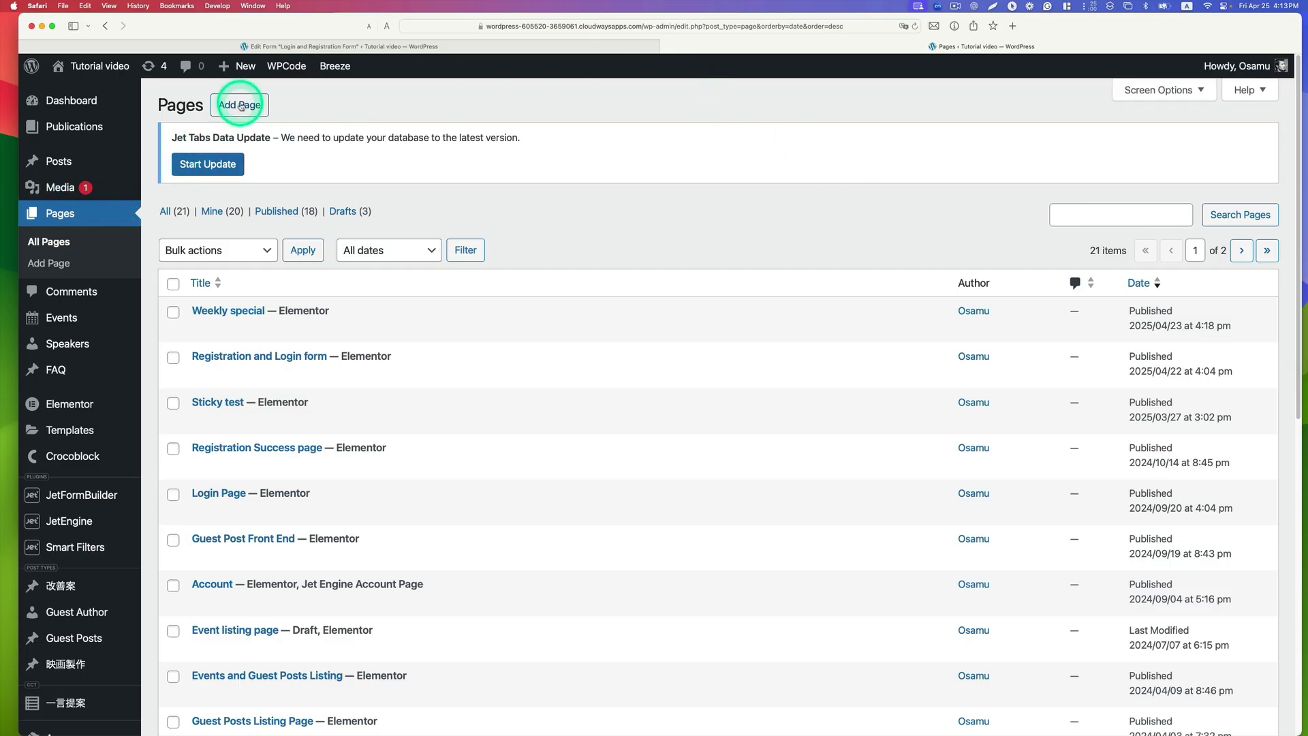
Open the Registration and Login form page from All Pages via Edit with Elementor.
{"action": "mouse_move", "coordinate": [324, 365]}
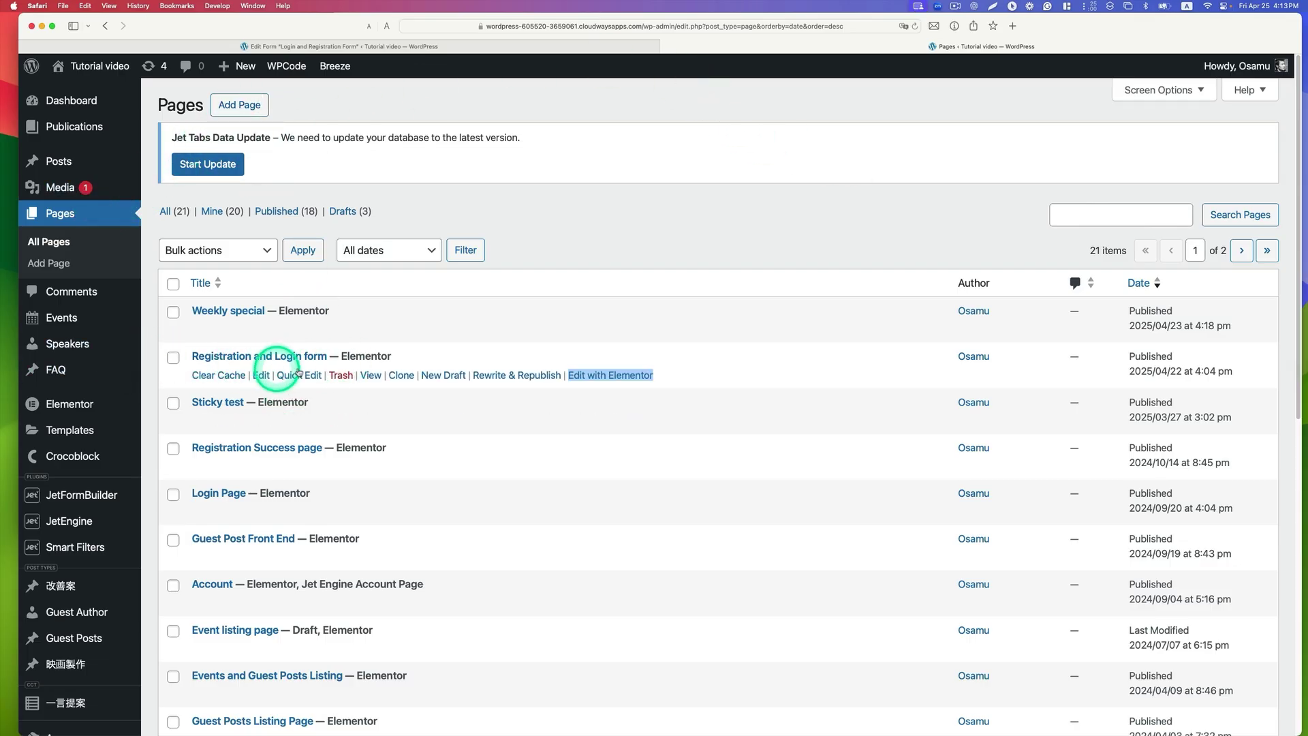
{"action": "left_click", "coordinate": [601, 377]}
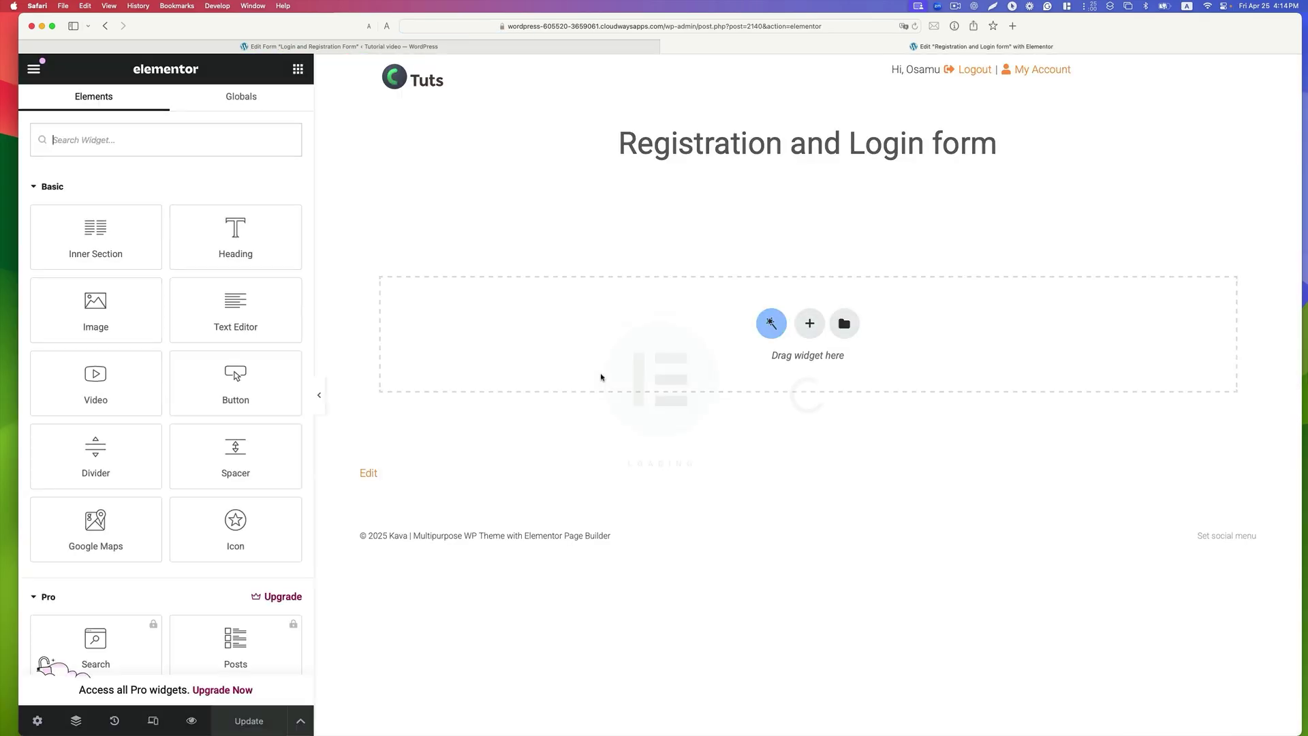
Add a new single-column section to the empty Registration and Login form page.
{"action": "left_click", "coordinate": [772, 323]}
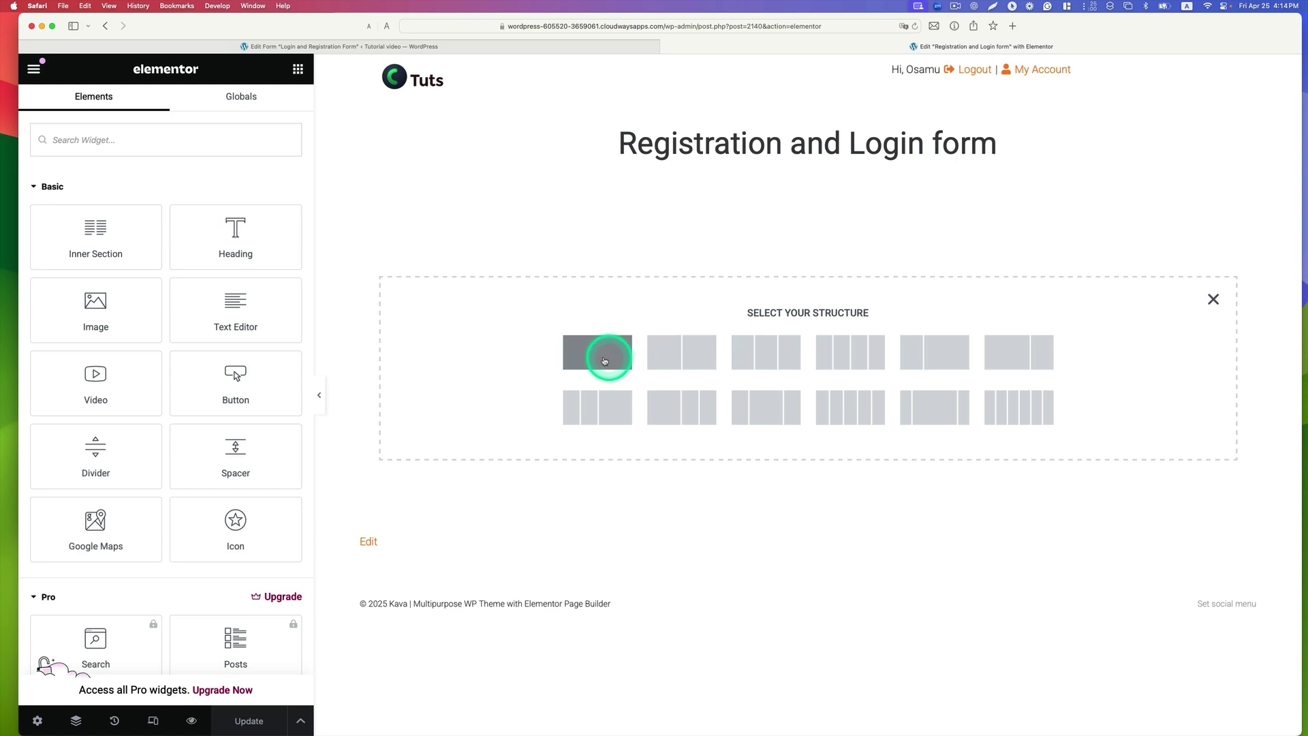
{"action": "left_click", "coordinate": [613, 354]}
{"action": "left_click", "coordinate": [298, 69]}
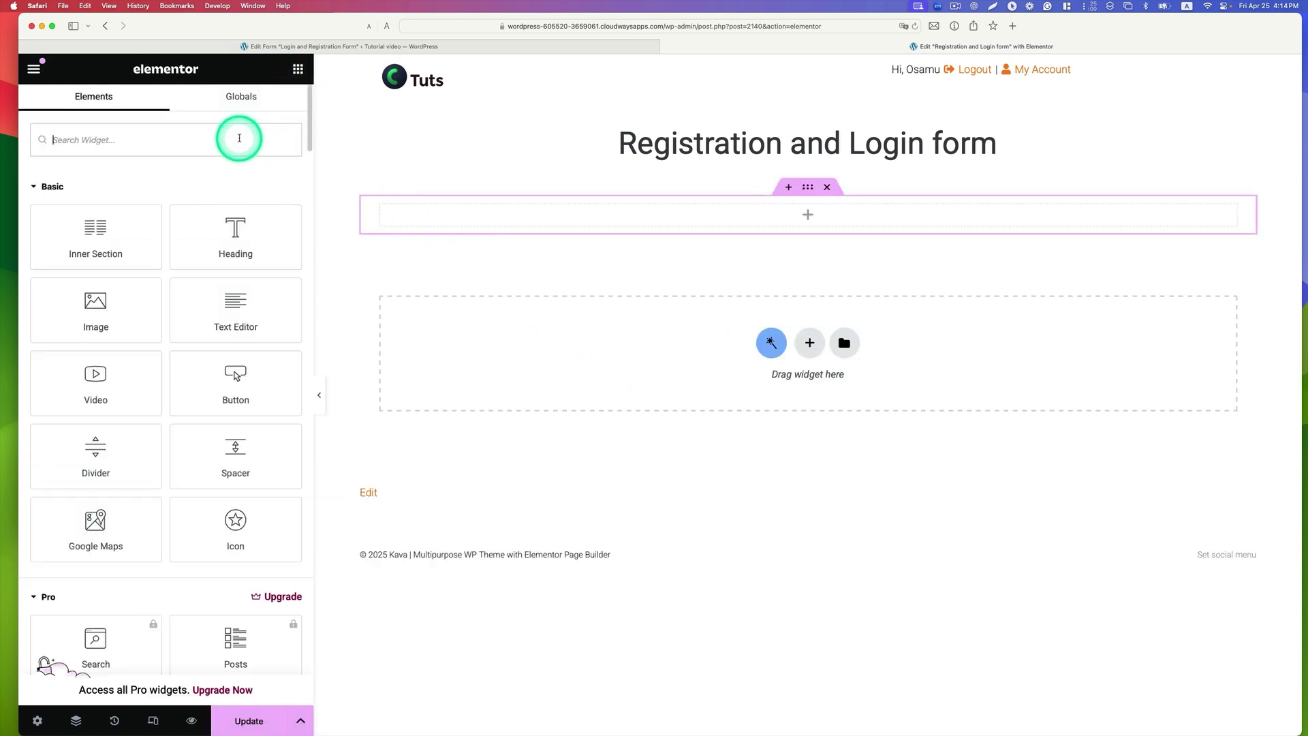
Place the JetForm widget in the section showing the Login and Registration Form, and update the page.
{"action": "type", "text": "form"}
{"action": "left_click_drag", "start_coordinate": [95, 197], "coordinate": [750, 219]}
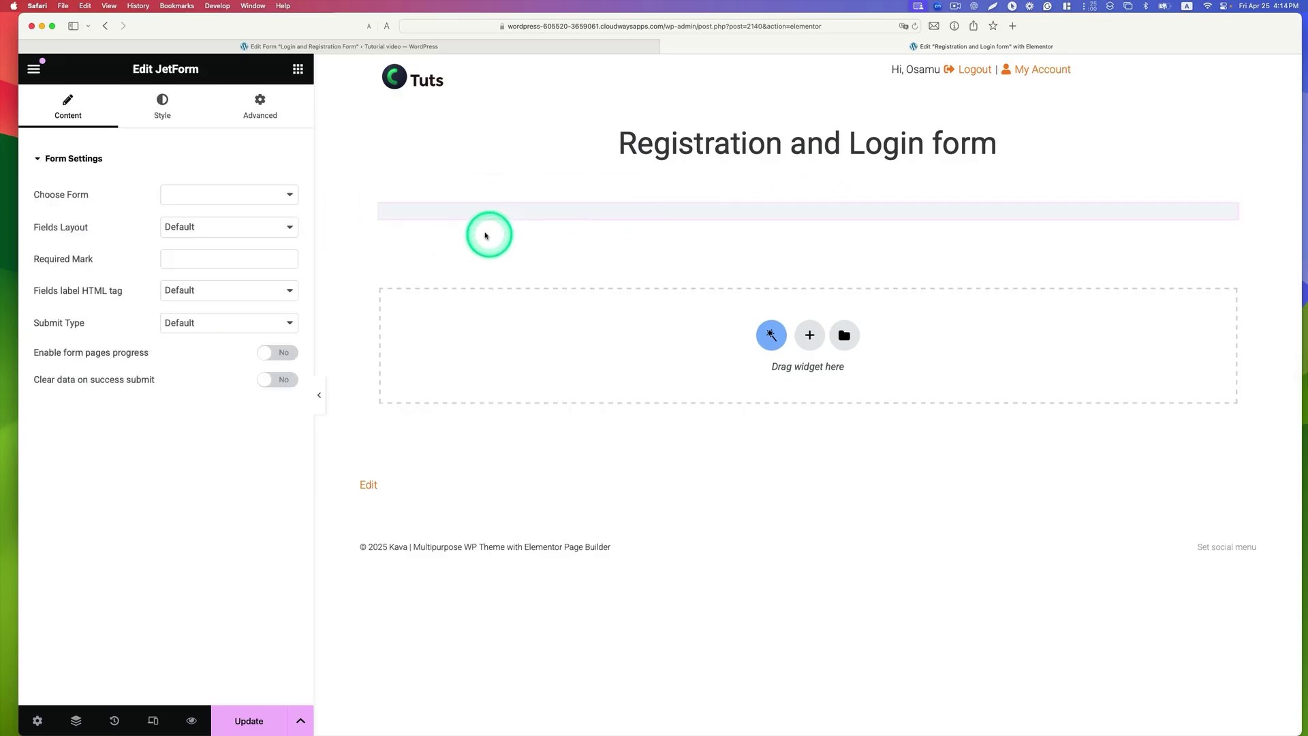
{"action": "left_click", "coordinate": [290, 198]}
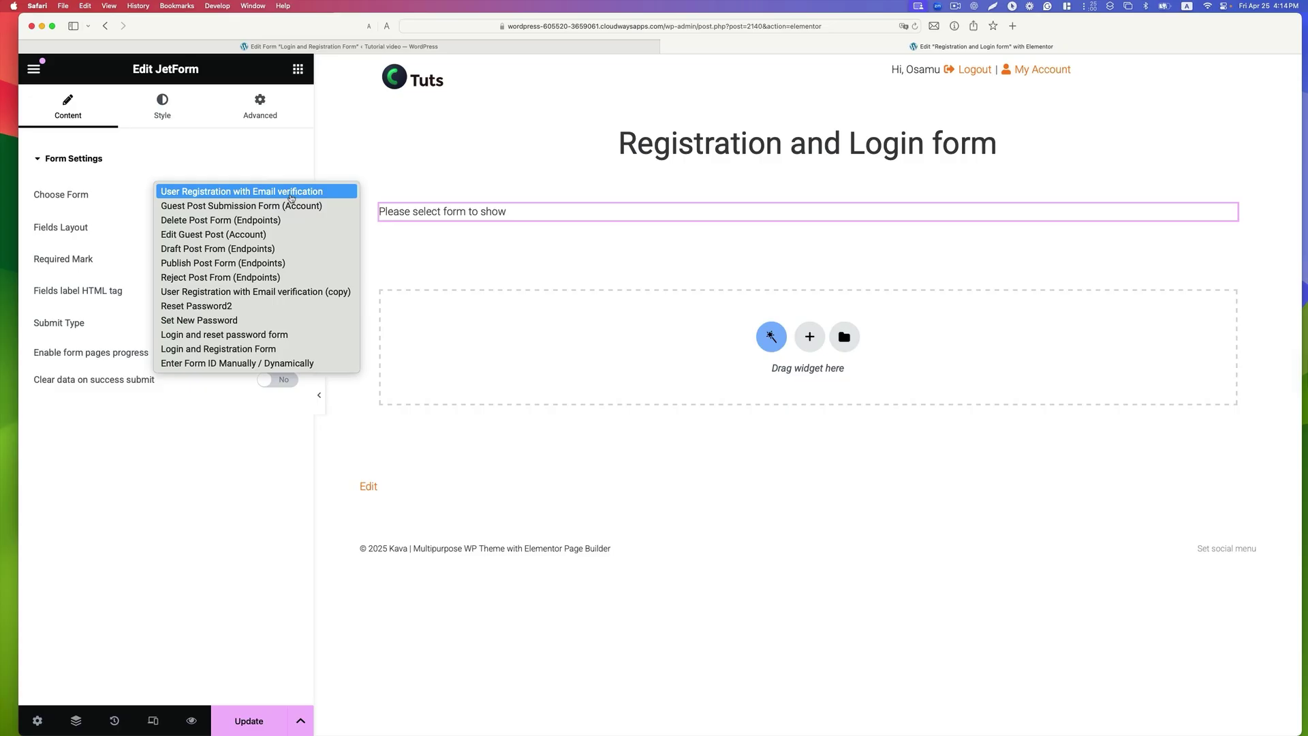
{"action": "left_click", "coordinate": [230, 350]}
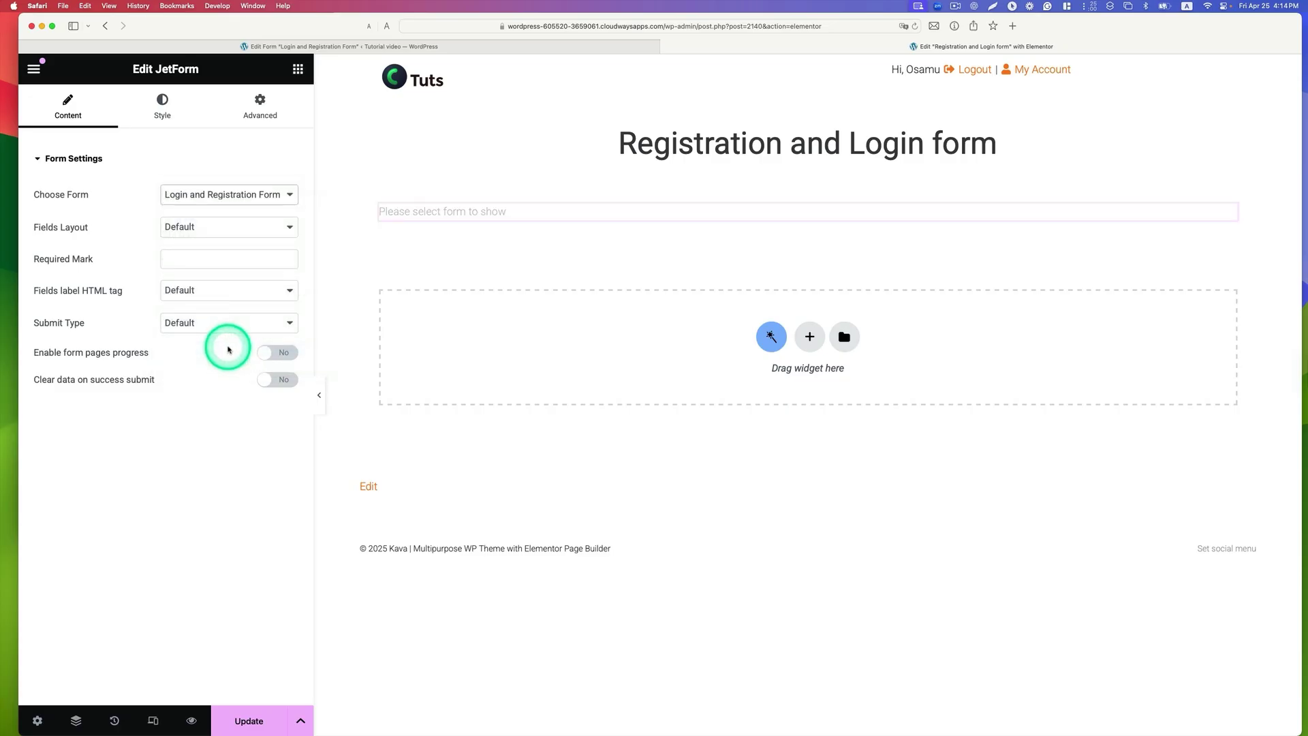
{"action": "scroll", "coordinate": [767, 313], "scroll_direction": "down", "scroll_amount": 1}
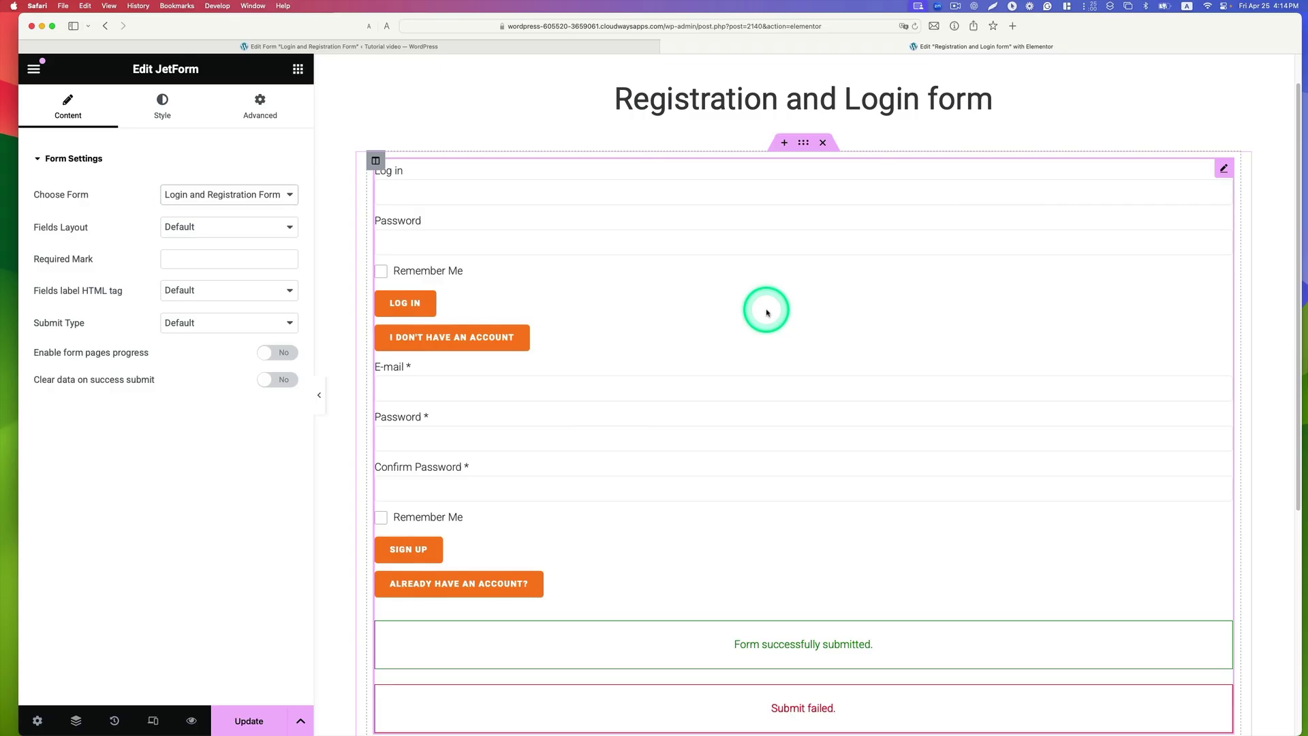
{"action": "scroll", "coordinate": [766, 312], "scroll_direction": "down", "scroll_amount": 1}
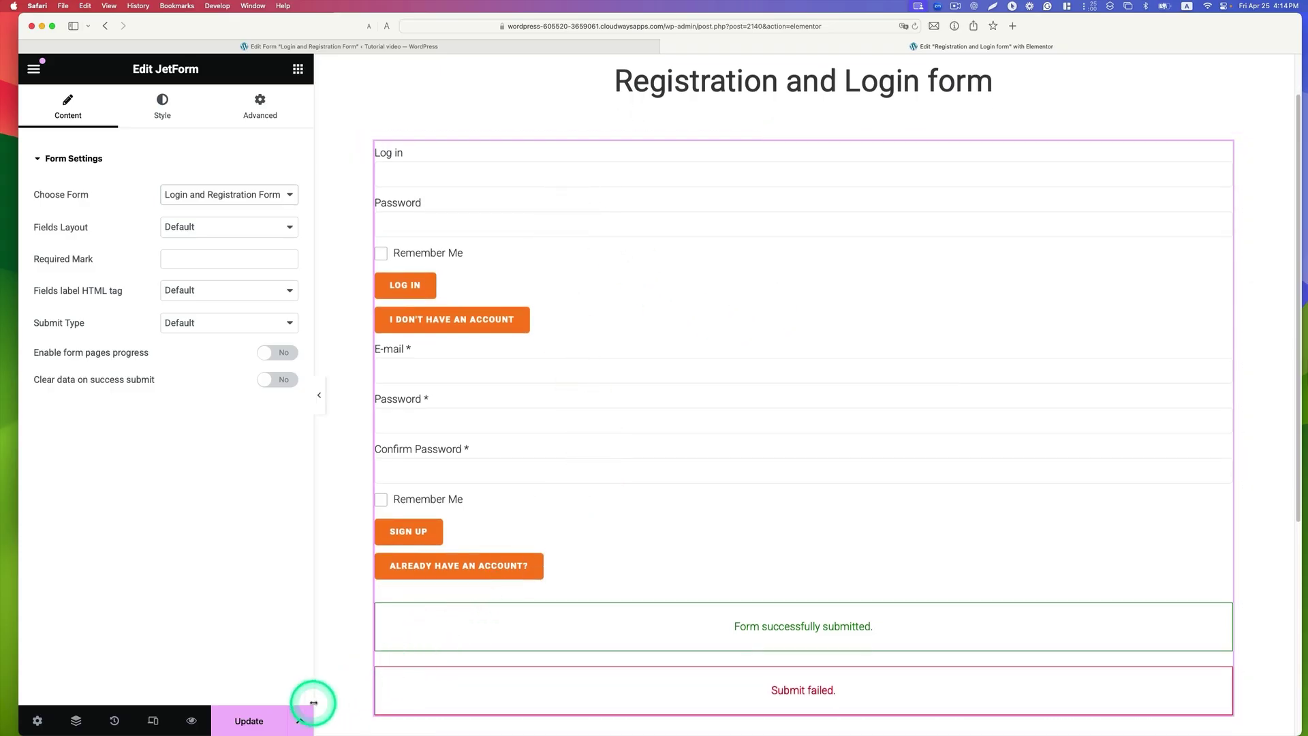
{"action": "left_click", "coordinate": [251, 722]}
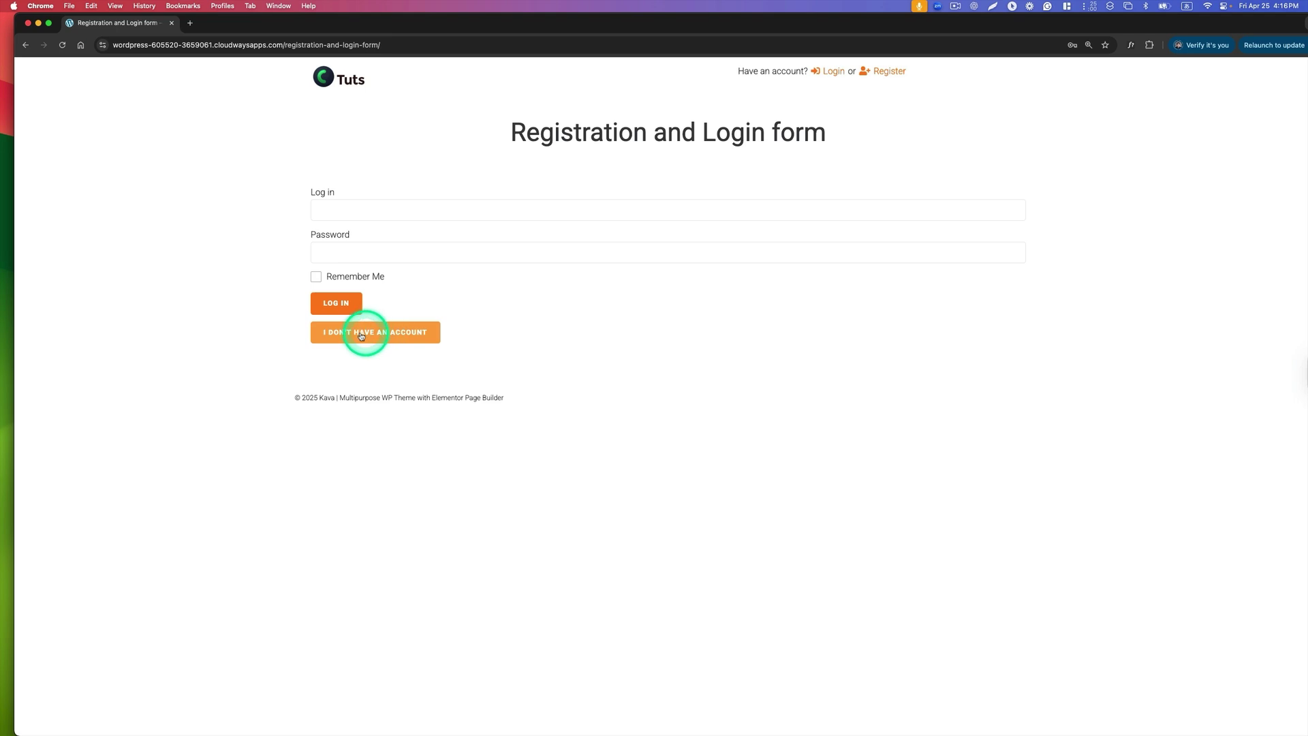
Toggle the form between the sign-up and login views twice to check switching.
{"action": "left_click", "coordinate": [364, 336]}
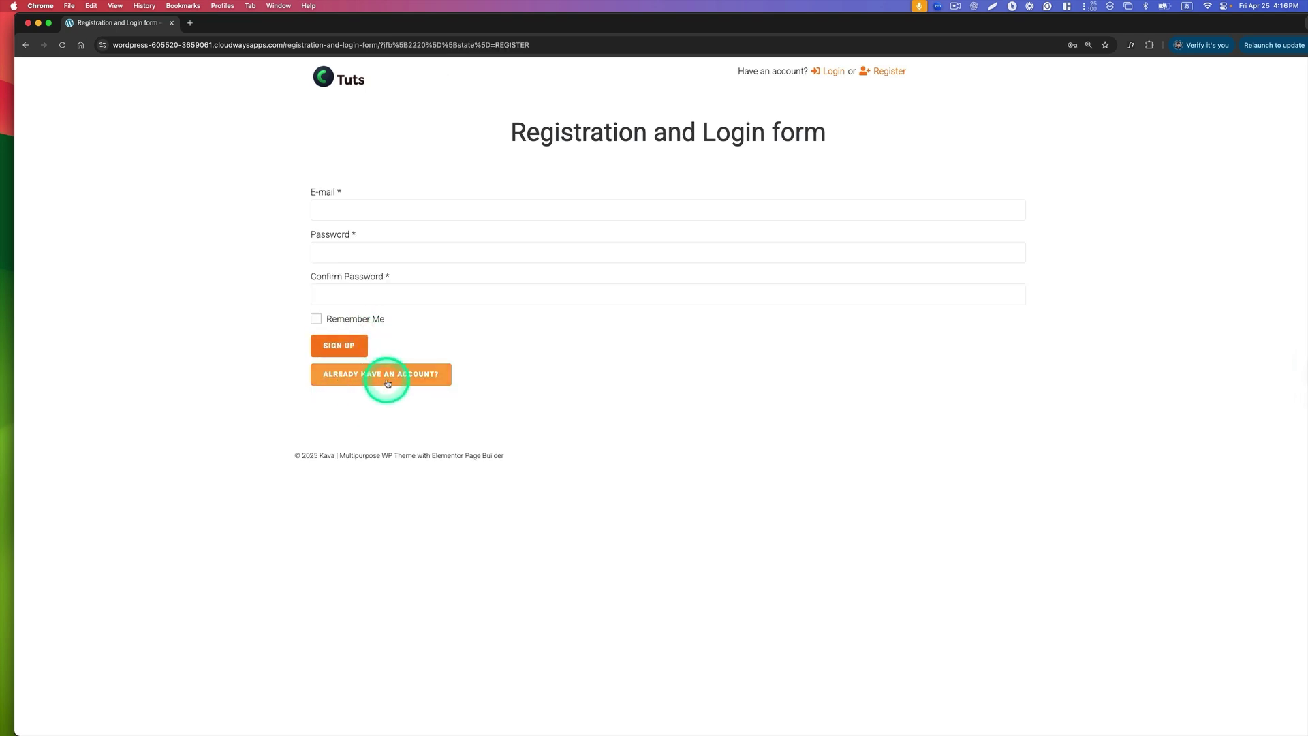
{"action": "left_click", "coordinate": [385, 378]}
{"action": "left_click", "coordinate": [406, 331]}
{"action": "left_click", "coordinate": [383, 375]}
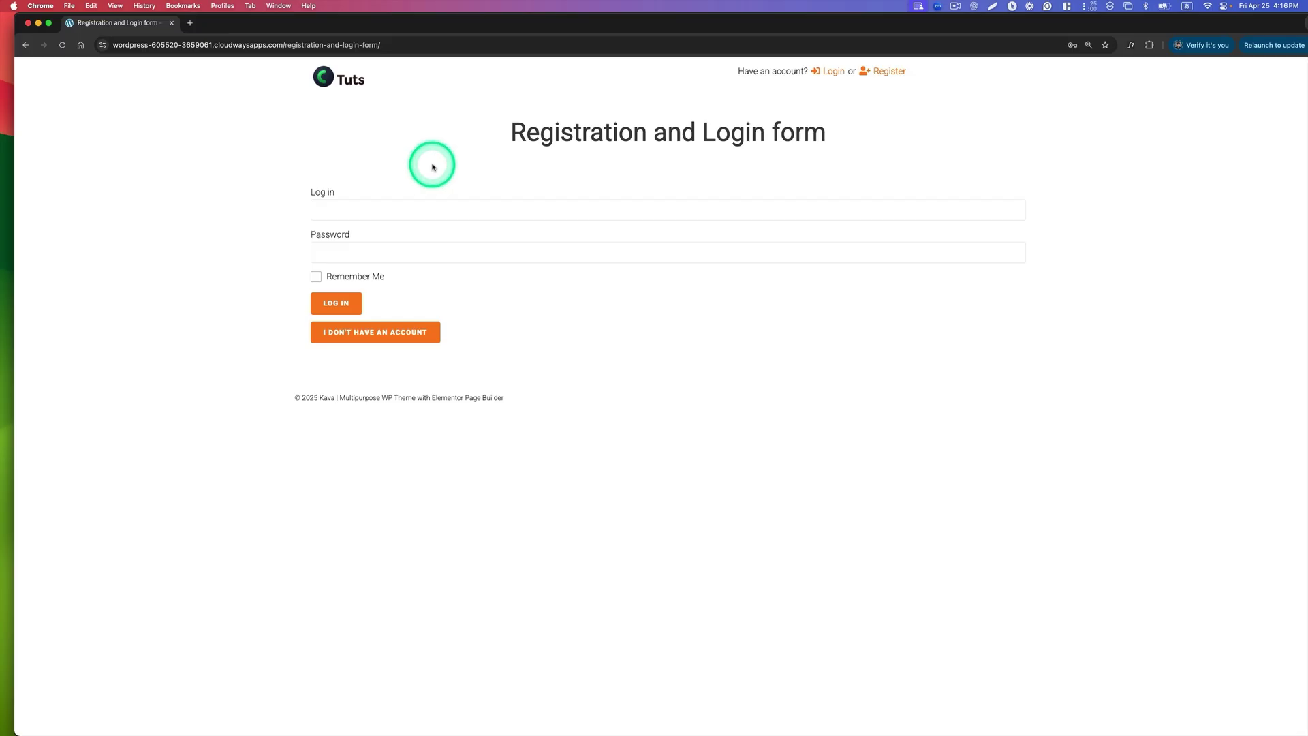
Log in with the account e-mail and password, then log out from the Account page.
{"action": "left_click", "coordinate": [320, 208]}
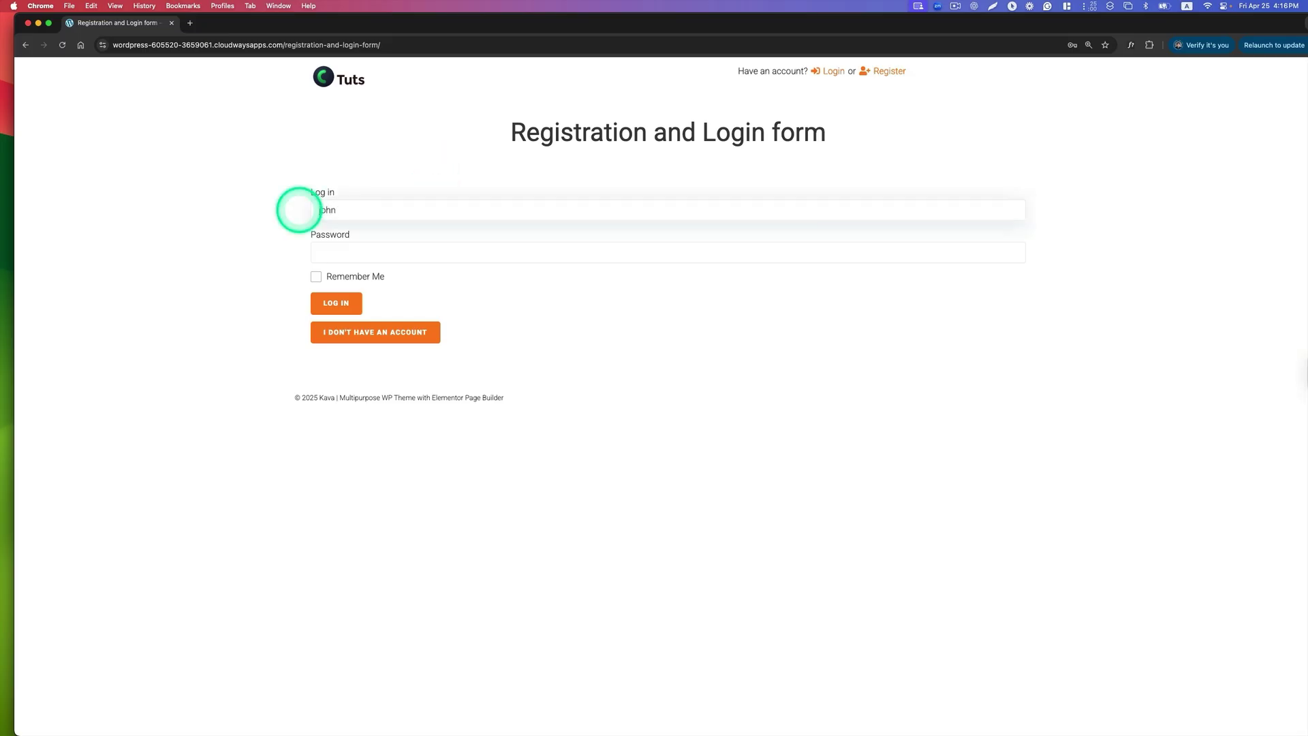
{"action": "key", "text": "Tab"}
{"action": "type", "text": "••"}
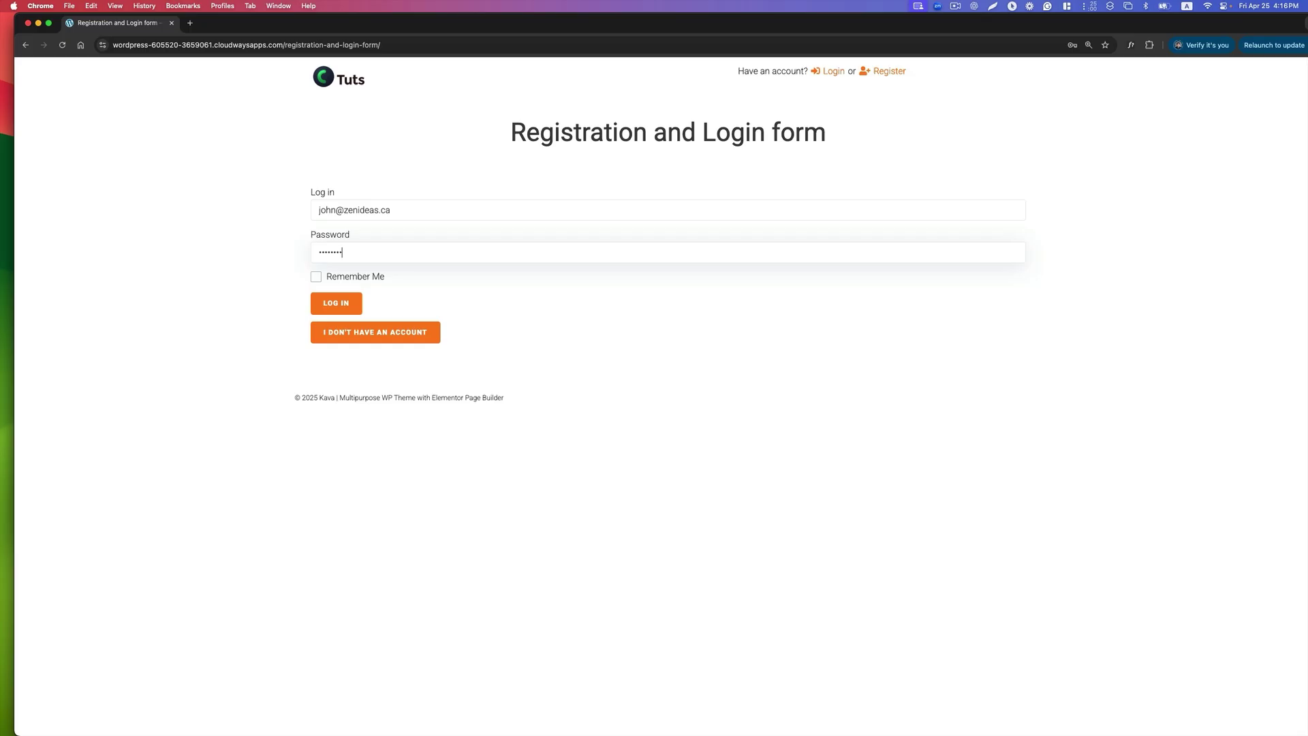
{"action": "left_click", "coordinate": [334, 302]}
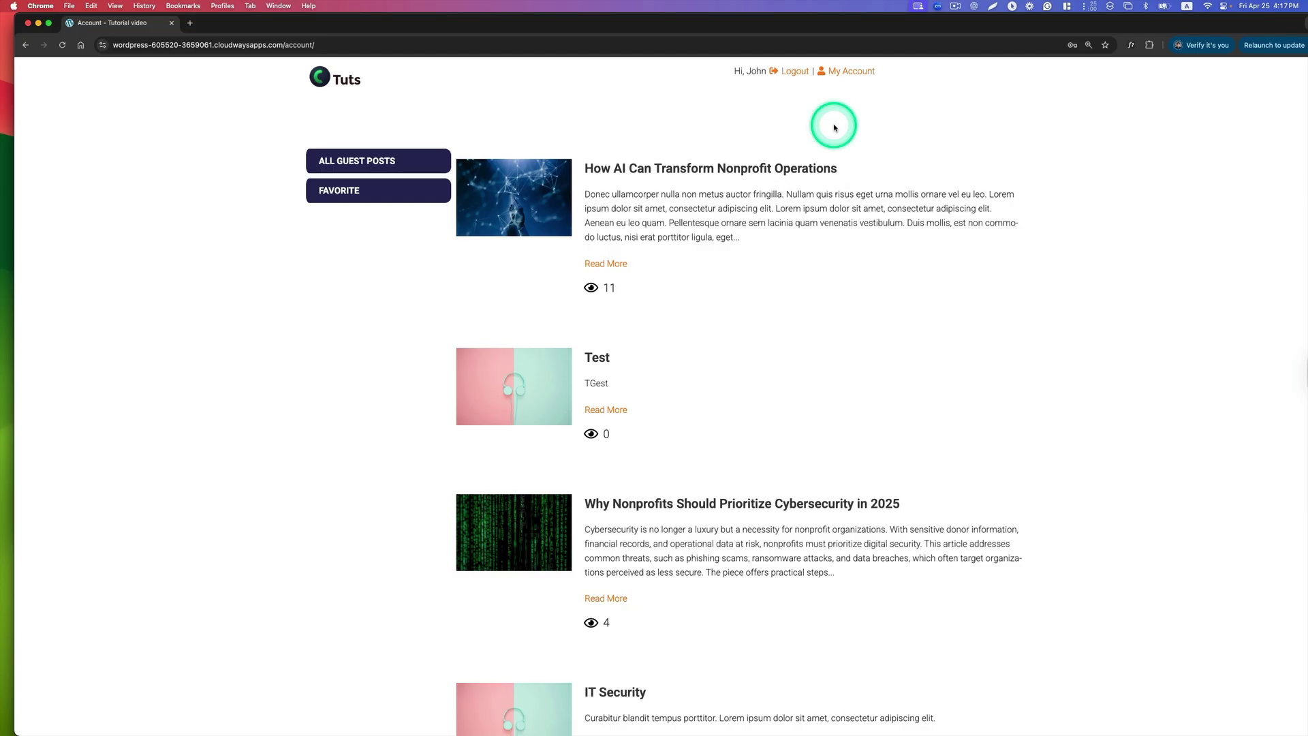
{"action": "left_click", "coordinate": [792, 70]}
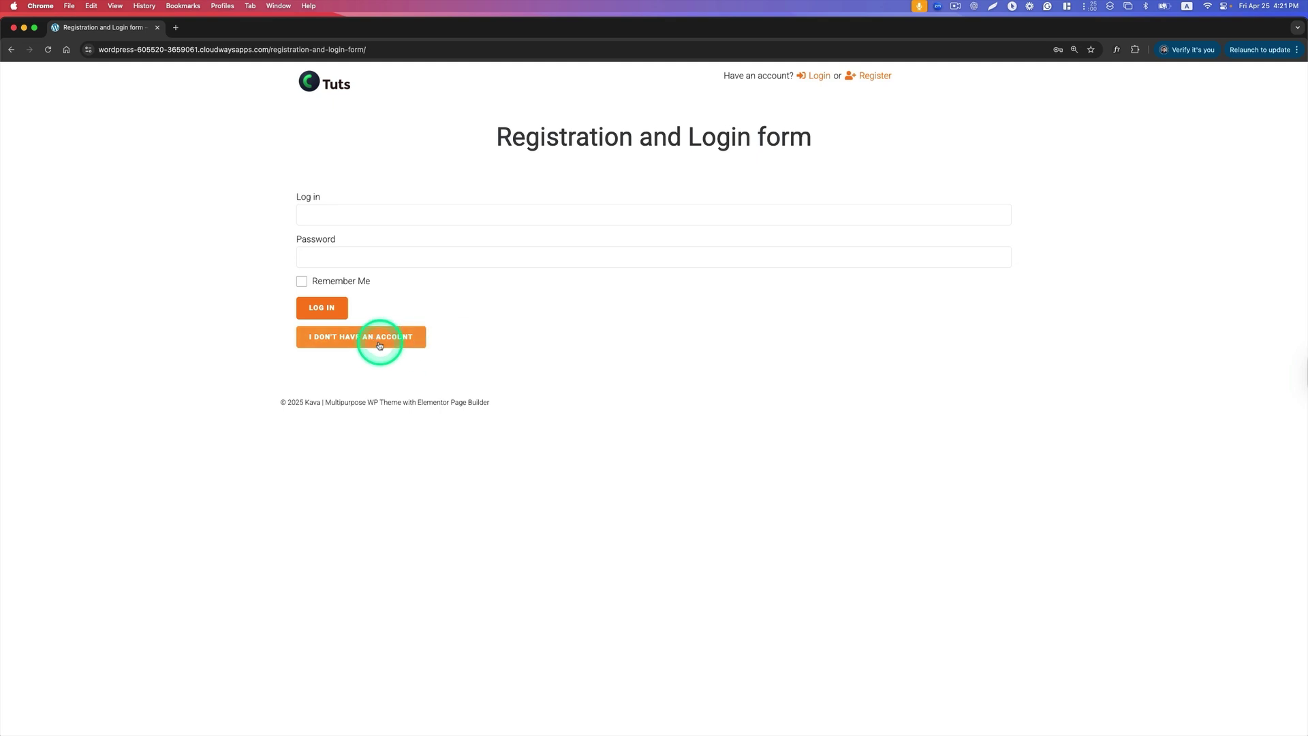
Switch to the sign-up view and fill the new account's e-mail from autofill.
{"action": "left_click", "coordinate": [388, 337]}
{"action": "left_click", "coordinate": [399, 214]}
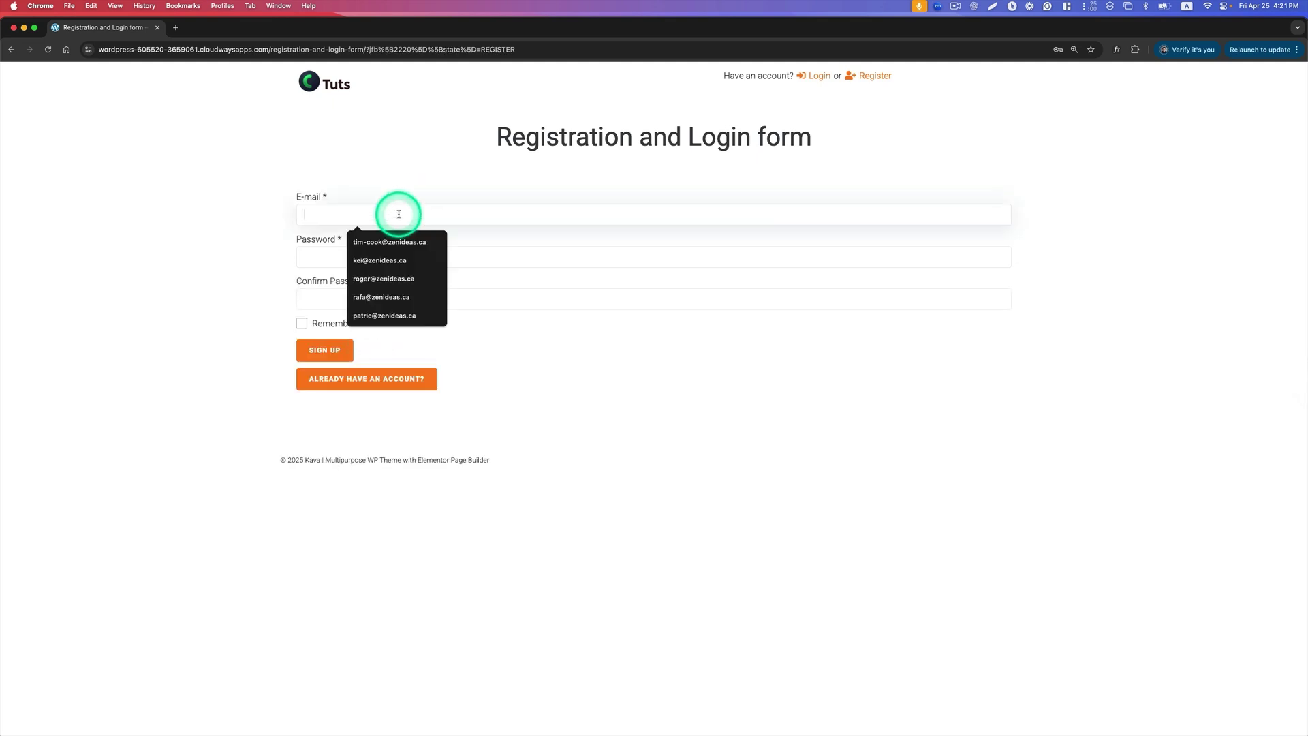
{"action": "type", "text": "patri"}
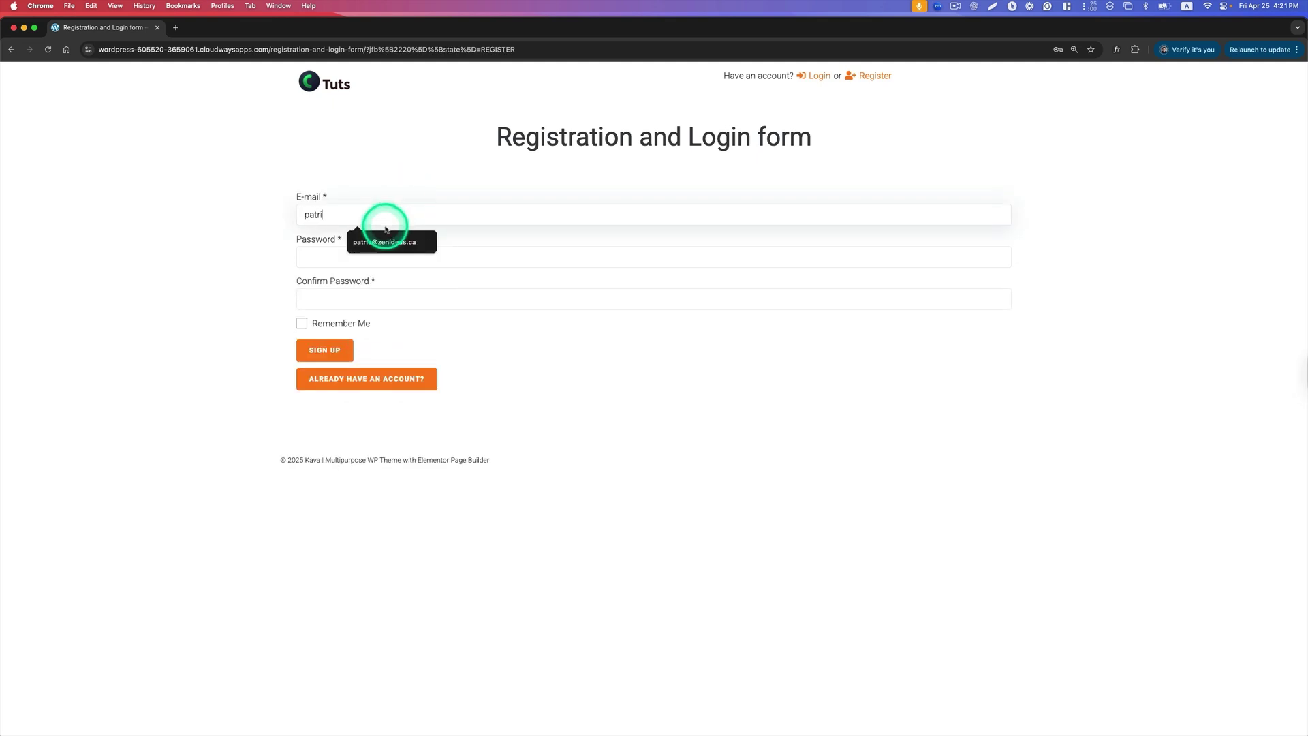
{"action": "left_click", "coordinate": [387, 240]}
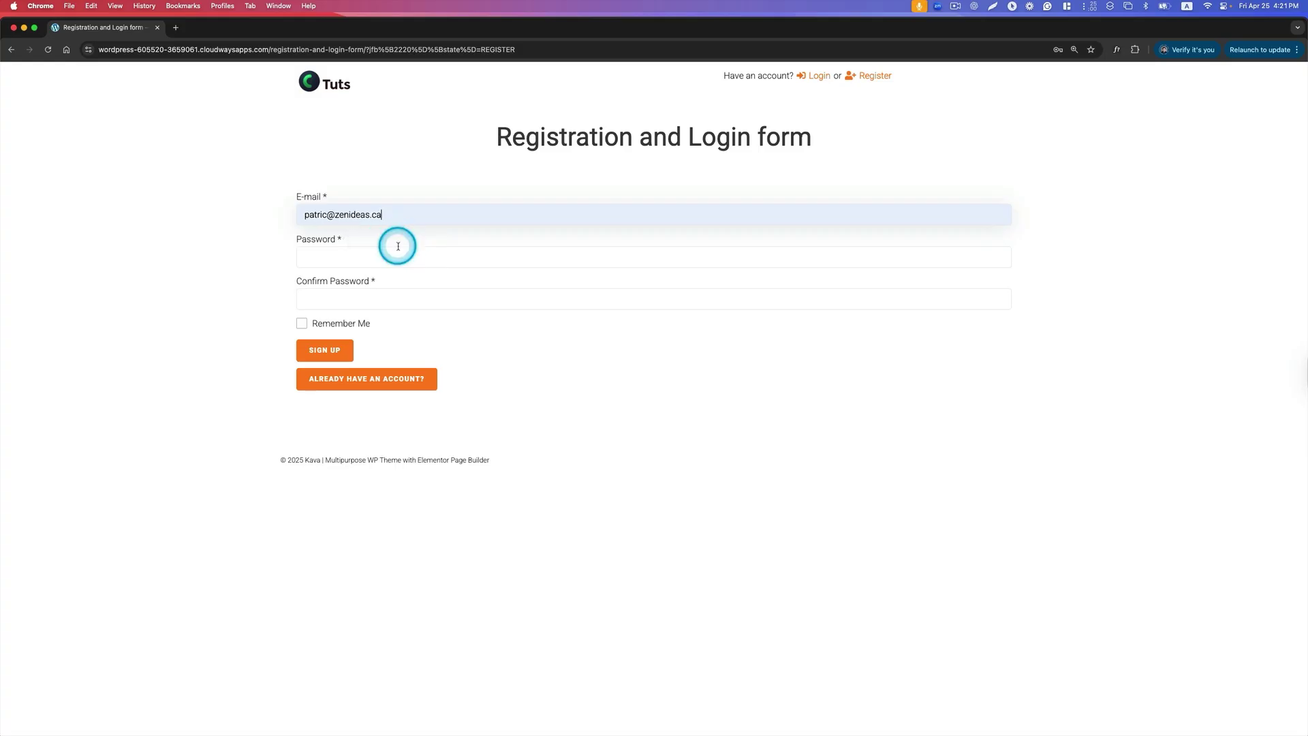
Enter and confirm the new password, submit the sign-up, then bring the admin Users page forward.
{"action": "left_click", "coordinate": [350, 257]}
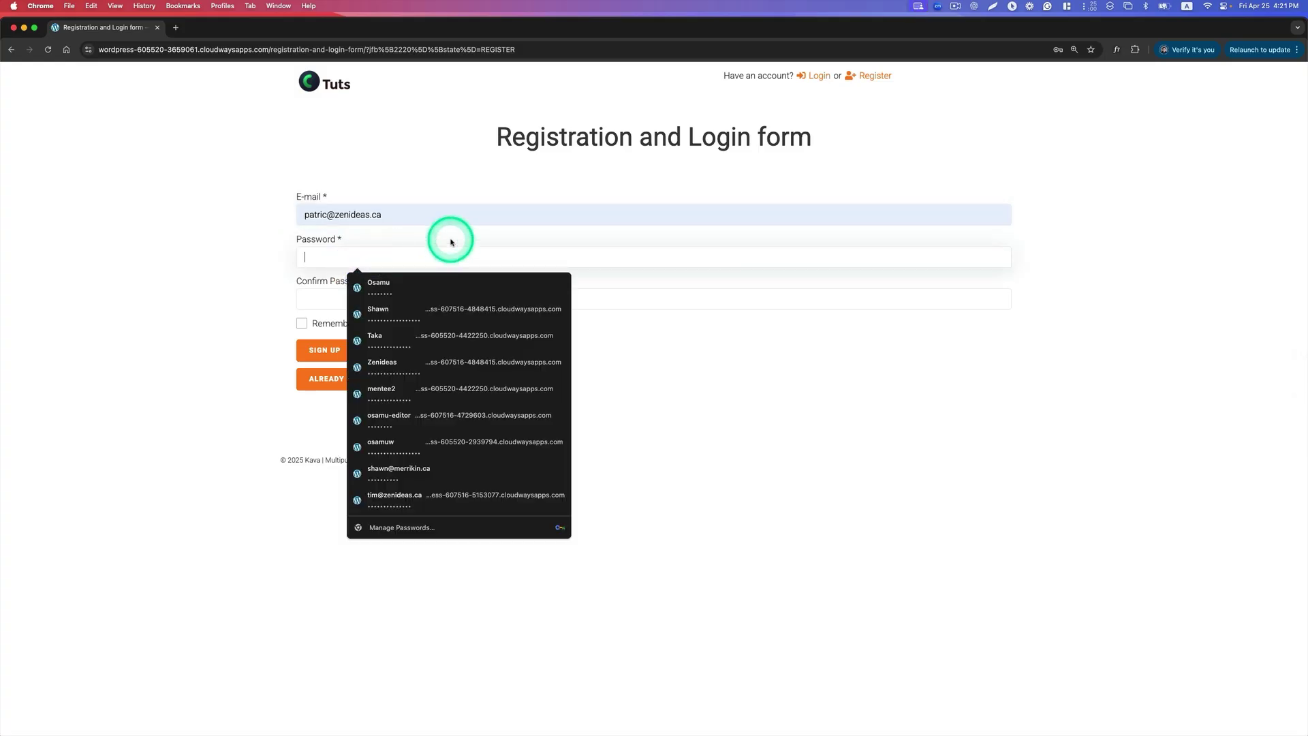
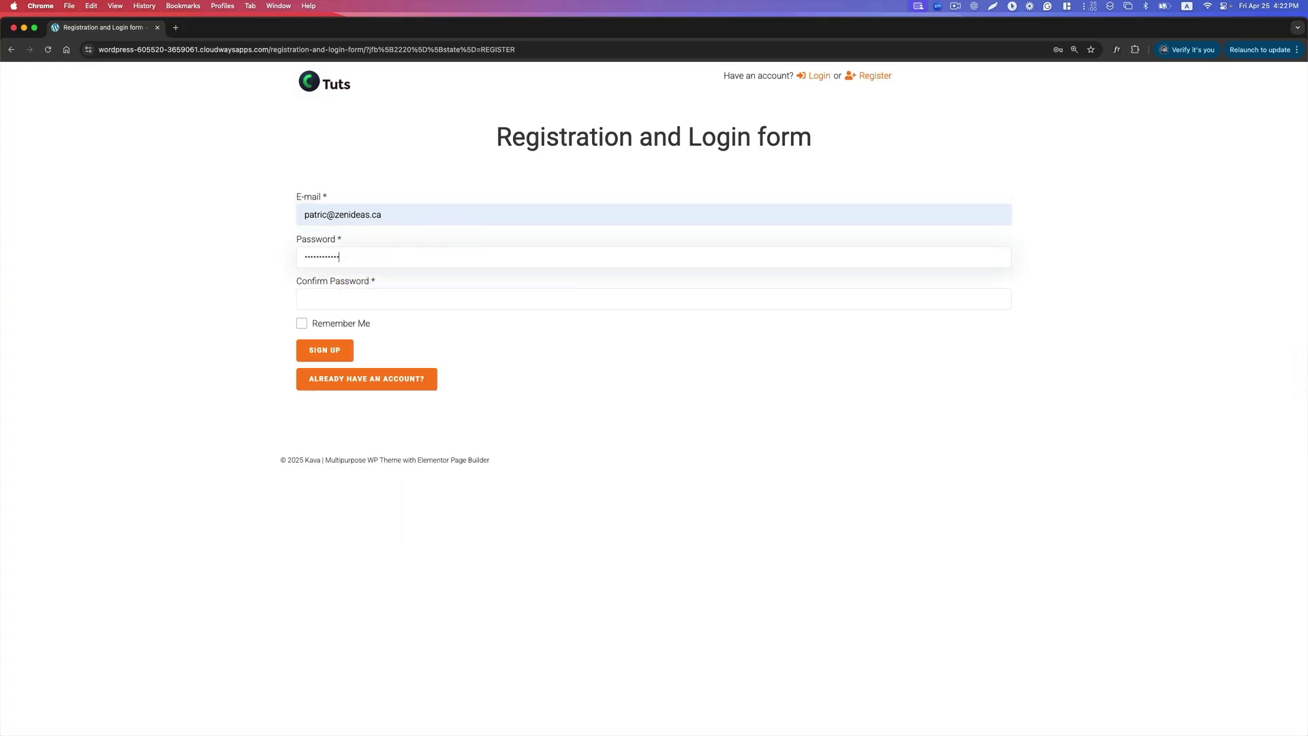
{"action": "left_click", "coordinate": [426, 294]}
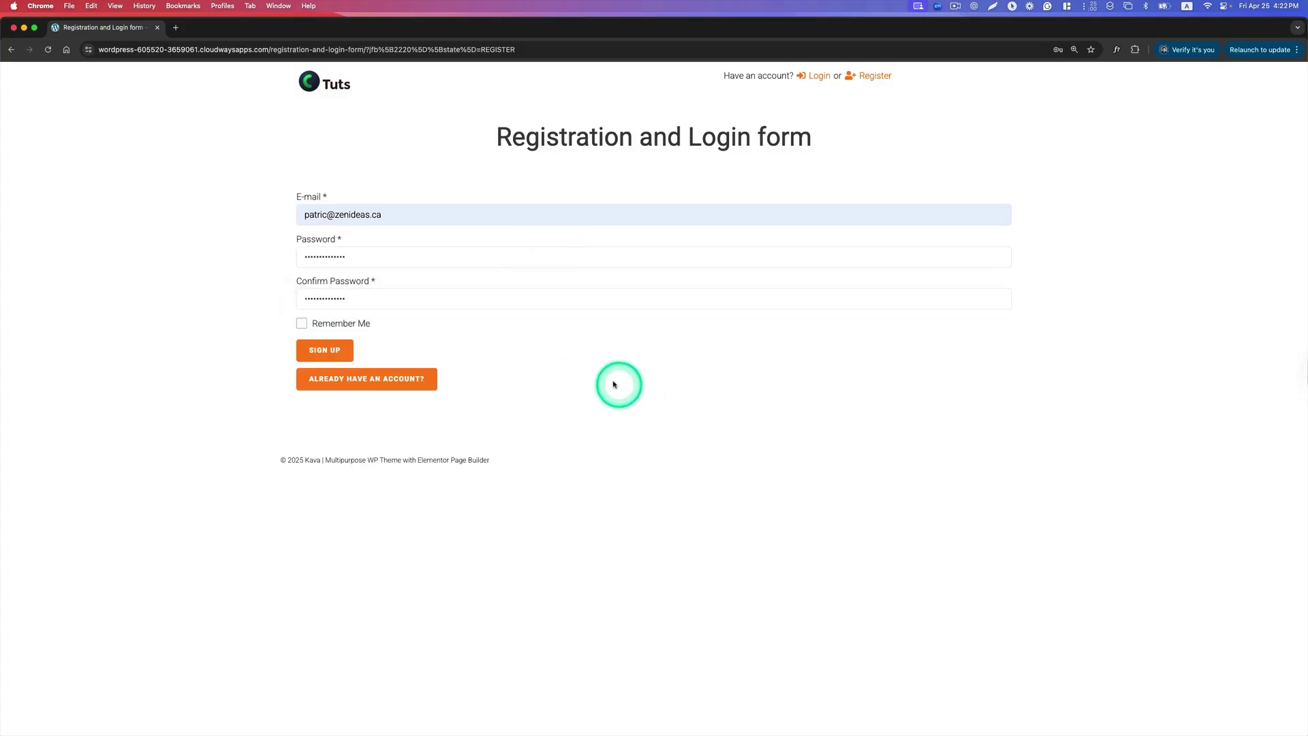
{"action": "left_click", "coordinate": [338, 349]}
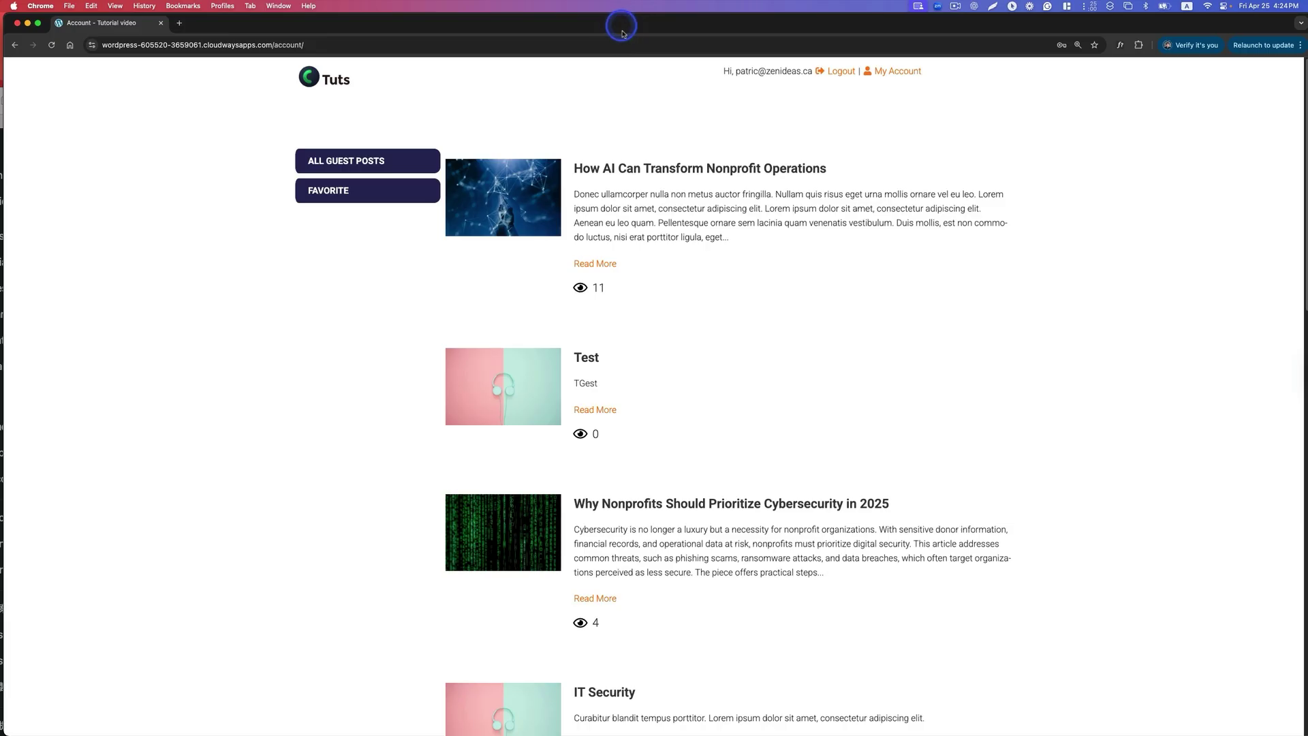
{"action": "left_click_drag", "start_coordinate": [619, 27], "coordinate": [647, 141]}
{"action": "left_click", "coordinate": [263, 92]}
Reload the admin Users list and scroll down to the newly registered Reader account.
{"action": "left_click_drag", "start_coordinate": [234, 82], "coordinate": [347, 17]}
{"action": "scroll", "coordinate": [146, 379], "scroll_direction": "down", "scroll_amount": 2}
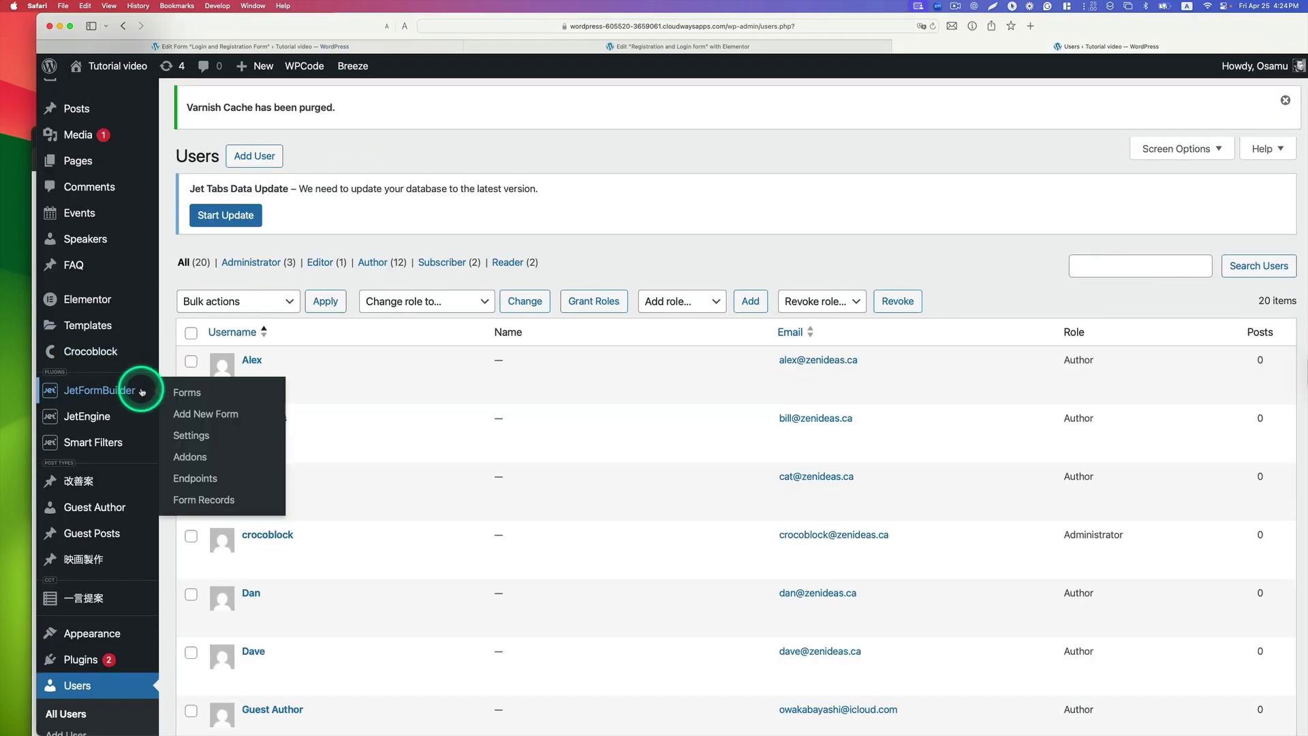
{"action": "left_click_drag", "start_coordinate": [1203, 35], "coordinate": [1167, 34]}
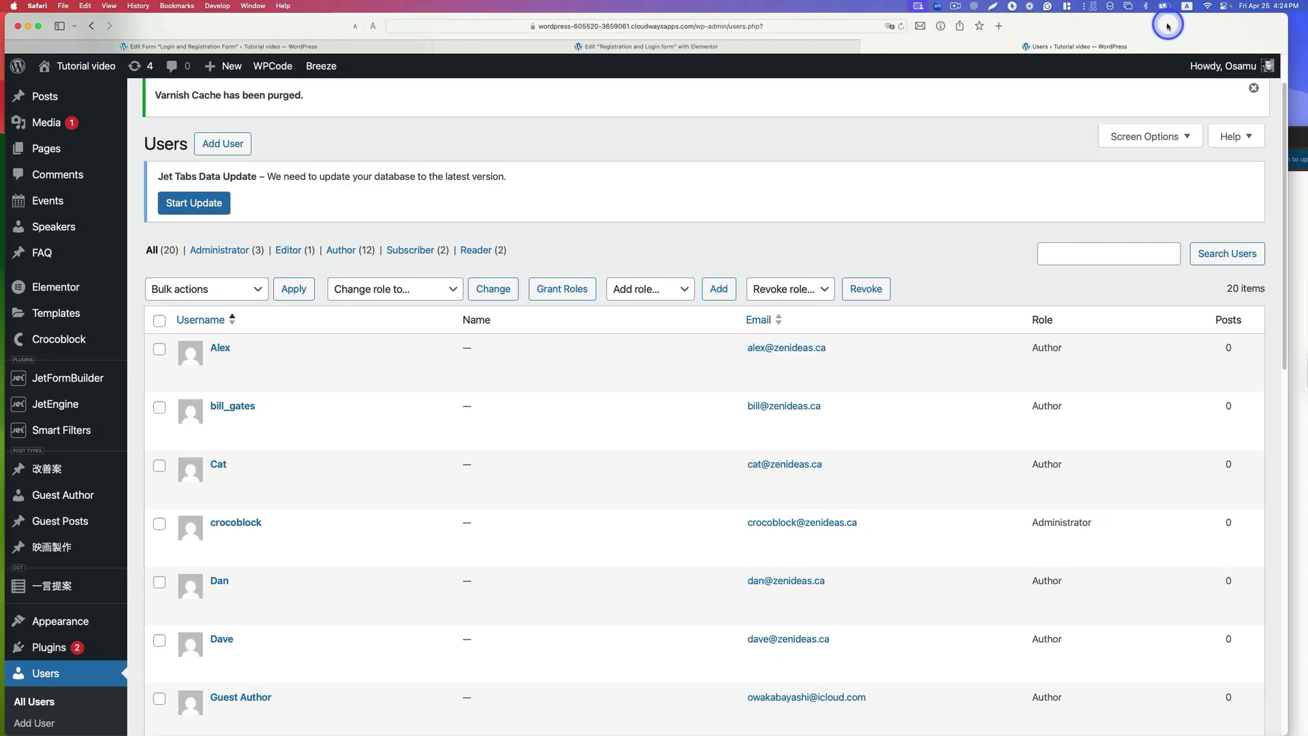
{"action": "scroll", "coordinate": [134, 540], "scroll_direction": "down", "scroll_amount": 1}
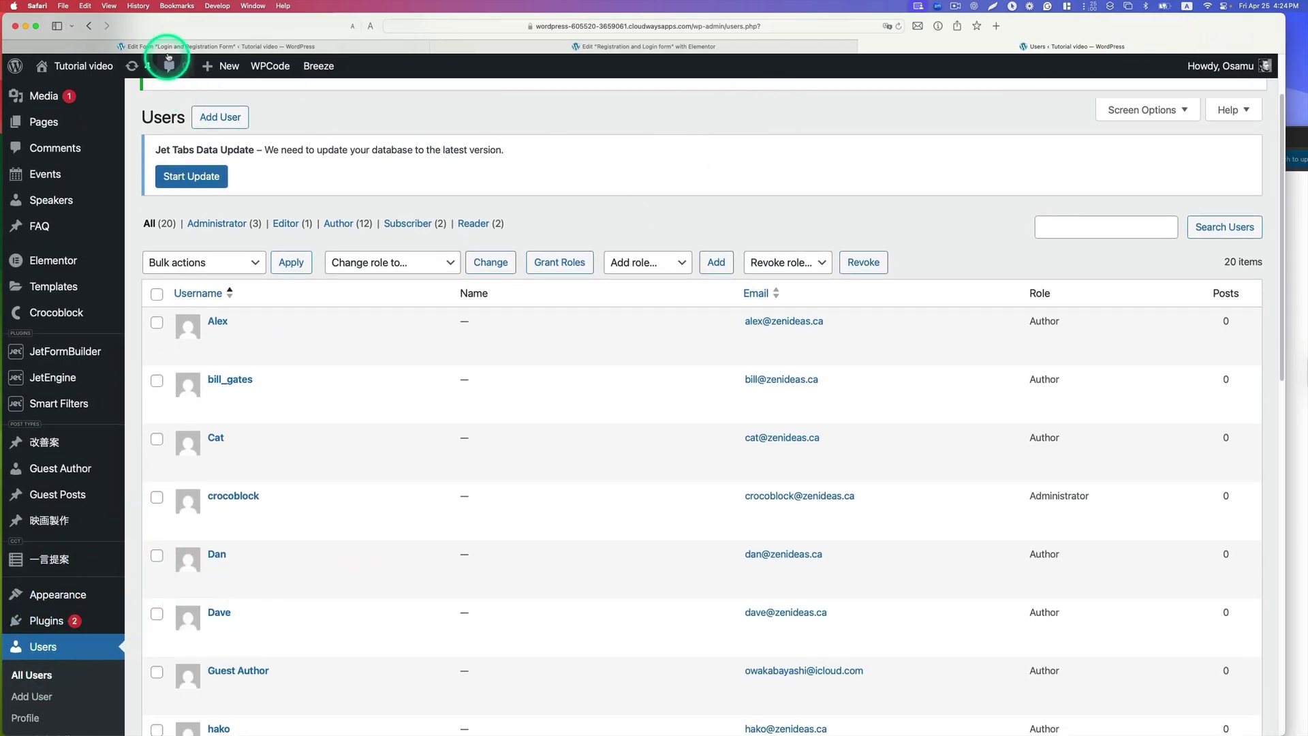
{"action": "left_click", "coordinate": [898, 26]}
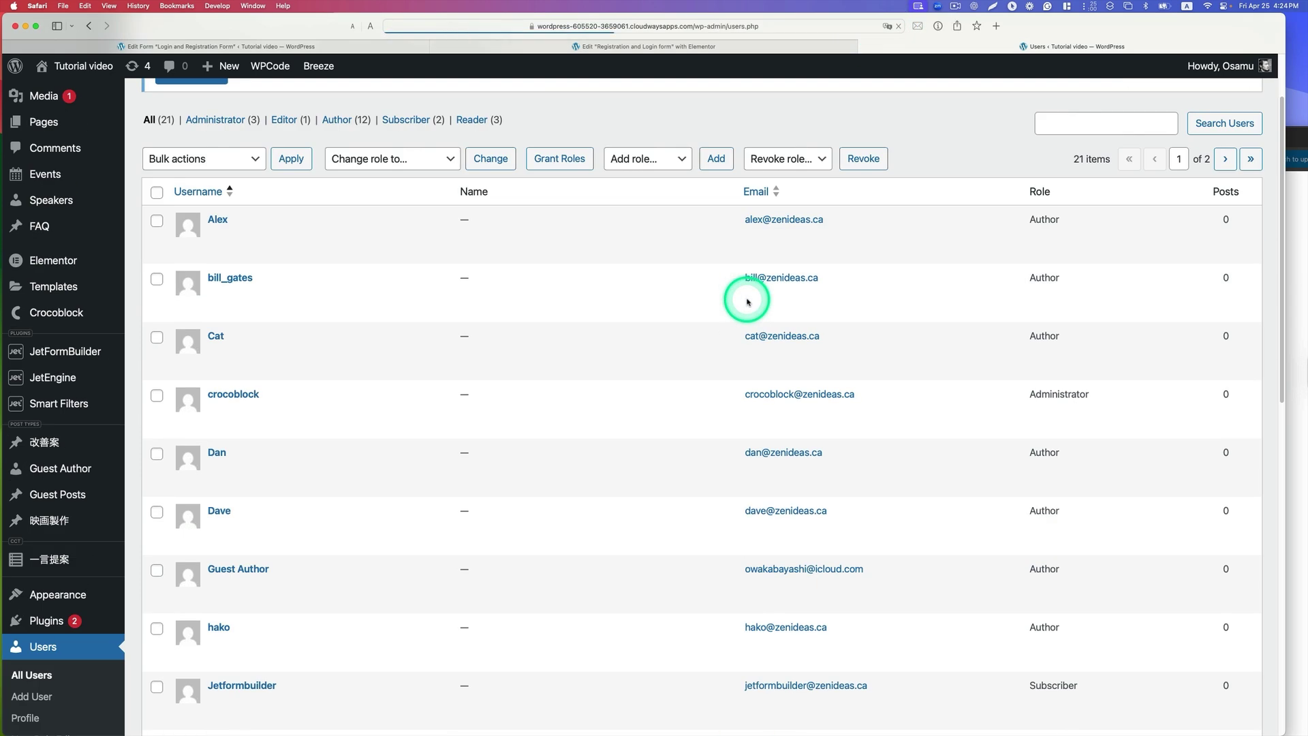
{"action": "scroll", "coordinate": [749, 299], "scroll_direction": "down", "scroll_amount": 10}
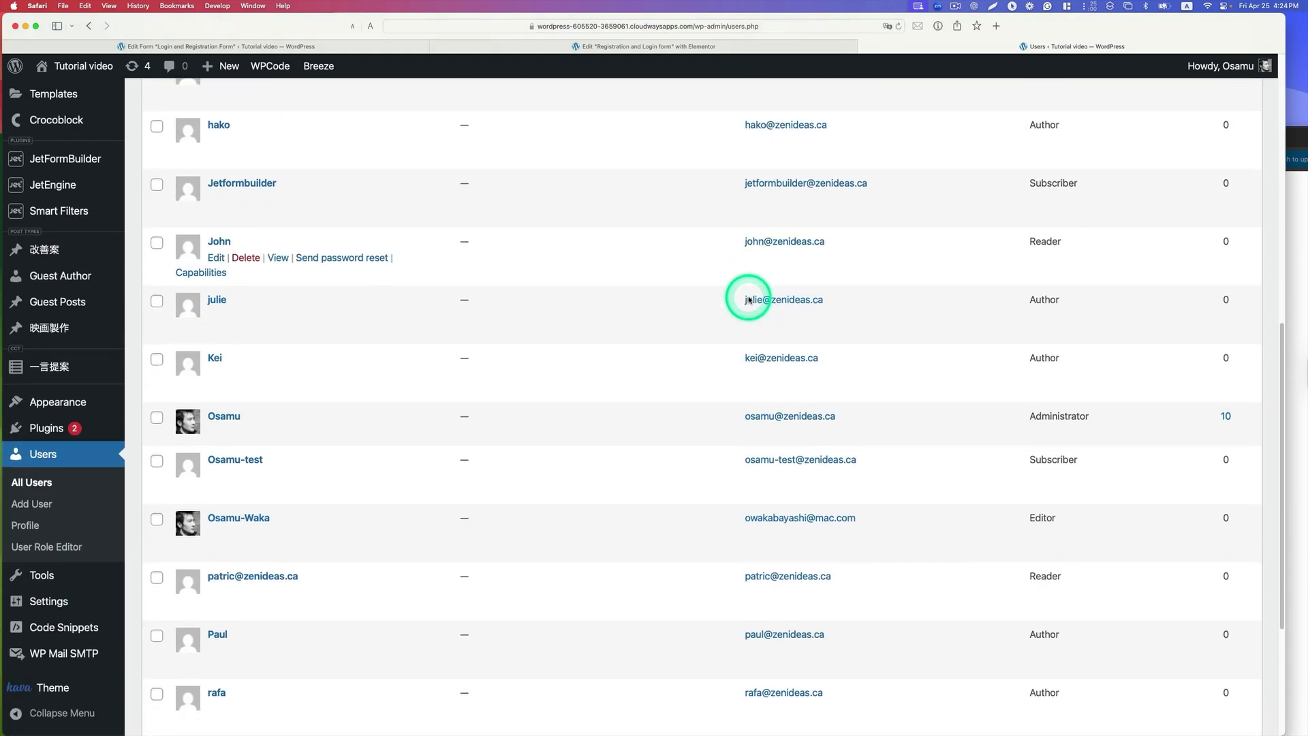
{"action": "mouse_move", "coordinate": [747, 564]}
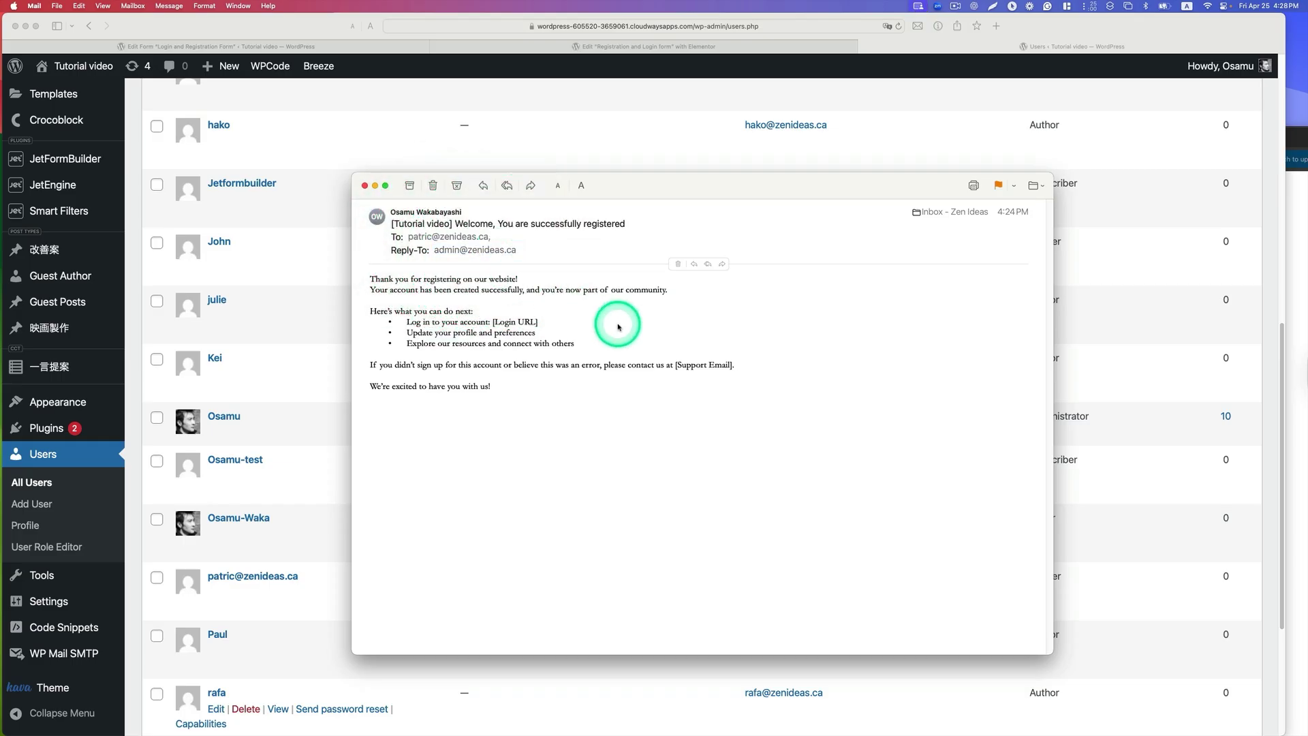
{"action": "left_click_drag", "start_coordinate": [532, 394], "coordinate": [368, 276]}
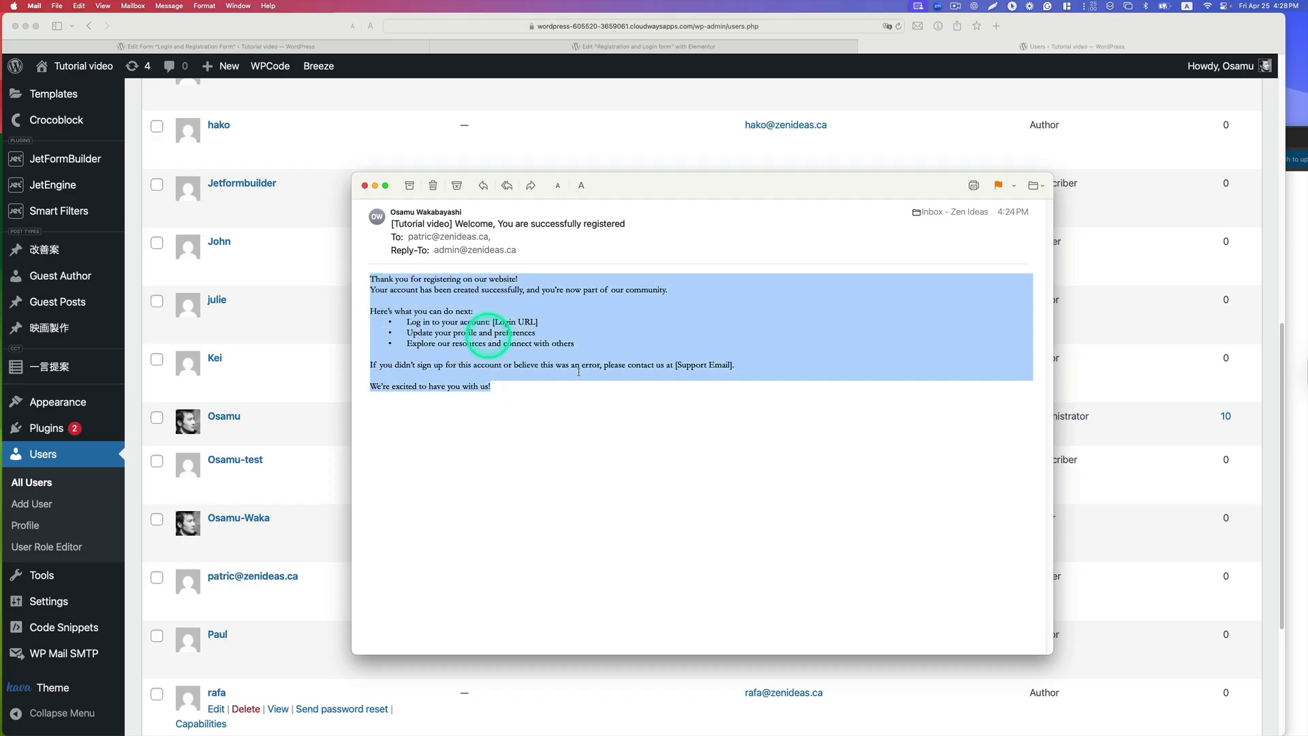
{"action": "left_click", "coordinate": [655, 412]}
{"action": "left_click_drag", "start_coordinate": [838, 184], "coordinate": [695, 251]}
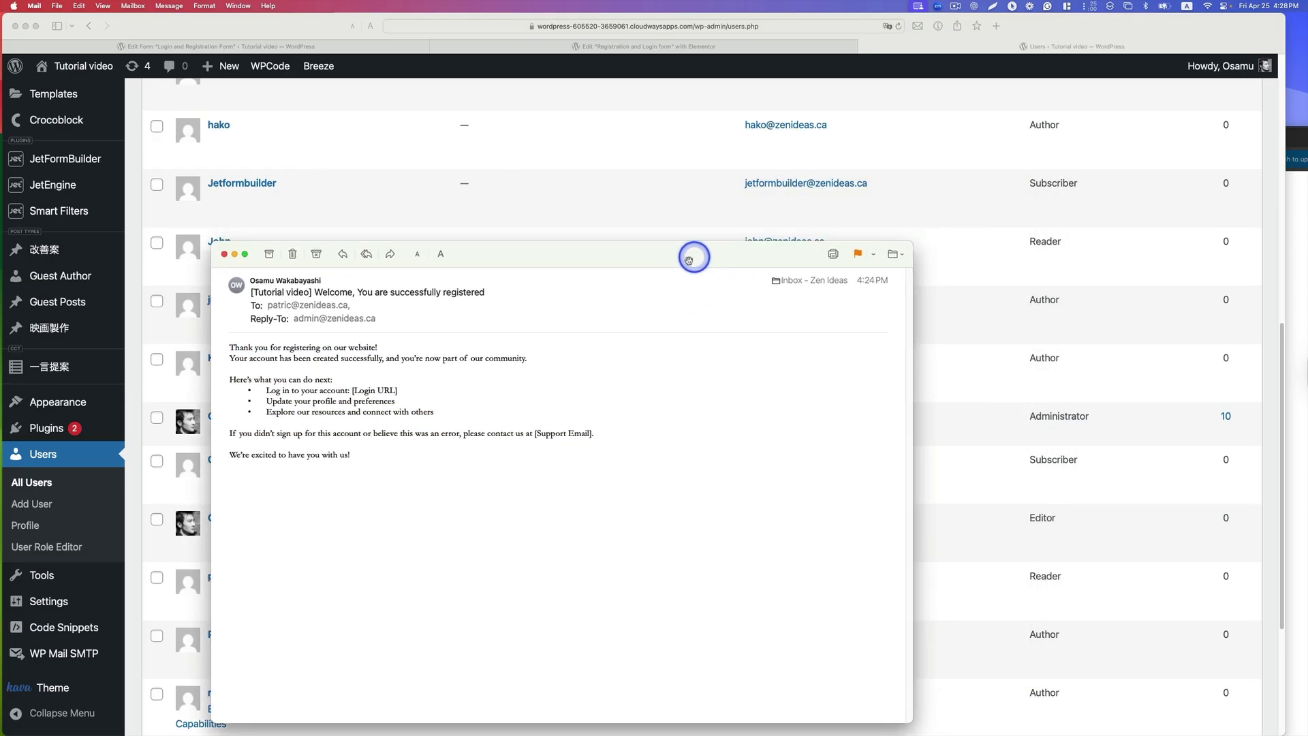